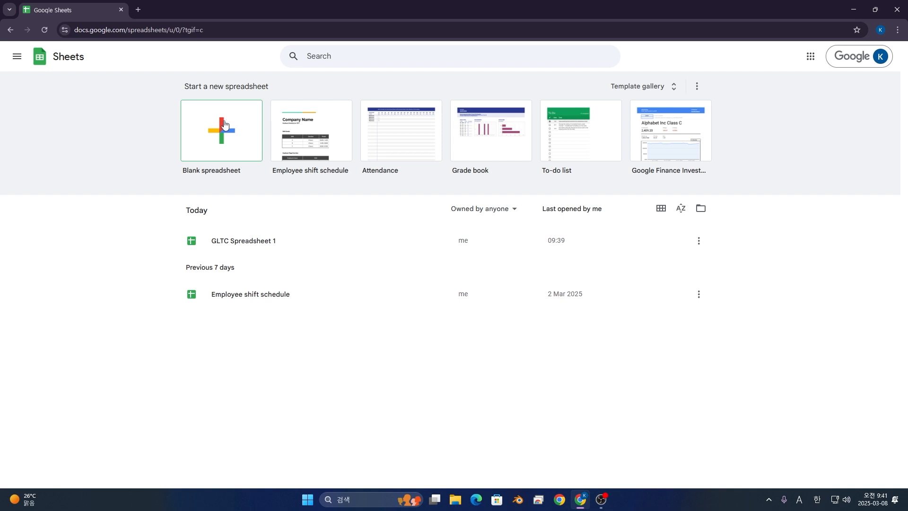
# Create a blank spreadsheet, dismiss the pre-built tables suggestions and set the sheet zoom to 200%.
pyautogui.click(224, 125)
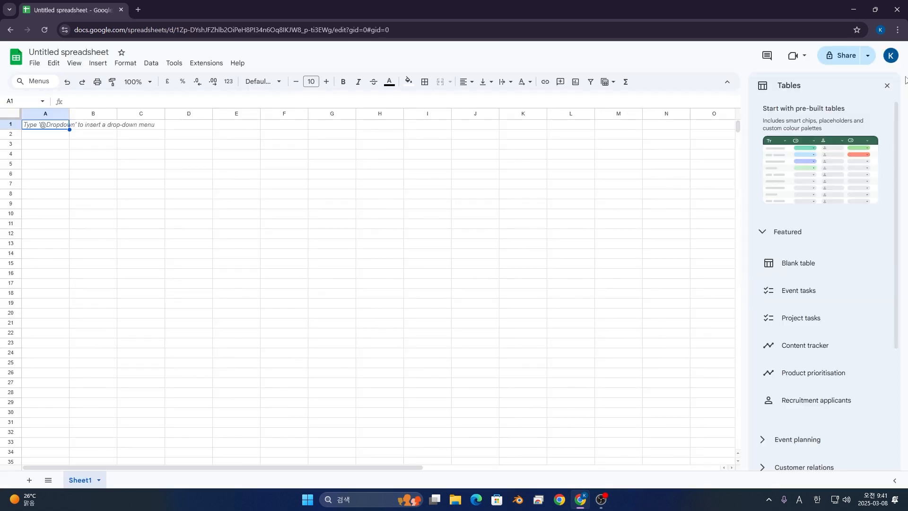
pyautogui.click(888, 85)
pyautogui.click(140, 86)
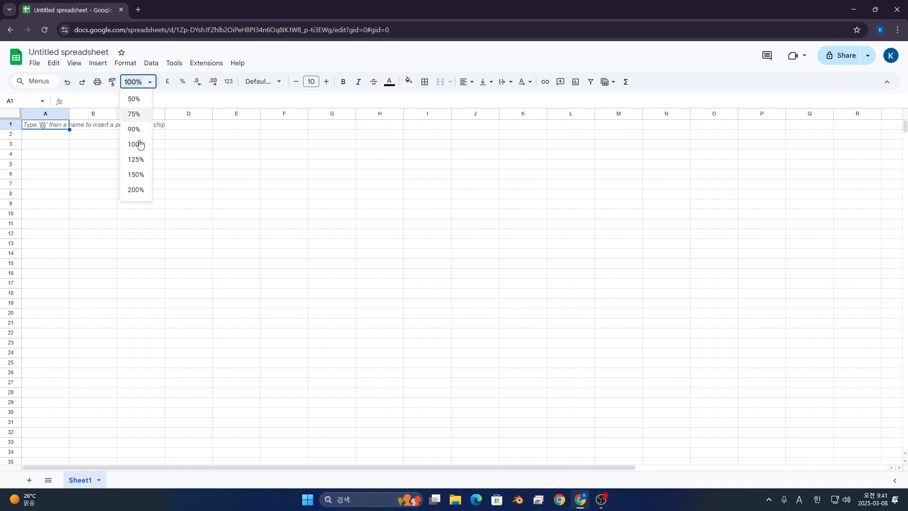
pyautogui.click(135, 189)
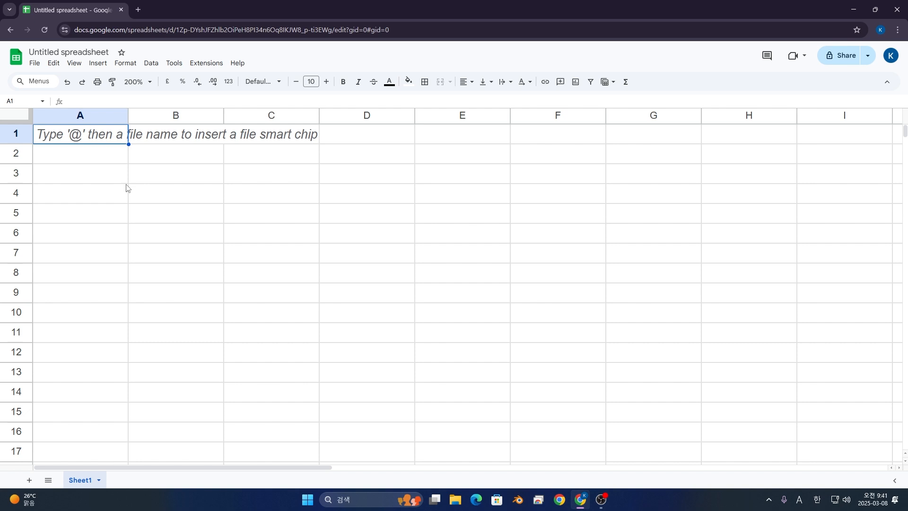
# Enter the header INCOME in A1 and the values 500, 700 and 505 in A2 to A4.
pyautogui.write('INCOME')
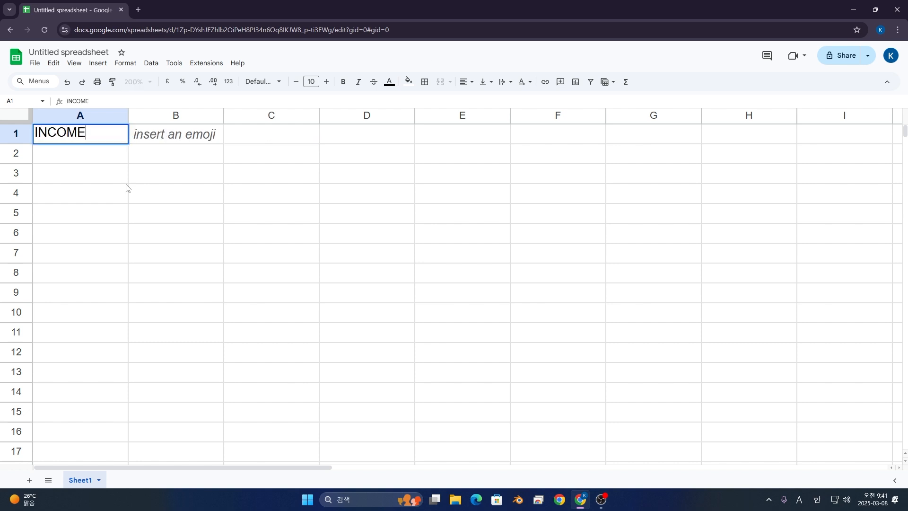
pyautogui.press('Return')
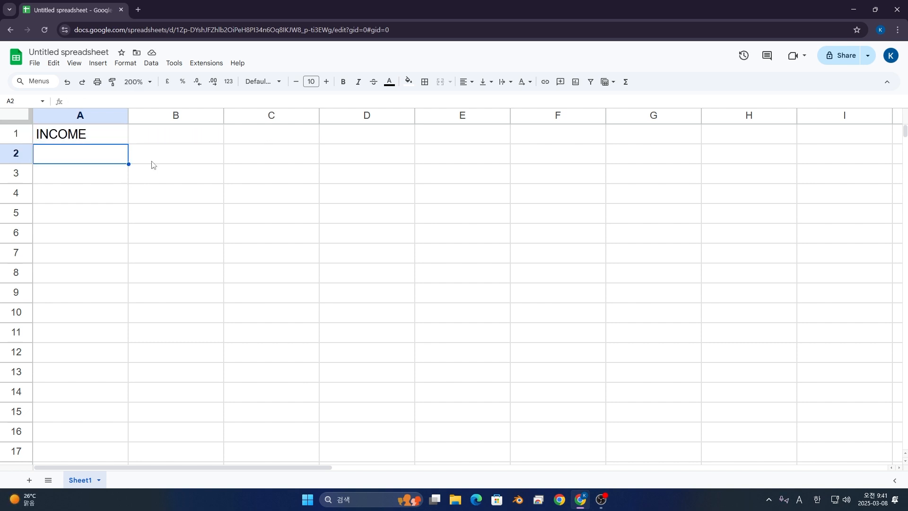
pyautogui.write('500')
pyautogui.press('Return')
pyautogui.write('700')
pyautogui.press('Return')
pyautogui.write('500')
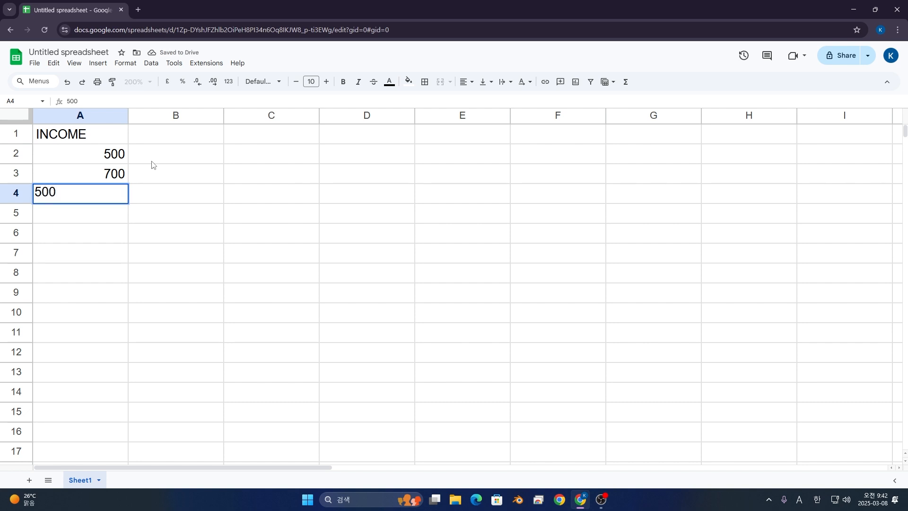
pyautogui.press('BackSpace')
pyautogui.write('4')
pyautogui.press('BackSpace')
pyautogui.write('5')
pyautogui.press('Return')
# Complete the income column with 598, 245 and 950 in cells A5 to A7.
pyautogui.write('598')
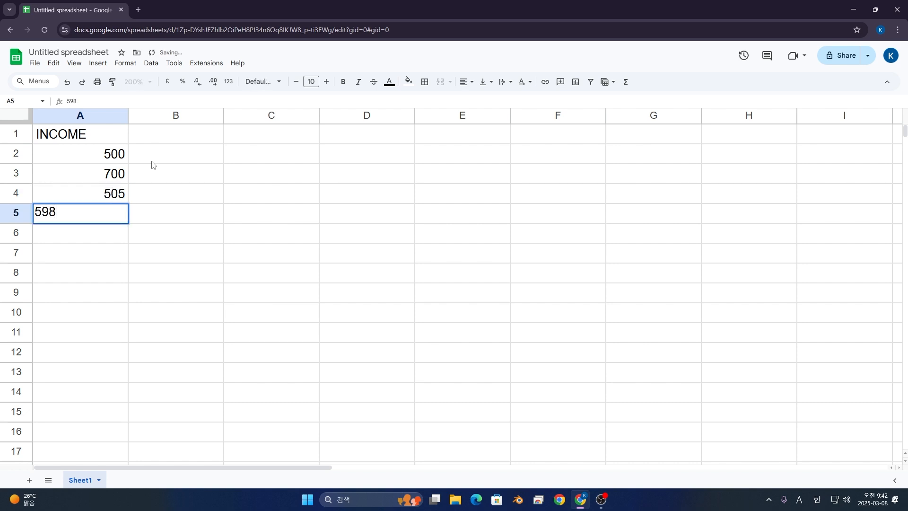
pyautogui.press('Return')
pyautogui.write('2')
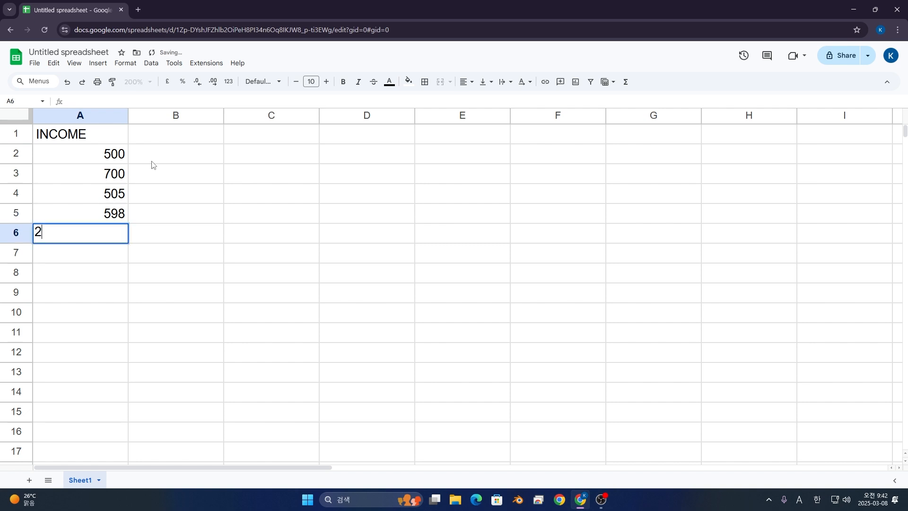
pyautogui.write('45')
pyautogui.press('Return')
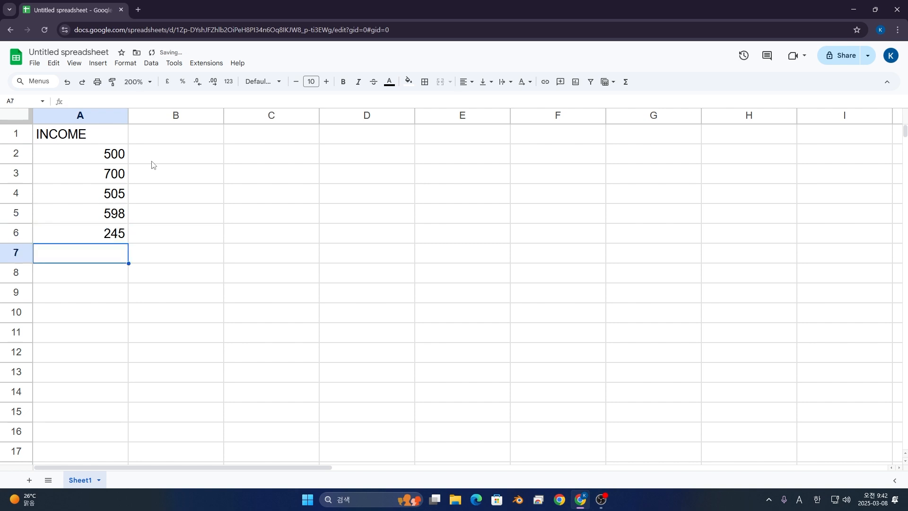
pyautogui.write('950')
pyautogui.press('Return')
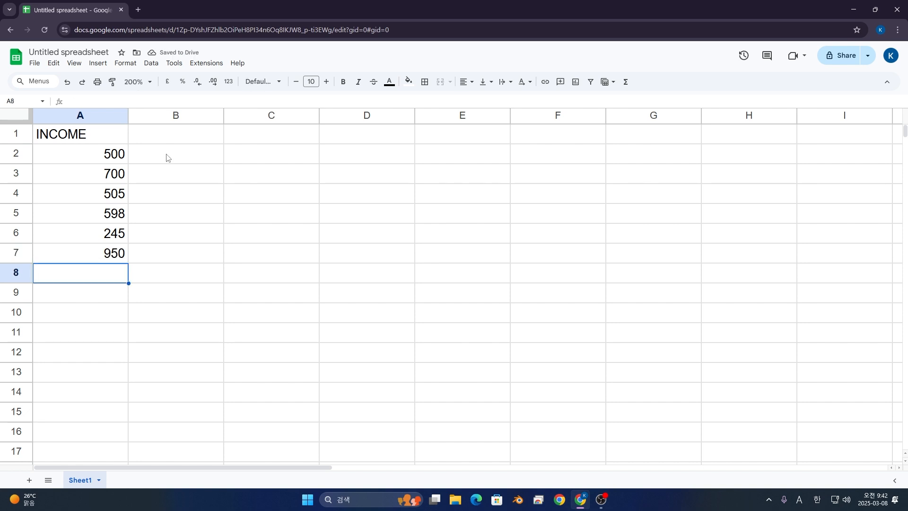
# Enter the header Expenses in B1 and the values 250, 190 and 400 in B2 to B4.
pyautogui.click(171, 155)
pyautogui.click(166, 140)
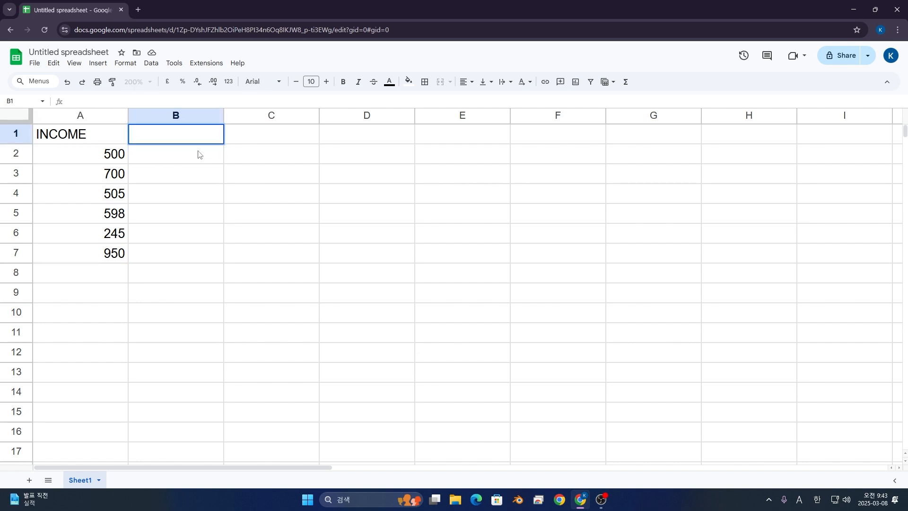
pyautogui.write('Expenses')
pyautogui.press('Return')
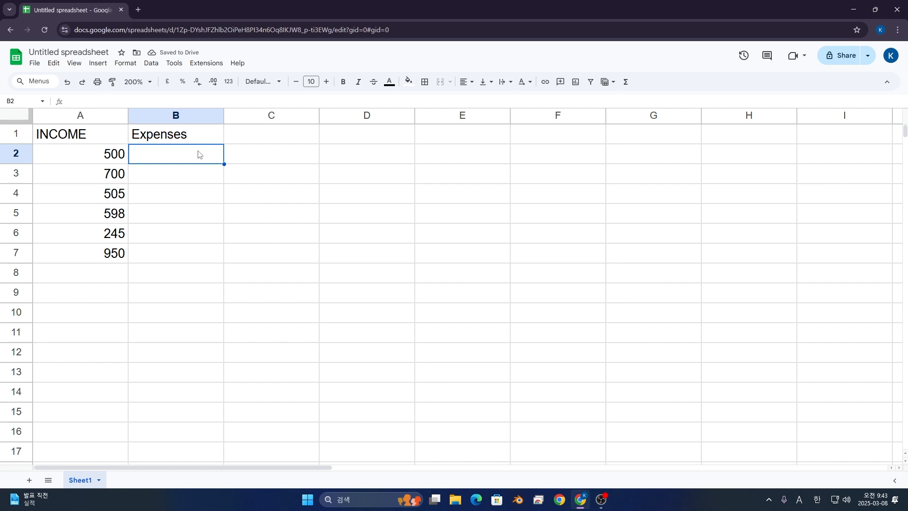
pyautogui.write('250')
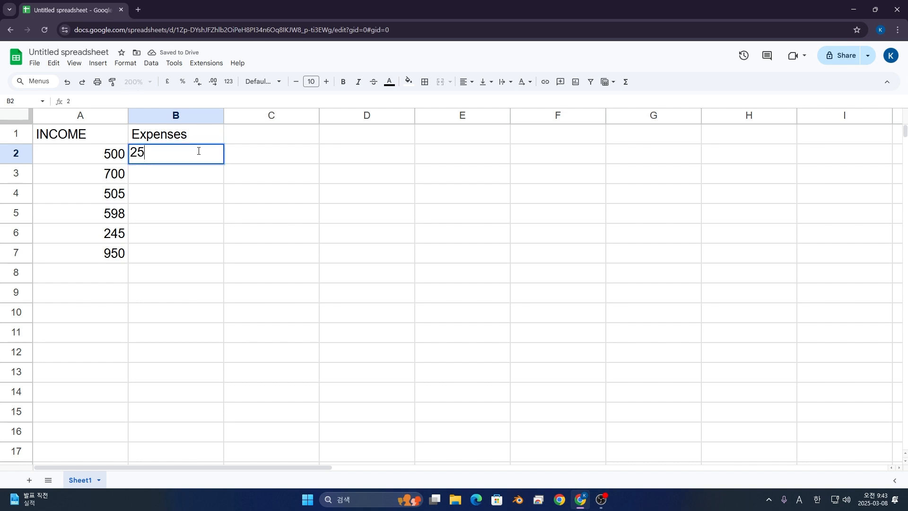
pyautogui.press('Return')
pyautogui.write('1')
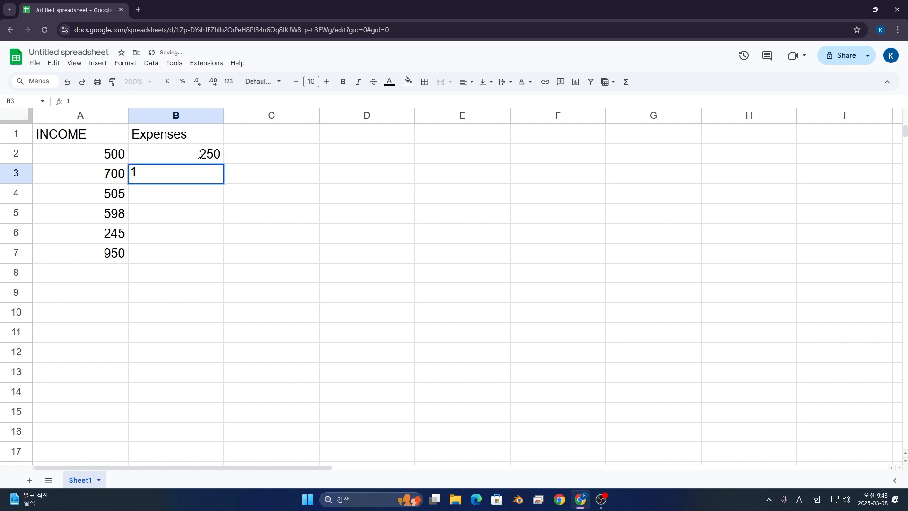
pyautogui.write('90')
pyautogui.press('Return')
pyautogui.write('4')
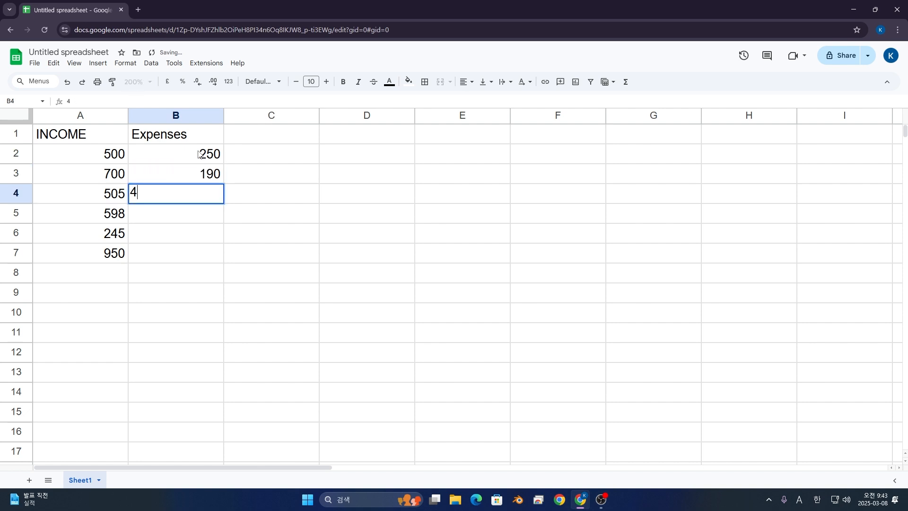
pyautogui.write('00')
pyautogui.press('Return')
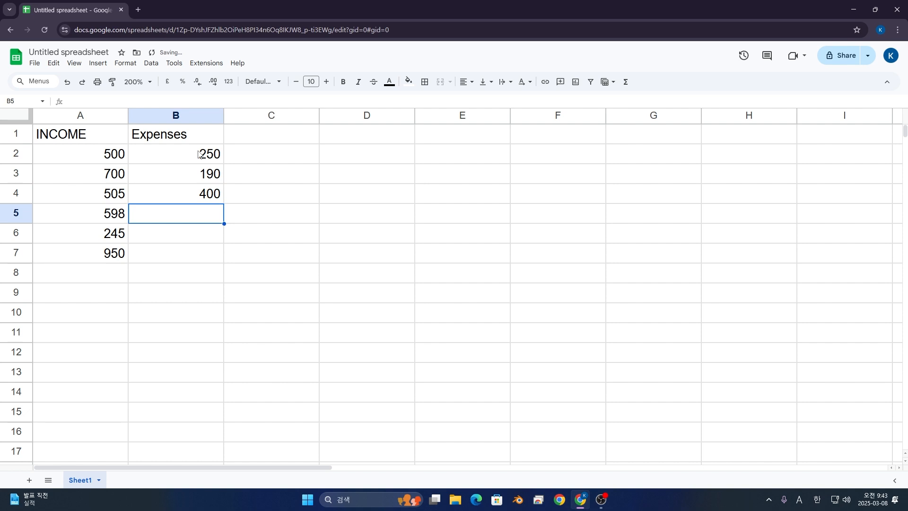
# Complete the expenses column with 310, 190 and 460 in cells B5 to B7.
pyautogui.write('310')
pyautogui.press('Return')
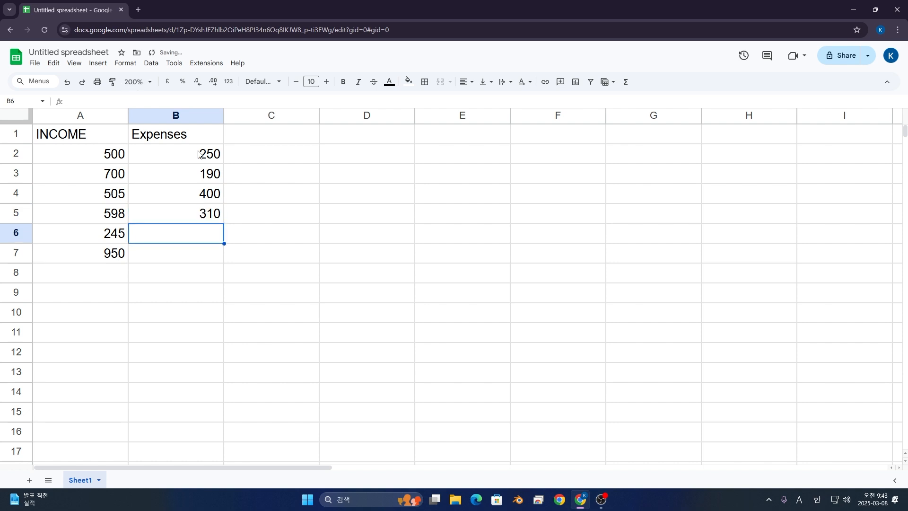
pyautogui.write('190')
pyautogui.press('Return')
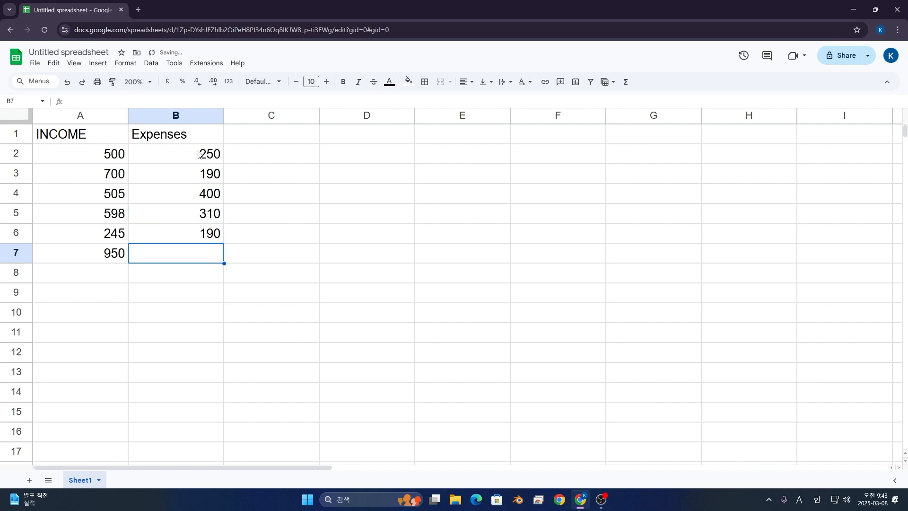
pyautogui.write('460')
pyautogui.press('Return')
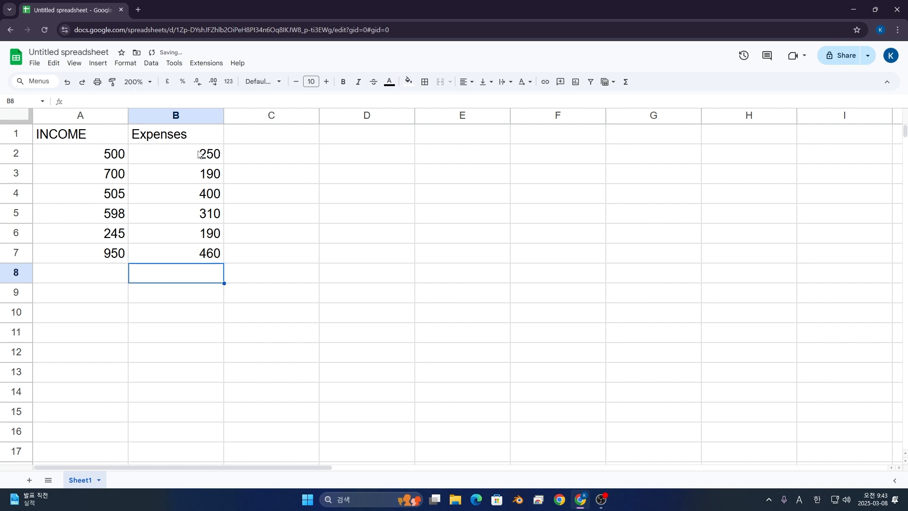
# Add the header Profit in cell C1, beside the Expenses header.
pyautogui.click(308, 158)
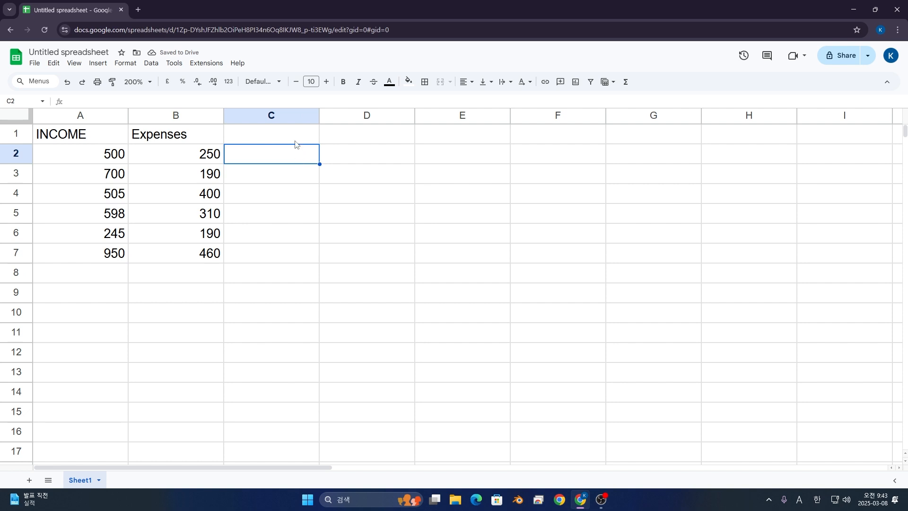
pyautogui.click(297, 141)
pyautogui.write('Profit')
pyautogui.press('Return')
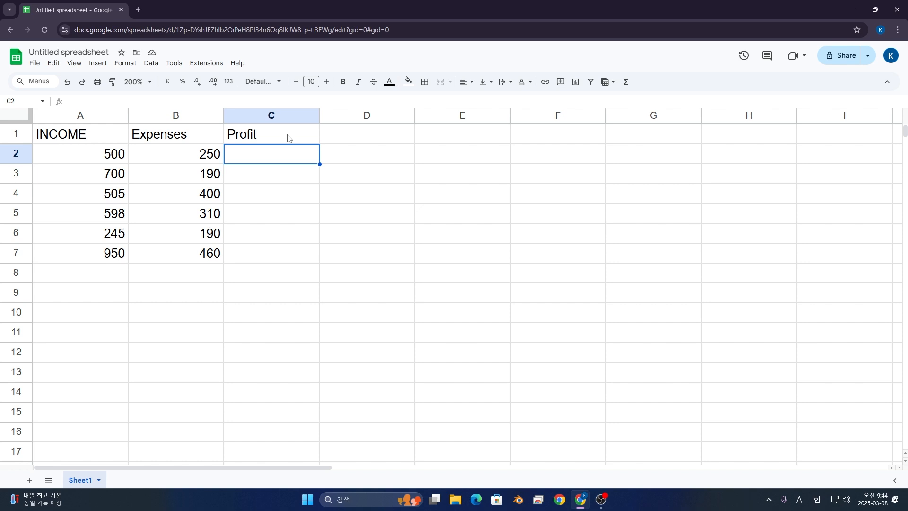
# Enter the formula =A2-B2 in C2 to calculate the first row's profit.
pyautogui.write('=')
pyautogui.press('BackSpace')
pyautogui.write('=A2')
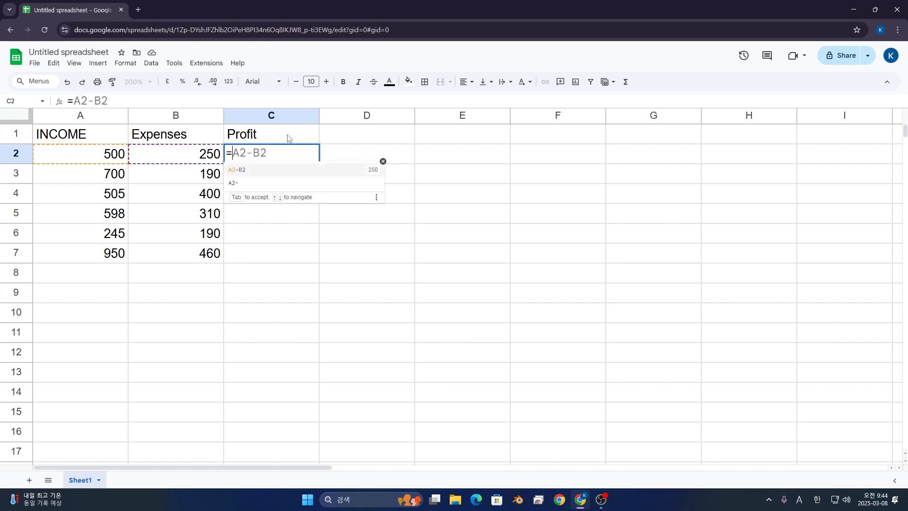
pyautogui.write('-B2')
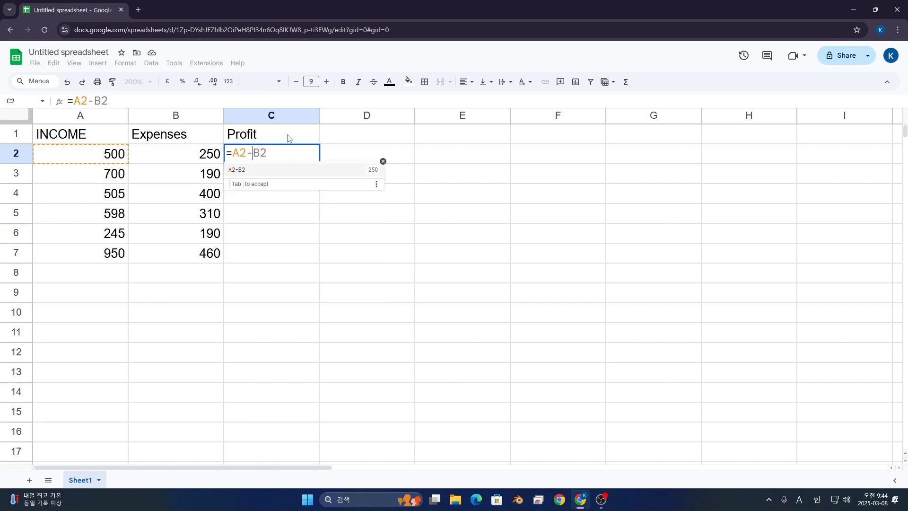
pyautogui.press('Tab')
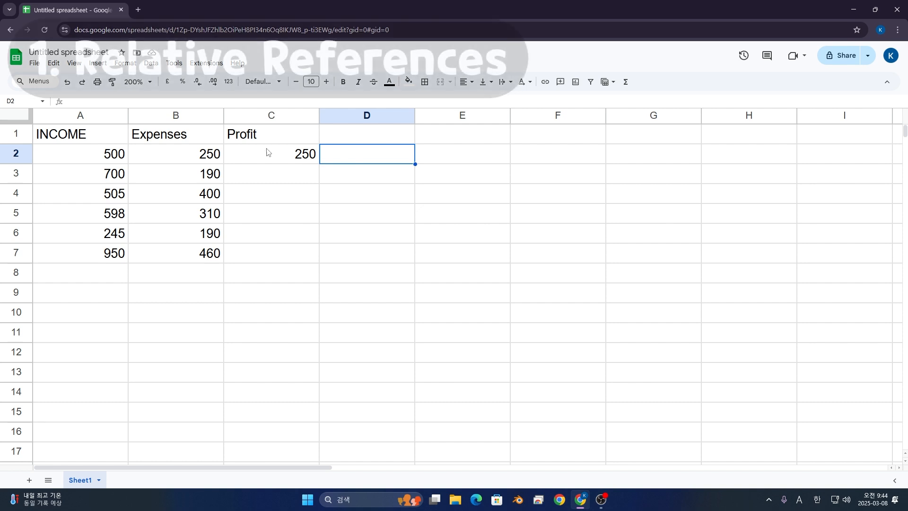
# Fill the profit formula from C2 down to C7 and select C7 to check its formula.
pyautogui.click(267, 152)
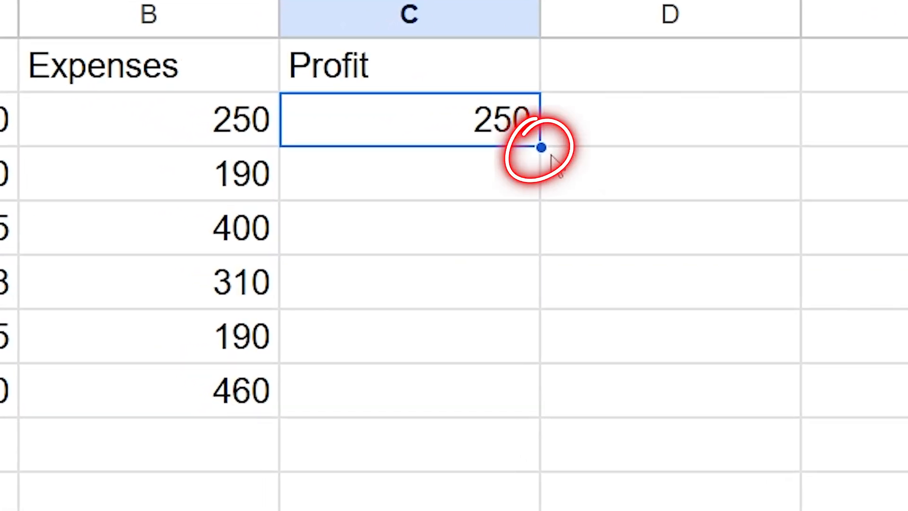
pyautogui.moveTo(541, 147); pyautogui.dragTo(487, 386)
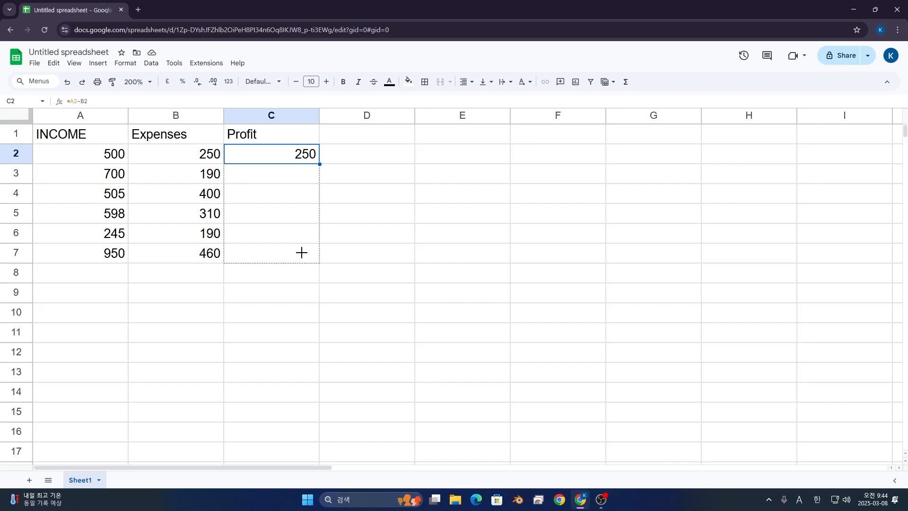
pyautogui.moveTo(302, 252); pyautogui.dragTo(302, 255)
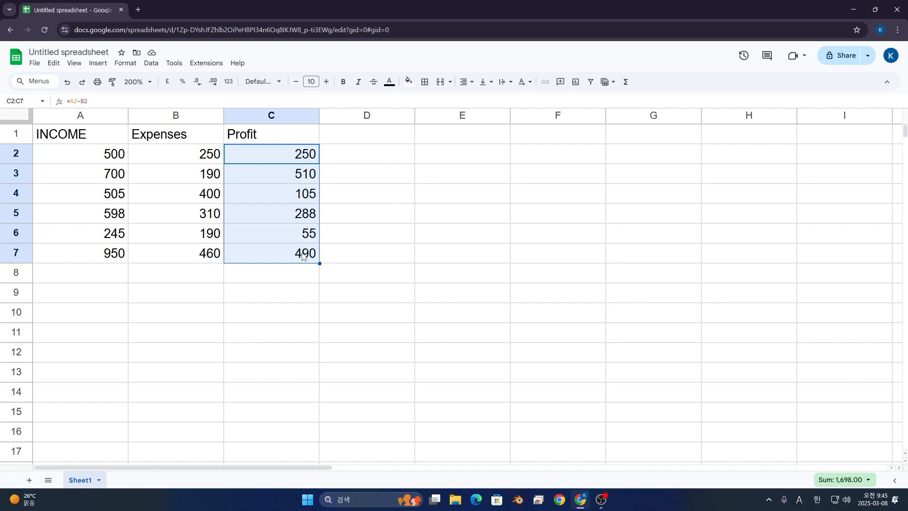
pyautogui.click(303, 256)
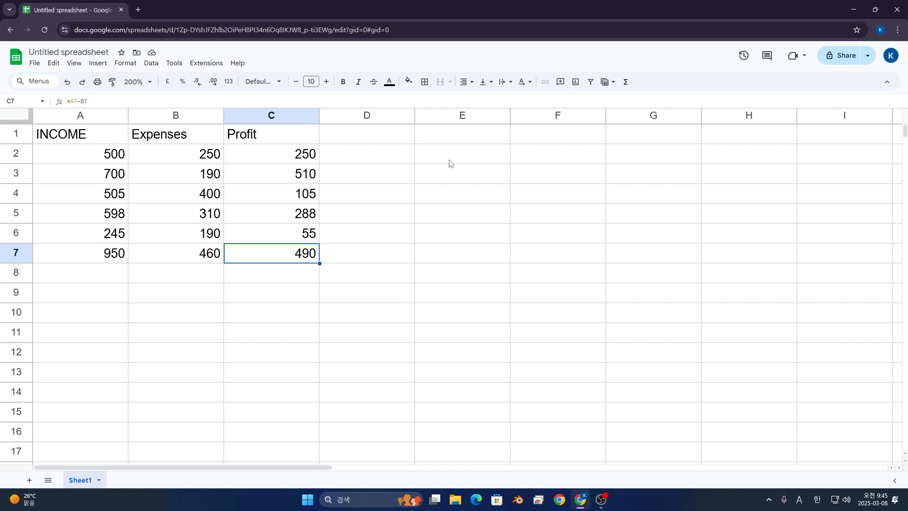
# Start a second table by entering the headers Budget in A9 and Expenses in B9.
pyautogui.click(91, 294)
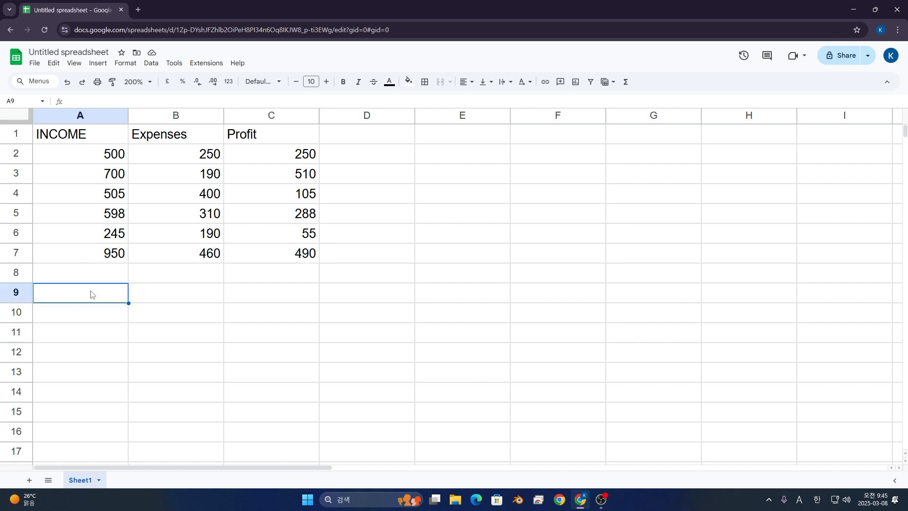
pyautogui.write('Budget')
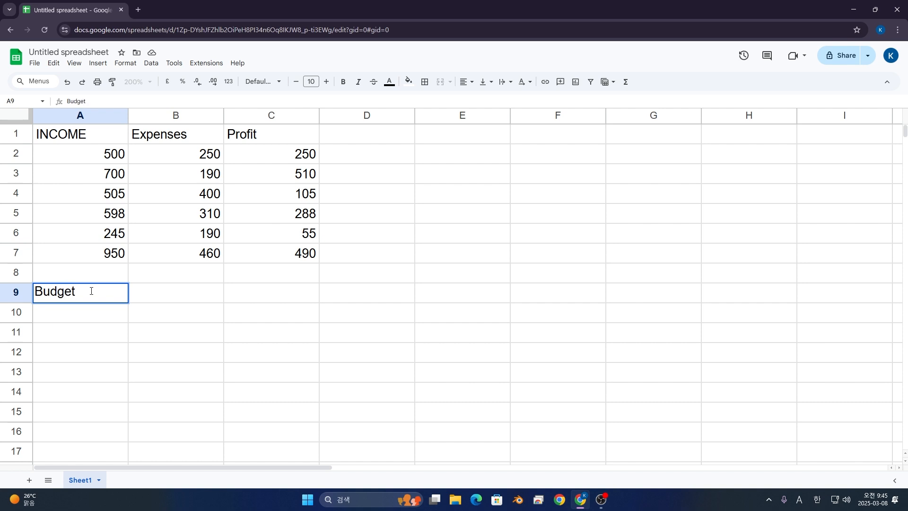
pyautogui.press('Return')
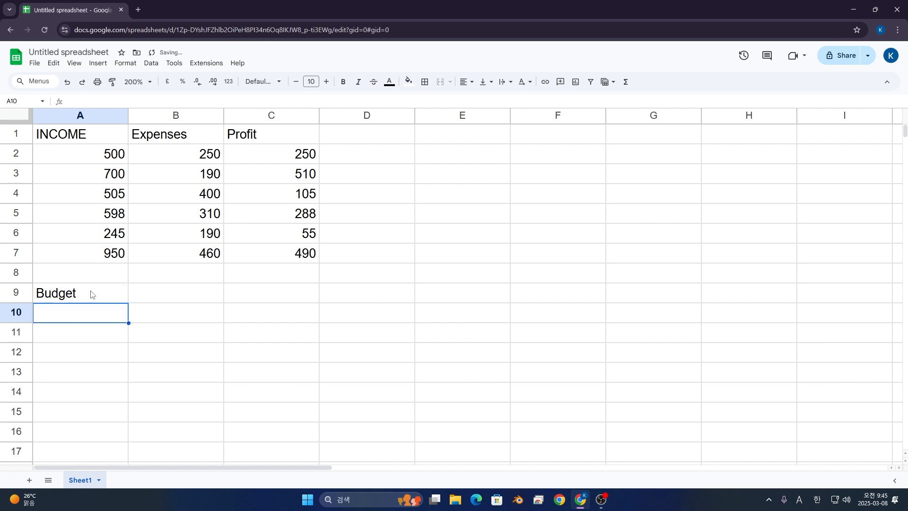
pyautogui.press('Right')
pyautogui.press('Up')
pyautogui.write('Expe')
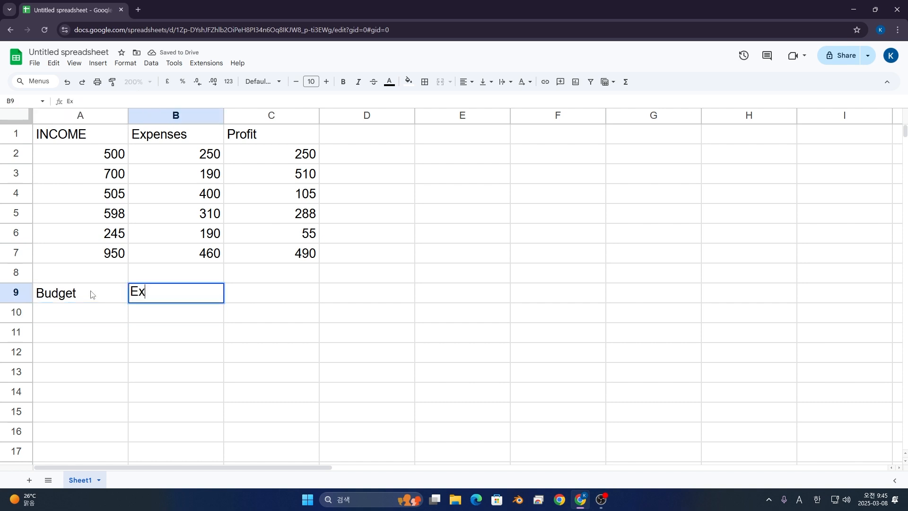
pyautogui.write('nses')
pyautogui.press('Return')
# Enter 10000 under the Budget header in cell A10.
pyautogui.press('Left')
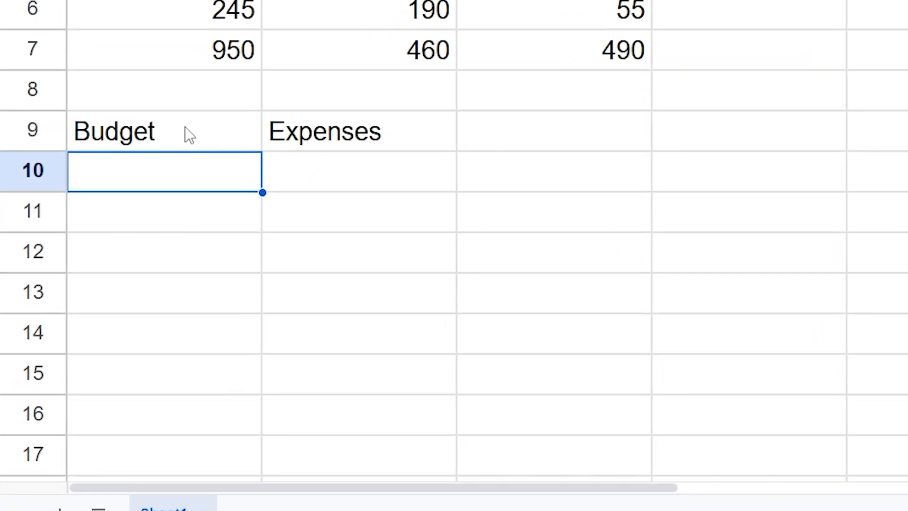
pyautogui.write('10000')
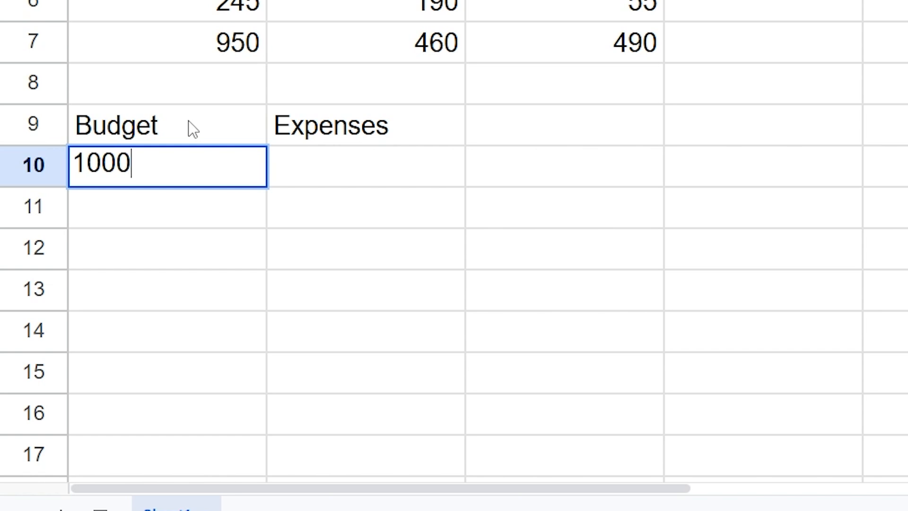
pyautogui.press('Return')
pyautogui.press('Up')
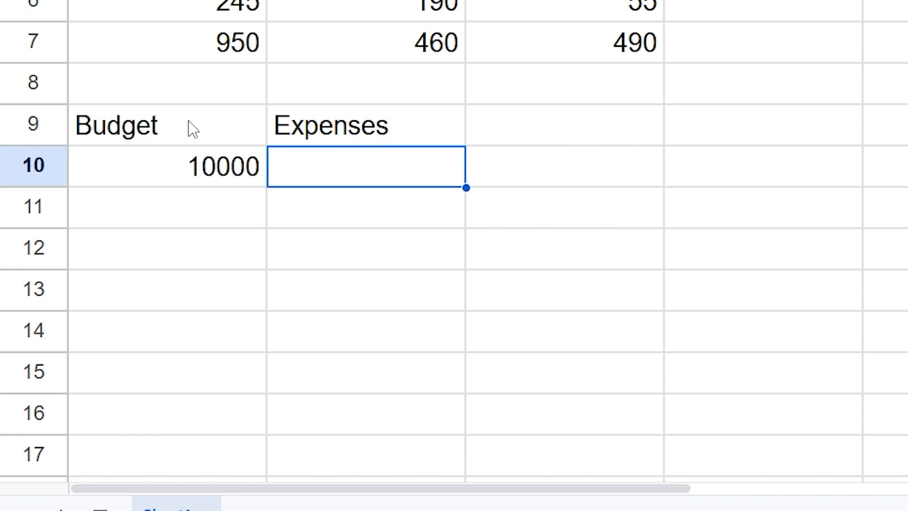
# Enter the expenses 900, 400, 110, 5000 and 1005 in cells B10 to B14.
pyautogui.write('900')
pyautogui.press('Return')
pyautogui.press('Return')
pyautogui.write('400')
pyautogui.press('Return')
pyautogui.write('110')
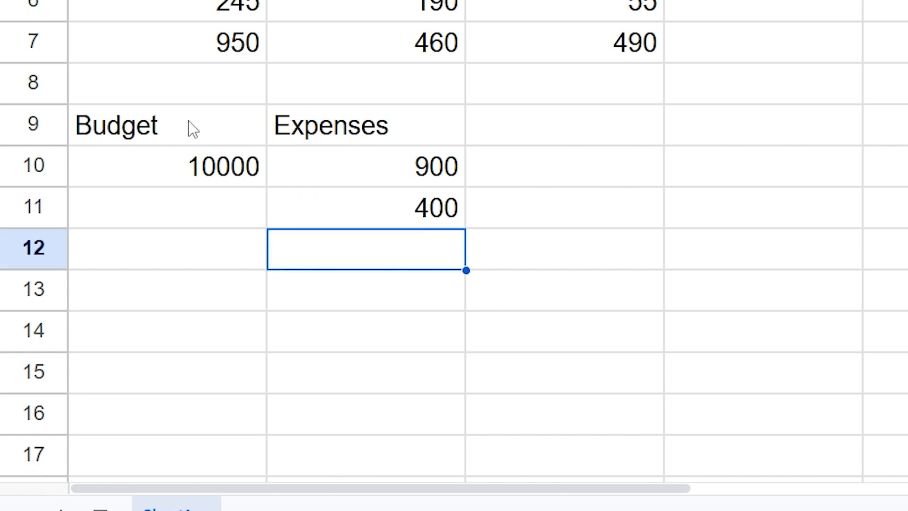
pyautogui.press('Return')
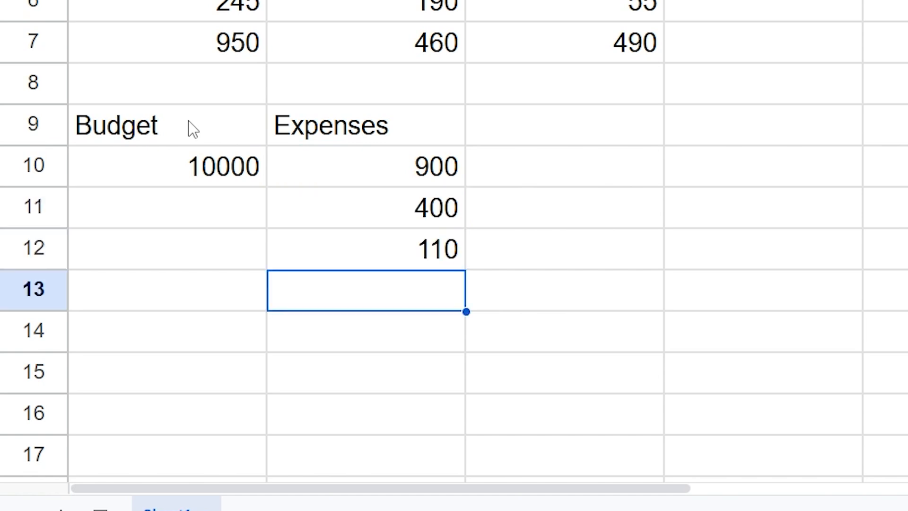
pyautogui.write('5000')
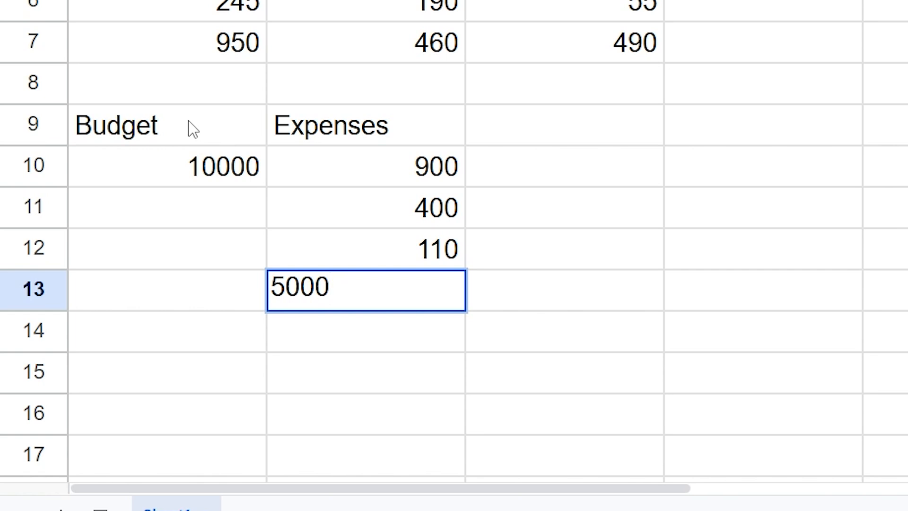
pyautogui.press('Return')
pyautogui.write('1005')
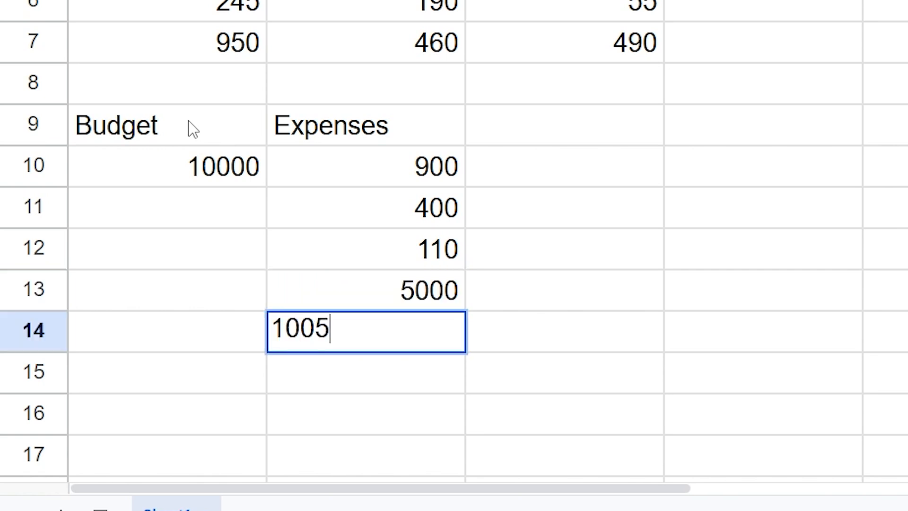
pyautogui.press('Return')
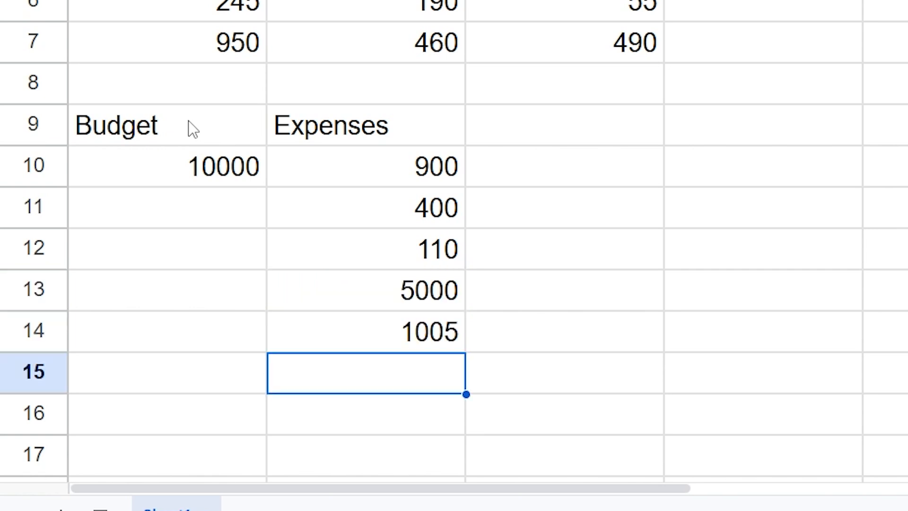
# Enter the formula =A10-B10 in C10 to subtract the first expense from the budget.
pyautogui.click(577, 170)
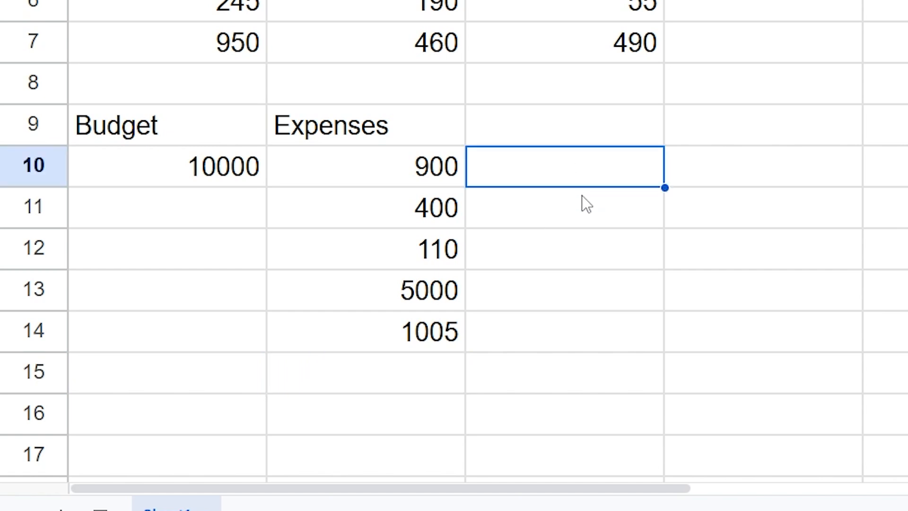
pyautogui.click(239, 168)
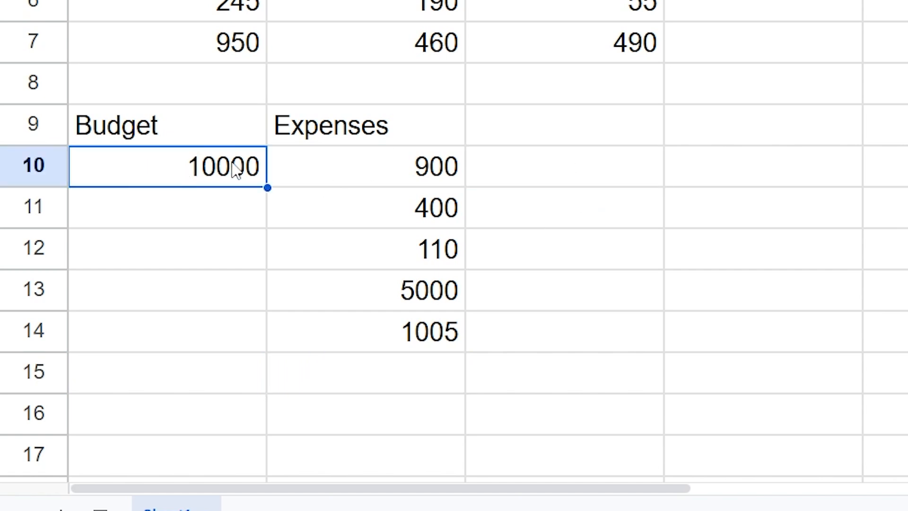
pyautogui.click(399, 179)
pyautogui.click(232, 179)
pyautogui.click(552, 183)
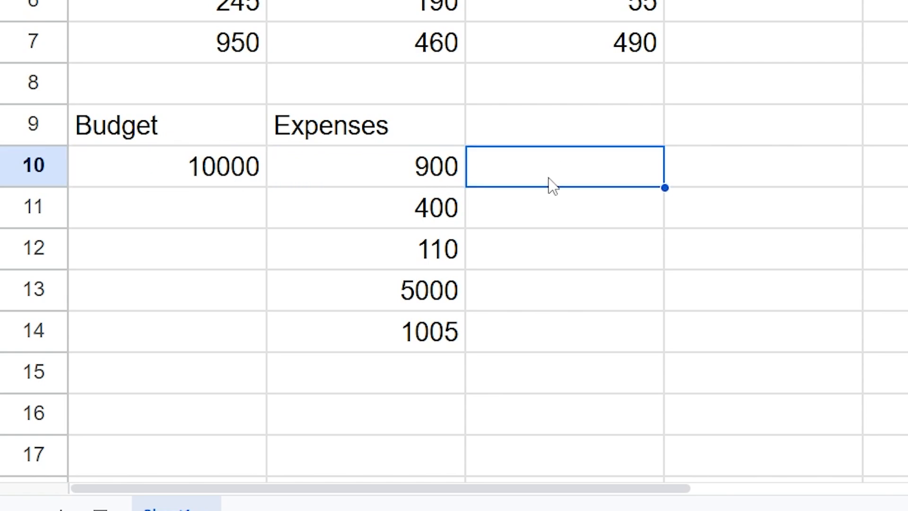
pyautogui.write('=')
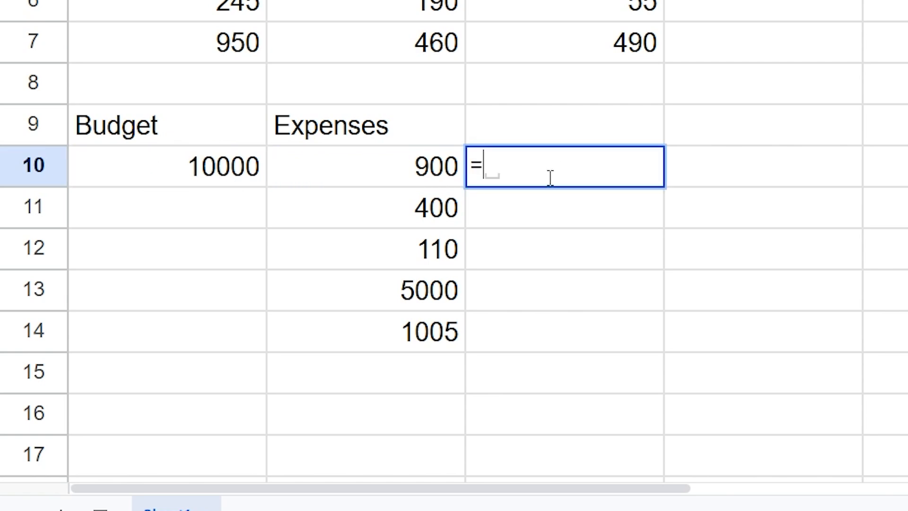
pyautogui.write('A1=')
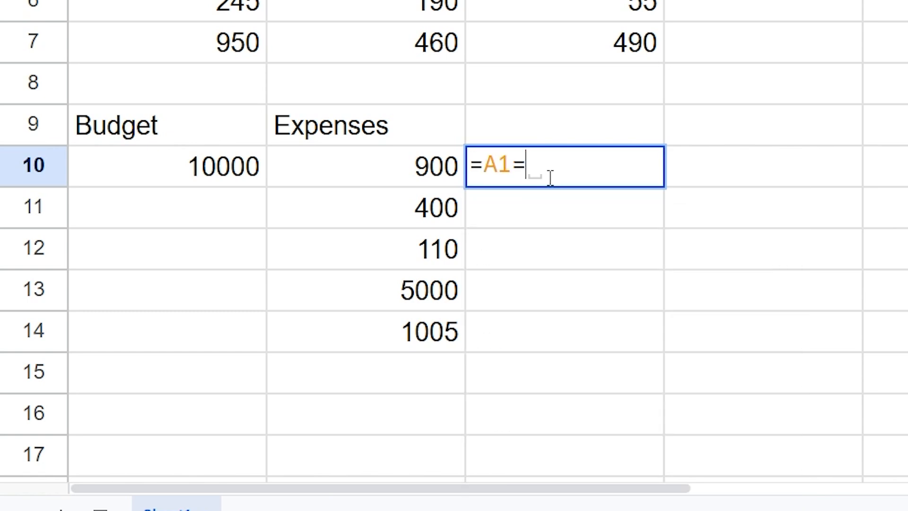
pyautogui.press('BackSpace')
pyautogui.press('BackSpace')
pyautogui.write('10')
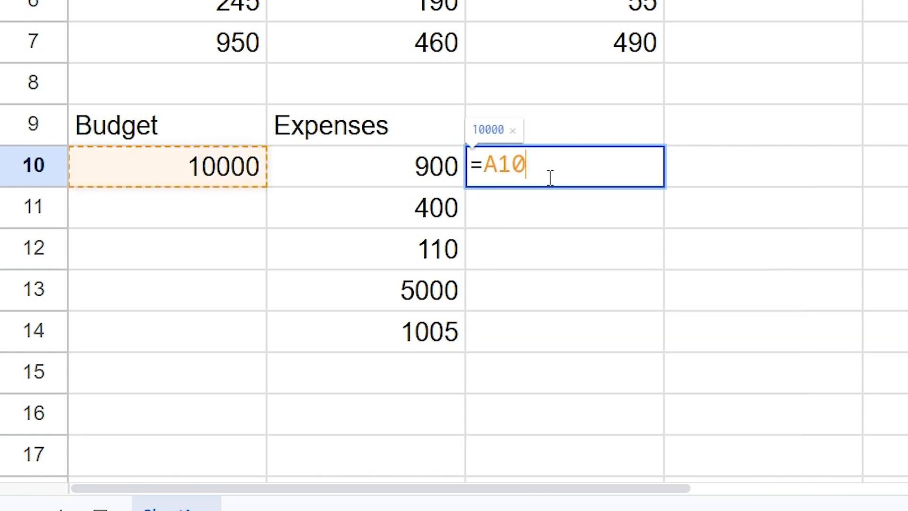
pyautogui.write('-B10')
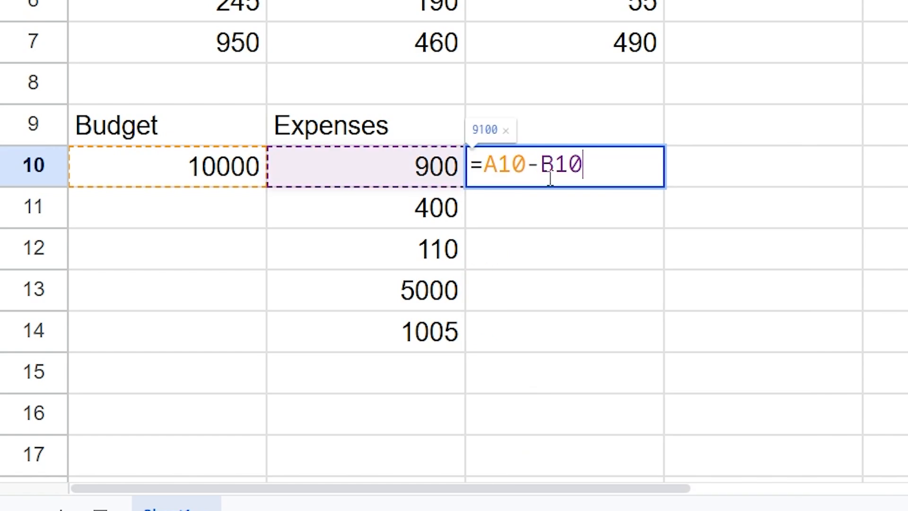
pyautogui.press('Return')
# Fill the relative formula from C10 down to C14 and check C14's formula against the empty budget cells A11 to A14.
pyautogui.click(563, 184)
pyautogui.moveTo(665, 187); pyautogui.dragTo(651, 345)
pyautogui.doubleClick(649, 337)
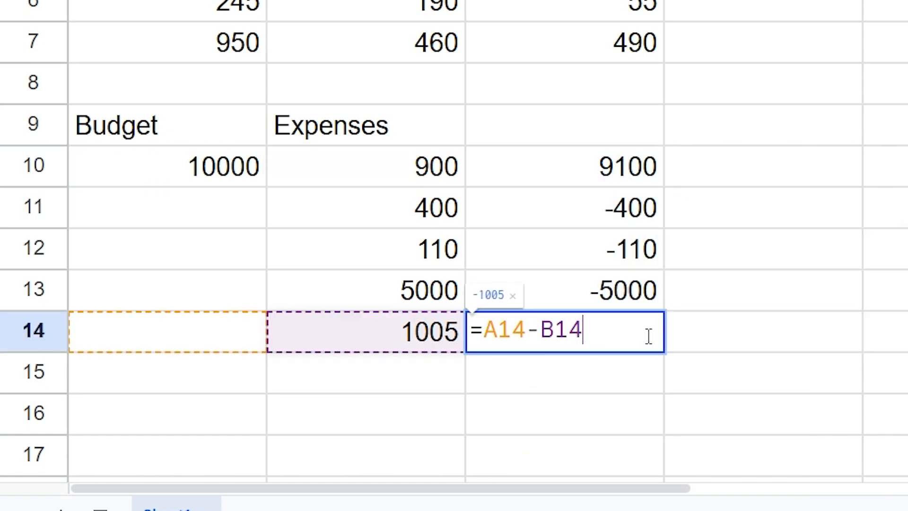
pyautogui.press('Escape')
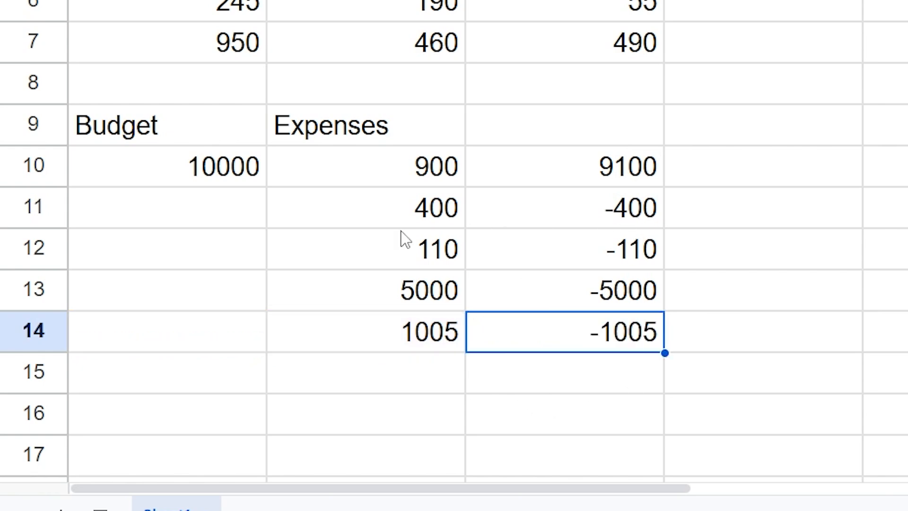
pyautogui.moveTo(221, 213); pyautogui.dragTo(206, 352)
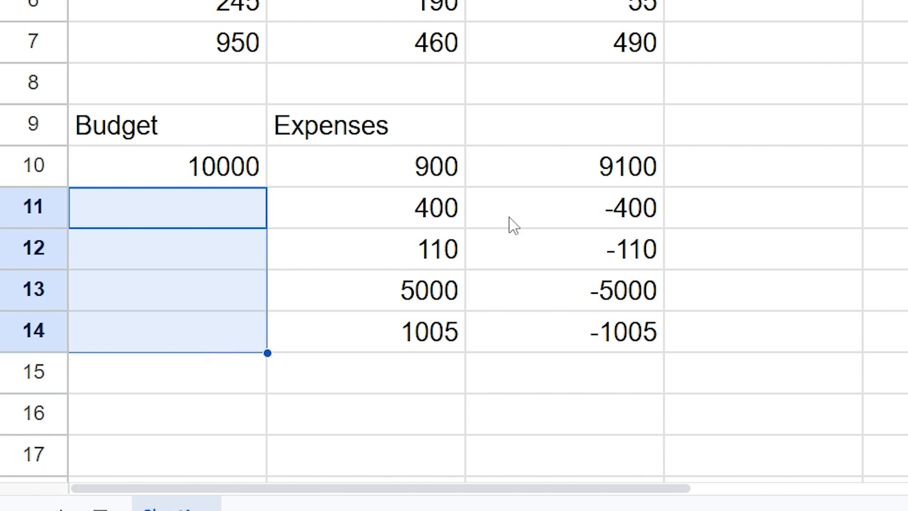
pyautogui.click(461, 226)
pyautogui.click(148, 169)
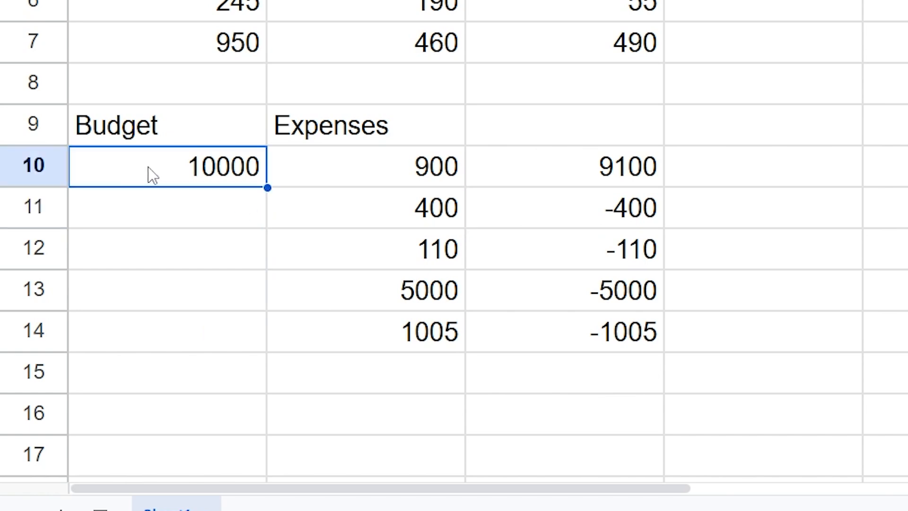
# Change the formula in C10 to =A$10-B10 so that the budget row is locked.
pyautogui.click(613, 185)
pyautogui.doubleClick(611, 184)
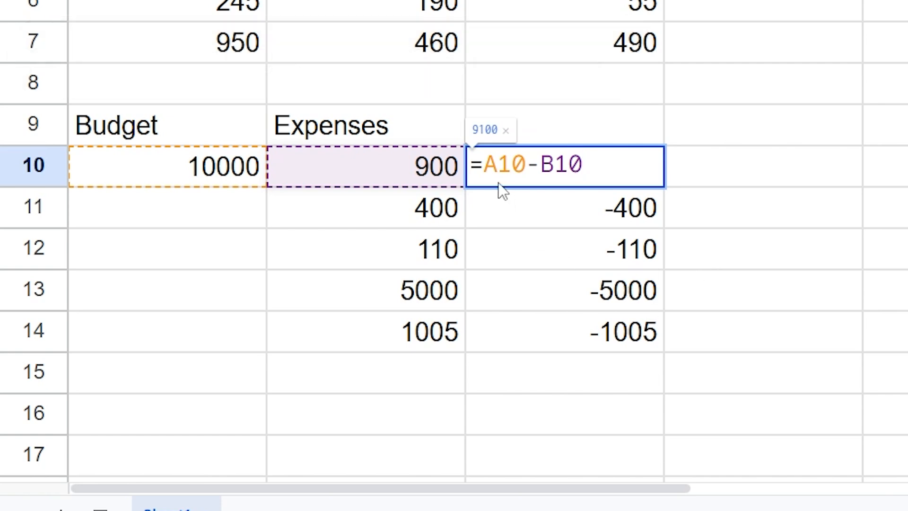
pyautogui.click(483, 170)
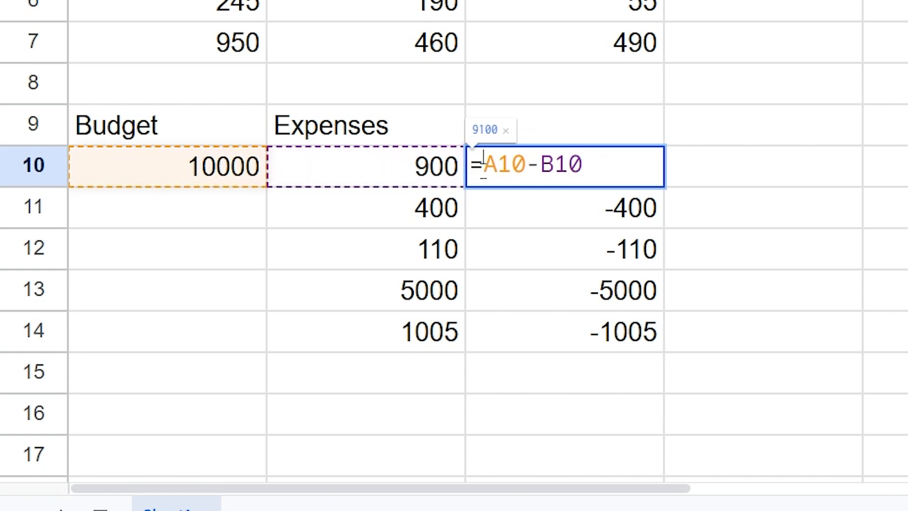
pyautogui.write('$')
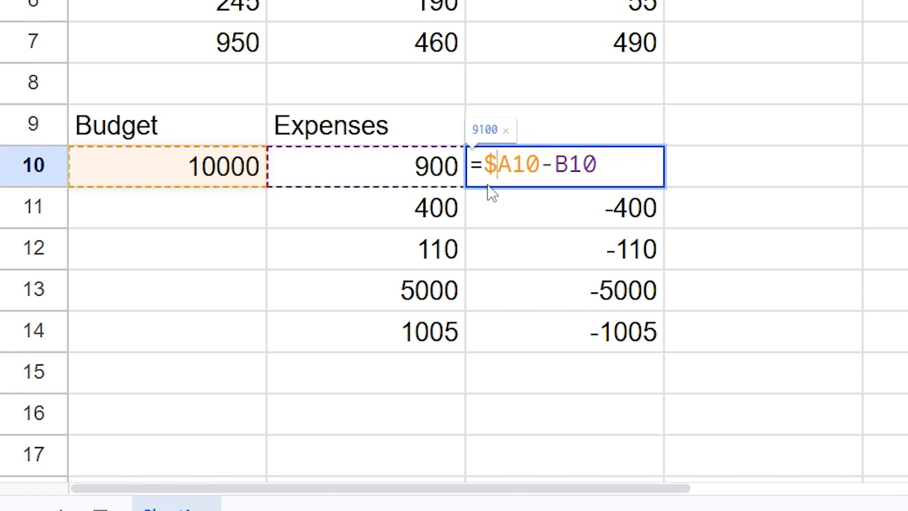
pyautogui.press('BackSpace')
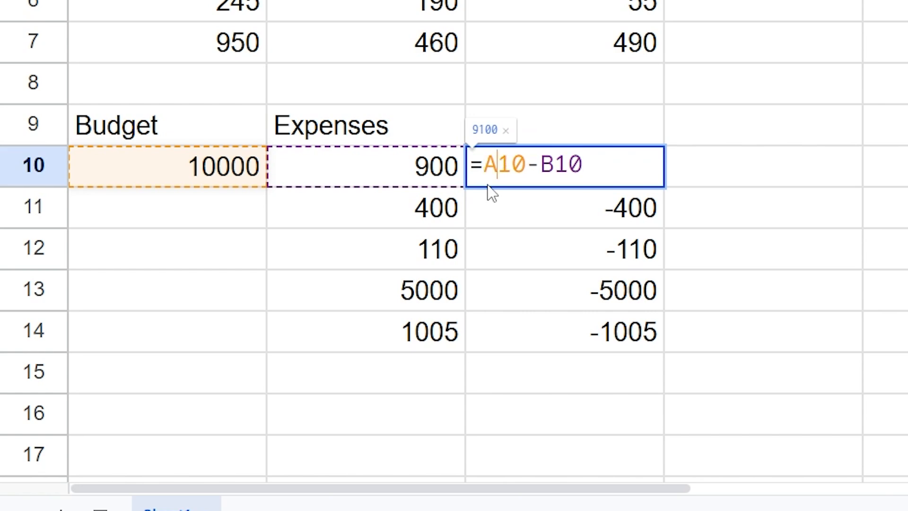
pyautogui.write('$')
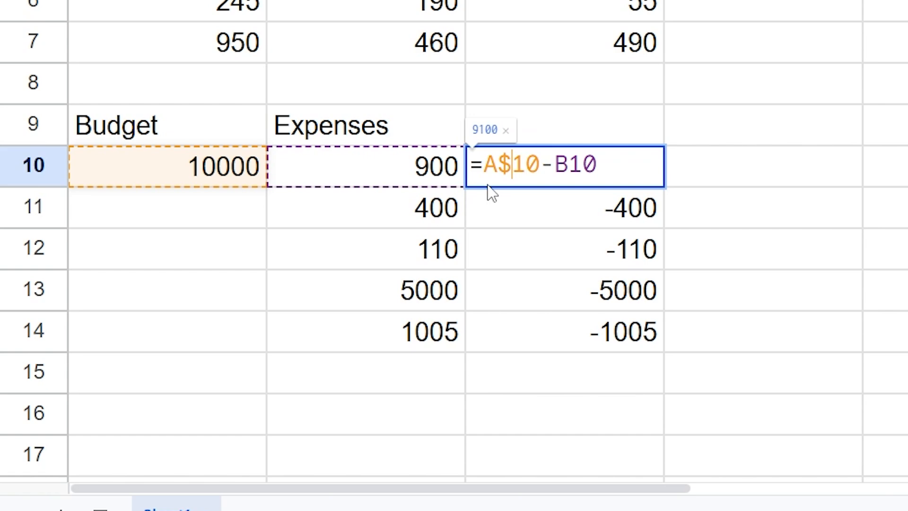
pyautogui.press('Return')
# Fill the row-locked budget formula from C10 down to C14.
pyautogui.click(530, 157)
pyautogui.moveTo(664, 188); pyautogui.dragTo(650, 339)
pyautogui.click(522, 258)
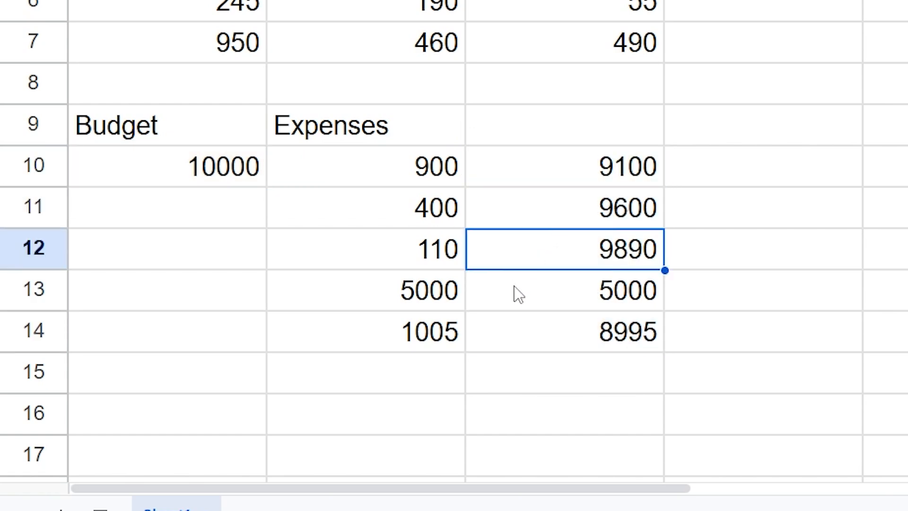
# Examine the filled formulas in C11 to C14 to check which cells each one references.
pyautogui.click(592, 218)
pyautogui.tripleClick(592, 218)
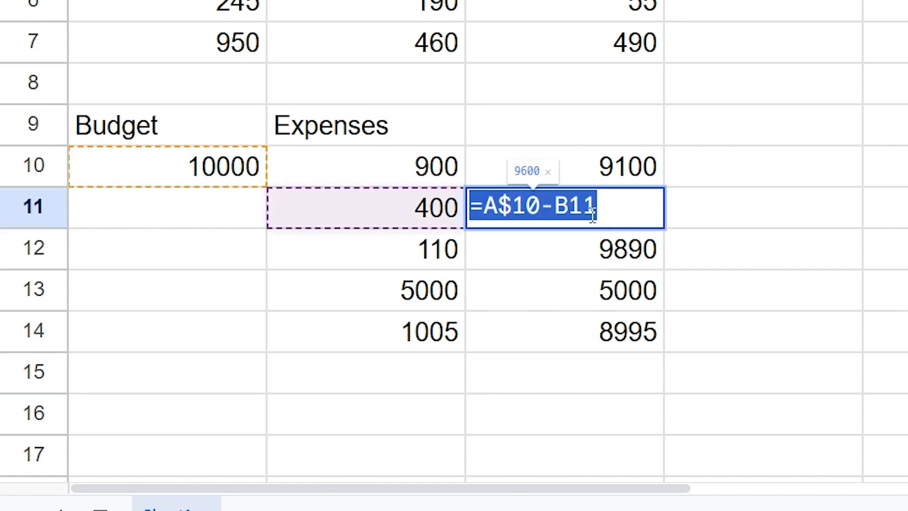
pyautogui.click(600, 254)
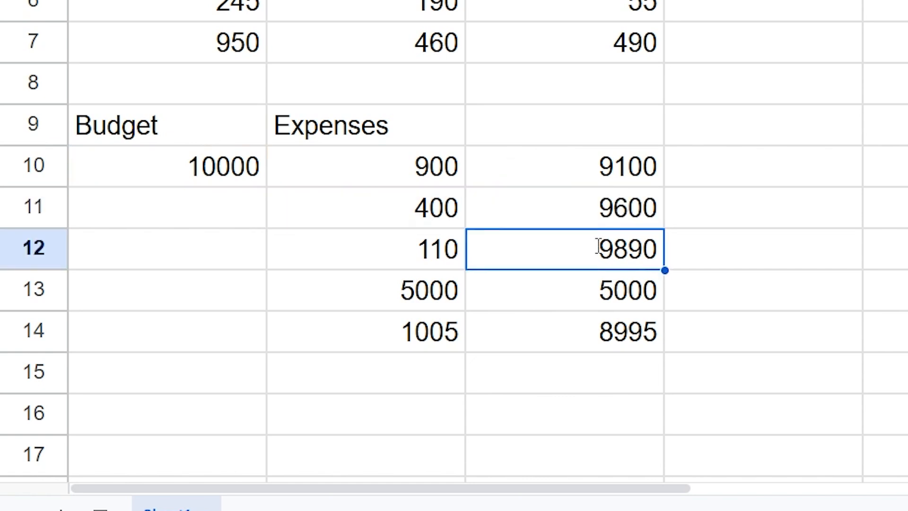
pyautogui.doubleClick(520, 256)
pyautogui.click(605, 305)
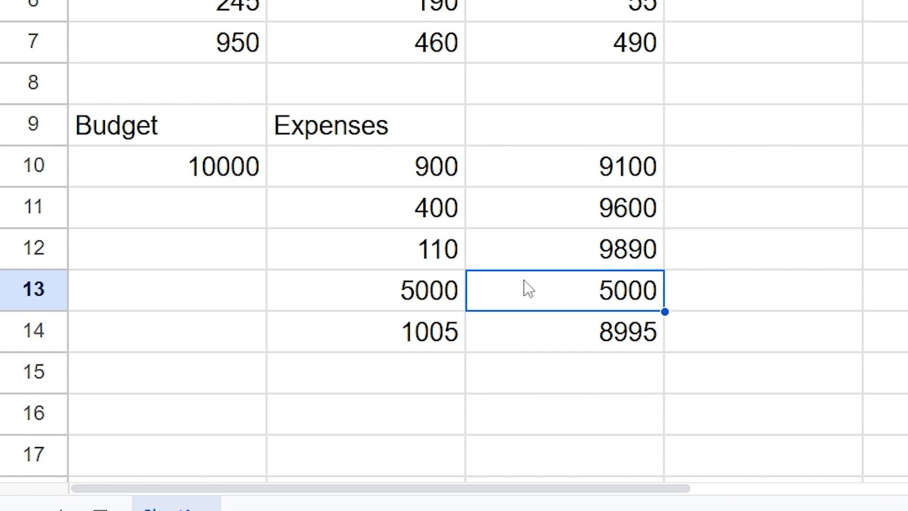
pyautogui.doubleClick(523, 286)
pyautogui.click(587, 326)
pyautogui.doubleClick(587, 326)
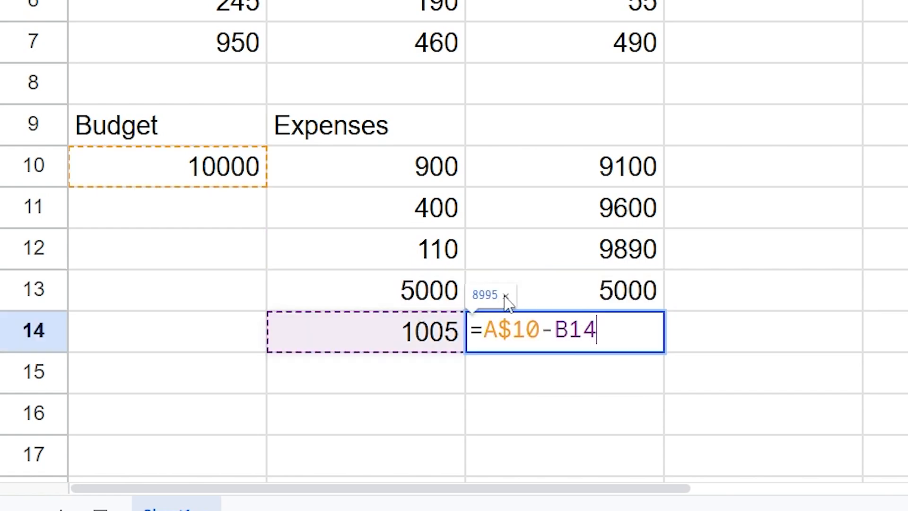
pyautogui.click(793, 268)
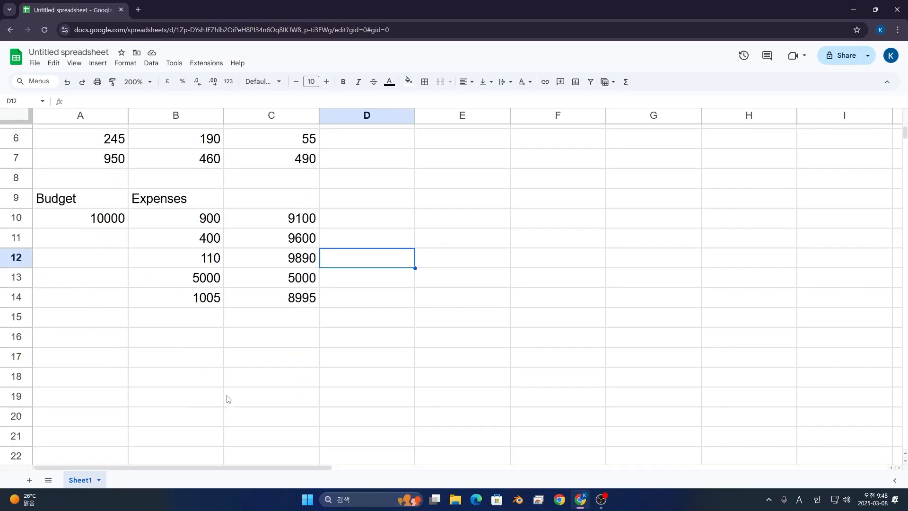
# Start a third table below the budget table with the headers Budget in A16 and Income in B16.
pyautogui.scroll(2, 231, 388)
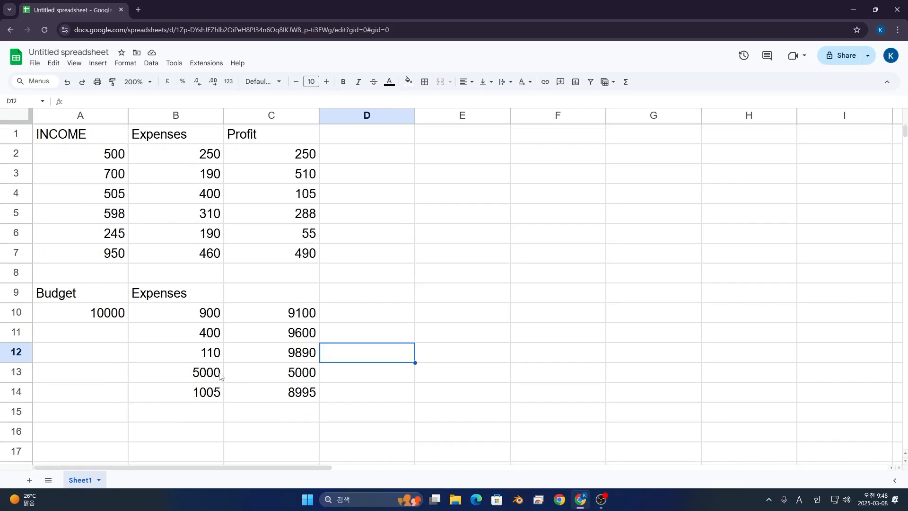
pyautogui.scroll(-2, 238, 374)
pyautogui.click(109, 343)
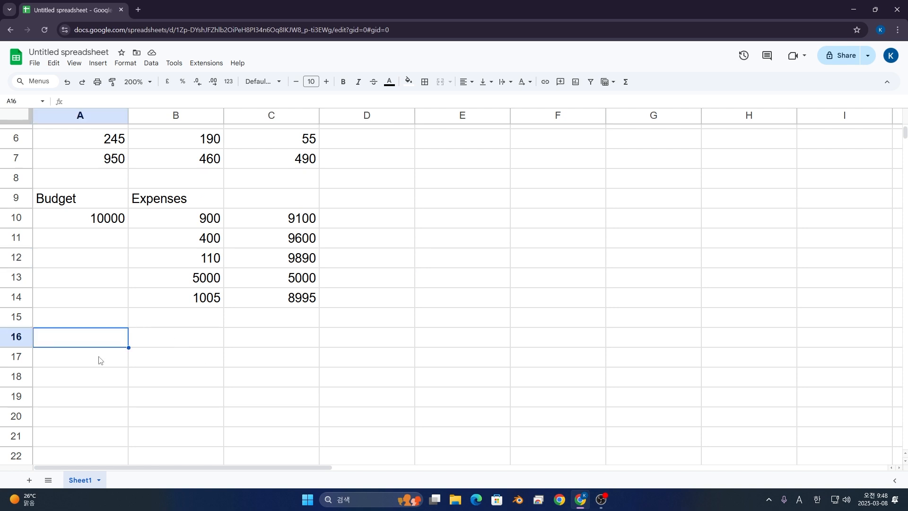
pyautogui.write('Budget')
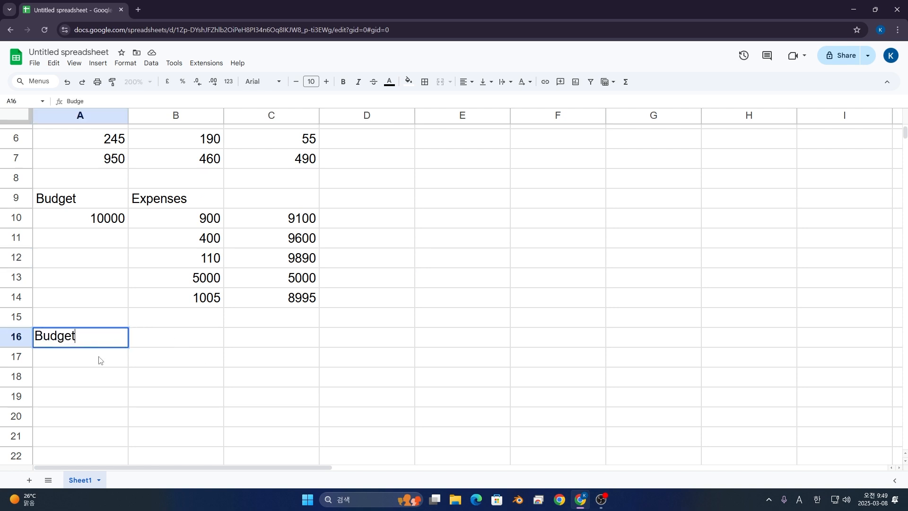
pyautogui.press('Return')
pyautogui.press('Up')
pyautogui.press('Right')
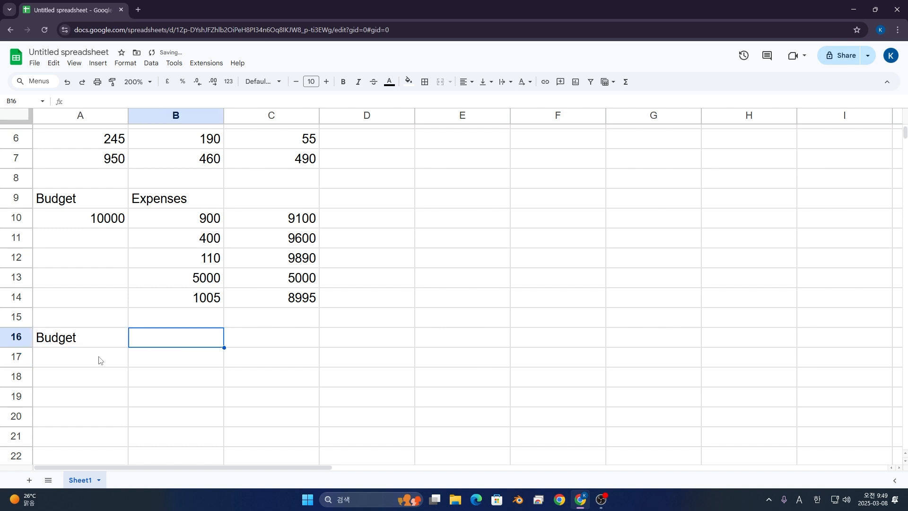
pyautogui.write('I')
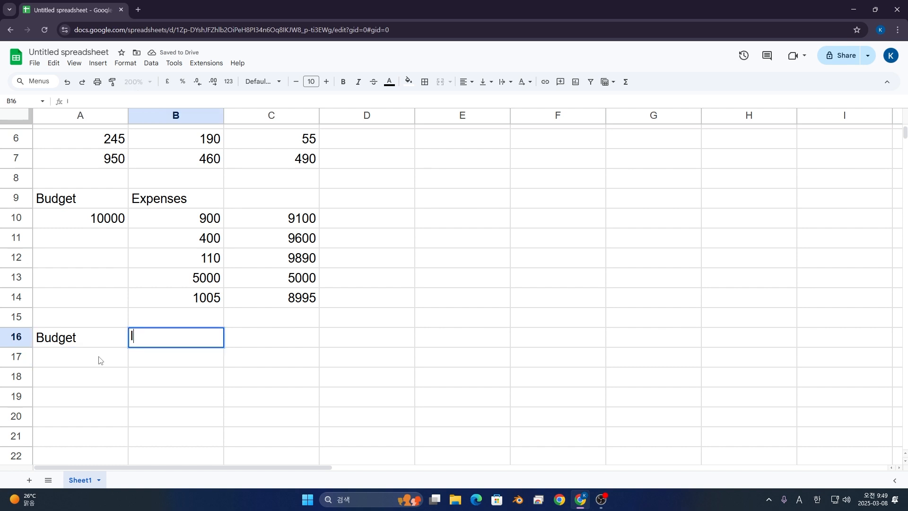
pyautogui.write('ncome')
pyautogui.press('Left')
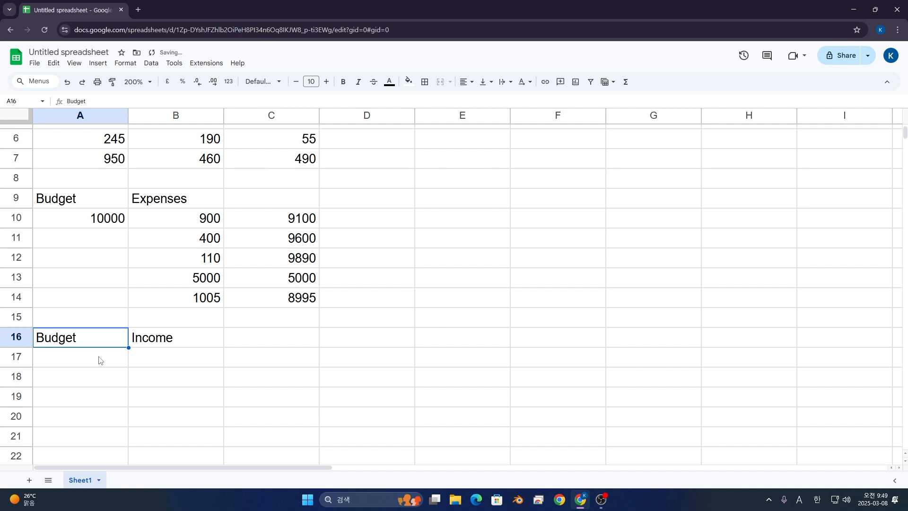
# Replace the header in A16 with Saved Money and select C16 for the next header.
pyautogui.write('Saved Mo')
pyautogui.write('nd')
pyautogui.write('ey')
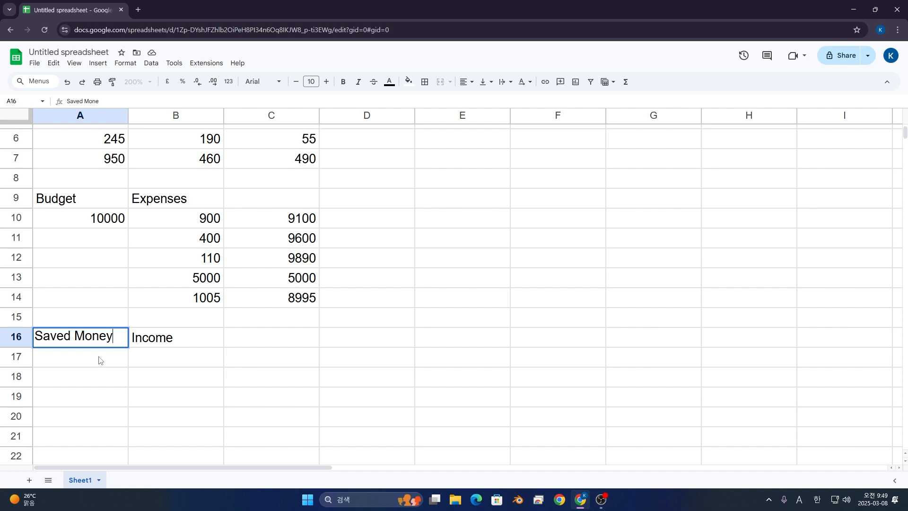
pyautogui.press('Return')
pyautogui.press('Up')
pyautogui.press('Right')
pyautogui.press('Right')
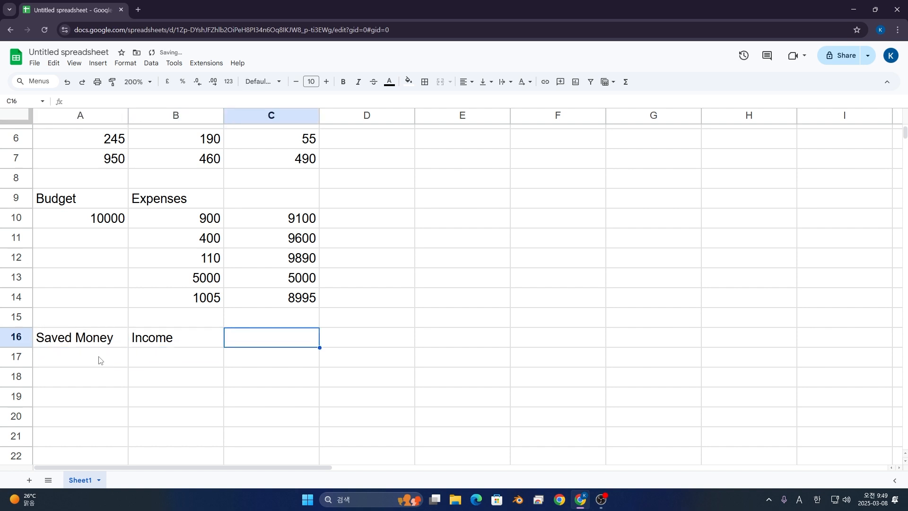
# Add the header Expenses in C16 and enter a starting saved amount of 0 in A17.
pyautogui.write('Expense')
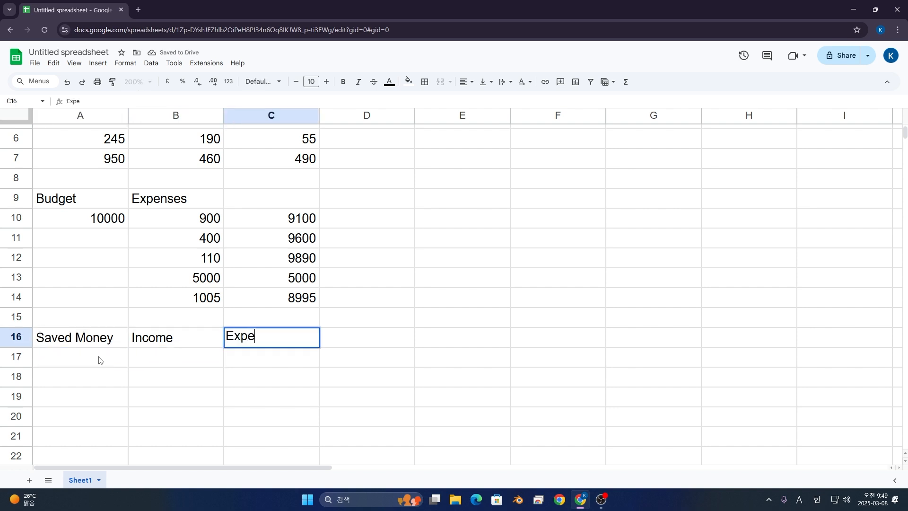
pyautogui.write('s')
pyautogui.click(99, 359)
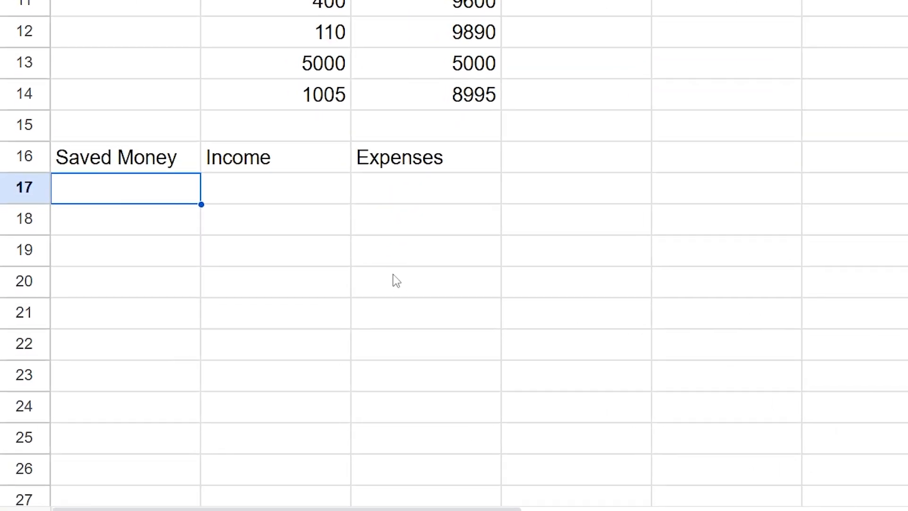
pyautogui.write('0')
pyautogui.press('Tab')
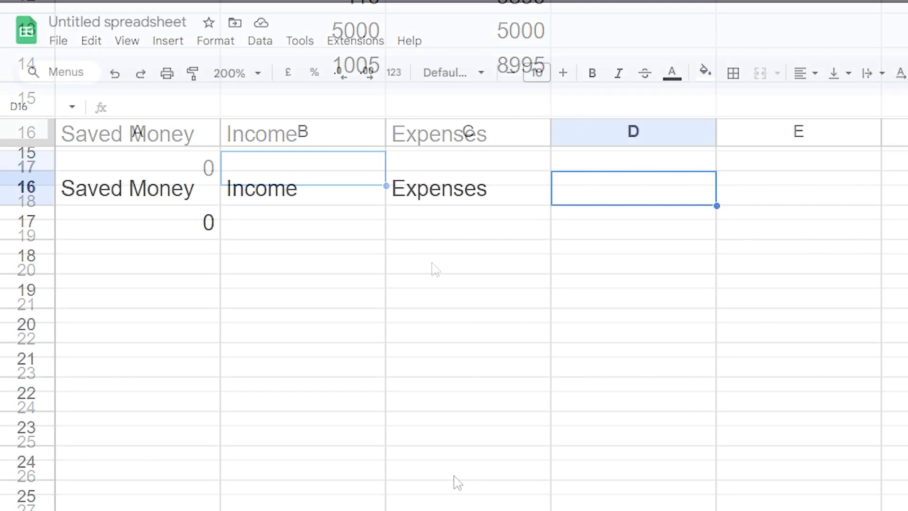
# Add the header Profit in D16 of the savings table.
pyautogui.write('Profi')
pyautogui.write('s')
pyautogui.press('BackSpace')
pyautogui.write('t')
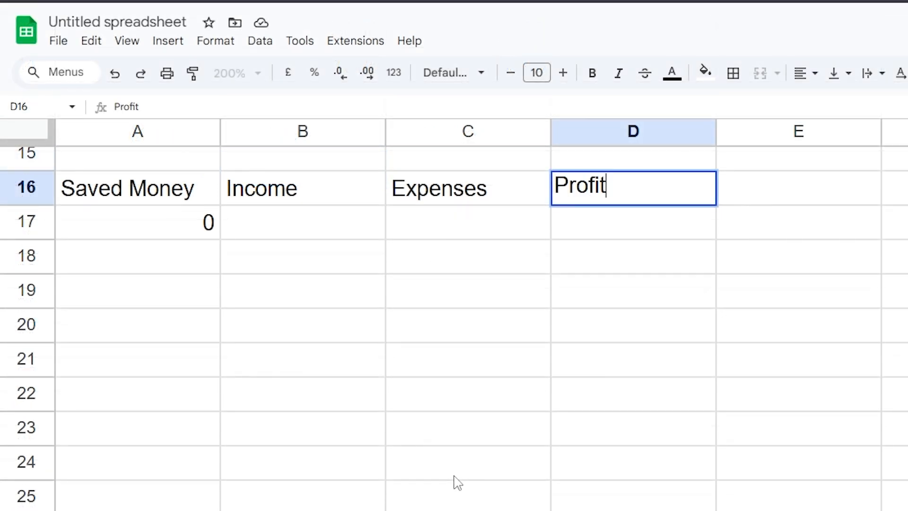
pyautogui.press('Return')
# Enter an income of 100 in B17 and expenses of 50 in C17.
pyautogui.click(298, 234)
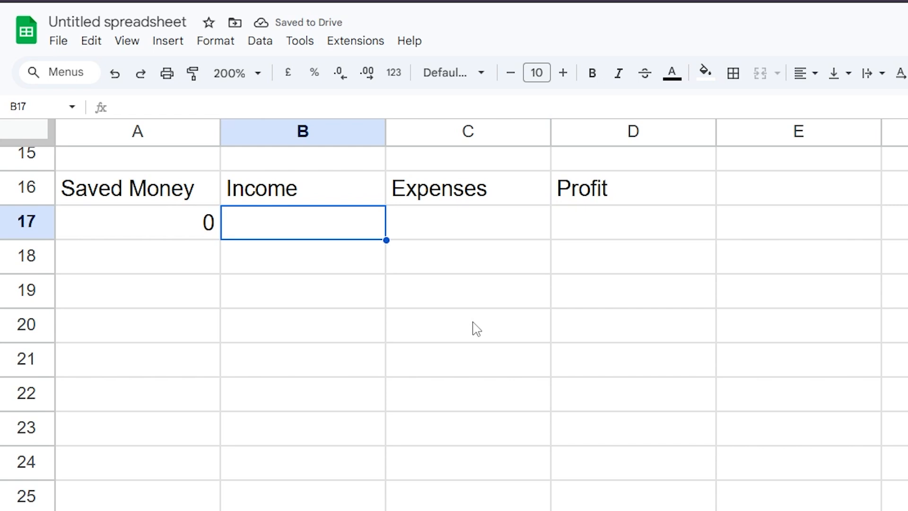
pyautogui.write('100')
pyautogui.press('Return')
pyautogui.press('Up')
pyautogui.press('Right')
pyautogui.write('50')
pyautogui.press('Return')
pyautogui.press('Right')
# Calculate the profit in D17 with the formula =A17+B17-C17.
pyautogui.press('Up')
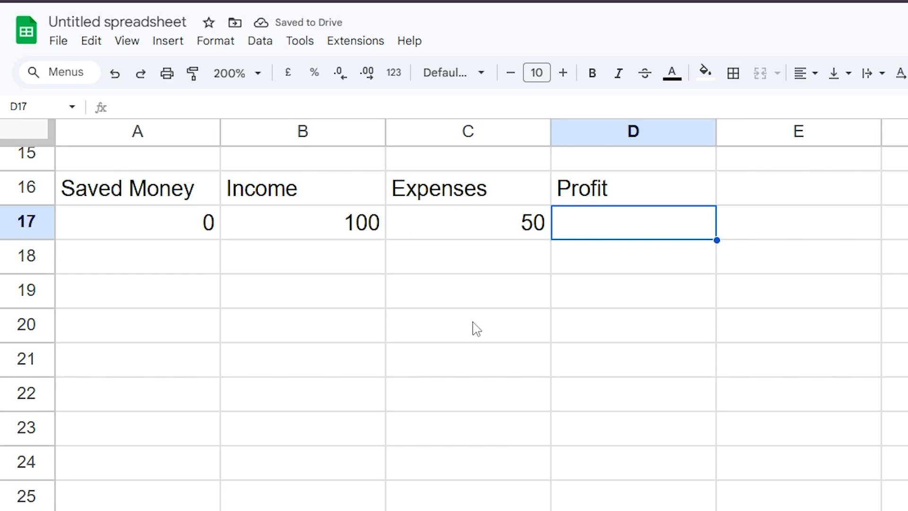
pyautogui.write('=')
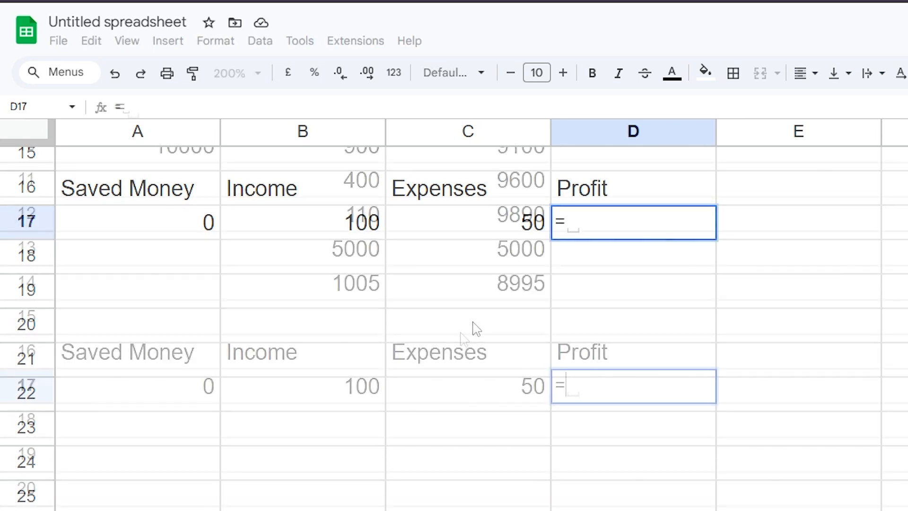
pyautogui.click(185, 397)
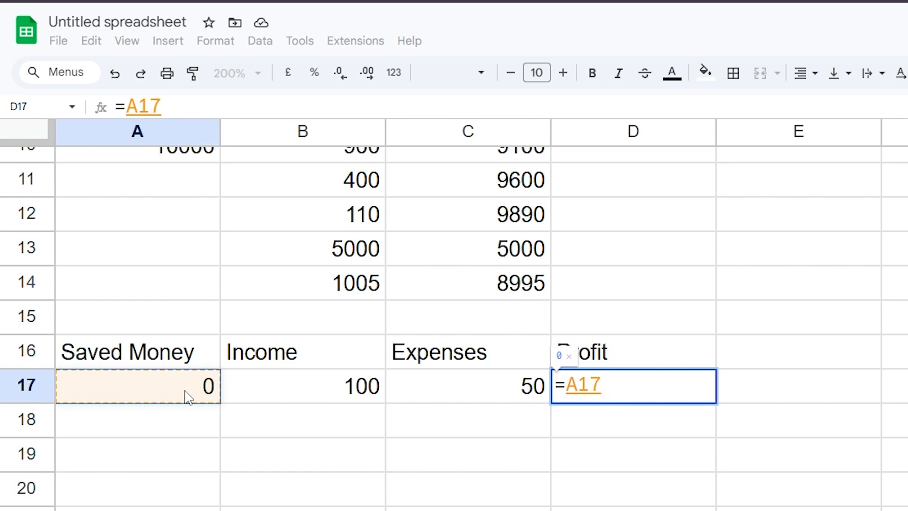
pyautogui.write('+')
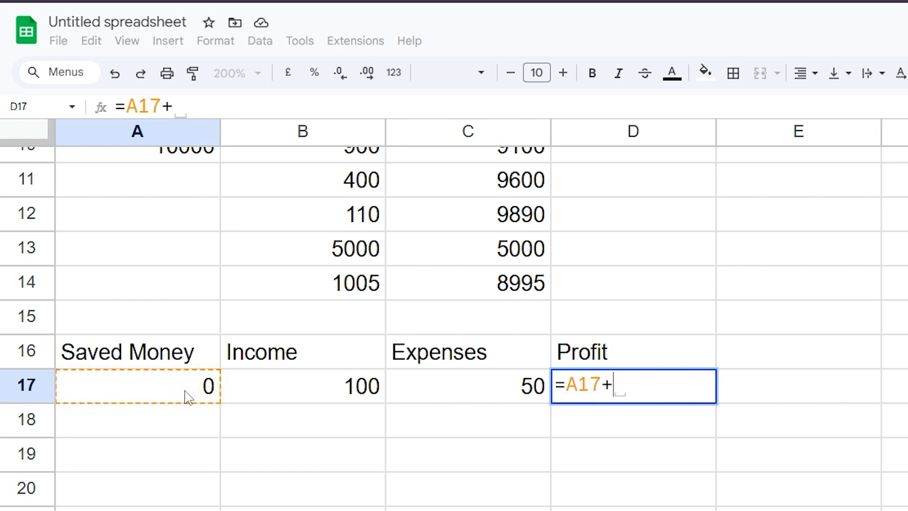
pyautogui.click(264, 393)
pyautogui.write('-')
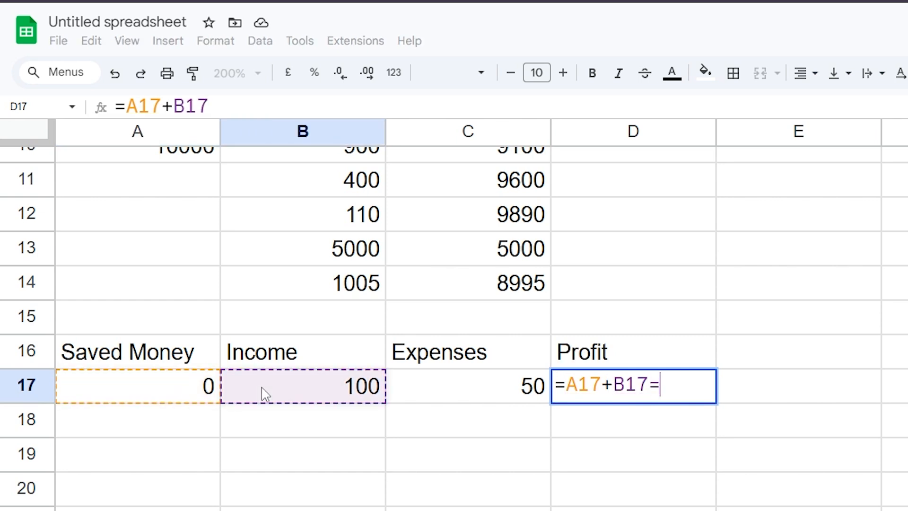
pyautogui.click(481, 397)
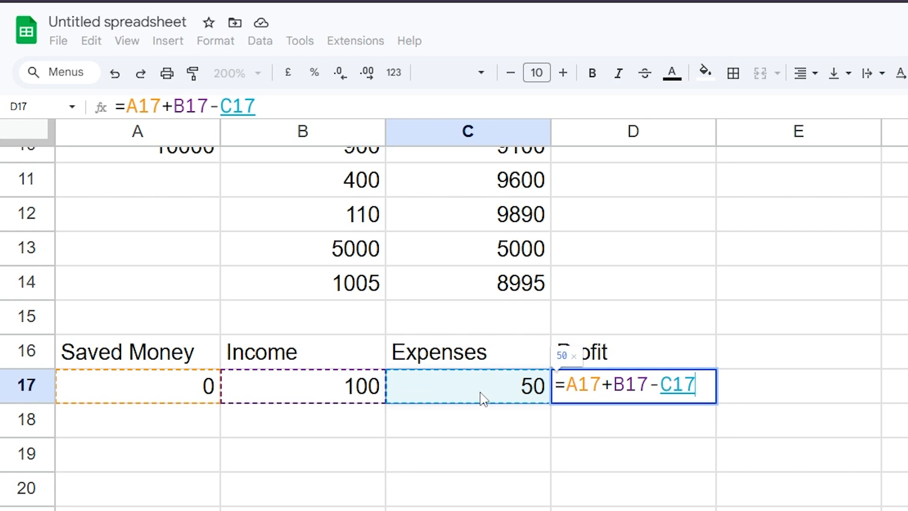
pyautogui.press('Return')
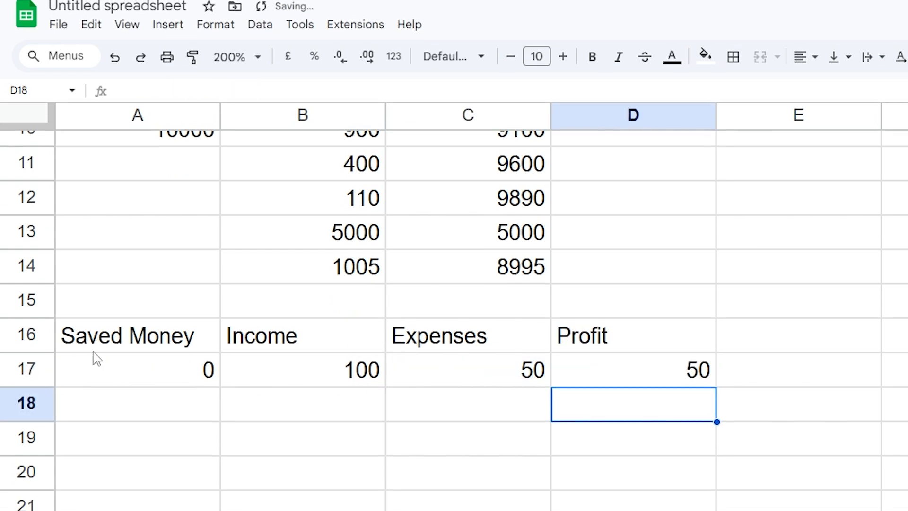
# Carry the first row's profit into the saved money cell A18 with the formula =D17.
pyautogui.click(108, 297)
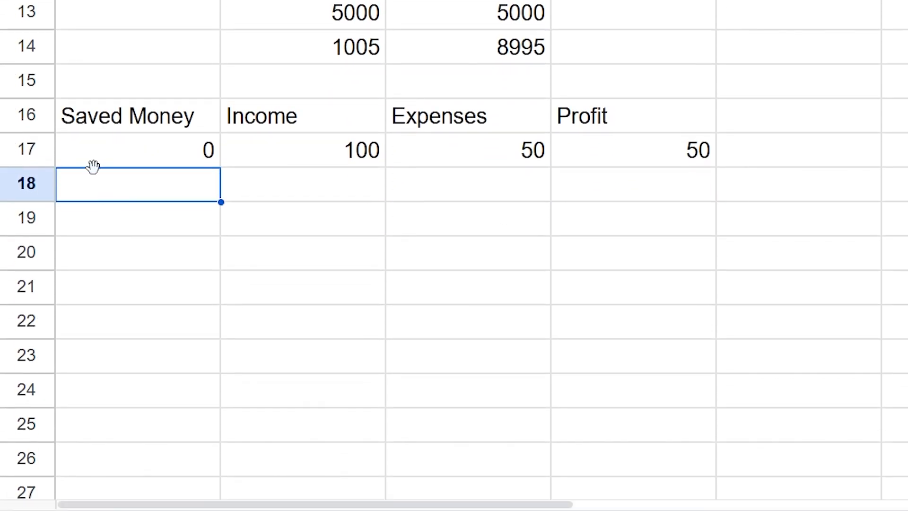
pyautogui.write('=')
pyautogui.click(653, 150)
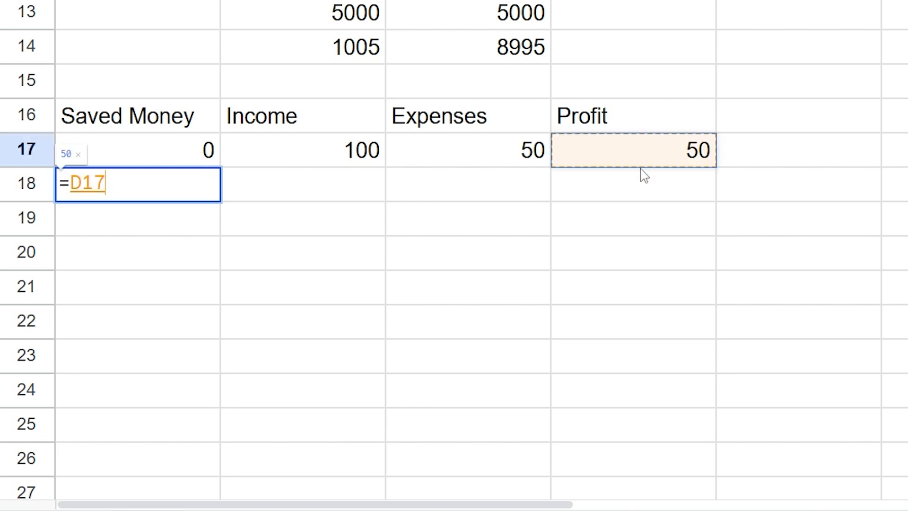
pyautogui.press('Return')
pyautogui.press('Up')
pyautogui.press('Right')
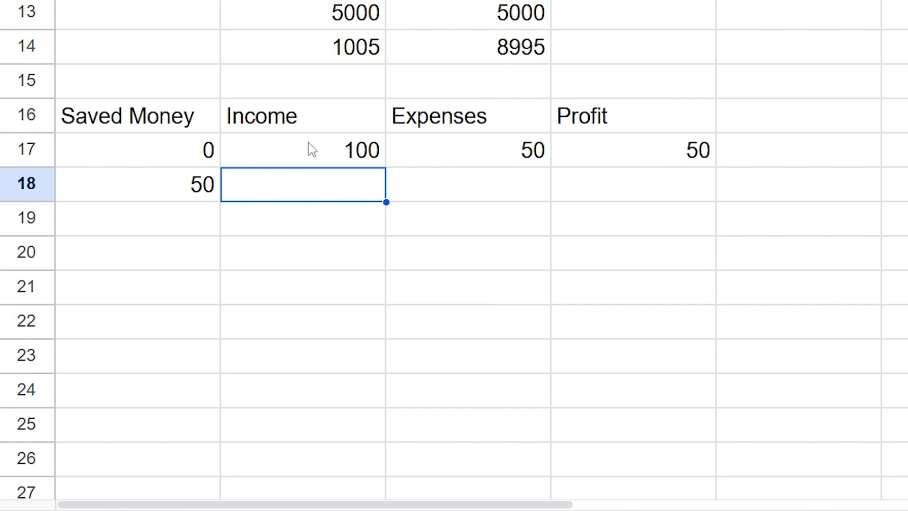
# Enter an income of 800 in B18 and expenses of 500 in C18.
pyautogui.click(284, 155)
pyautogui.click(344, 188)
pyautogui.write('800')
pyautogui.press('Return')
pyautogui.press('Up')
pyautogui.press('Right')
pyautogui.write('500')
pyautogui.press('Return')
# Enter an income of 120 in B19 and expenses of 600 in C19.
pyautogui.press('Left')
pyautogui.write('120')
pyautogui.press('Return')
pyautogui.press('Up')
pyautogui.press('Right')
pyautogui.write('600')
pyautogui.press('Return')
# Enter an income of 50 in B20 and expenses of 100 in C20.
pyautogui.press('Left')
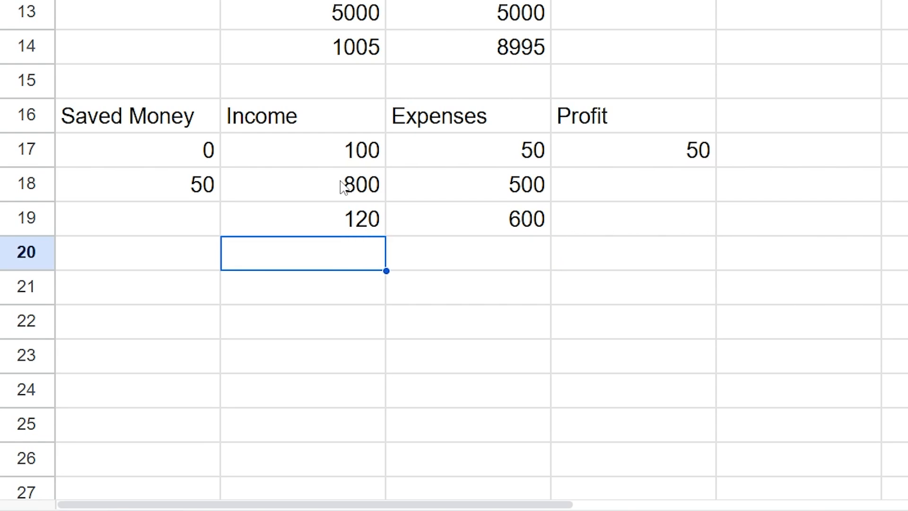
pyautogui.write('50')
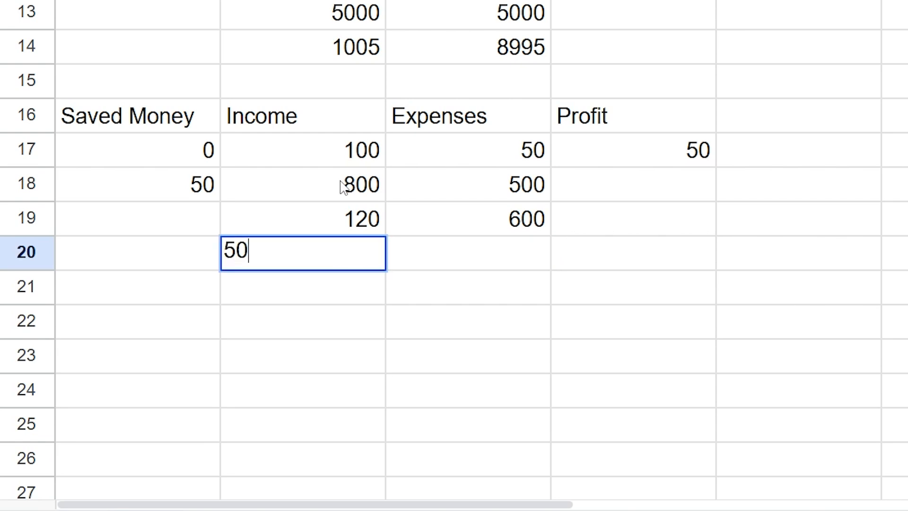
pyautogui.press('Return')
pyautogui.press('Right')
pyautogui.press('Up')
pyautogui.write('100')
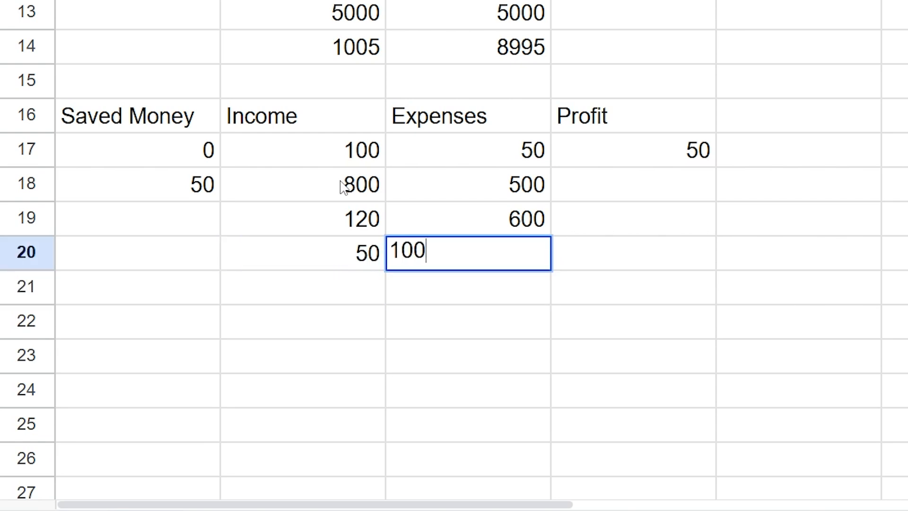
pyautogui.press('Return')
# Enter an income of 40 in B21 and expenses of 100 in C21.
pyautogui.press('Left')
pyautogui.write('40')
pyautogui.press('Return')
pyautogui.press('Right')
pyautogui.press('Up')
pyautogui.write('10')
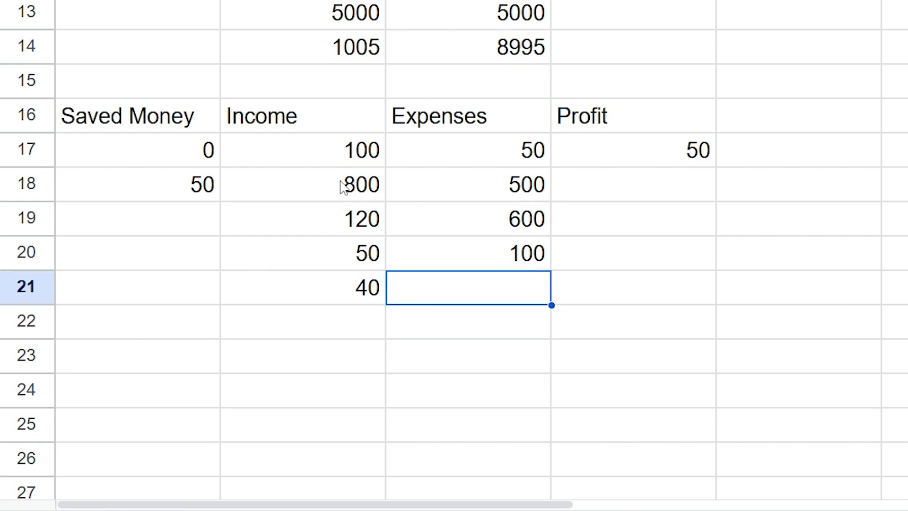
pyautogui.press('BackSpace')
pyautogui.press('BackSpace')
pyautogui.write('100')
pyautogui.press('Return')
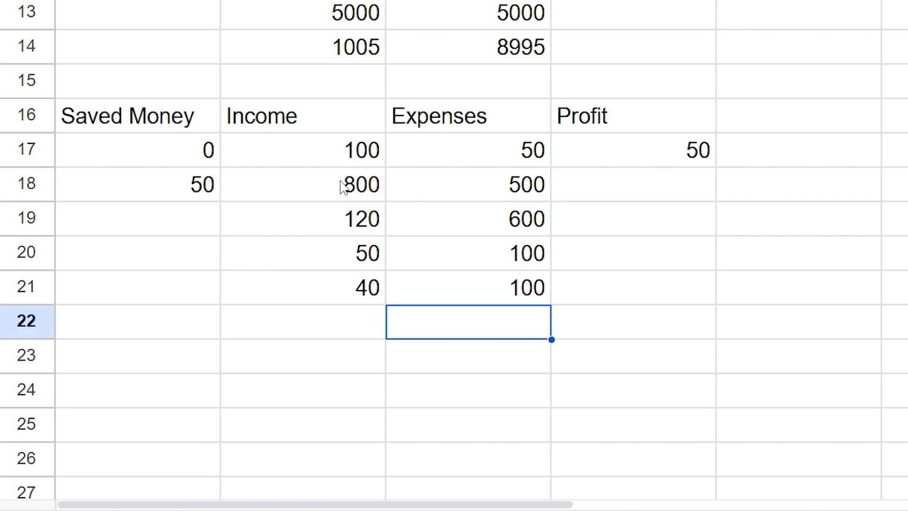
# Fill the profit formula from D17 down to D21.
pyautogui.click(159, 184)
pyautogui.click(685, 155)
pyautogui.moveTo(716, 168); pyautogui.dragTo(708, 298)
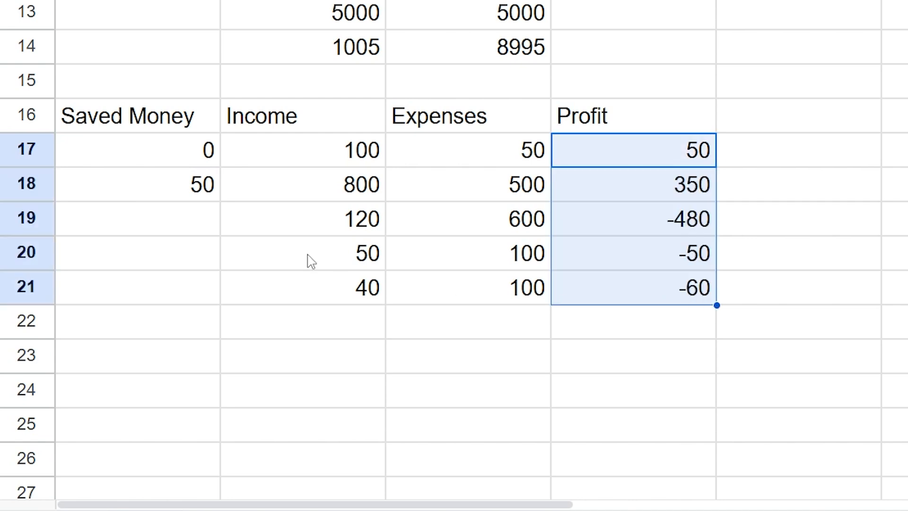
# Fill the saved money formula from A18 down to A21.
pyautogui.click(201, 194)
pyautogui.moveTo(221, 202); pyautogui.dragTo(213, 300)
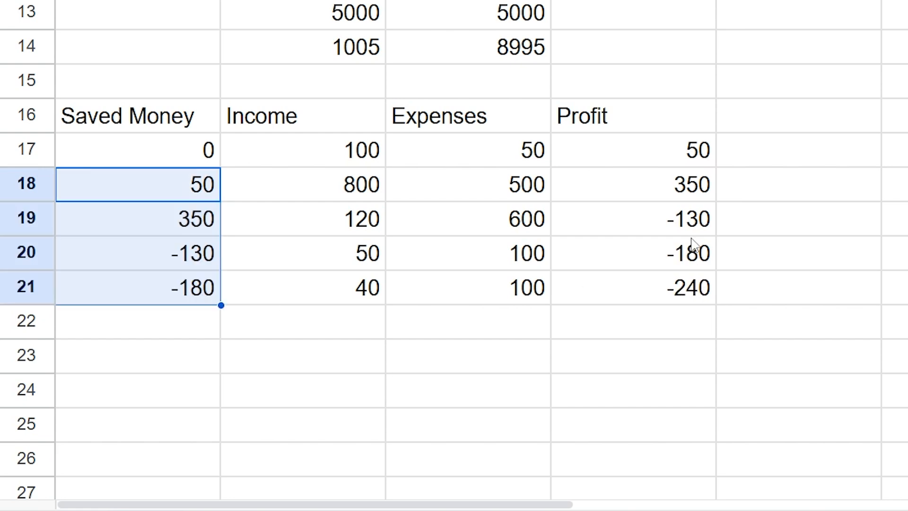
pyautogui.click(592, 335)
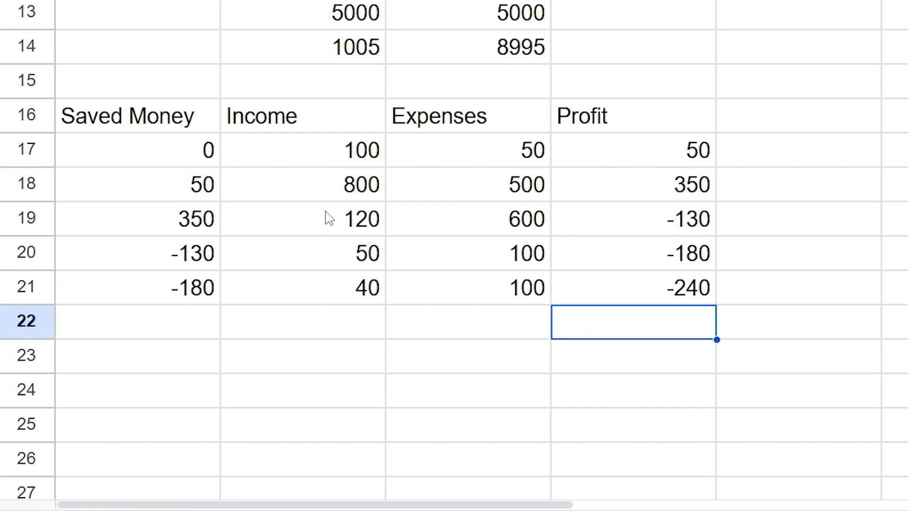
pyautogui.click(440, 200)
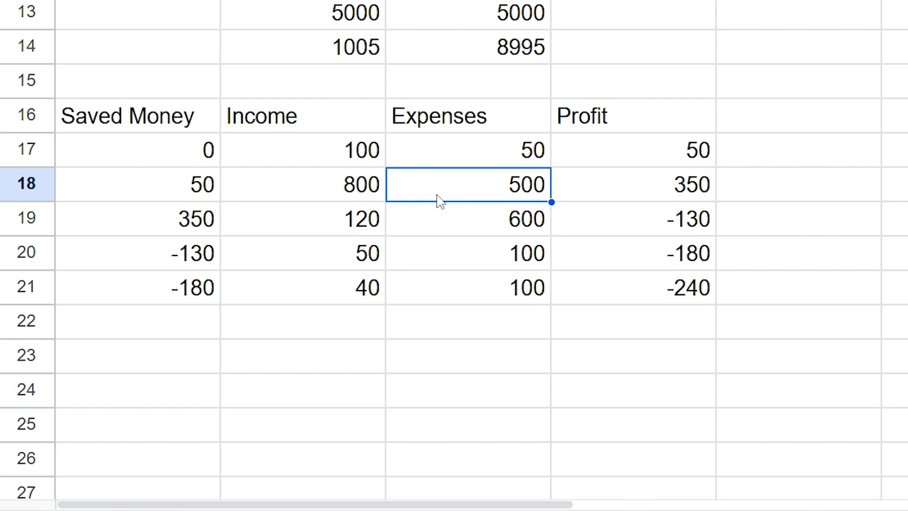
# Start a fourth table below the savings table with the headers Budget in A23, Expenses in B23 and Income in C23.
pyautogui.click(110, 359)
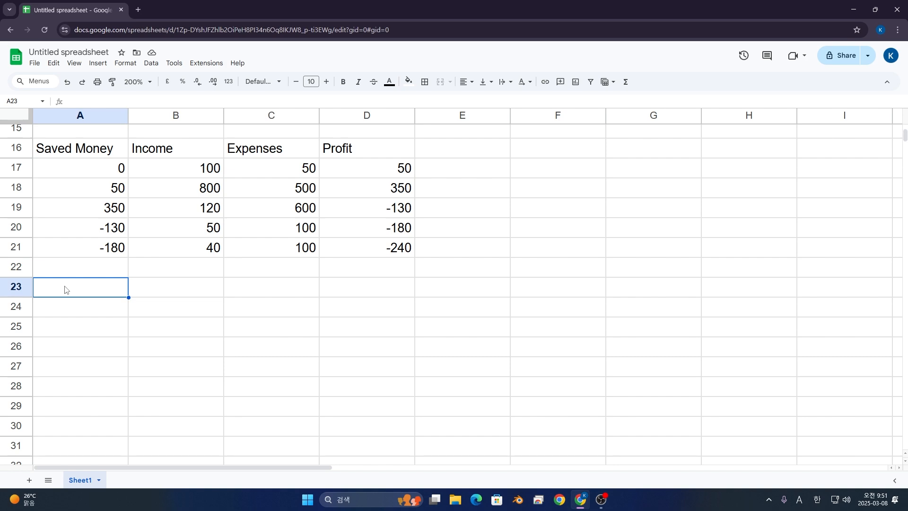
pyautogui.scroll(5, 141, 246)
pyautogui.scroll(-5, 142, 247)
pyautogui.write('Budget')
pyautogui.press('Return')
pyautogui.click(156, 281)
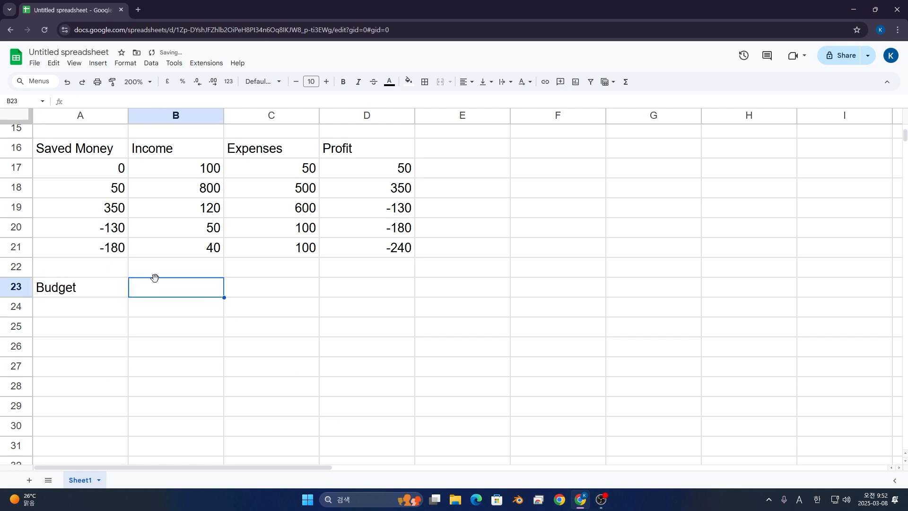
pyautogui.write('Expenses')
pyautogui.press('Return')
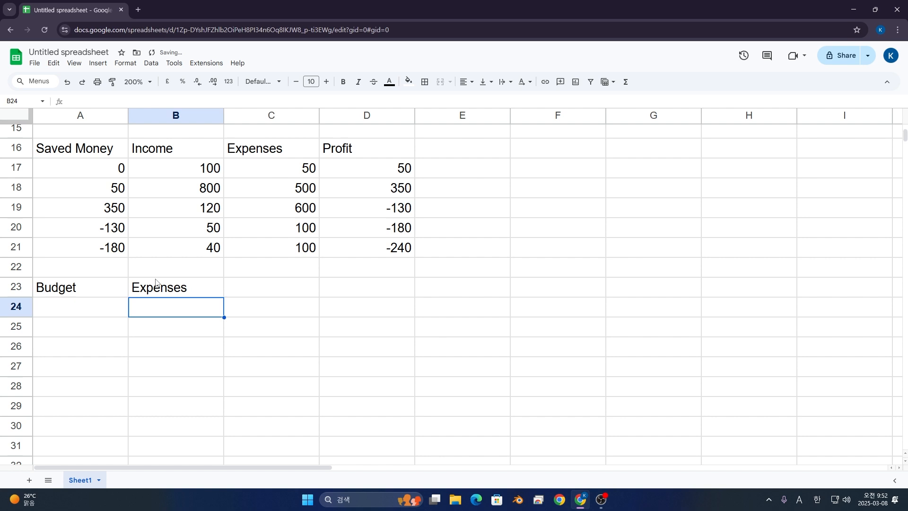
pyautogui.press('Up')
pyautogui.press('Right')
pyautogui.write('Income')
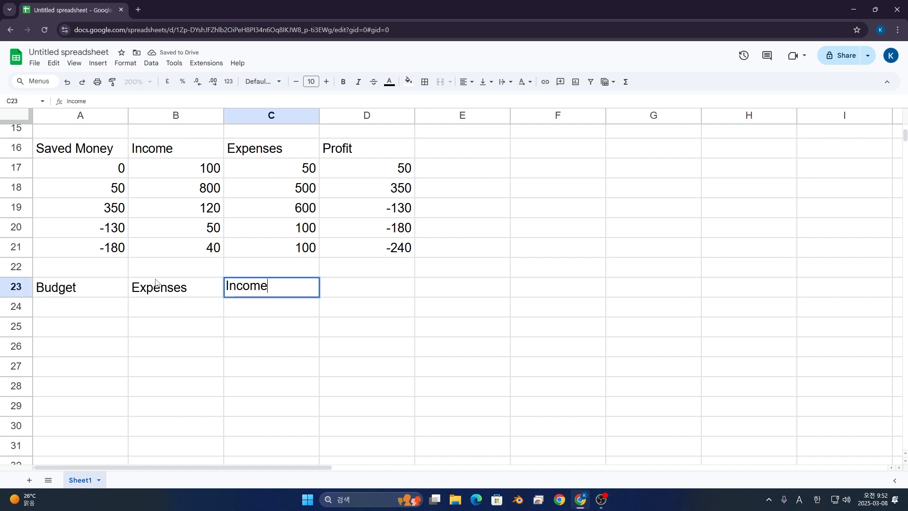
pyautogui.press('Return')
# Enter a budget of 500 in A24.
pyautogui.press('Left')
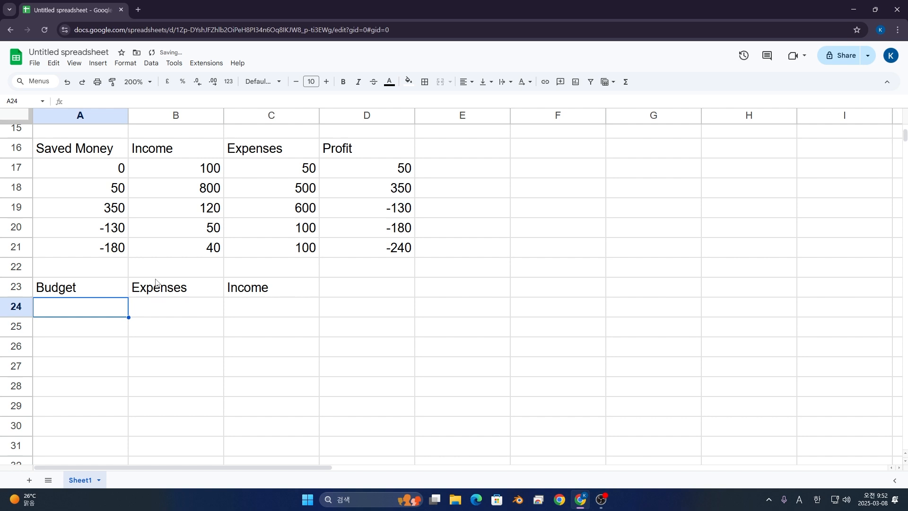
pyautogui.write('500')
pyautogui.press('Return')
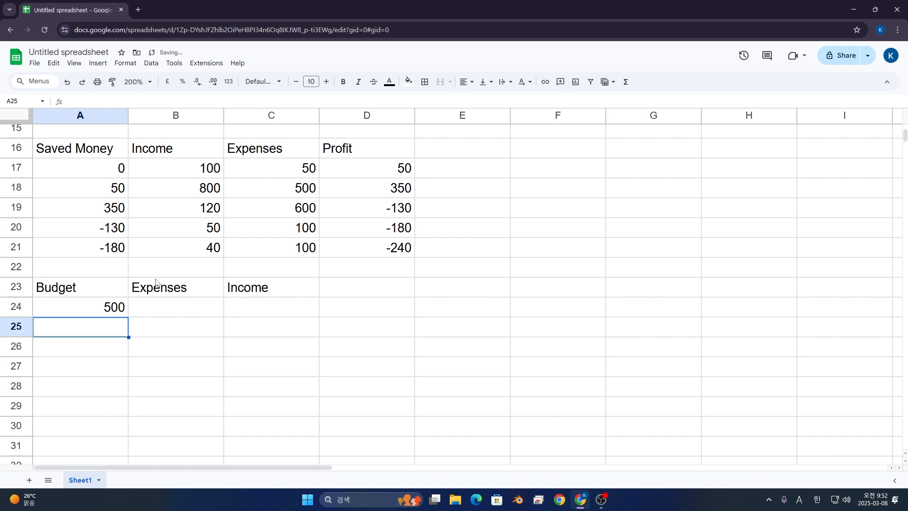
pyautogui.press('Right')
# Enter the expenses 100, 200, 300, 200 and 100 in B24 to B28.
pyautogui.press('Up')
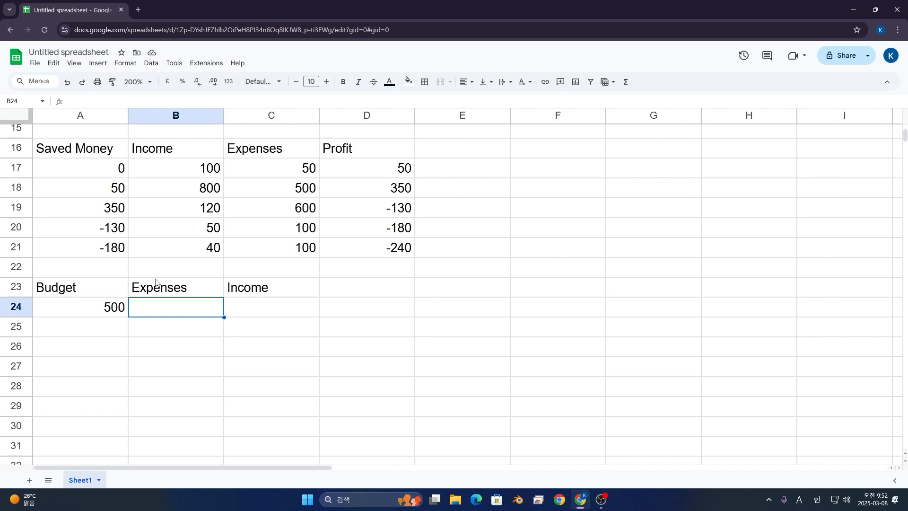
pyautogui.write('100')
pyautogui.press('Return')
pyautogui.write('200')
pyautogui.press('Return')
pyautogui.write('300')
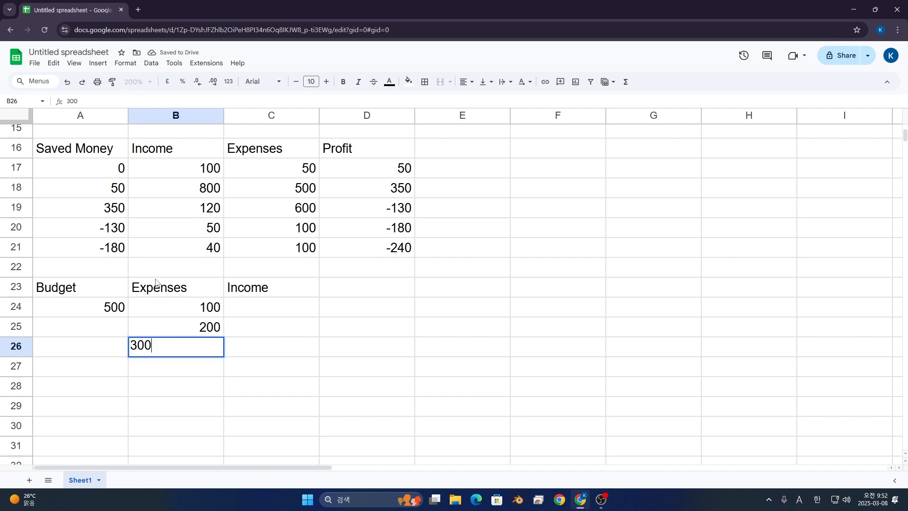
pyautogui.press('Return')
pyautogui.write('200')
pyautogui.press('Return')
pyautogui.write('100')
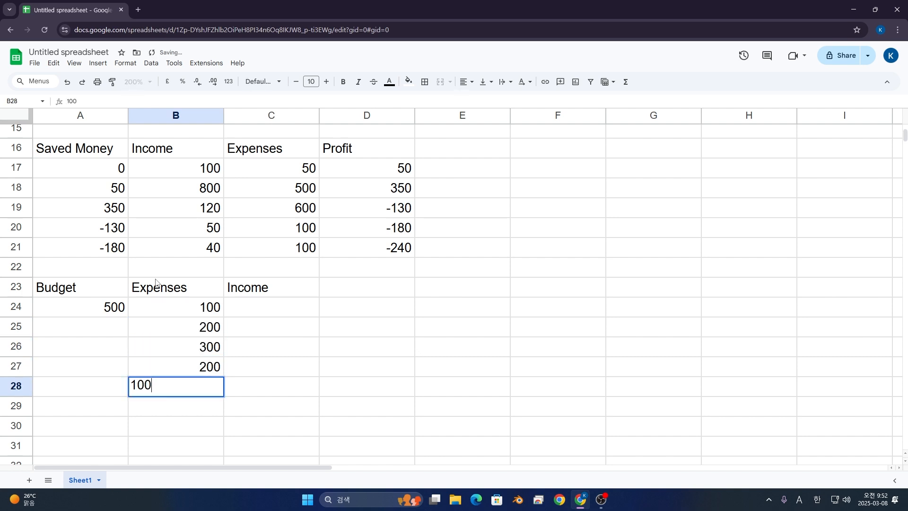
pyautogui.press('Return')
# Enter the incomes 500, 400, 300, 200 and 200 in C24 to C28.
pyautogui.press('Up')
pyautogui.press('Up')
pyautogui.press('Right')
pyautogui.press('Up')
pyautogui.press('Up')
pyautogui.press('Up')
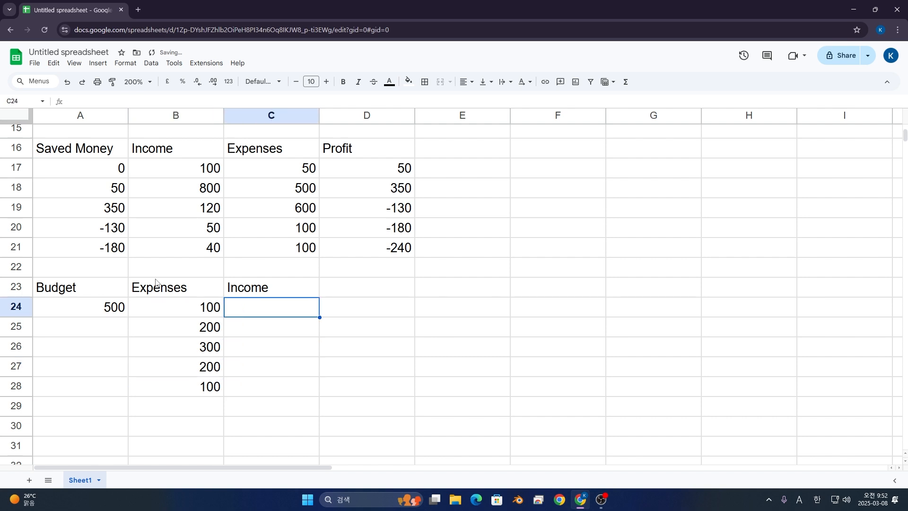
pyautogui.write('500')
pyautogui.press('Return')
pyautogui.write('400')
pyautogui.press('Return')
pyautogui.write('300')
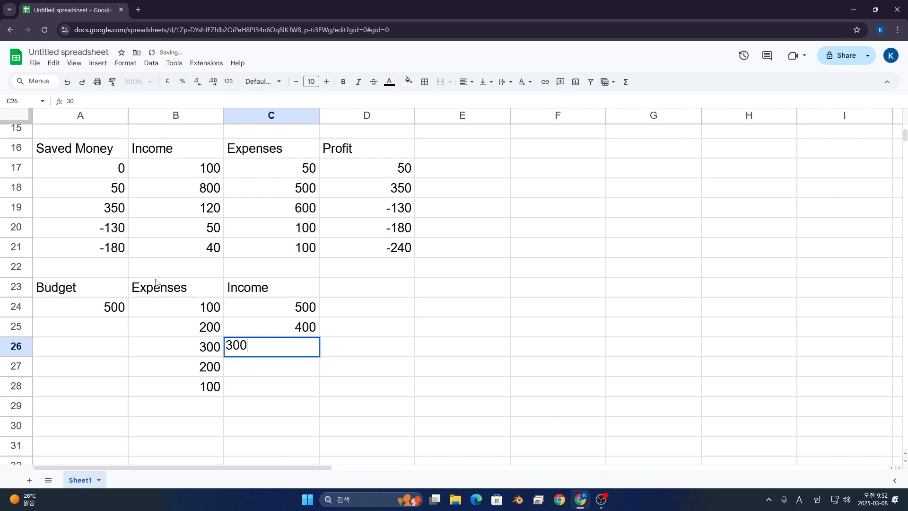
pyautogui.press('Return')
pyautogui.write('200')
pyautogui.press('Return')
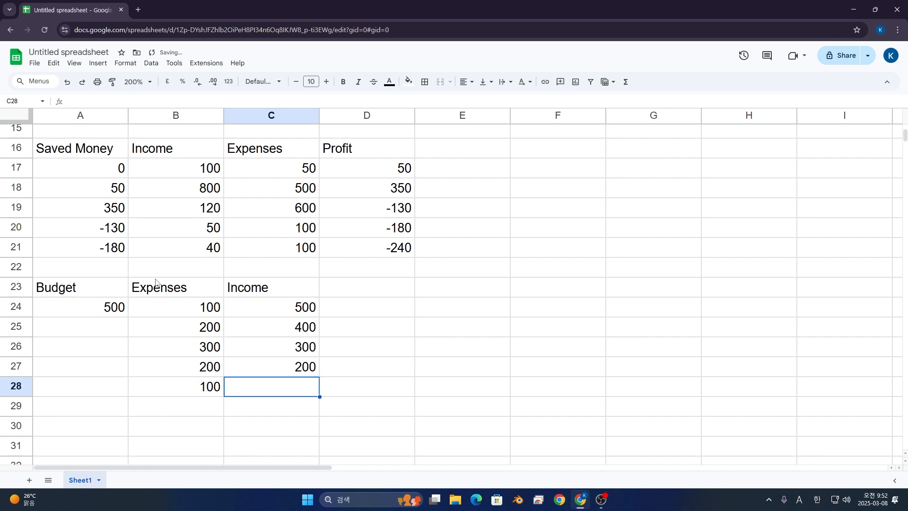
pyautogui.write('200')
pyautogui.press('Return')
# Add the header Saved Money in D23 of the fourth table.
pyautogui.click(372, 294)
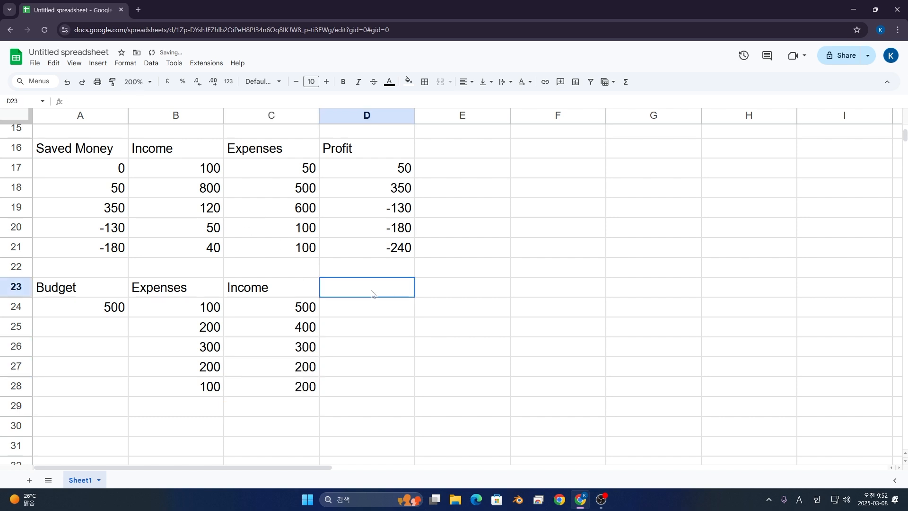
pyautogui.scroll(-2, 332, 279)
pyautogui.write('Saved ')
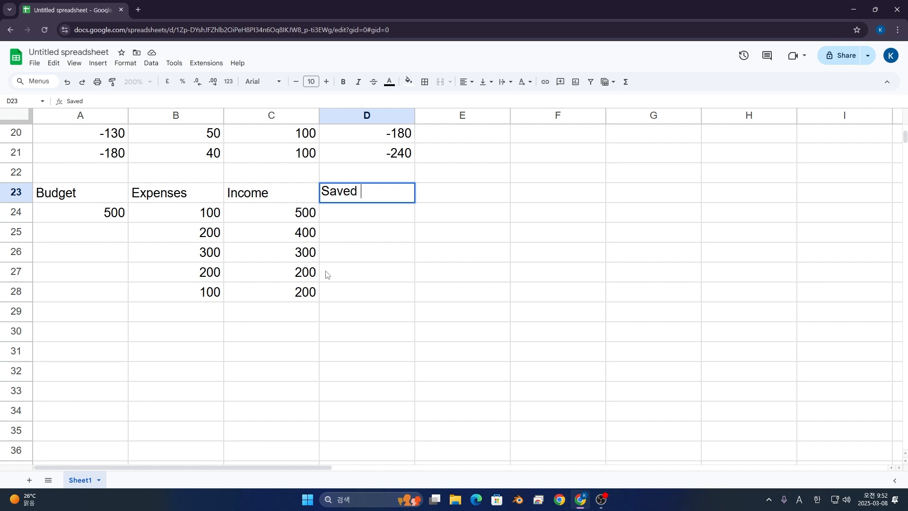
pyautogui.write('Money')
pyautogui.press('Return')
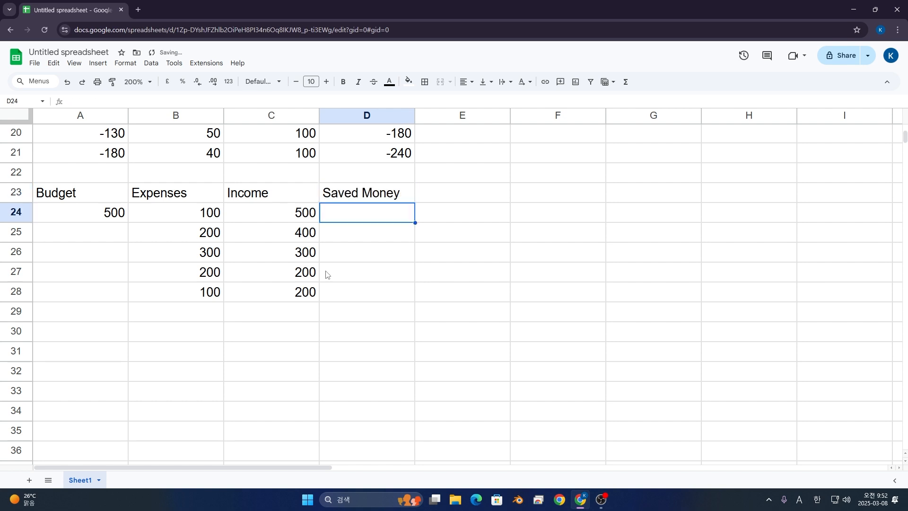
# Enter the formula =A$24-B24+C24 in D24 and fill it down to D28.
pyautogui.write('=')
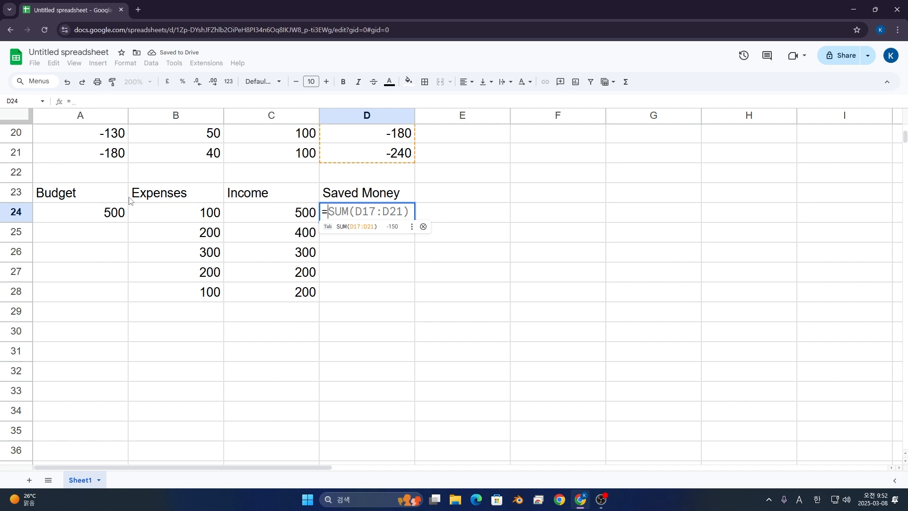
pyautogui.click(111, 214)
pyautogui.click(339, 213)
pyautogui.write('$24')
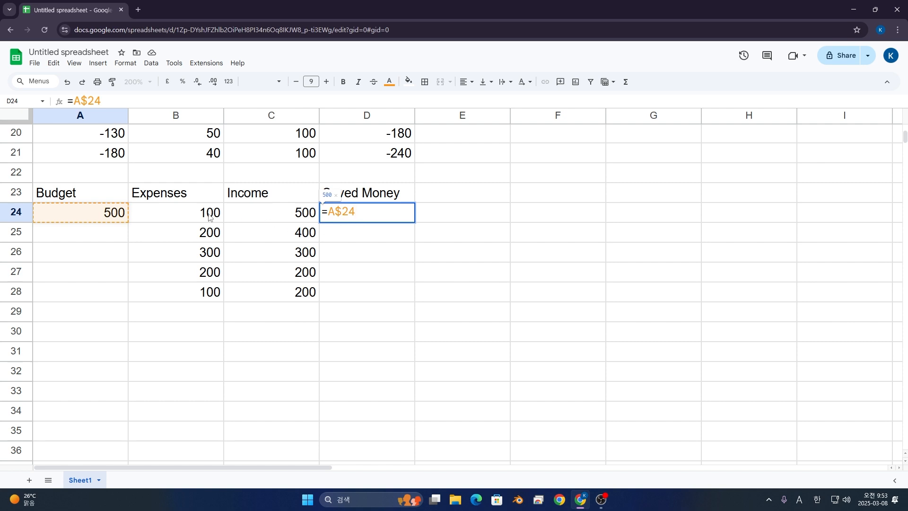
pyautogui.write('-')
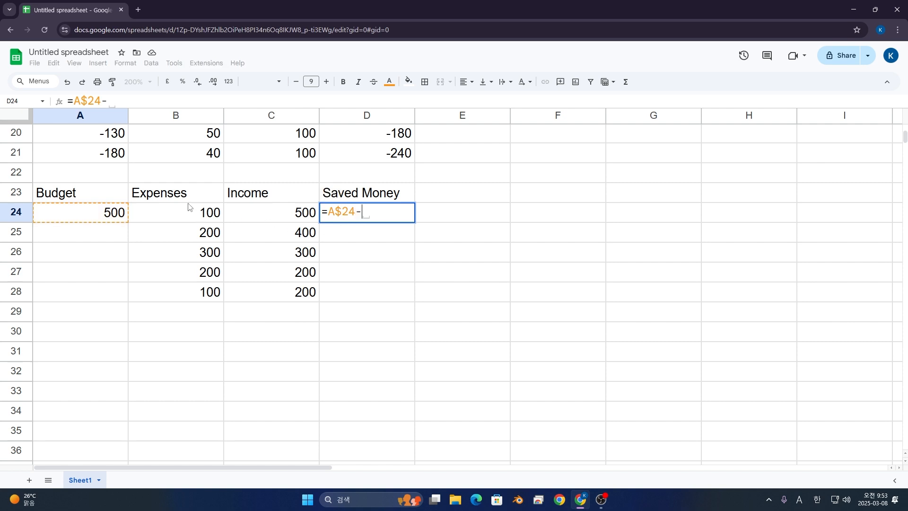
pyautogui.click(216, 213)
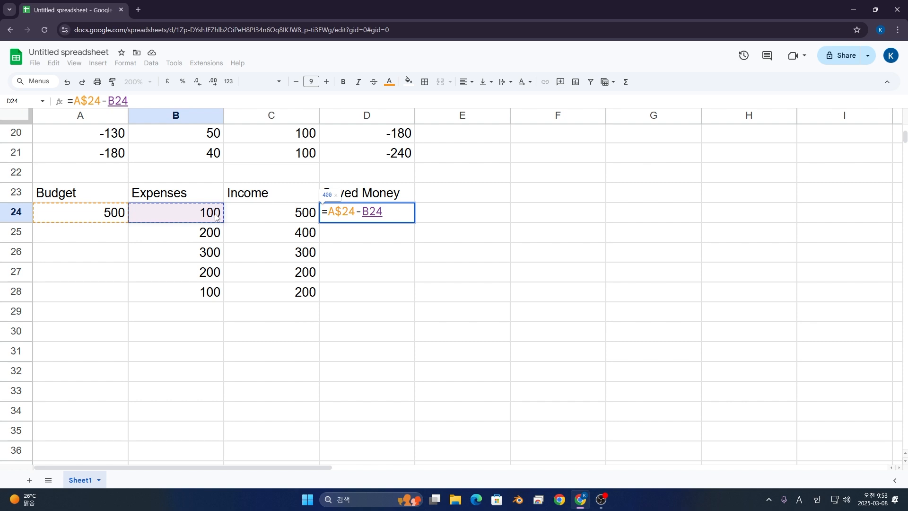
pyautogui.write('+')
pyautogui.click(253, 212)
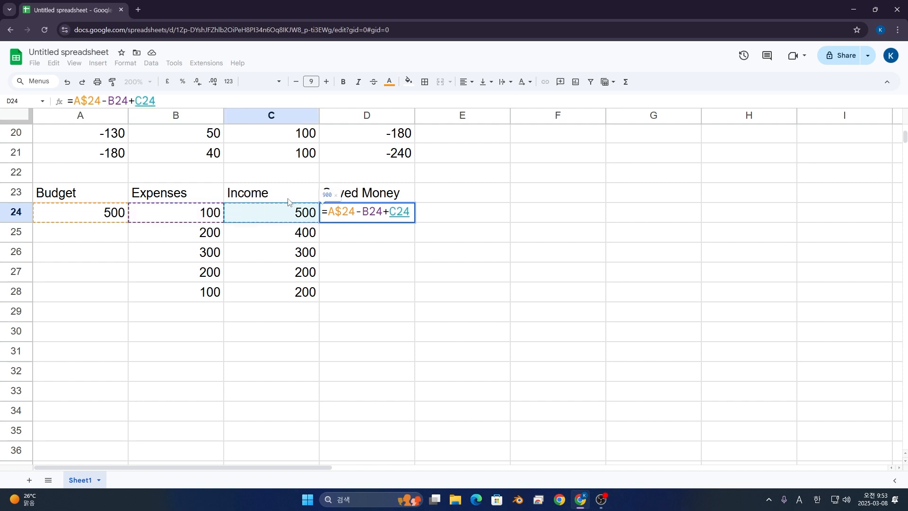
pyautogui.press('Return')
pyautogui.click(406, 211)
pyautogui.moveTo(414, 222); pyautogui.dragTo(407, 298)
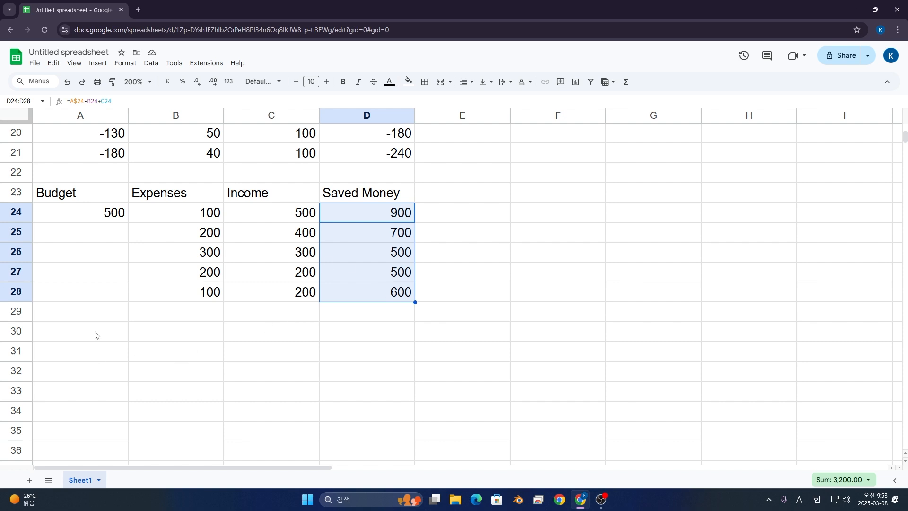
# Copy the INCOME, Expenses and Profit headers from A1:C1 to A31:C31.
pyautogui.moveTo(93, 199); pyautogui.dragTo(367, 191)
pyautogui.scroll(8, 212, 255)
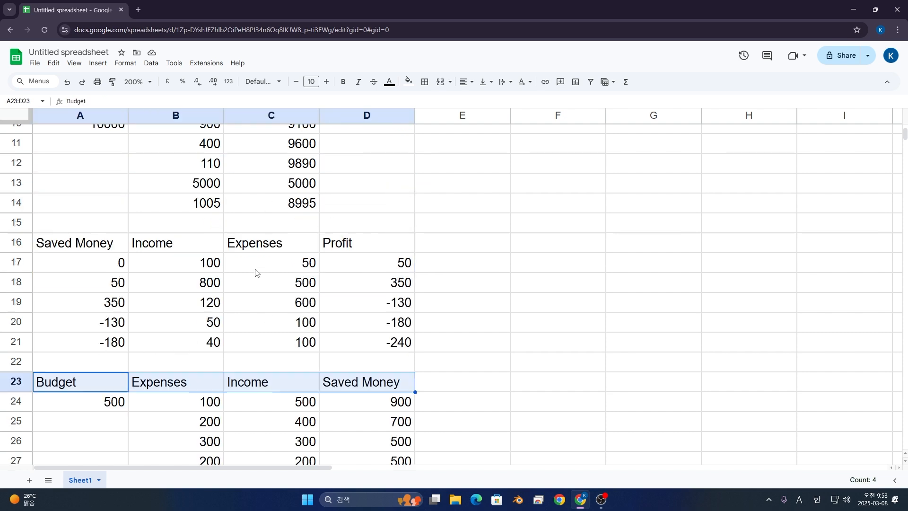
pyautogui.moveTo(79, 299); pyautogui.dragTo(190, 304)
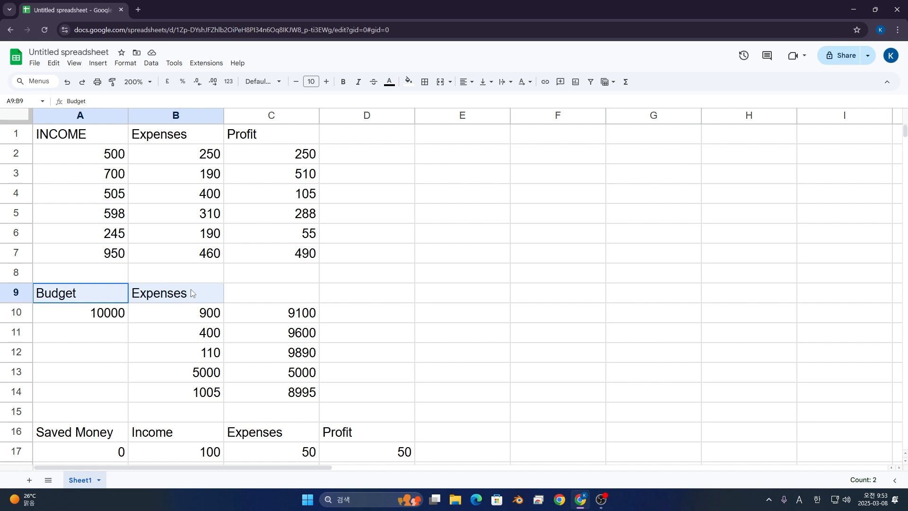
pyautogui.click(84, 140)
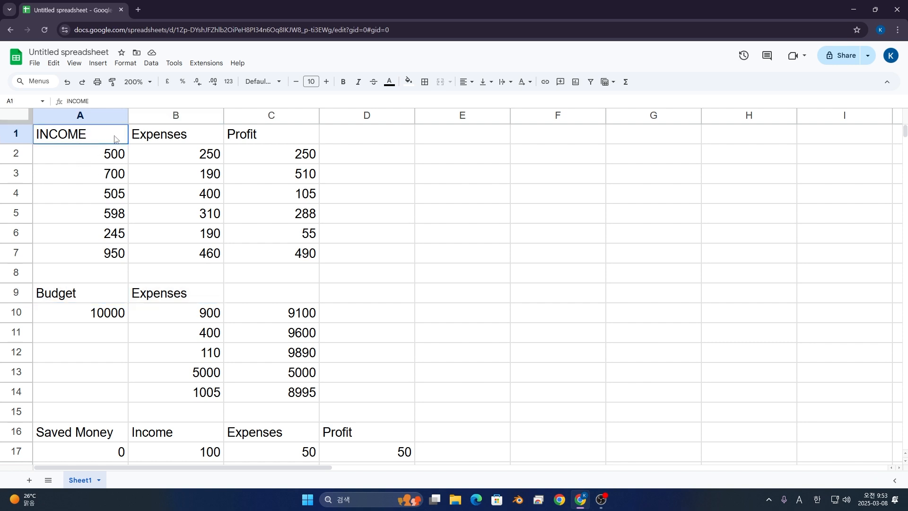
pyautogui.moveTo(93, 137); pyautogui.dragTo(272, 137)
pyautogui.hotkey('ctrl', 'c')
pyautogui.scroll(-10, 284, 236)
pyautogui.scroll(4, 82, 212)
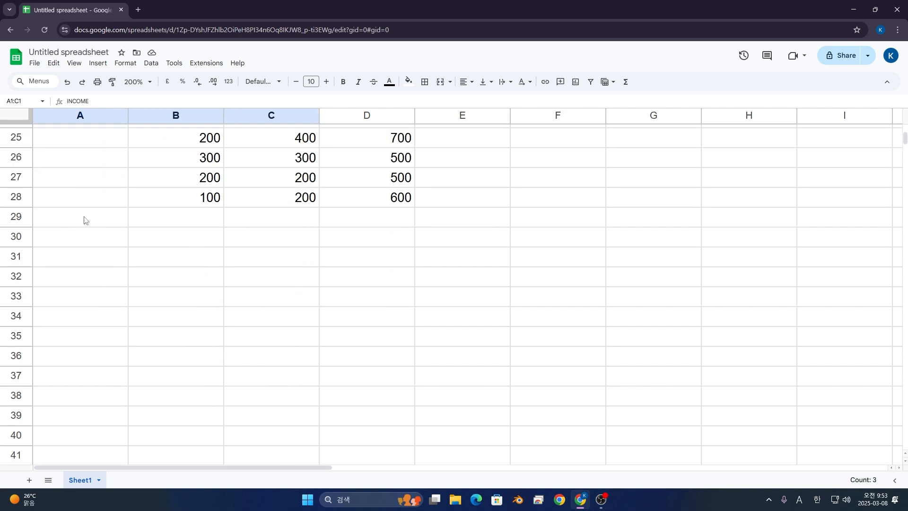
pyautogui.click(83, 250)
pyautogui.hotkey('ctrl', 'v')
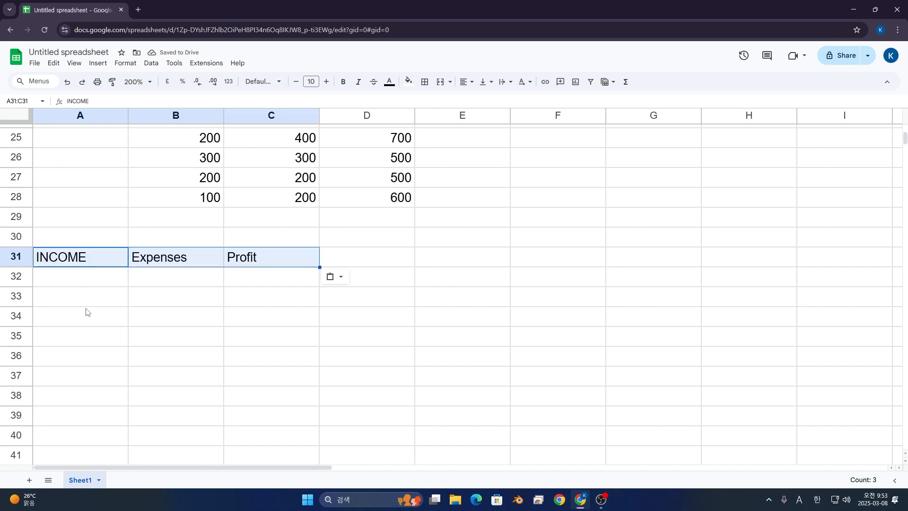
# Browse the available function categories for B32, including Text, Financial and the full function list.
pyautogui.click(175, 277)
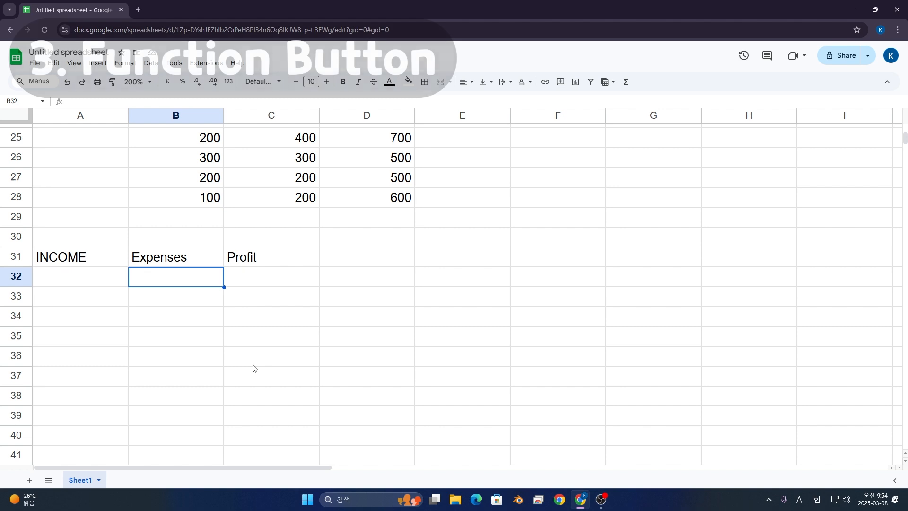
pyautogui.click(631, 84)
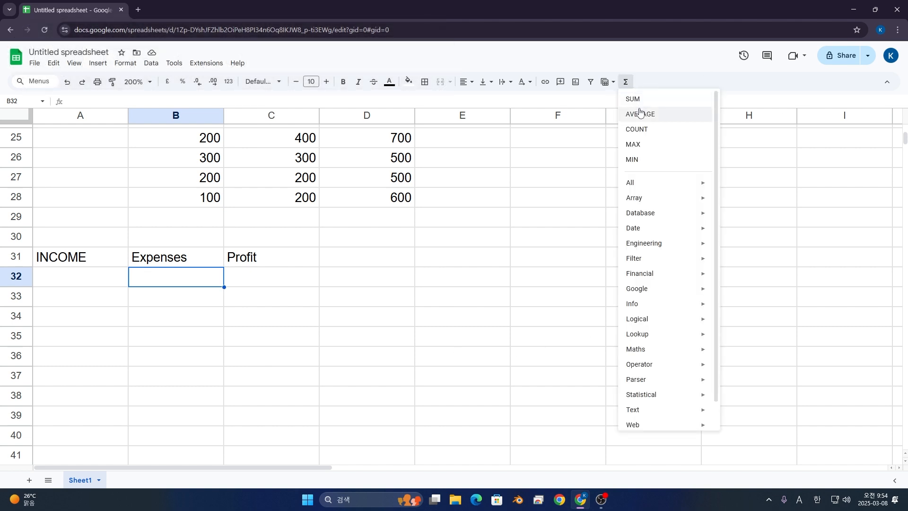
pyautogui.scroll(-1, 681, 187)
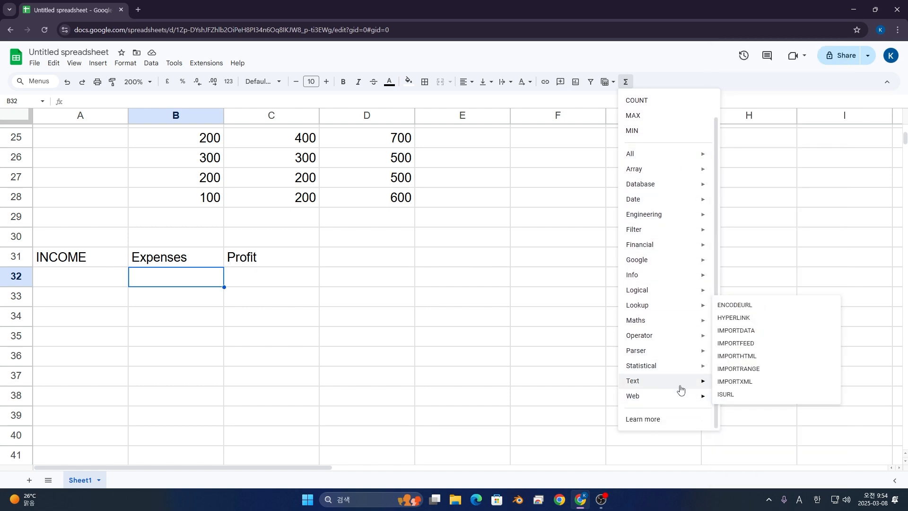
pyautogui.moveTo(679, 363)
pyautogui.moveTo(662, 242)
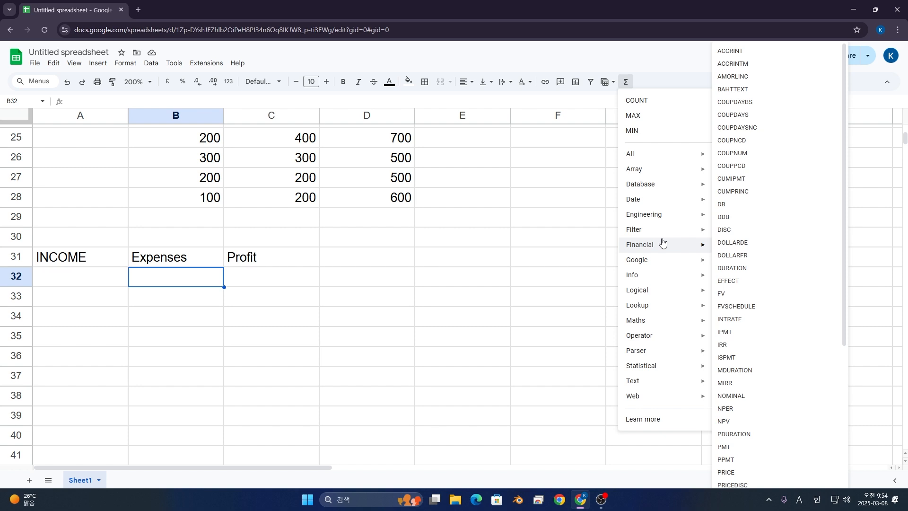
pyautogui.moveTo(628, 160)
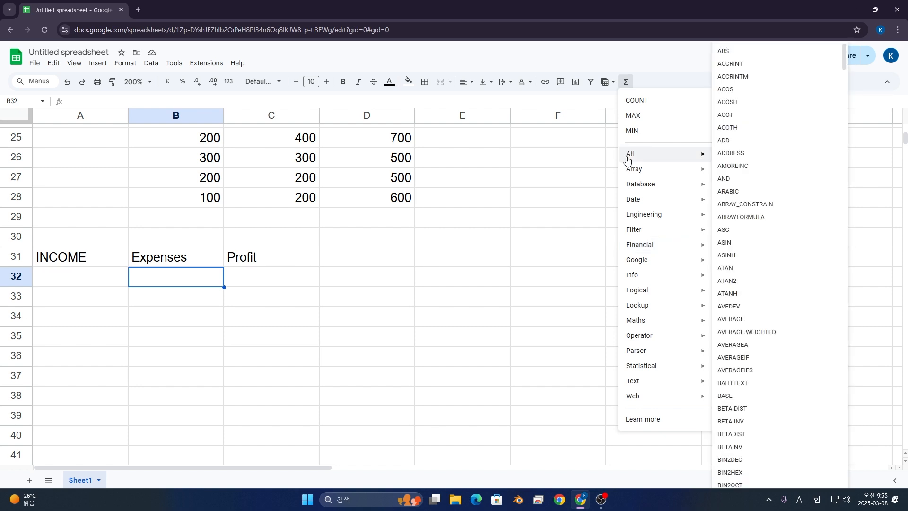
# Try the ADD and COUNT functions in B32, reading the help description for ADD.
pyautogui.click(741, 144)
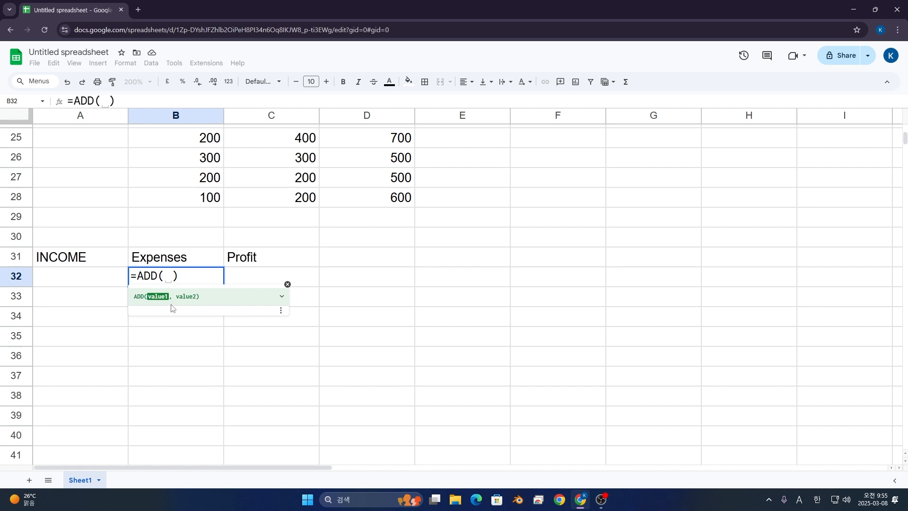
pyautogui.click(281, 298)
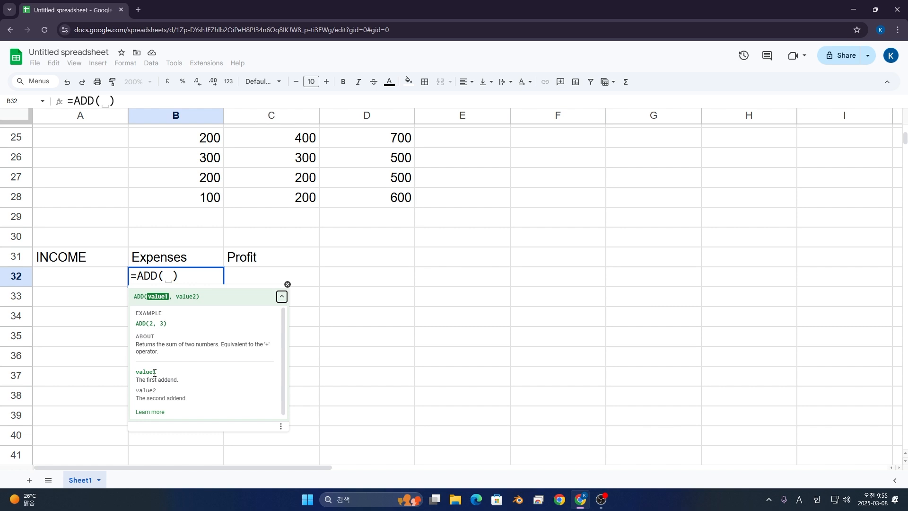
pyautogui.click(279, 273)
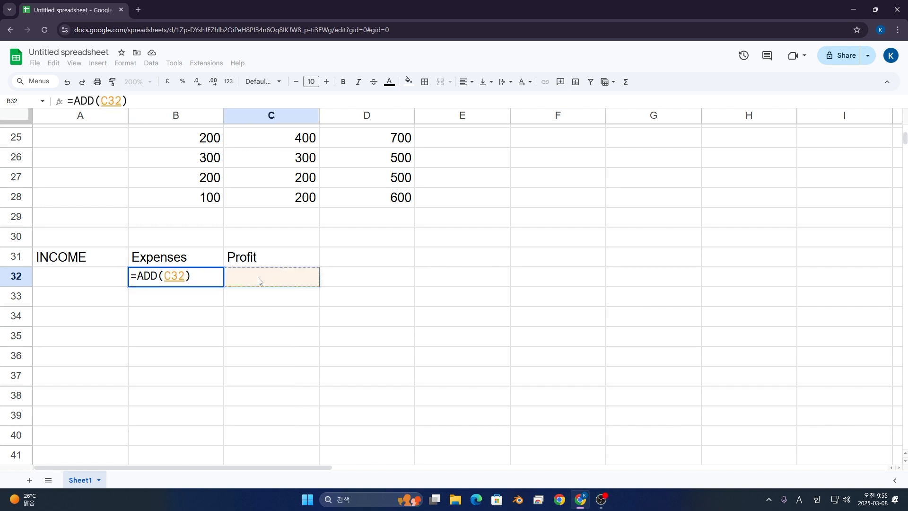
pyautogui.press('Escape')
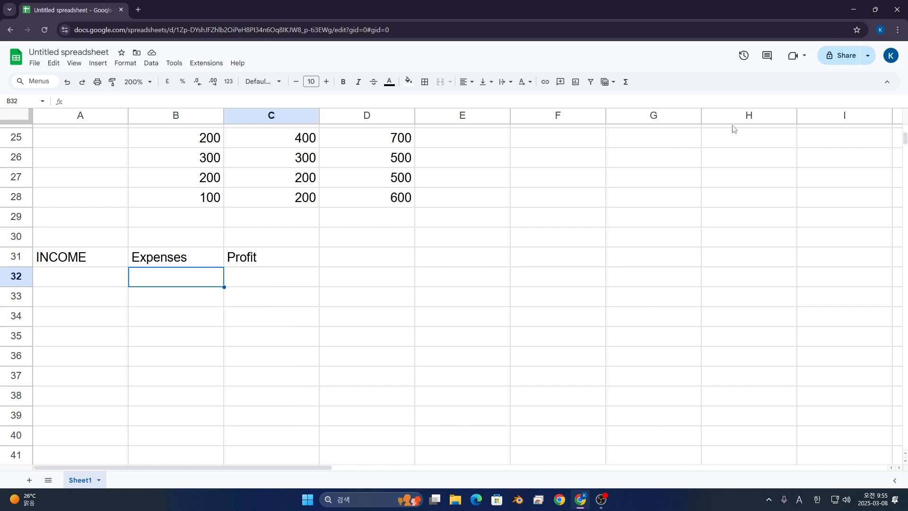
pyautogui.click(626, 82)
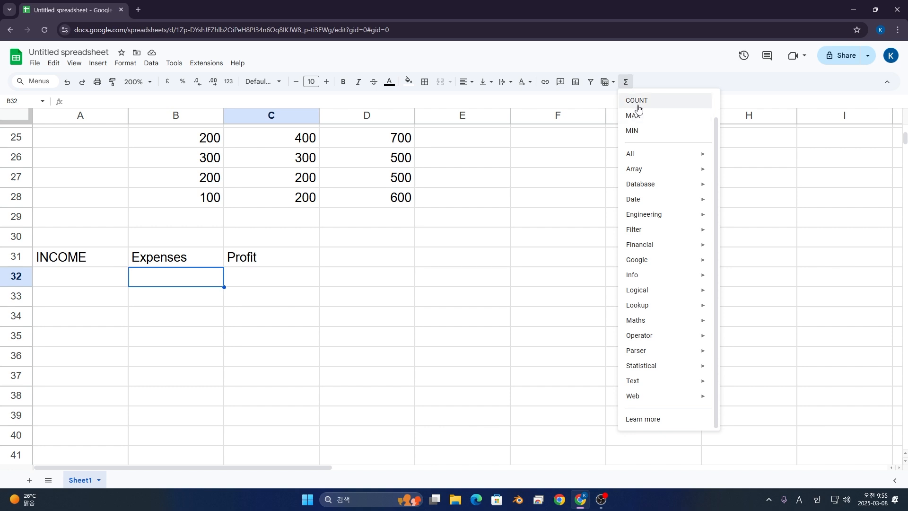
pyautogui.click(638, 102)
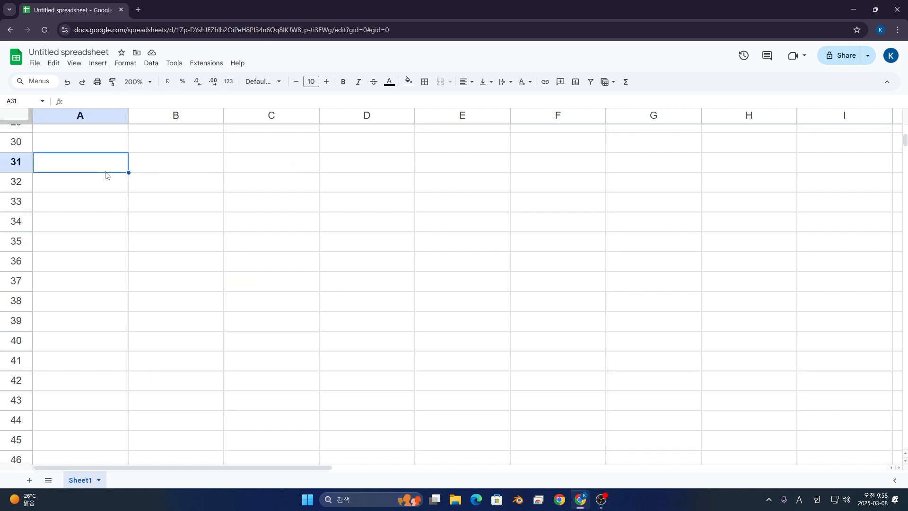
# Start a new table with the headers Income 1, Income 2, Expense 1, Expense 2 and Profit in A31 to E31.
pyautogui.write('Income 1')
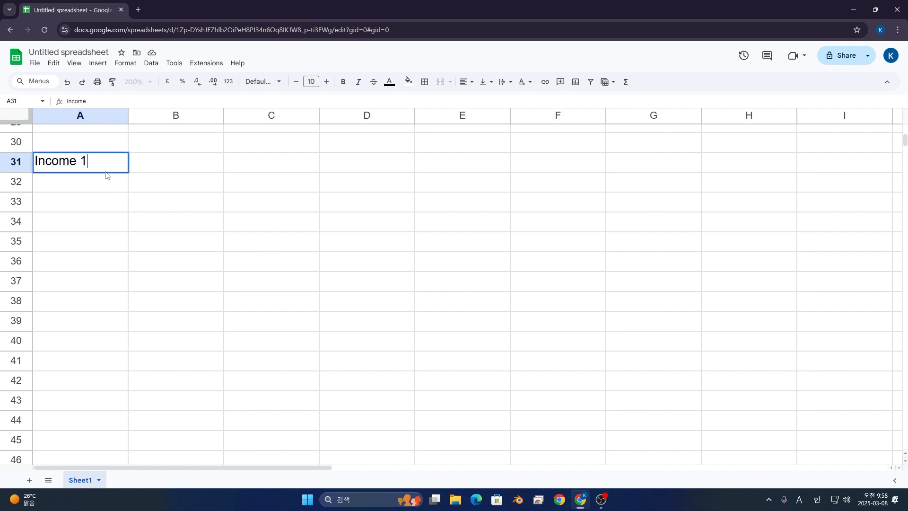
pyautogui.press('Tab')
pyautogui.write('Income 2')
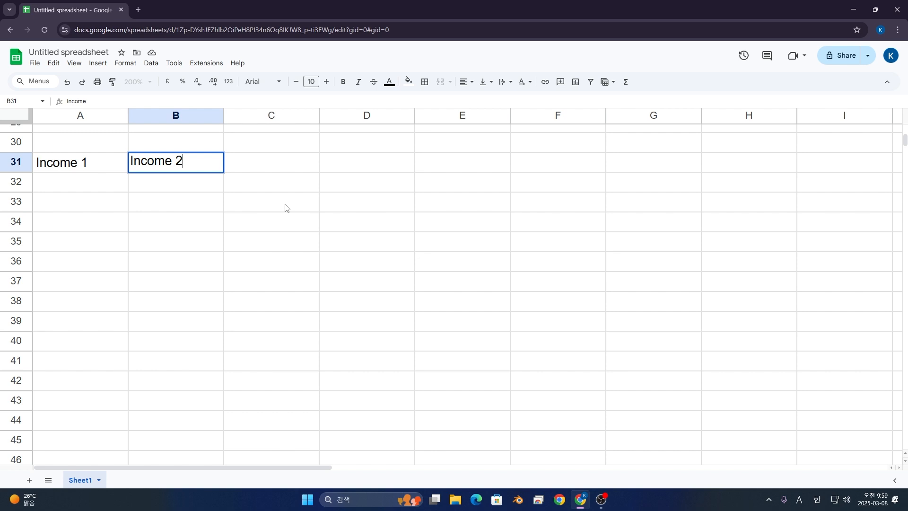
pyautogui.press('Return')
pyautogui.press('Up')
pyautogui.press('Right')
pyautogui.write('Expense')
pyautogui.press('Tab')
pyautogui.write('Expense')
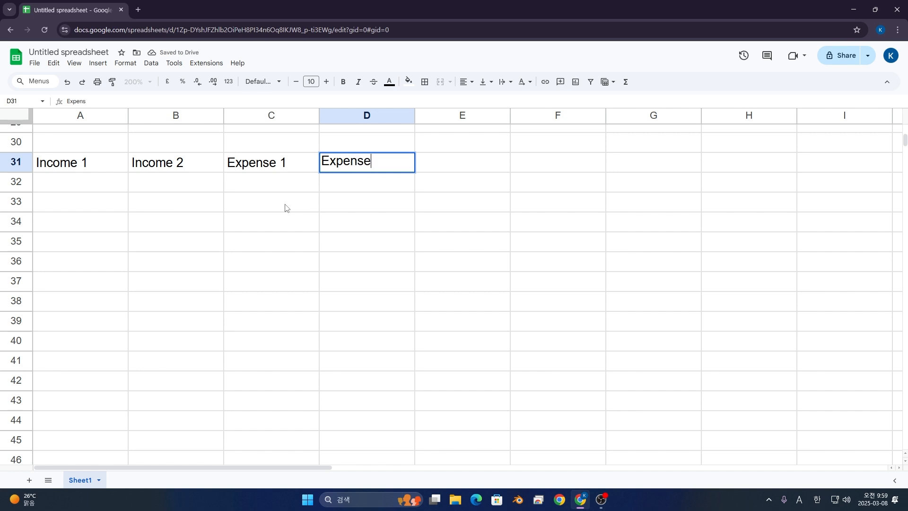
pyautogui.write(' 2')
pyautogui.press('Return')
pyautogui.press('Right')
pyautogui.press('Up')
pyautogui.press('Right')
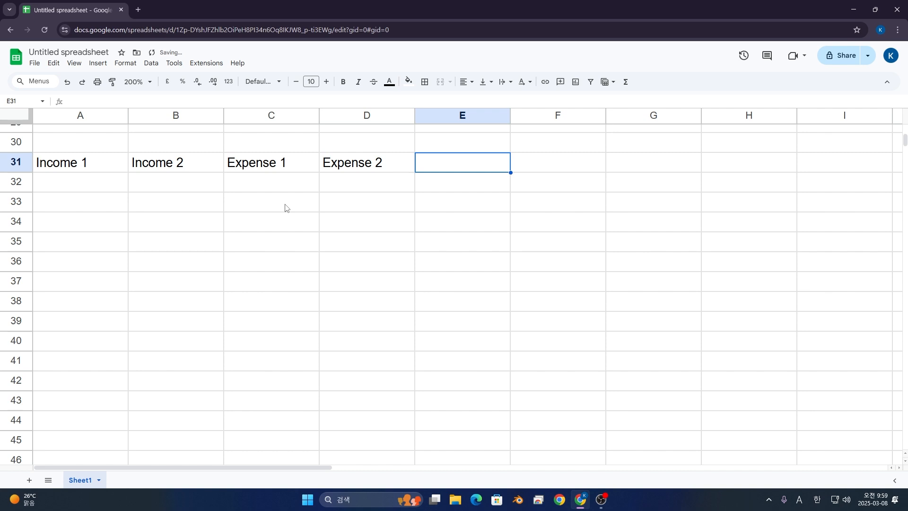
pyautogui.write('Profit')
pyautogui.press('Return')
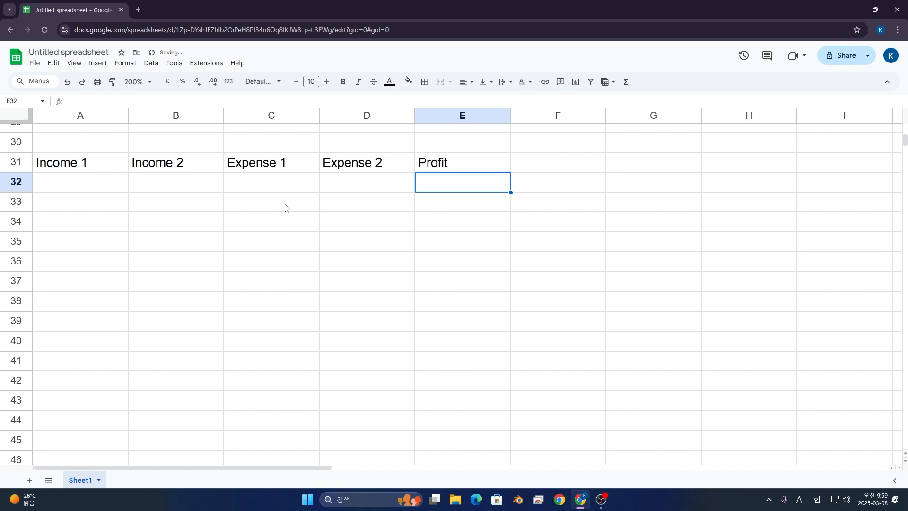
# Fill the Income 1 column in A32:A37 with 100, 200, 300, 400, 500 and 600.
pyautogui.click(70, 180)
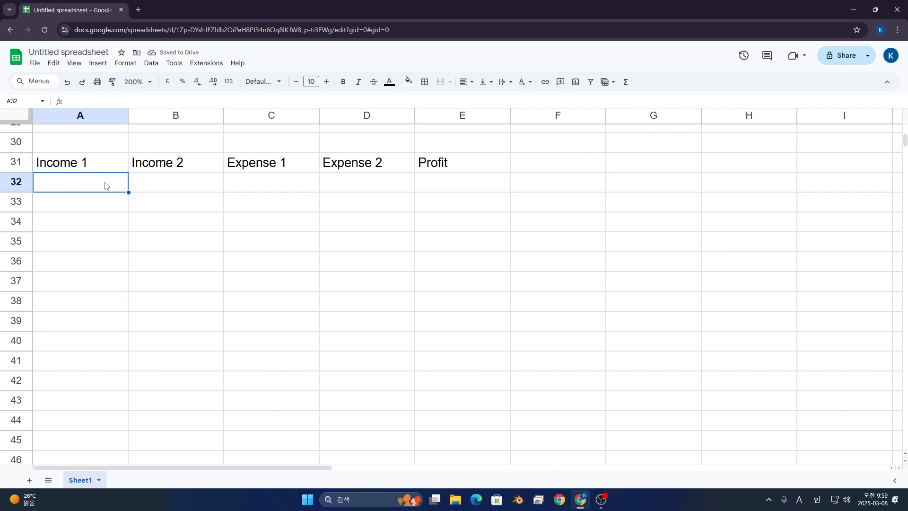
pyautogui.write('100')
pyautogui.press('Return')
pyautogui.write('200')
pyautogui.press('Return')
pyautogui.write('300')
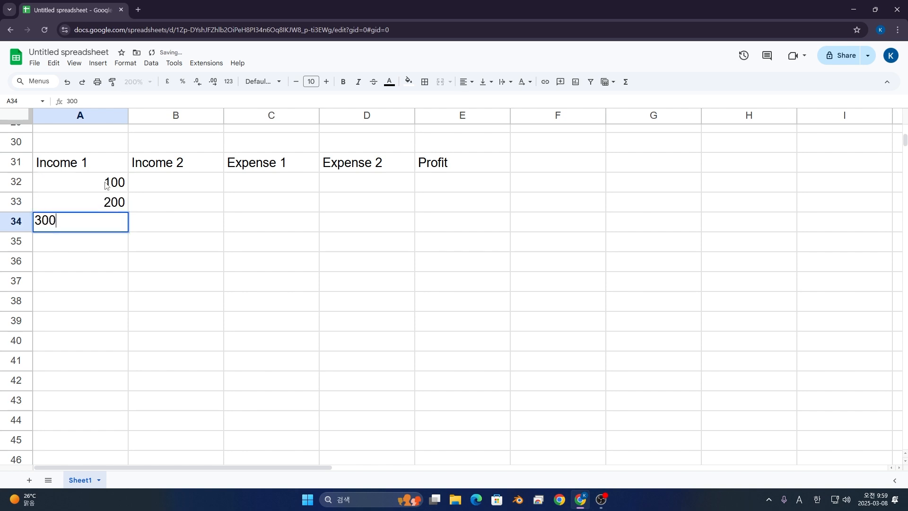
pyautogui.press('Return')
pyautogui.write('400')
pyautogui.press('Return')
pyautogui.write('500')
pyautogui.press('Return')
pyautogui.write('600')
pyautogui.press('Return')
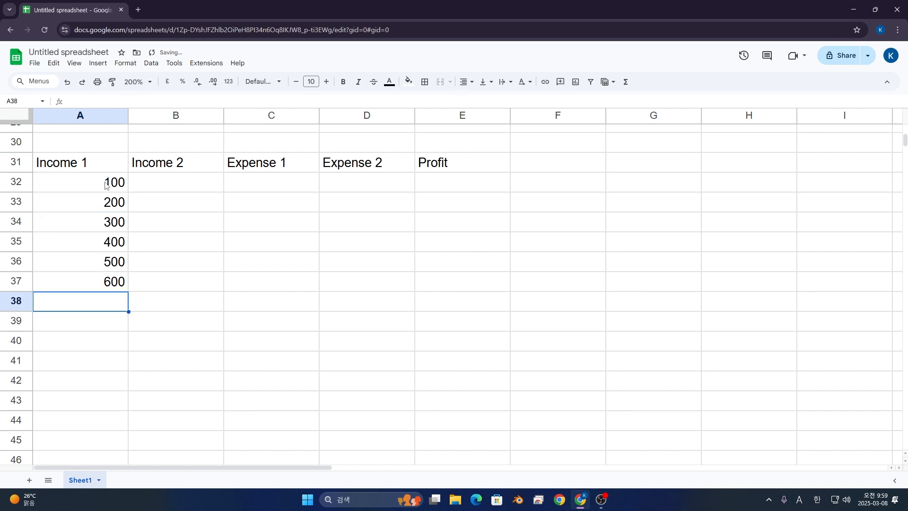
# Fill the Income 2 column in B32:B37 with 50, 100, 150, 200, 250 and 300.
pyautogui.press('Tab')
pyautogui.press('Up')
pyautogui.press('Up')
pyautogui.press('Up')
pyautogui.press('Up')
pyautogui.press('Up')
pyautogui.press('Up')
pyautogui.press('Up')
pyautogui.press('Down')
pyautogui.write('50')
pyautogui.press('Return')
pyautogui.write('100')
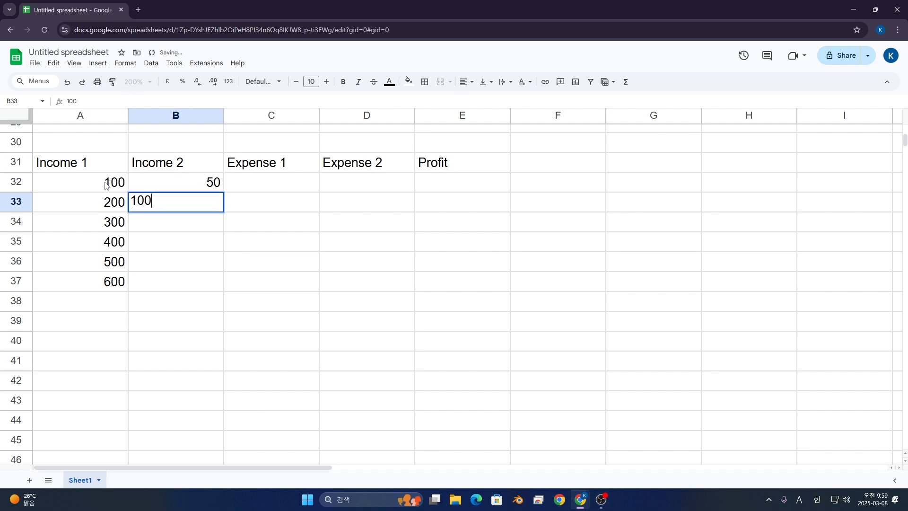
pyautogui.press('Return')
pyautogui.write('150')
pyautogui.press('Return')
pyautogui.write('200')
pyautogui.press('Return')
pyautogui.write('250')
pyautogui.press('Return')
pyautogui.write('300')
pyautogui.press('Return')
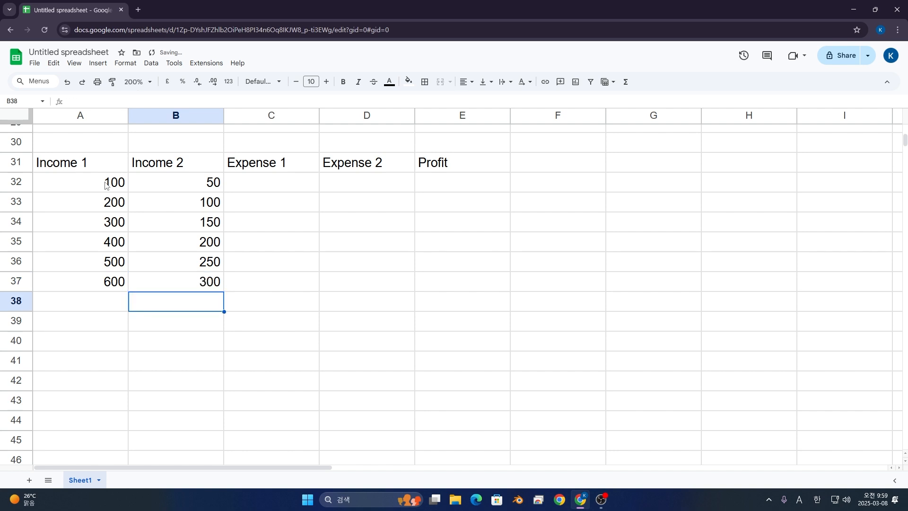
# Fill the Expense 1 column in C32:C37 with 25, 50, 75, 150, 300 and 150.
pyautogui.press('Right')
pyautogui.press('Up')
pyautogui.press('Up')
pyautogui.press('Up')
pyautogui.press('Up')
pyautogui.press('Up')
pyautogui.press('Up')
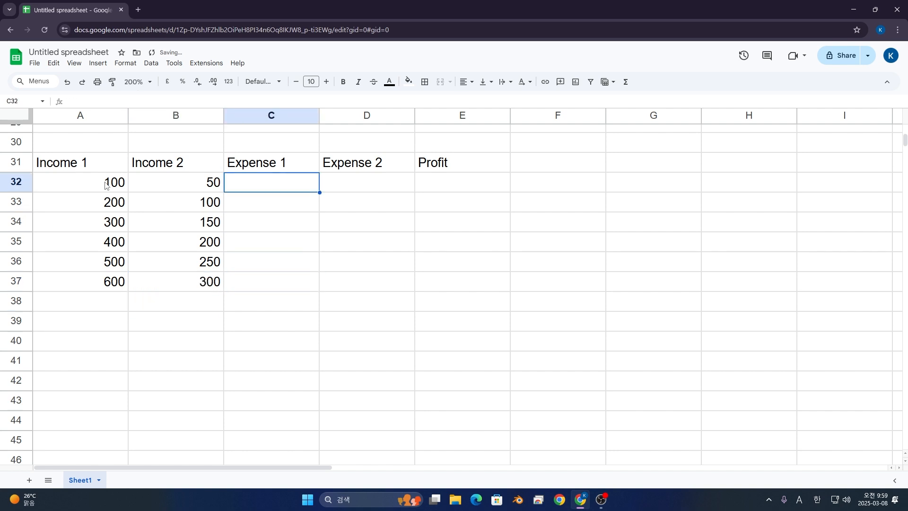
pyautogui.write('25')
pyautogui.press('Return')
pyautogui.write('50')
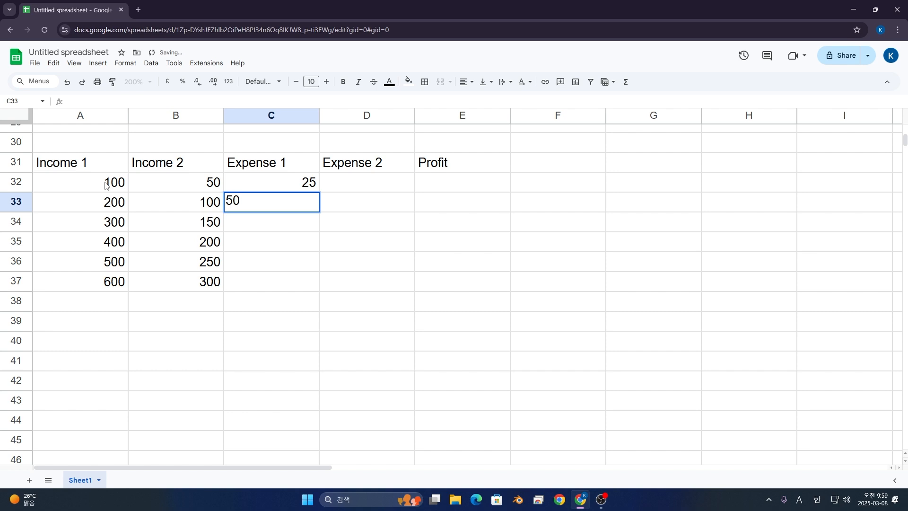
pyautogui.press('Return')
pyautogui.write('75')
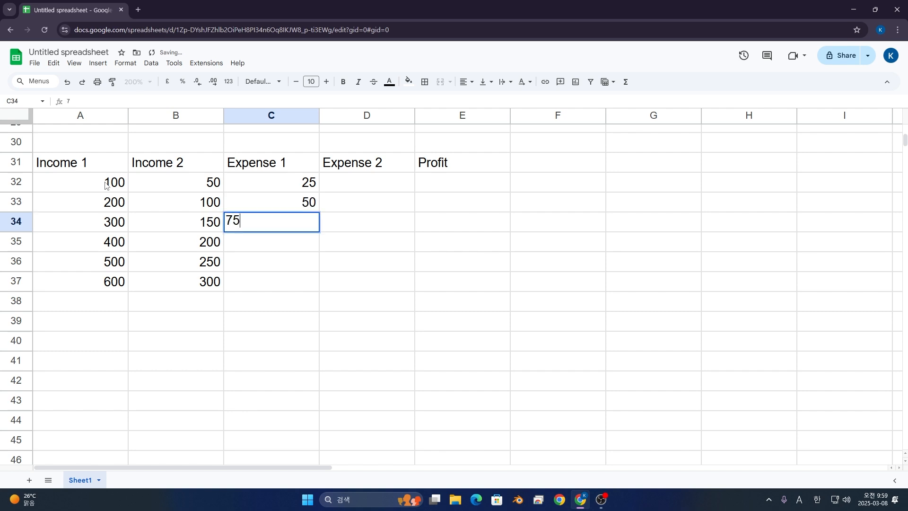
pyautogui.press('Return')
pyautogui.write('150')
pyautogui.press('Return')
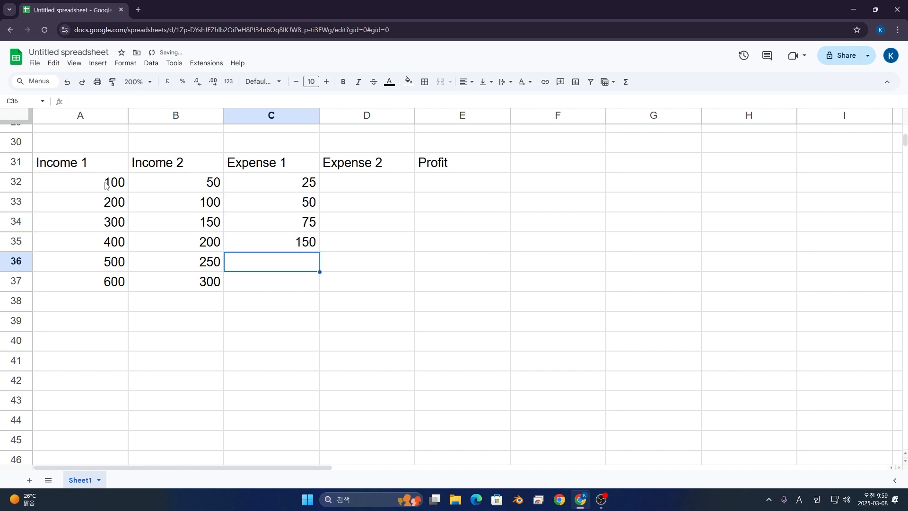
pyautogui.write('300')
pyautogui.press('Return')
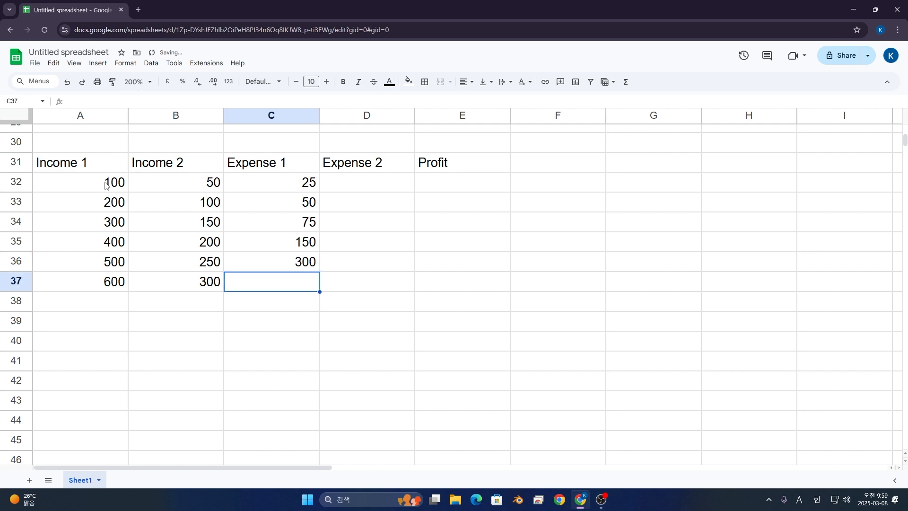
pyautogui.write('150')
pyautogui.press('Return')
# Fill the Expense 2 column in D32:D37 with 50, 150, 50, 200, 140 and 50.
pyautogui.press('Up')
pyautogui.press('Up')
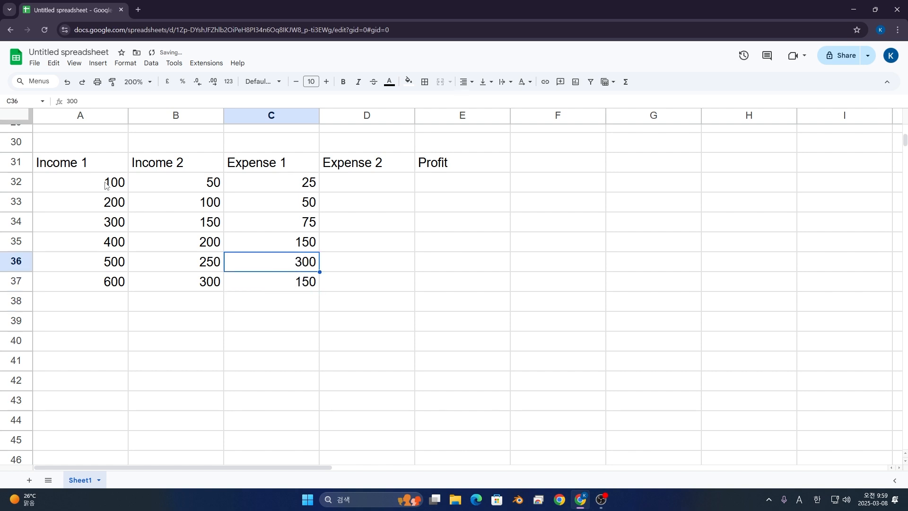
pyautogui.press('Right')
pyautogui.press('Up')
pyautogui.press('Up')
pyautogui.press('Up')
pyautogui.press('Up')
pyautogui.write('50')
pyautogui.press('Return')
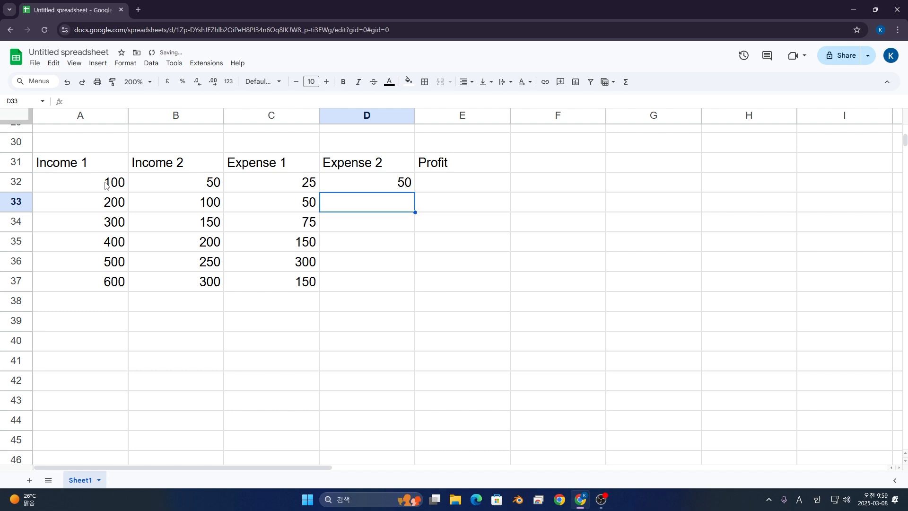
pyautogui.write('150')
pyautogui.press('Return')
pyautogui.write('50')
pyautogui.press('Return')
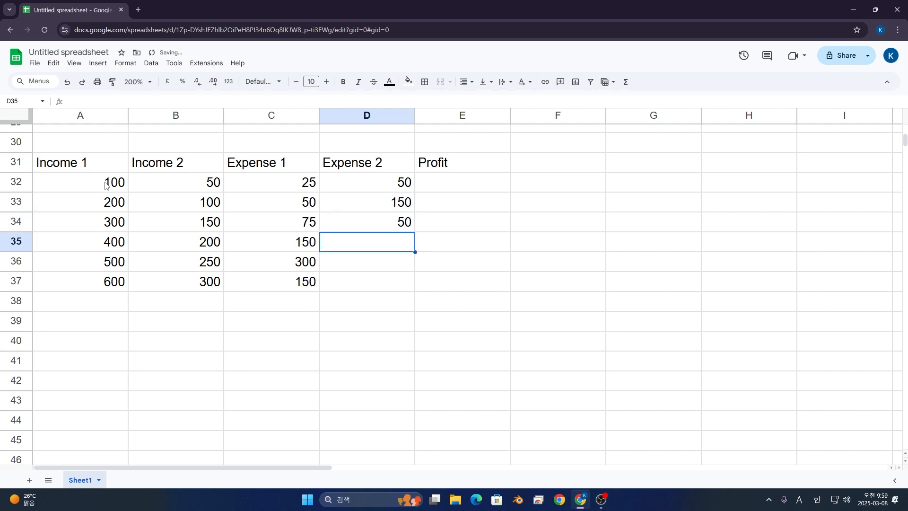
pyautogui.write('200')
pyautogui.press('Return')
pyautogui.write('5')
pyautogui.press('BackSpace')
pyautogui.write('140')
pyautogui.press('Return')
pyautogui.write('50')
pyautogui.press('Return')
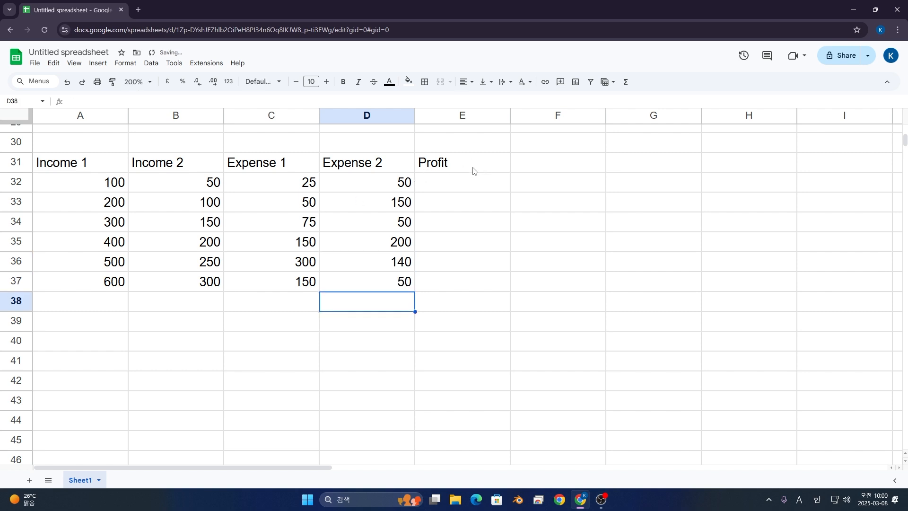
# Try the cell-by-cell profit formula =A32+B32-C32-D32 in E32 and clear its references.
pyautogui.click(466, 180)
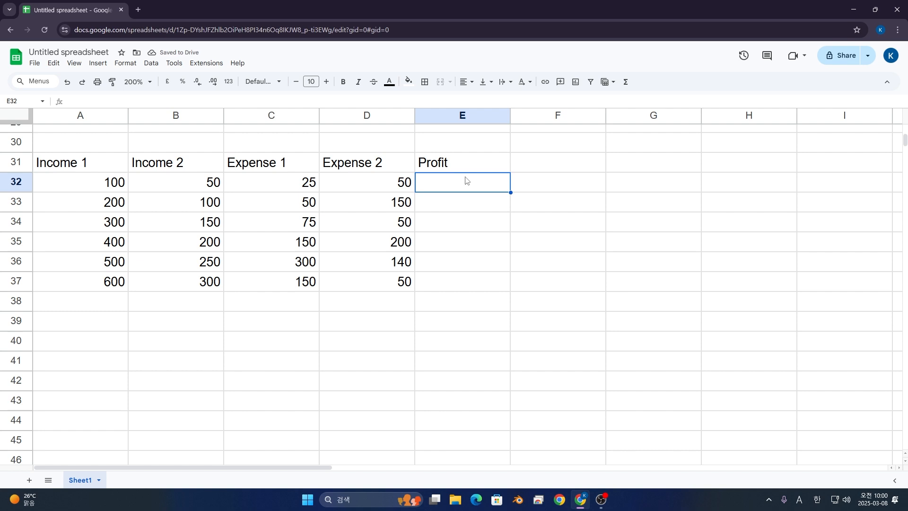
pyautogui.write('=')
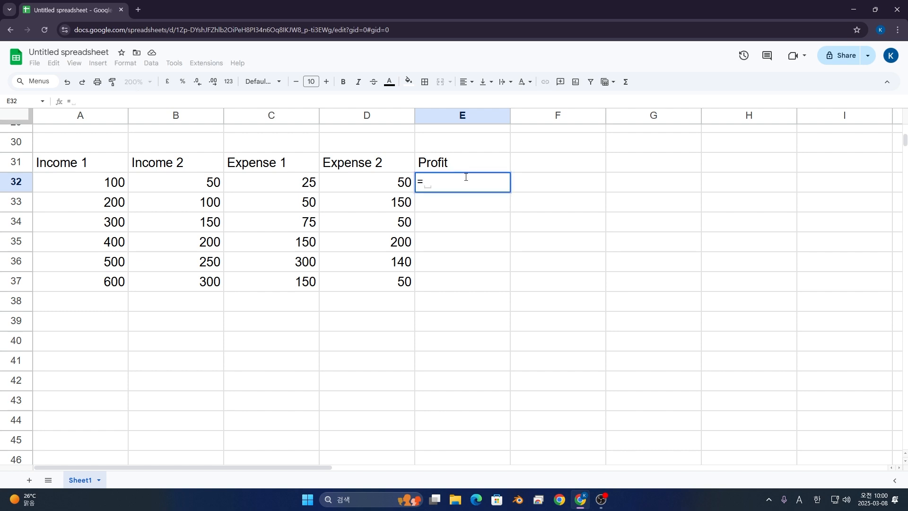
pyautogui.click(78, 182)
pyautogui.write('+')
pyautogui.click(203, 185)
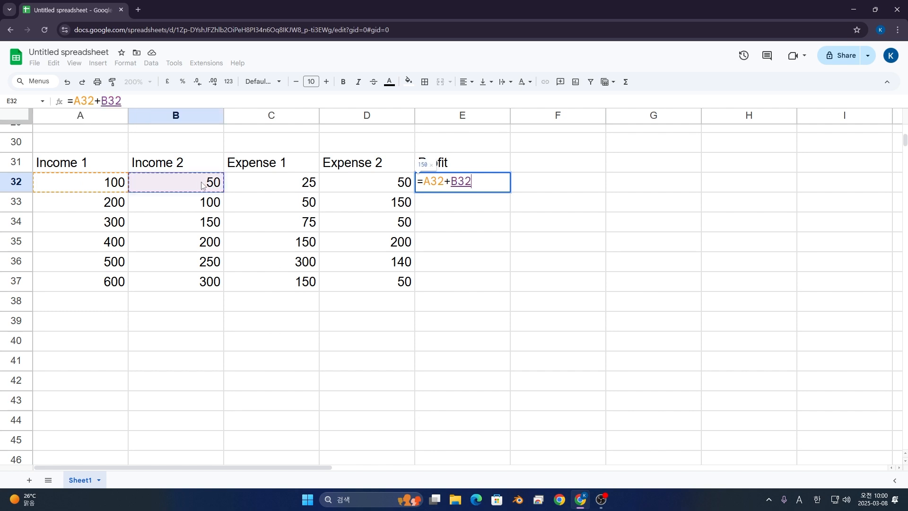
pyautogui.write('-')
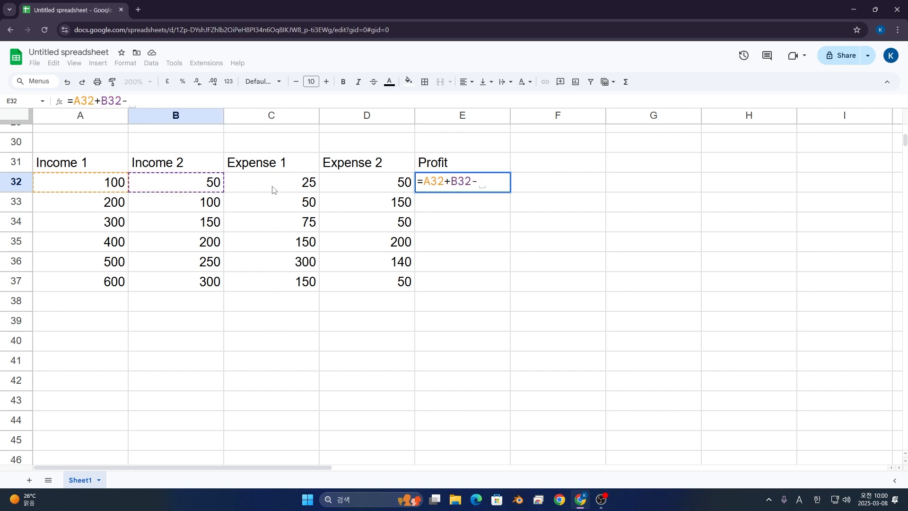
pyautogui.click(282, 180)
pyautogui.write('-')
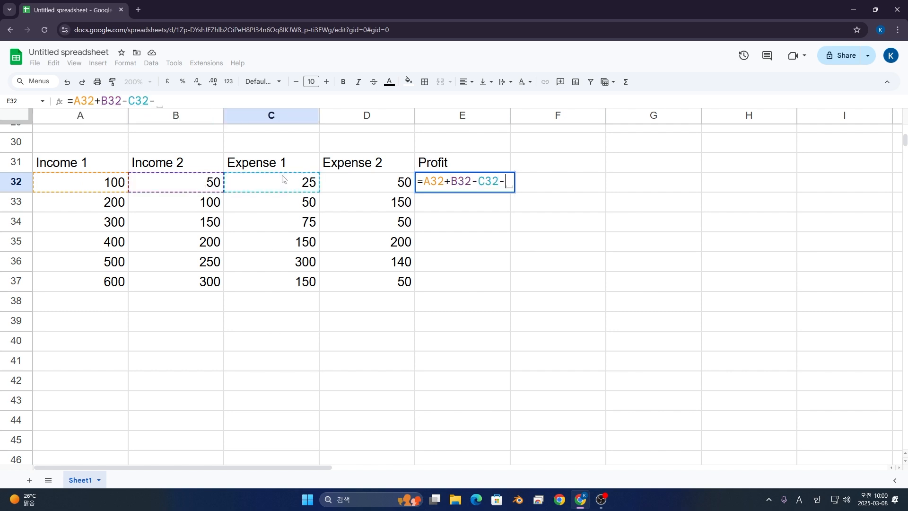
pyautogui.click(409, 188)
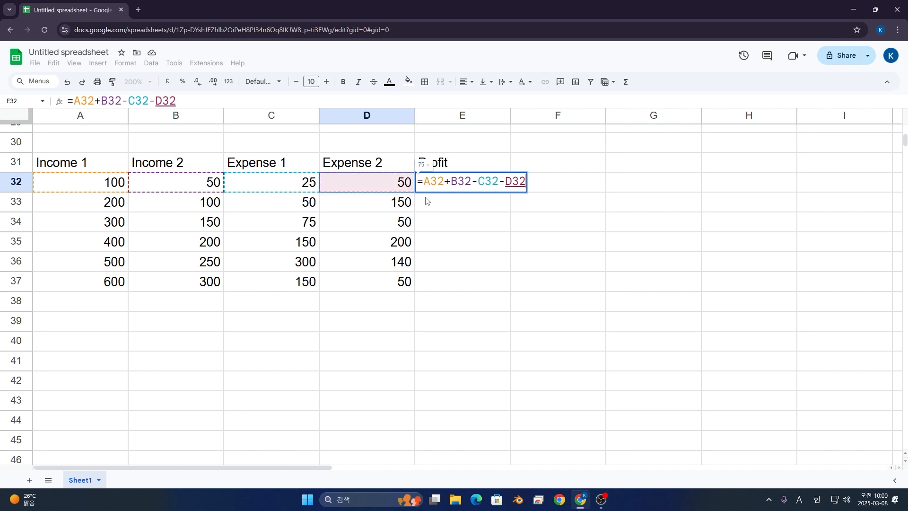
pyautogui.doubleClick(427, 181)
pyautogui.press('BackSpace')
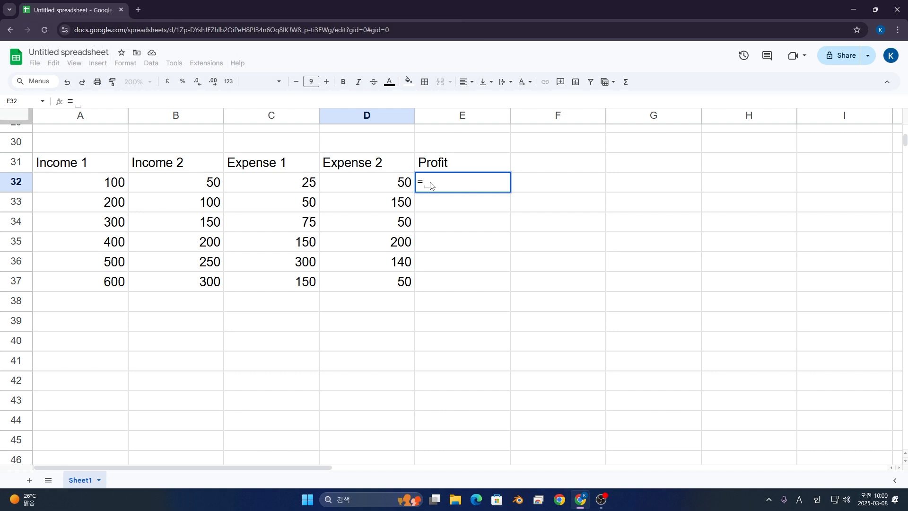
# Calculate the first row's profit in E32 with =SUM(A32:B32) - SUM(C32:D32).
pyautogui.write('SUM')
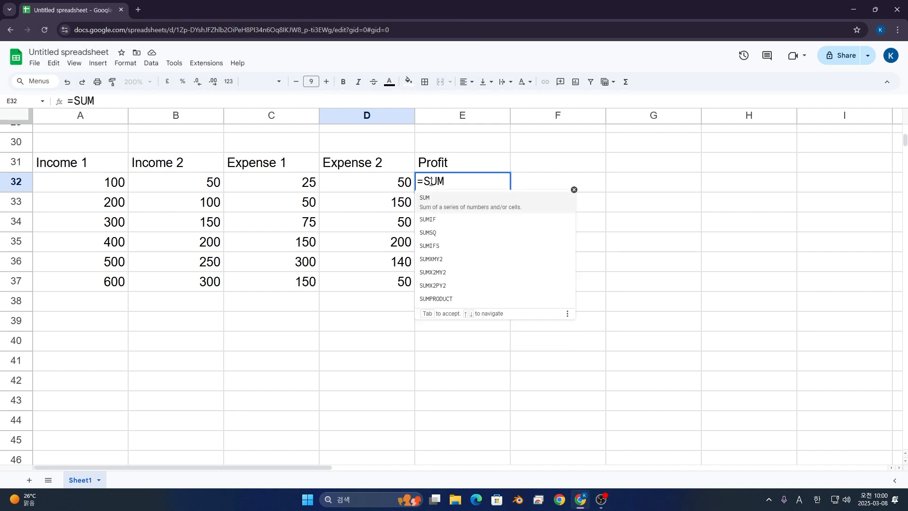
pyautogui.write('(')
pyautogui.click(105, 183)
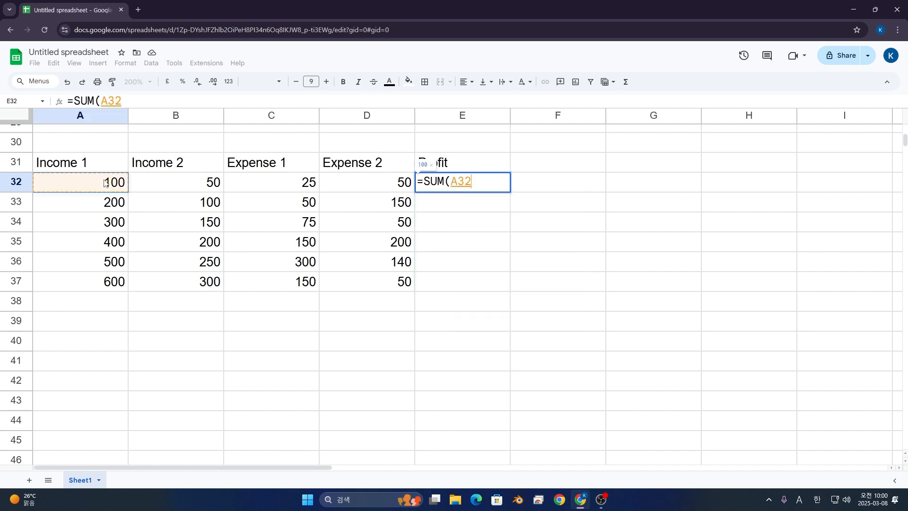
pyautogui.moveTo(105, 183); pyautogui.dragTo(152, 192)
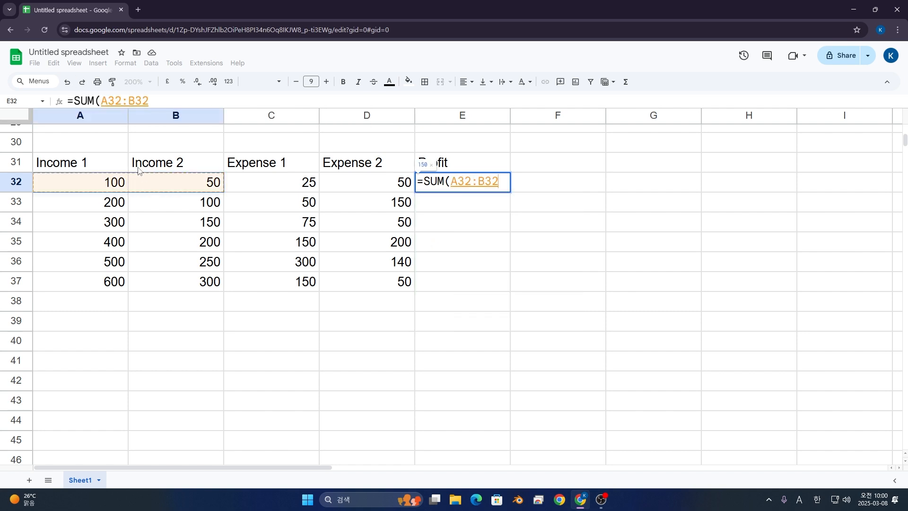
pyautogui.write(')')
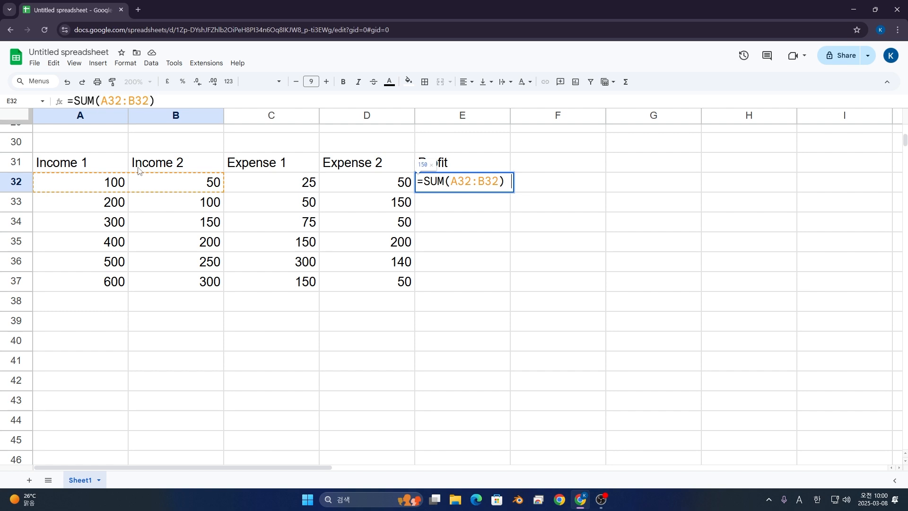
pyautogui.write(' - SU')
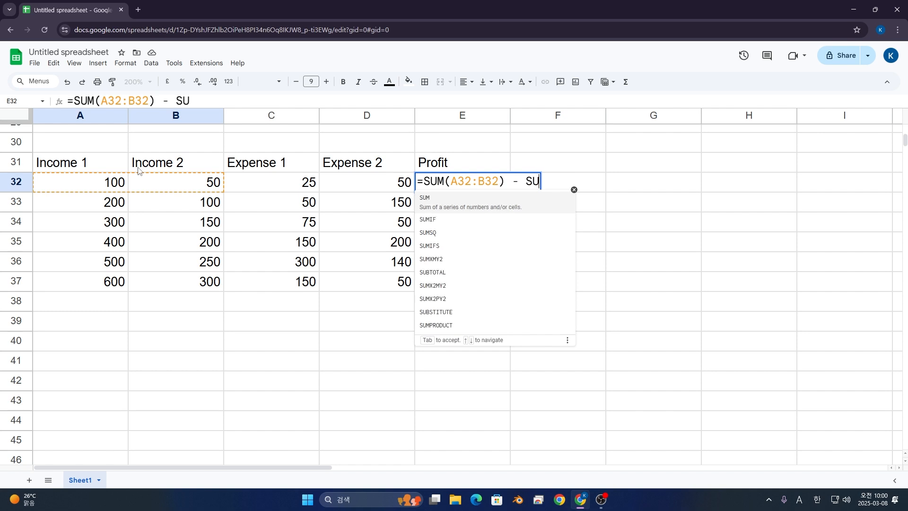
pyautogui.write('M(')
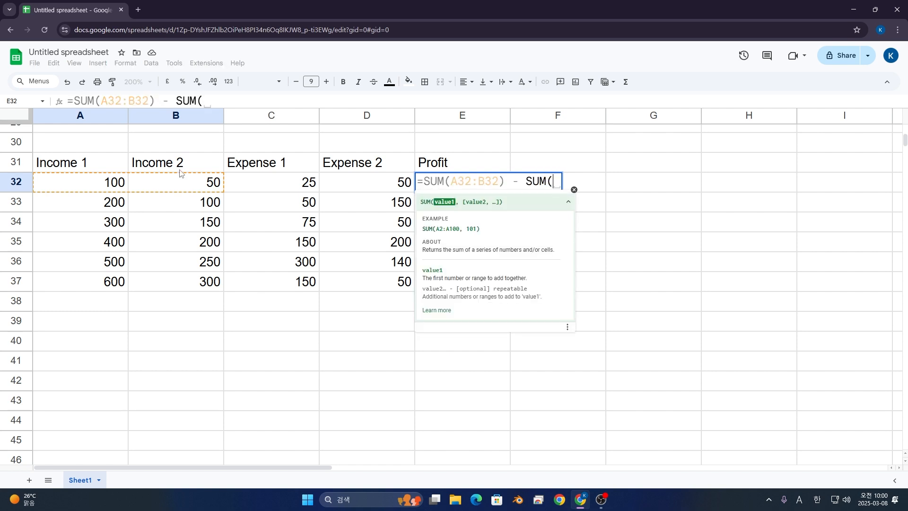
pyautogui.moveTo(252, 191); pyautogui.dragTo(331, 197)
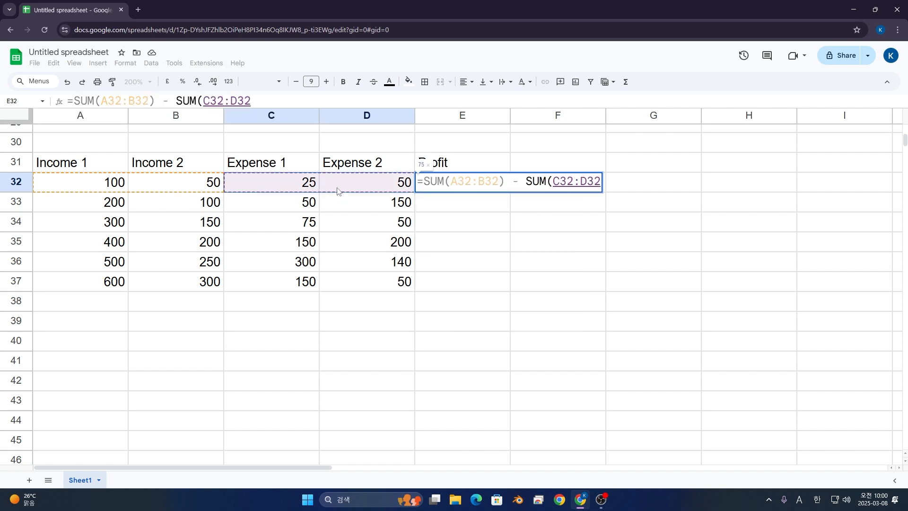
pyautogui.write(')')
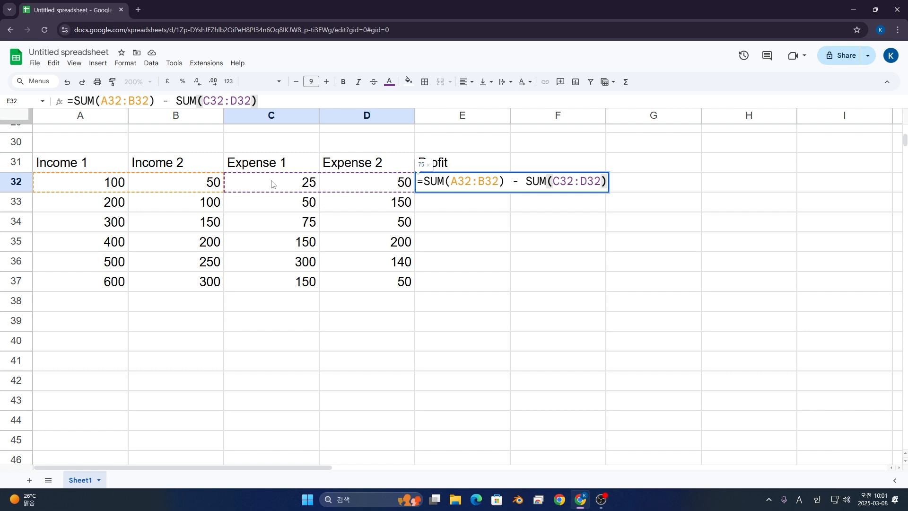
pyautogui.press('Return')
# Fill the profit formula from E32 down to E37 and check the copied formula in each row.
pyautogui.click(493, 186)
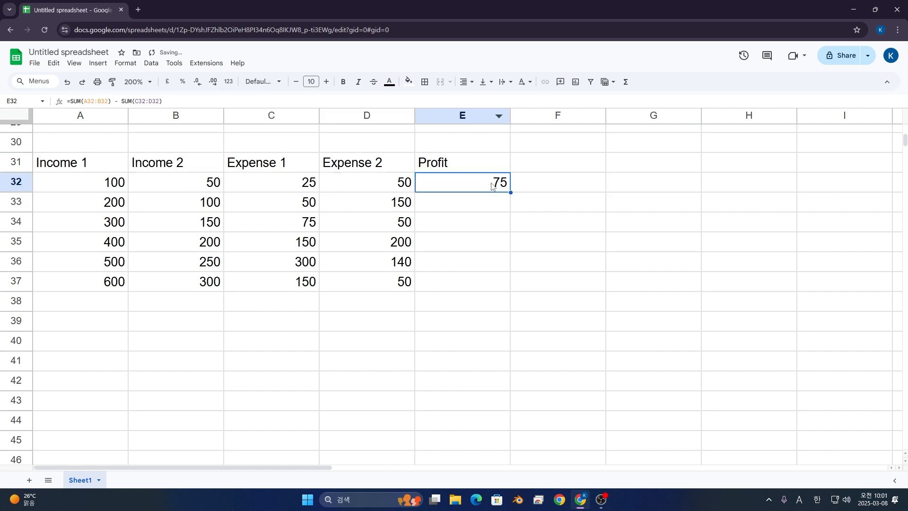
pyautogui.moveTo(511, 193); pyautogui.dragTo(503, 281)
pyautogui.press('Down')
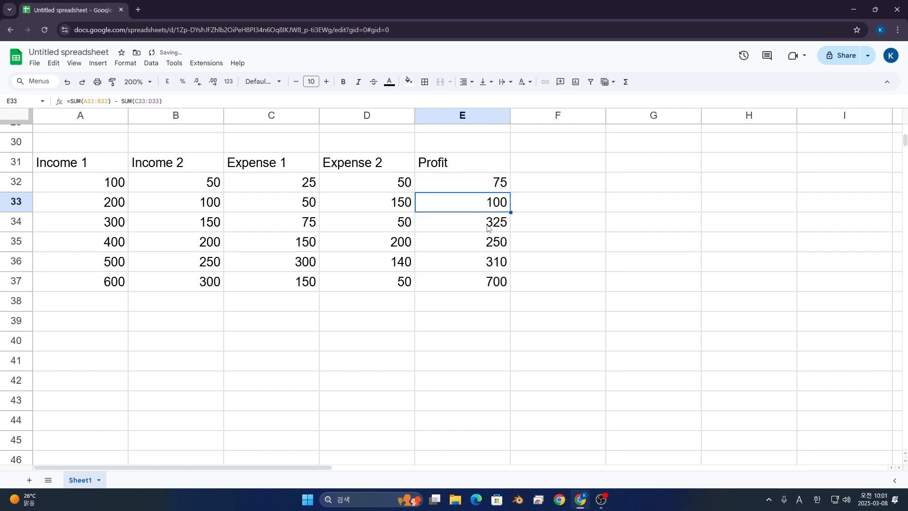
pyautogui.press('Down')
pyautogui.click(482, 236)
pyautogui.click(475, 263)
pyautogui.click(474, 277)
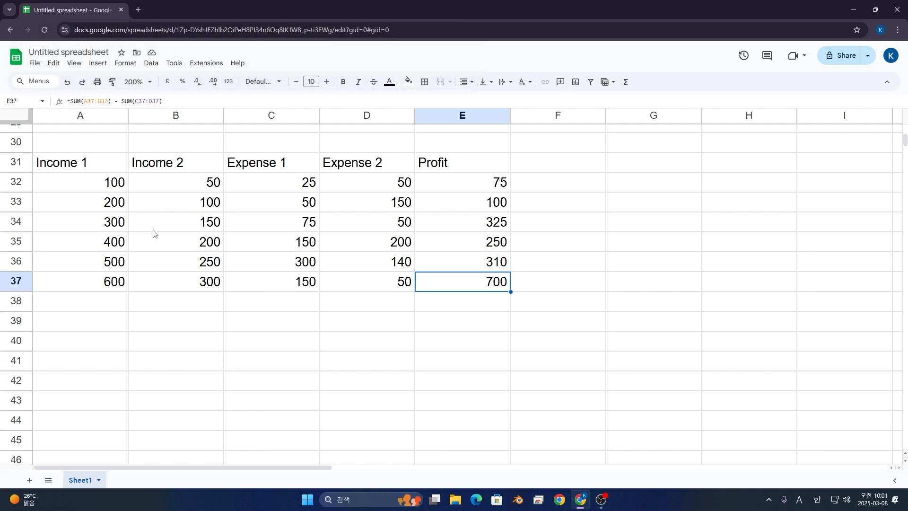
pyautogui.click(107, 320)
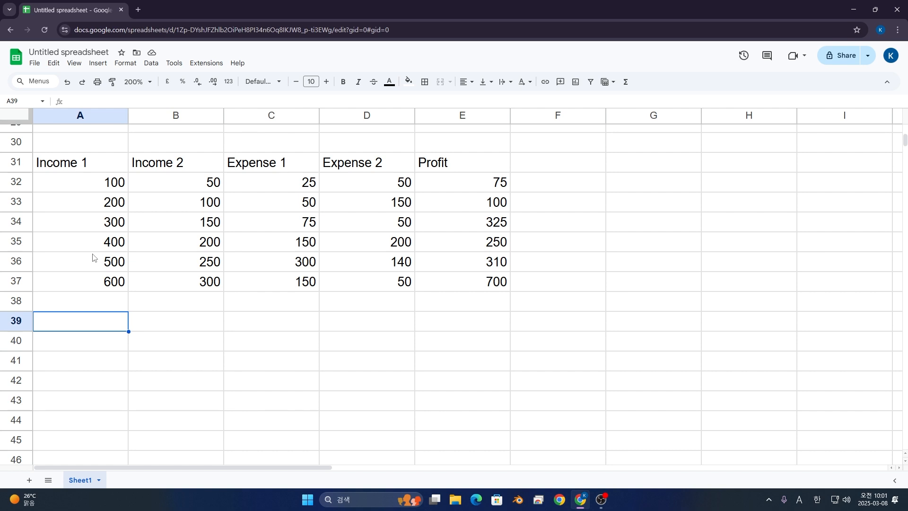
# Add the column header Logic in F31, next to Profit.
pyautogui.click(563, 165)
pyautogui.write('Logic')
pyautogui.press('Return')
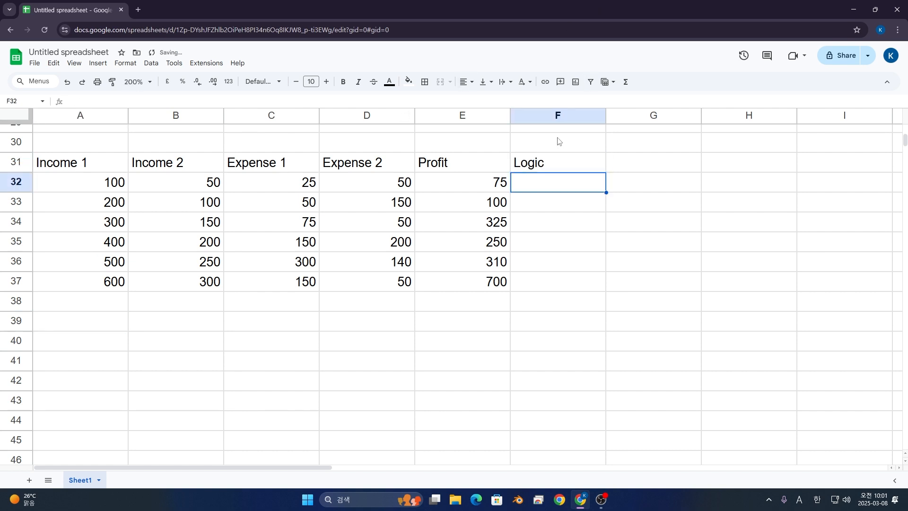
# Start an IF formula in F32 that tests A32<200 and returns "Earn More Money" when true.
pyautogui.write('=')
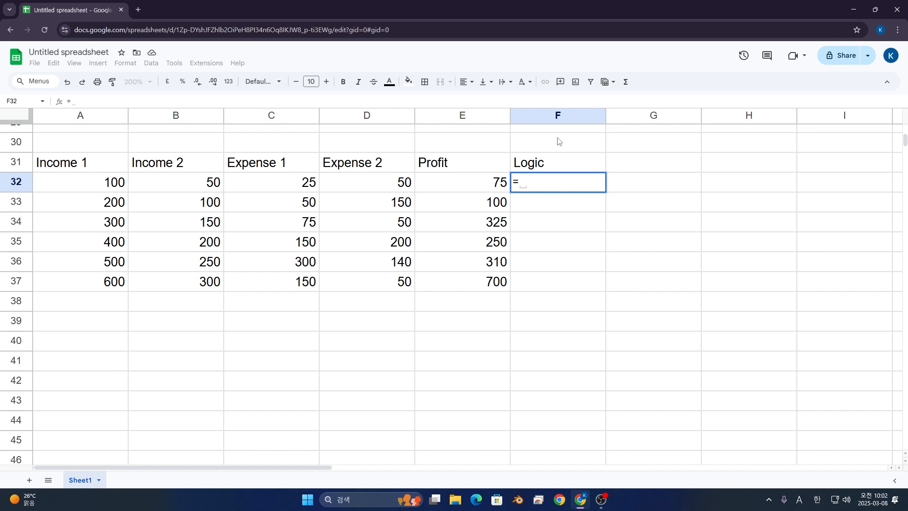
pyautogui.write('IF')
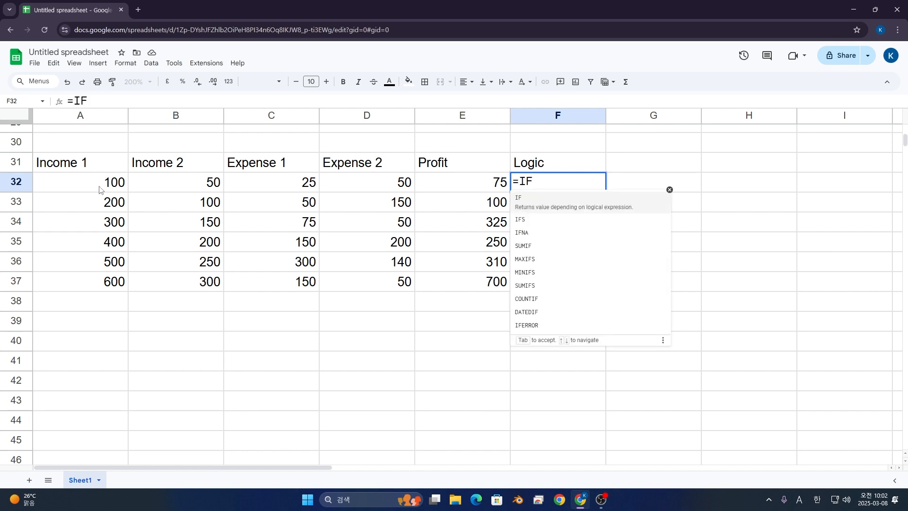
pyautogui.write('(')
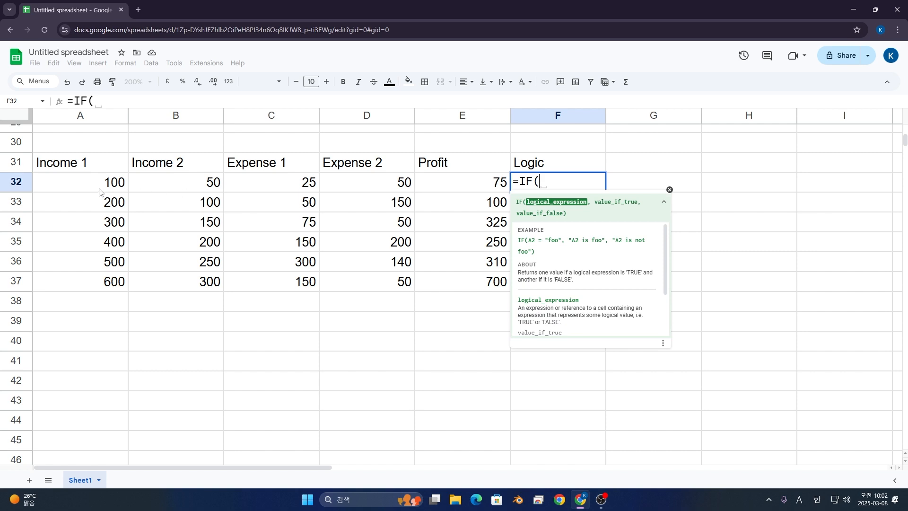
pyautogui.click(105, 184)
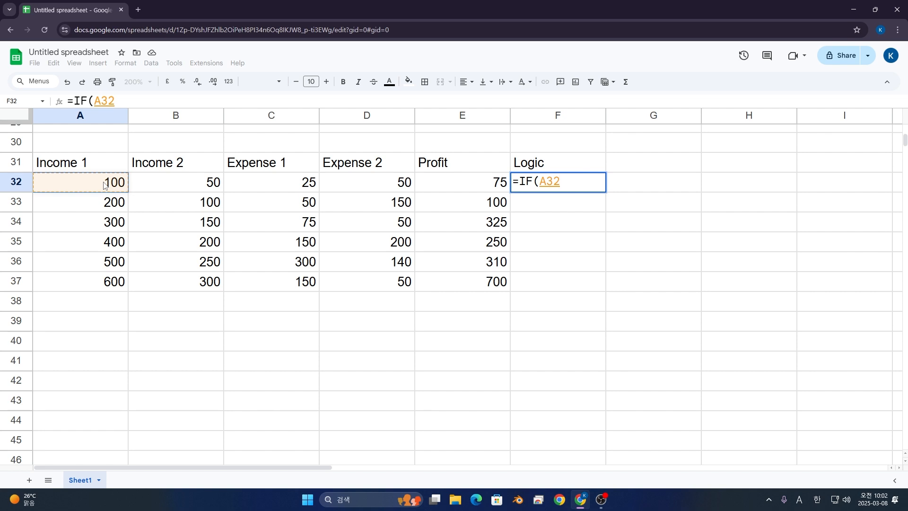
pyautogui.write('<')
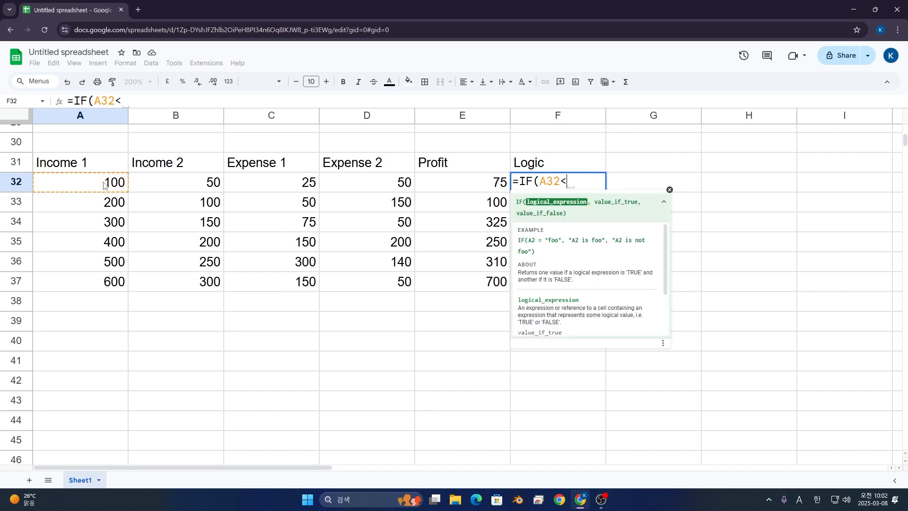
pyautogui.write('200')
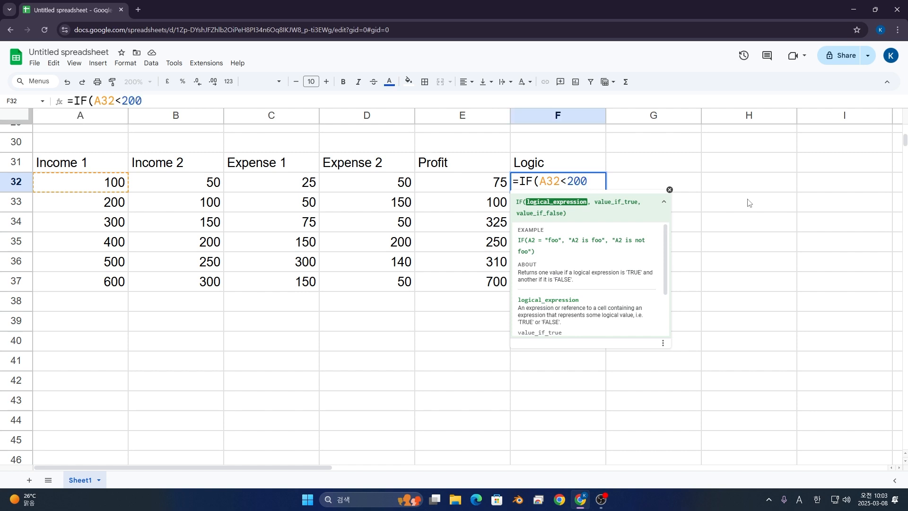
pyautogui.write(',')
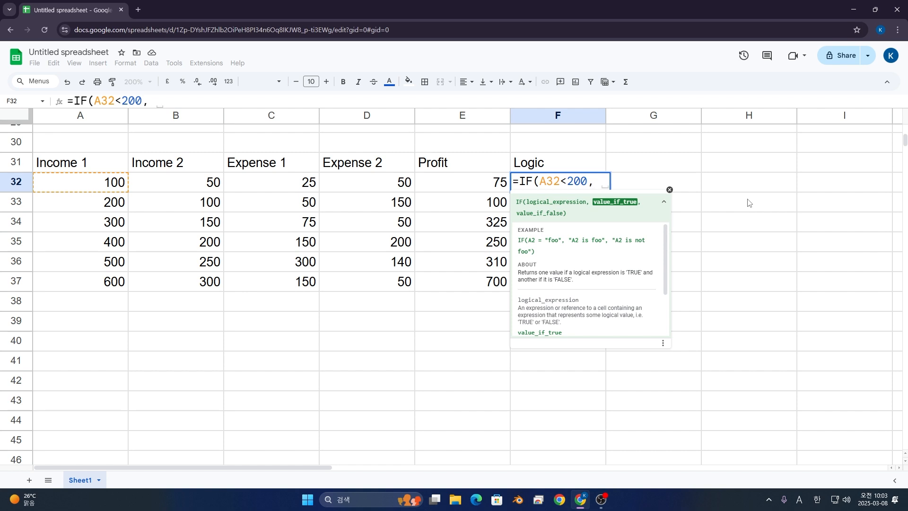
pyautogui.write(' ""')
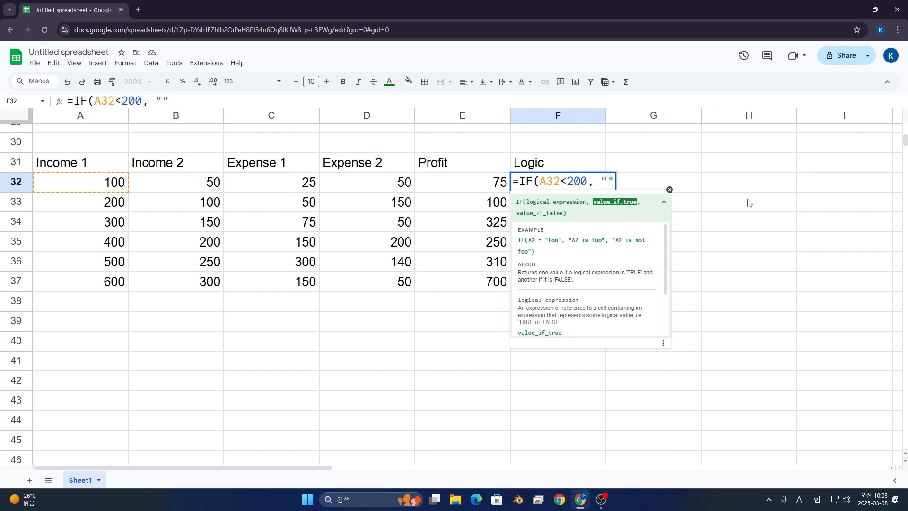
pyautogui.write('Earn More')
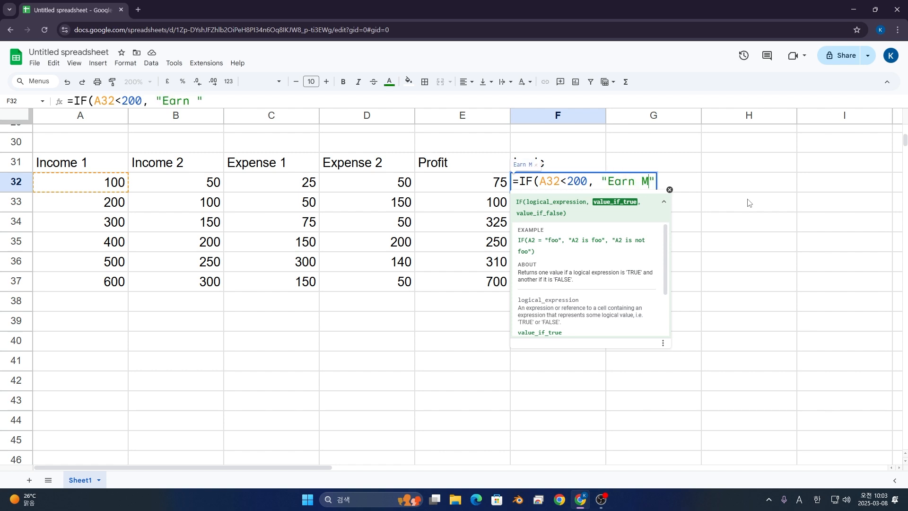
pyautogui.write(' Money')
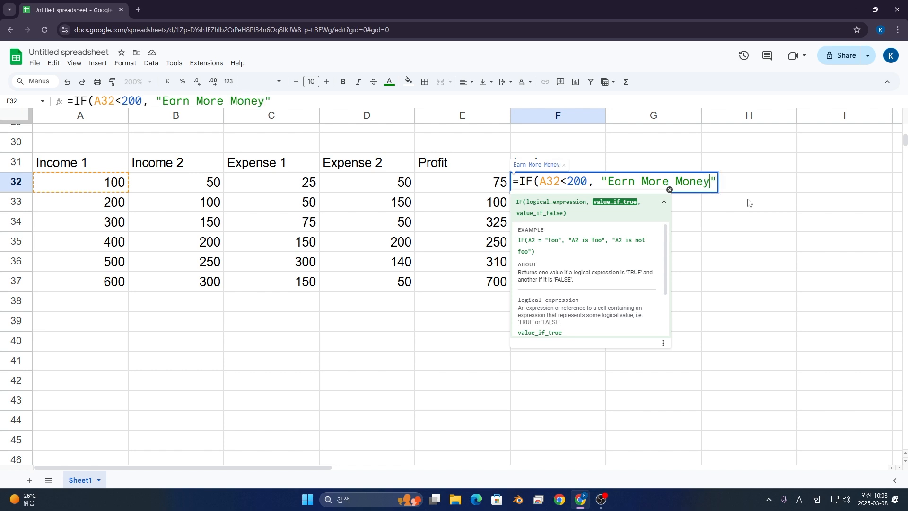
# Complete the F32 formula with "You've earned enough money" as the false result and check it against the Income 1 value in A32.
pyautogui.write(', ""')
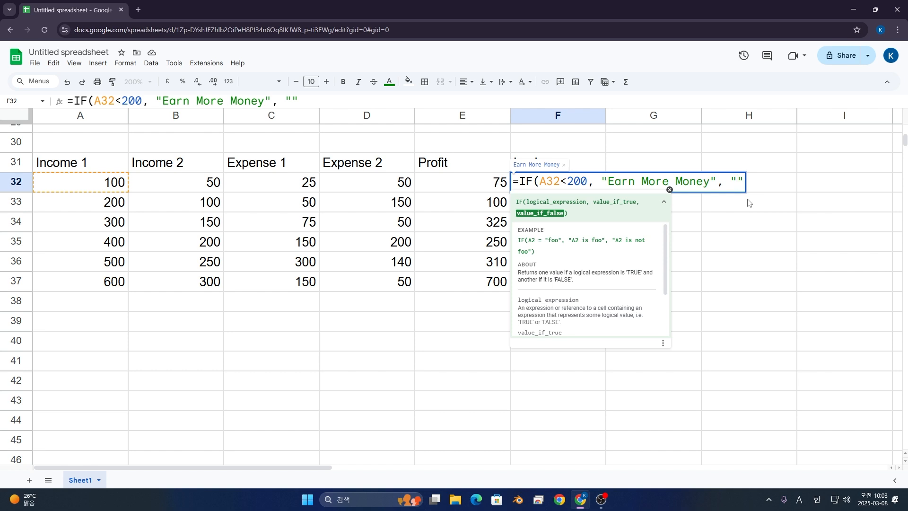
pyautogui.write("You'")
pyautogui.write('ve earne')
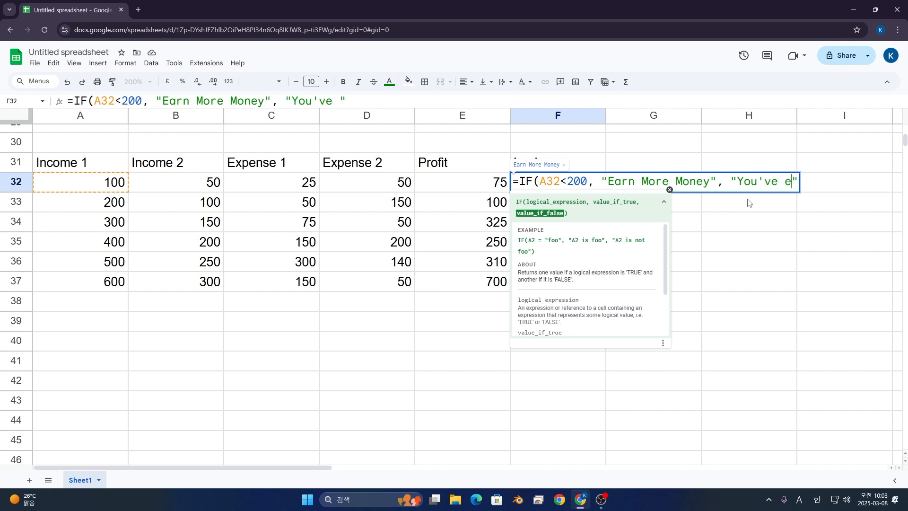
pyautogui.write('d enought')
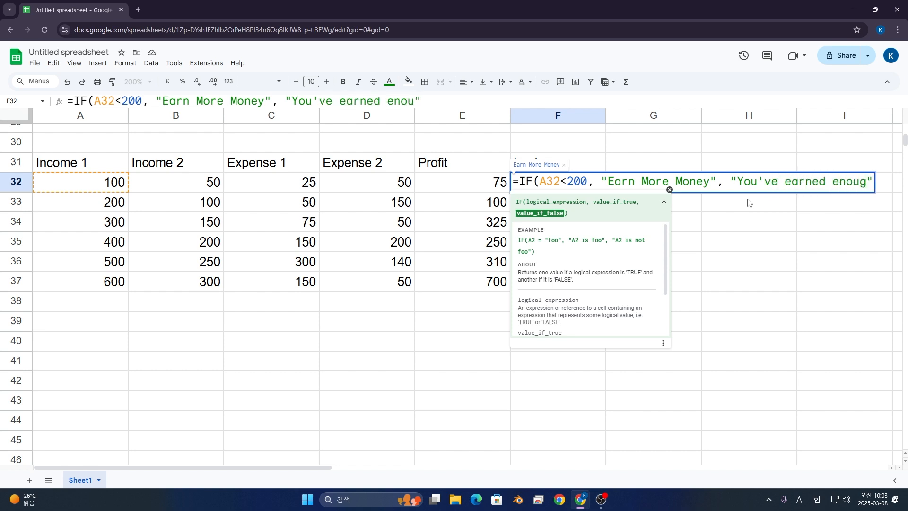
pyautogui.press('BackSpace')
pyautogui.write('money')
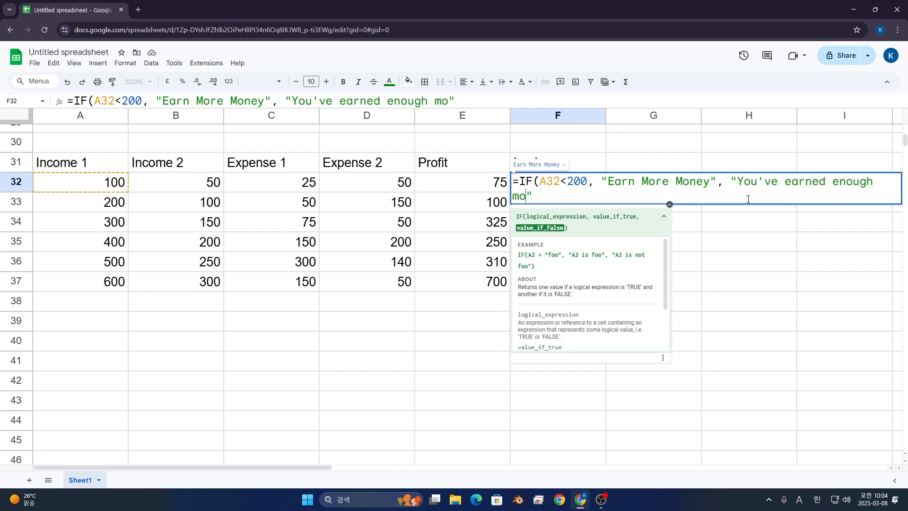
pyautogui.press('Return')
pyautogui.write('\\')
pyautogui.press('BackSpace')
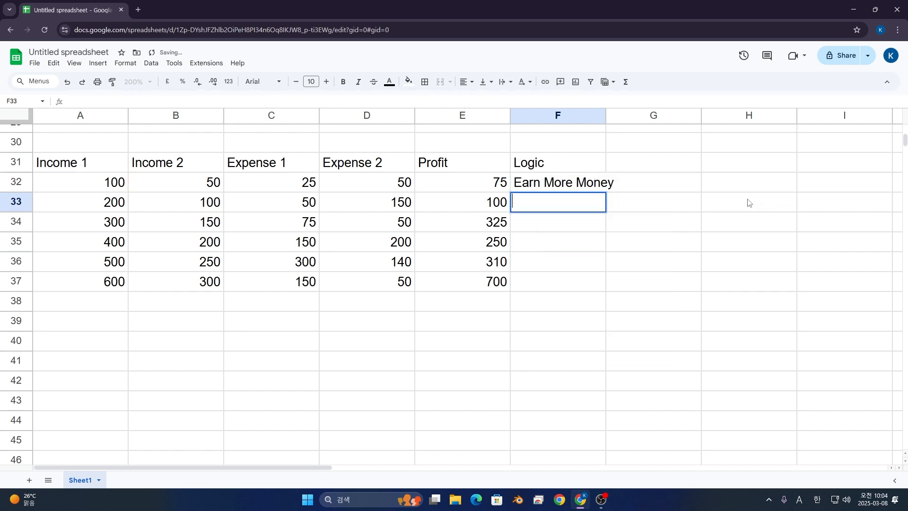
pyautogui.click(634, 198)
pyautogui.click(69, 189)
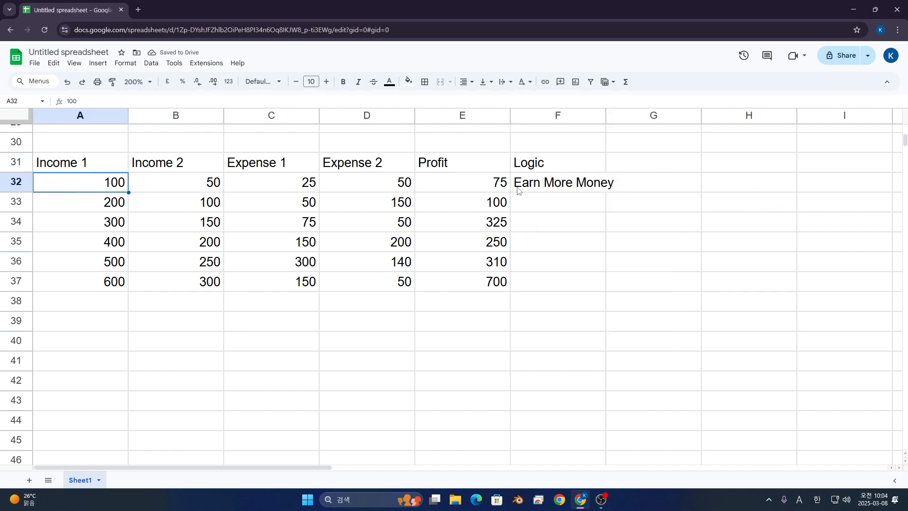
# Widen column F to fit the text in F32, and copy that cell.
pyautogui.click(556, 185)
pyautogui.moveTo(605, 117); pyautogui.dragTo(651, 117)
pyautogui.hotkey('ctrl', 'c')
pyautogui.click(591, 206)
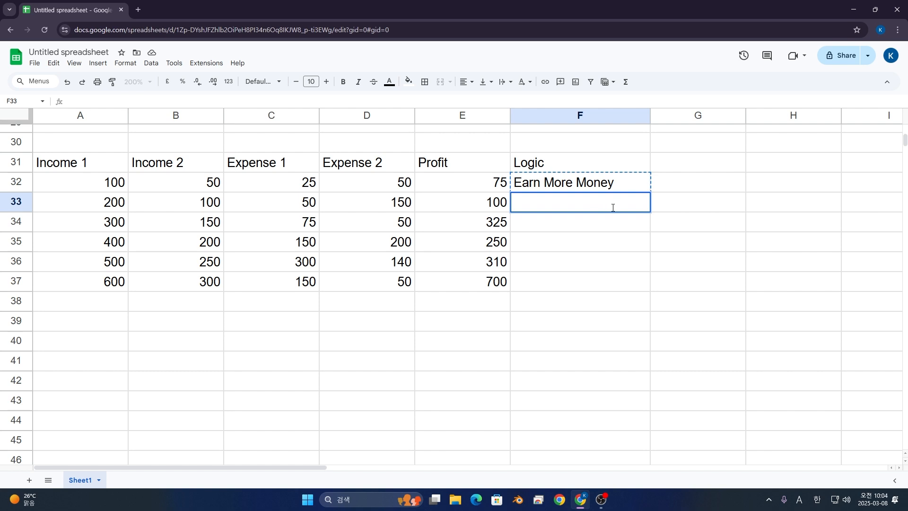
# Start an IF formula in F33 with the condition B33 = 100.
pyautogui.write('=I')
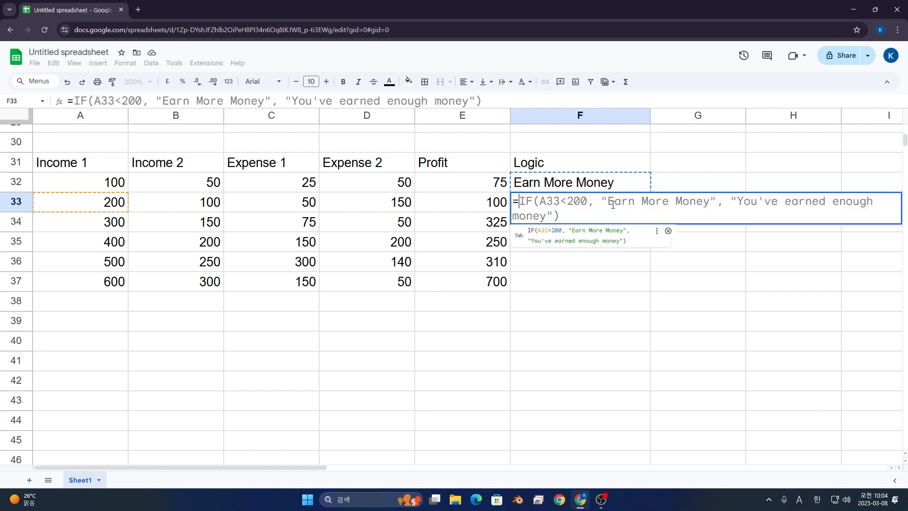
pyautogui.write('F')
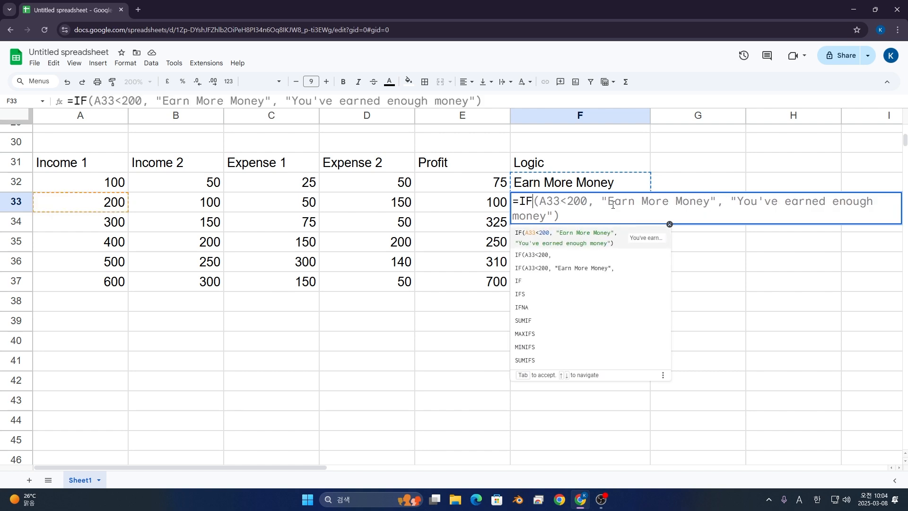
pyautogui.click(158, 206)
pyautogui.click(546, 206)
pyautogui.doubleClick(576, 201)
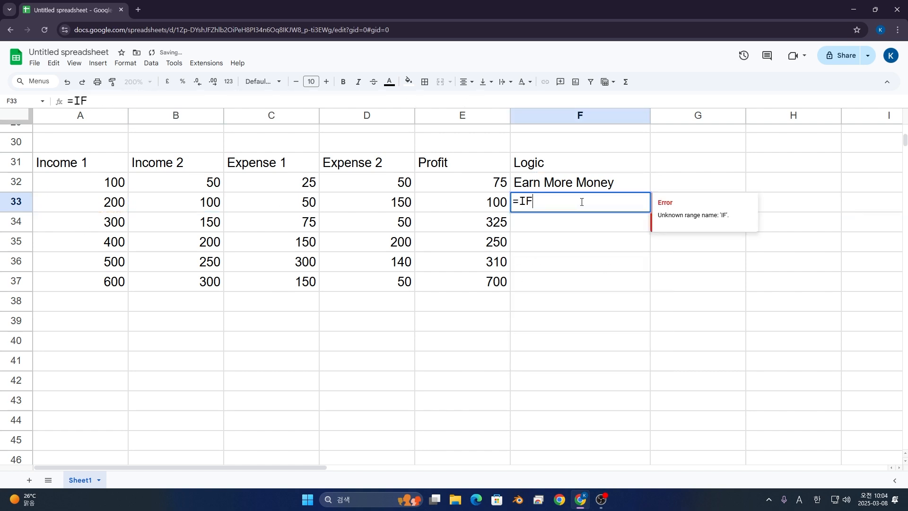
pyautogui.write('(')
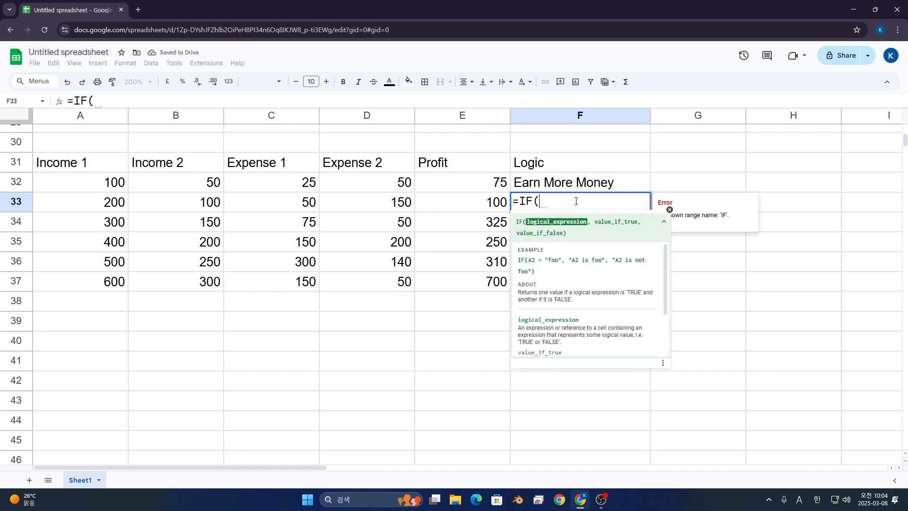
pyautogui.click(213, 201)
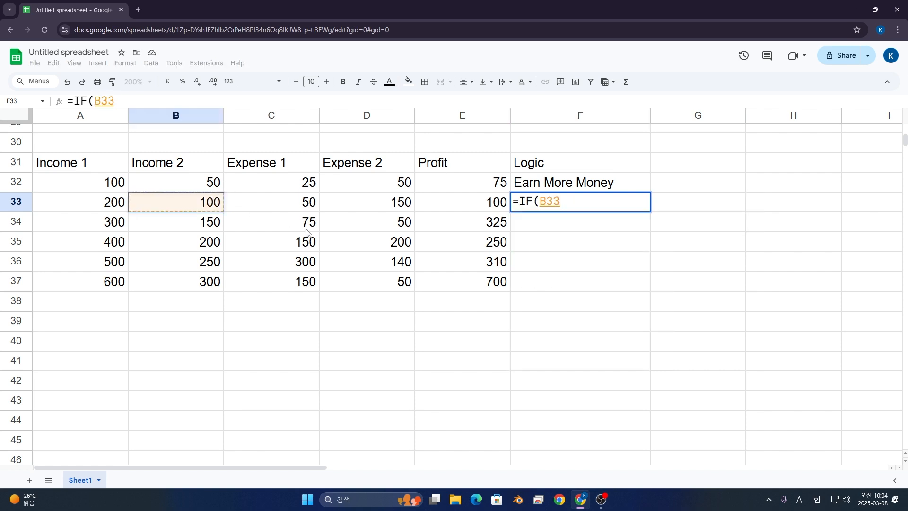
pyautogui.write('= 100, ')
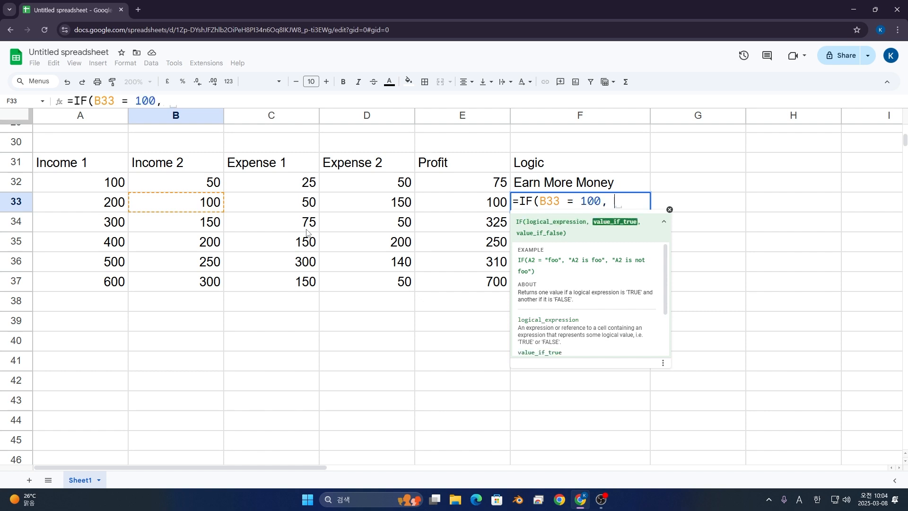
pyautogui.write('Great')
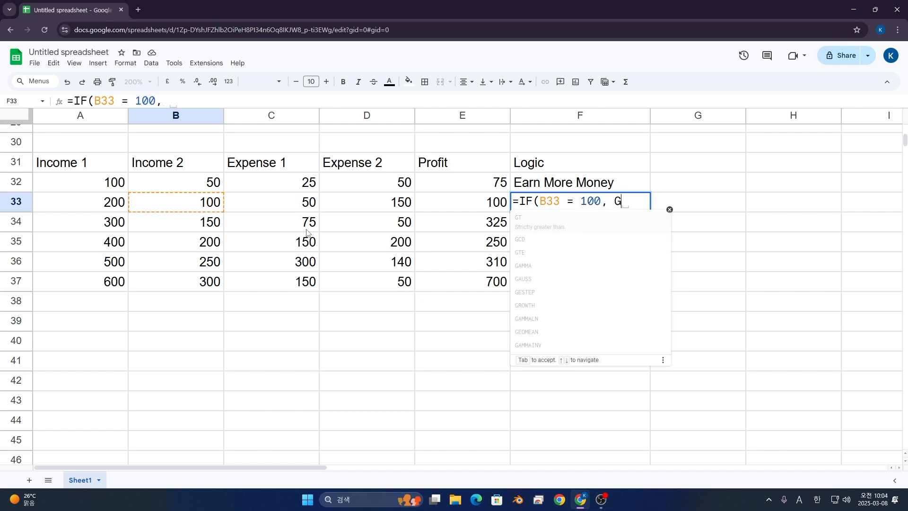
pyautogui.press('BackSpace')
pyautogui.press('BackSpace')
pyautogui.press('BackSpace')
pyautogui.press('BackSpace')
pyautogui.press('BackSpace')
# Complete the F33 formula with "Great" as the true result and "Not Great" as the false result.
pyautogui.write('"Great')
pyautogui.write(',')
pyautogui.press('BackSpace')
pyautogui.press('BackSpace')
pyautogui.write('", "')
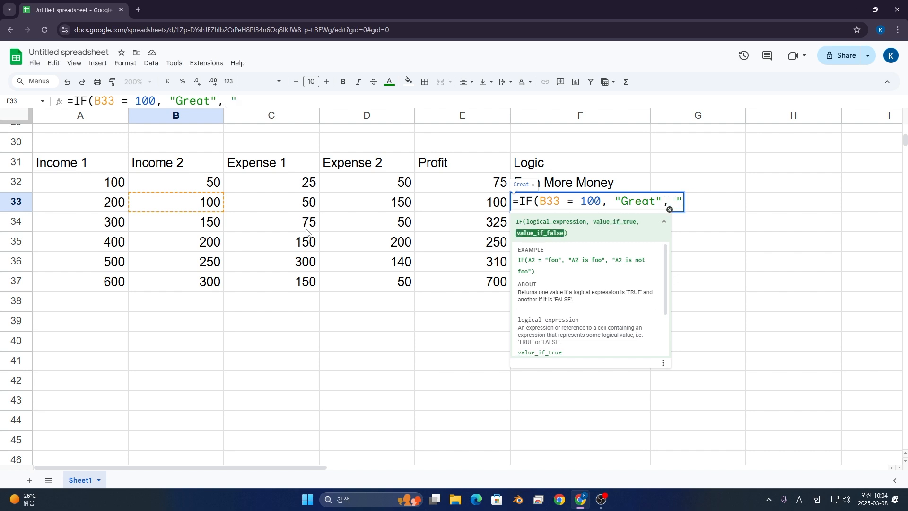
pyautogui.write('Not Great')
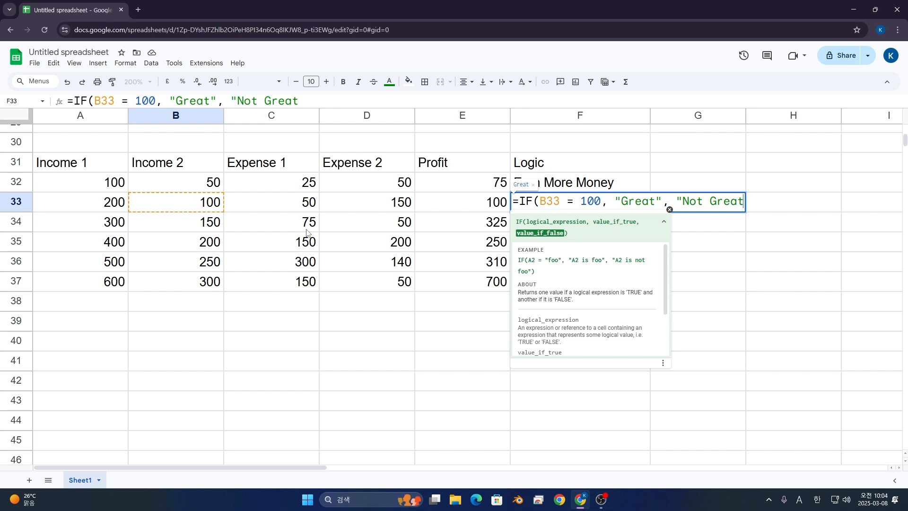
pyautogui.press('Return')
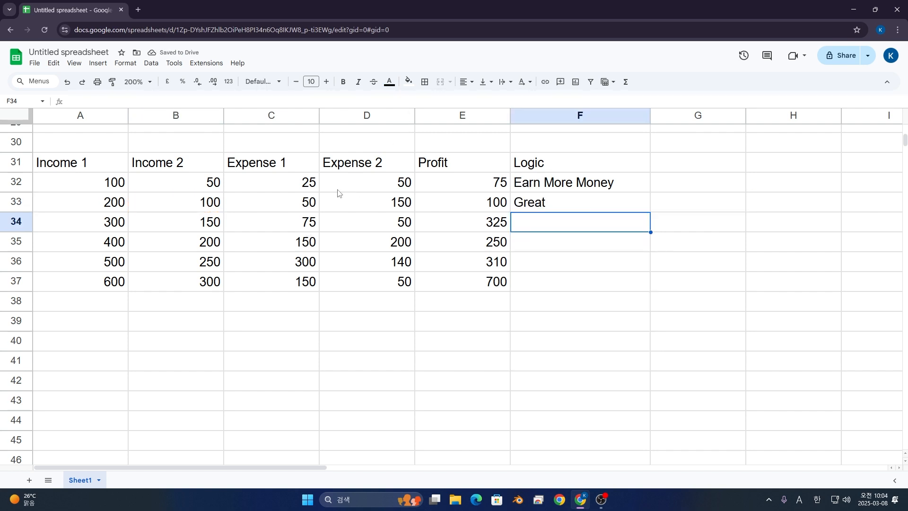
# Try 101 in B33 to test the IF formula in F33, and undo the change.
pyautogui.click(222, 205)
pyautogui.write('10')
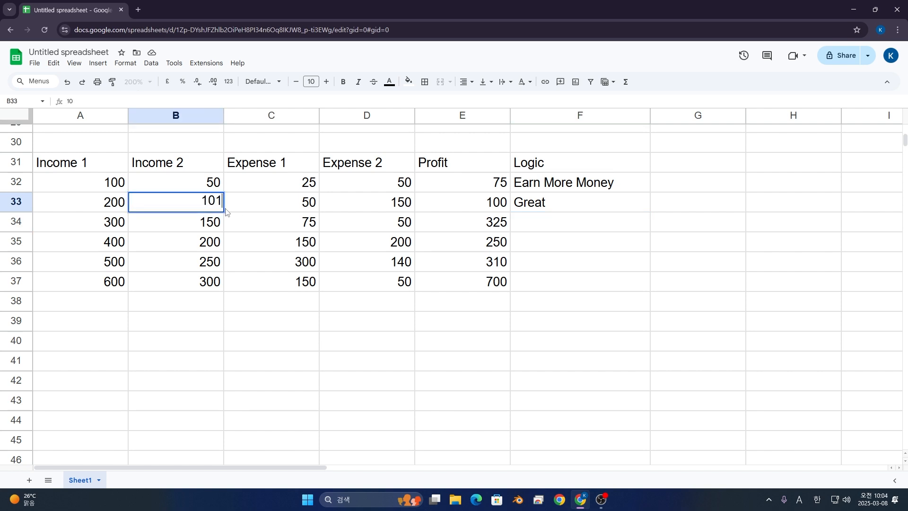
pyautogui.write('1')
pyautogui.press('Return')
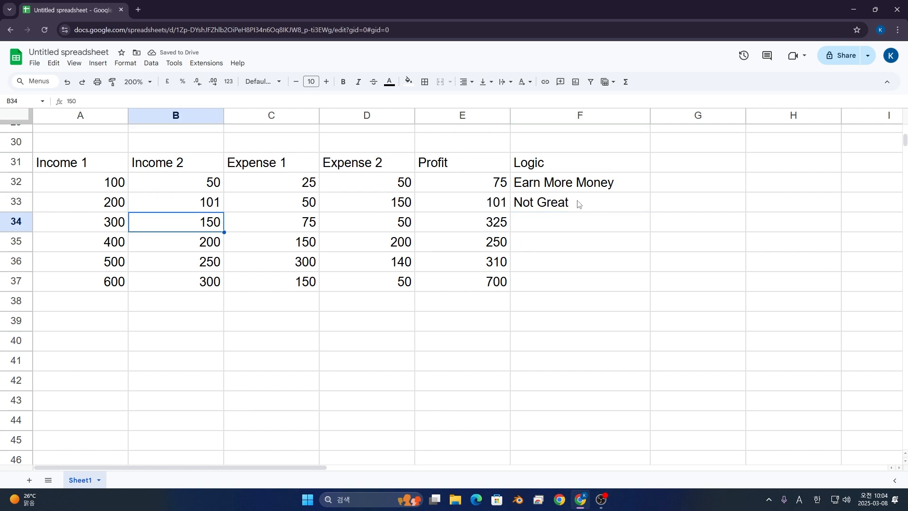
pyautogui.hotkey('ctrl', 'z')
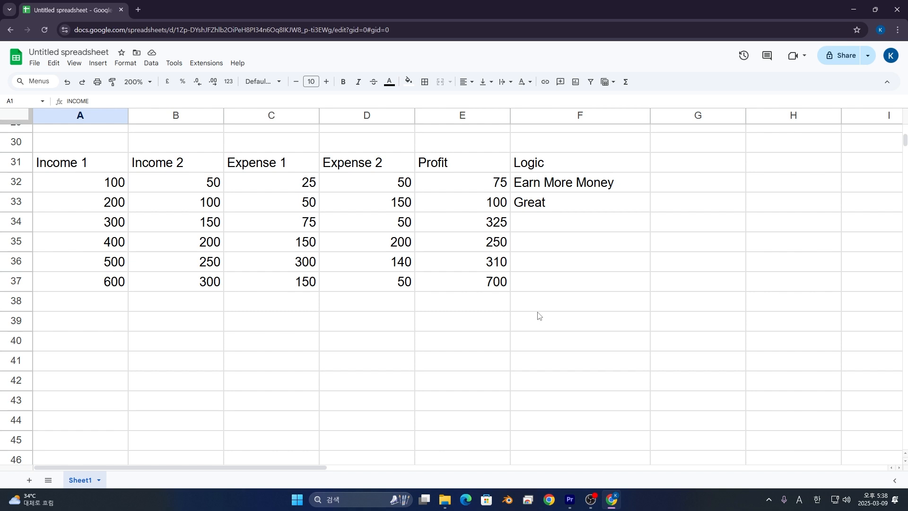
# Enter an AND formula in F34 that checks A34 > 10 and B34 < 10.
pyautogui.click(619, 221)
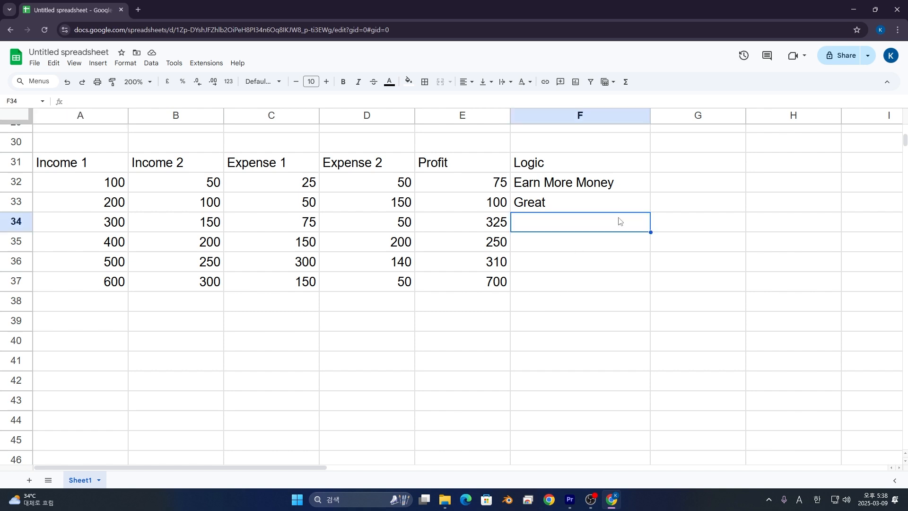
pyautogui.write('=AND(')
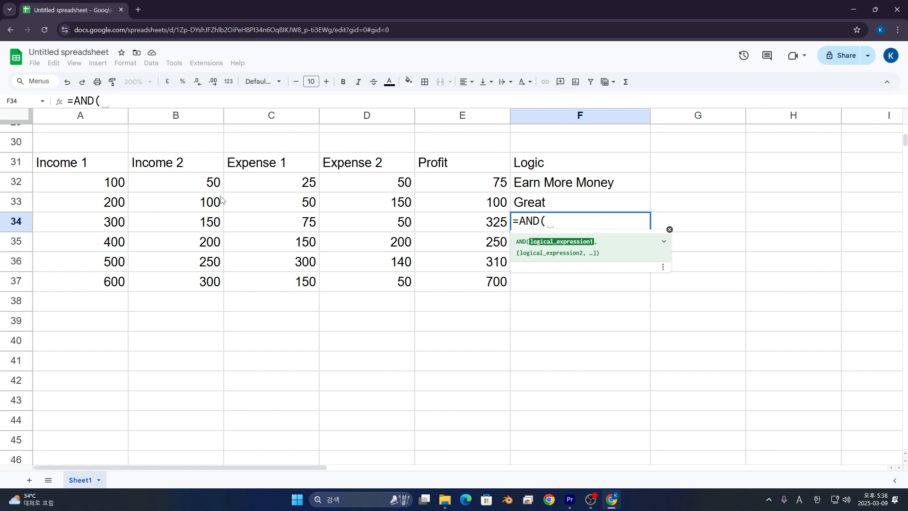
pyautogui.click(105, 226)
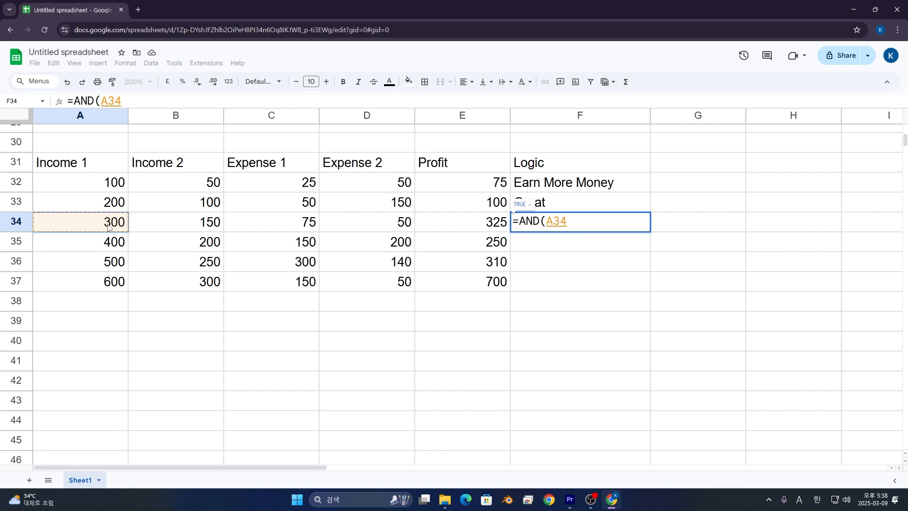
pyautogui.write('> 10,')
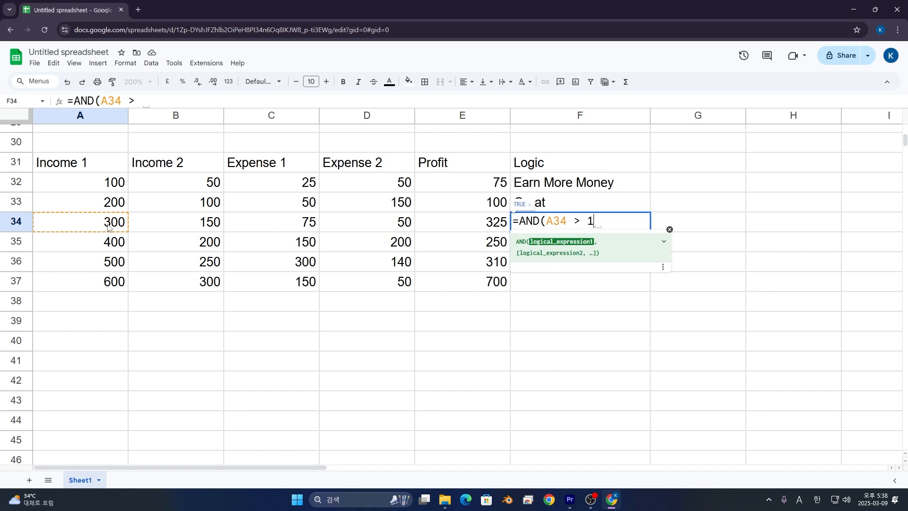
pyautogui.click(177, 220)
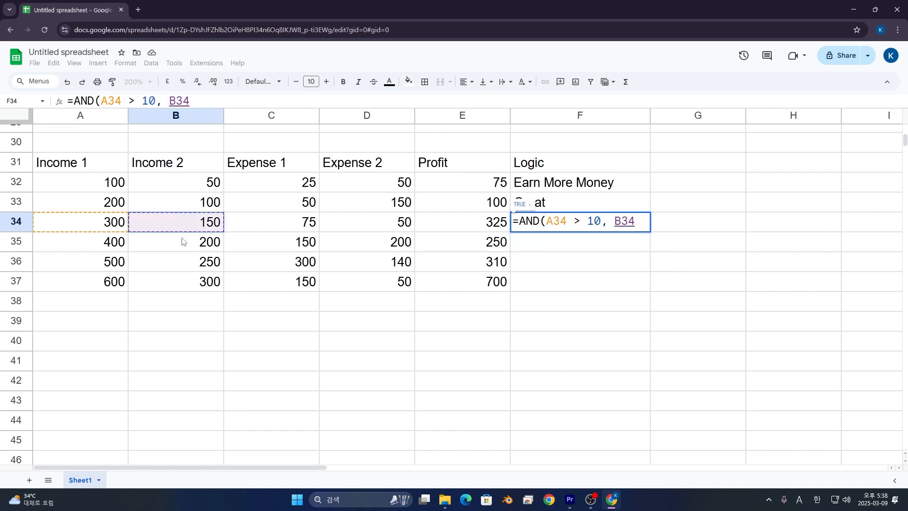
pyautogui.write('< ')
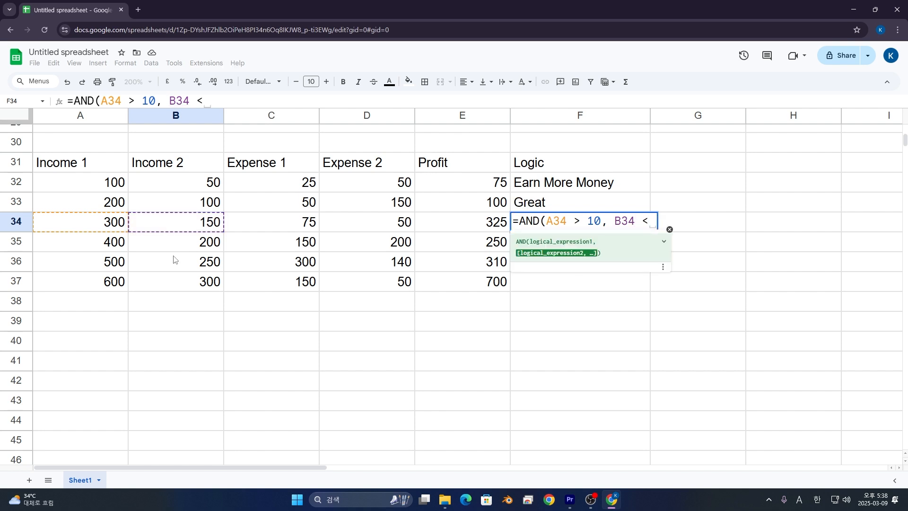
pyautogui.write(' 10)')
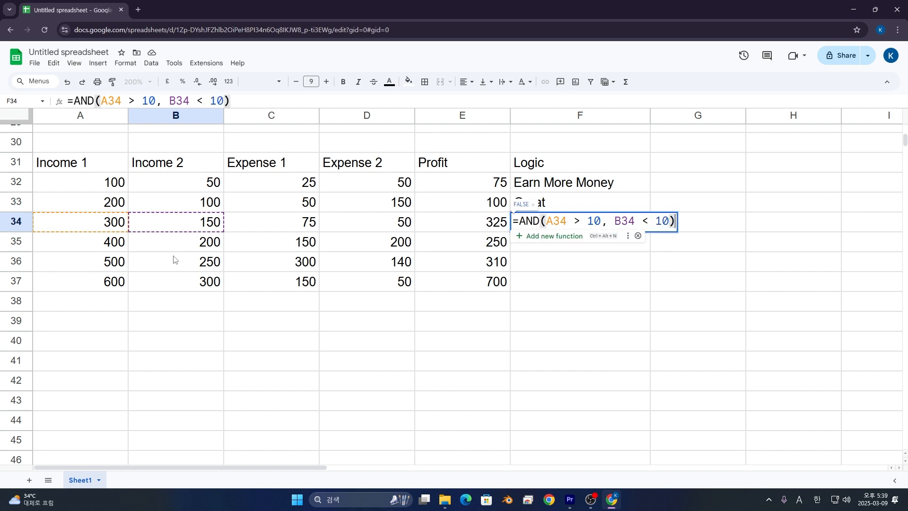
pyautogui.press('Return')
pyautogui.press('Up')
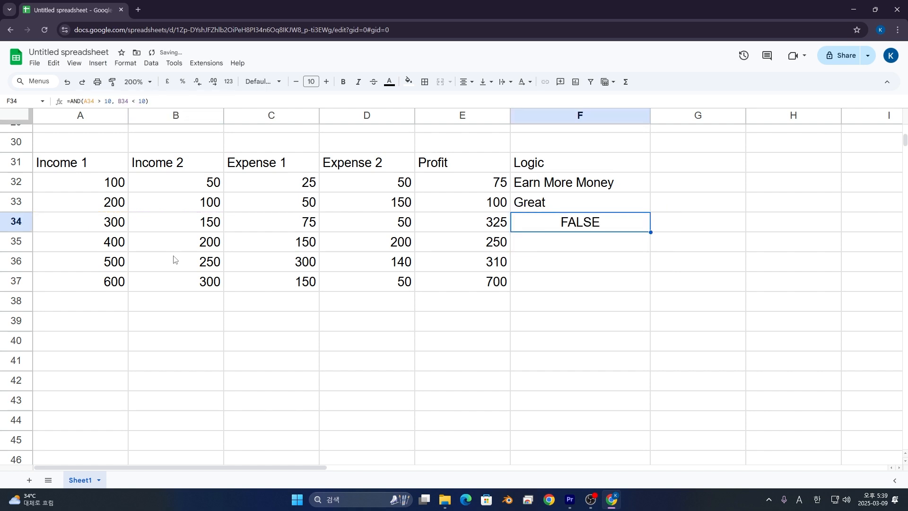
# Change the B34 condition in the F34 formula to less than 200.
pyautogui.doubleClick(525, 222)
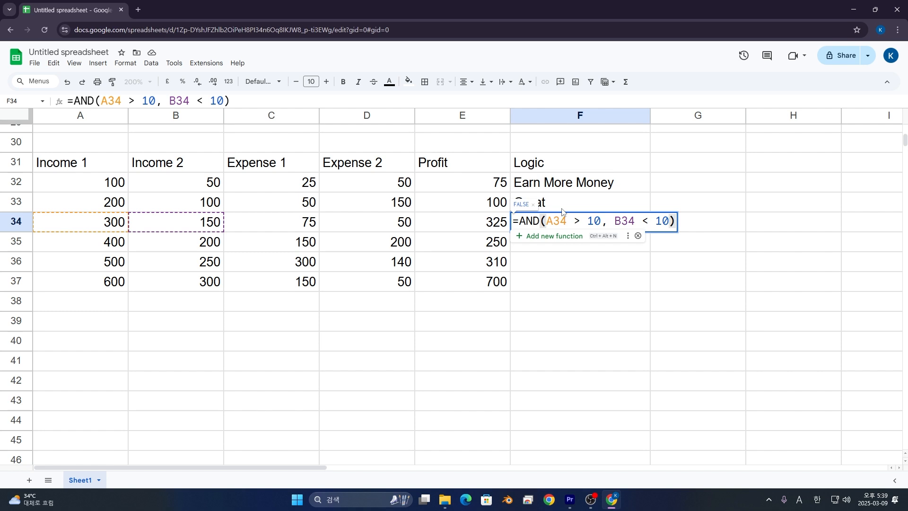
pyautogui.moveTo(547, 221); pyautogui.dragTo(574, 221)
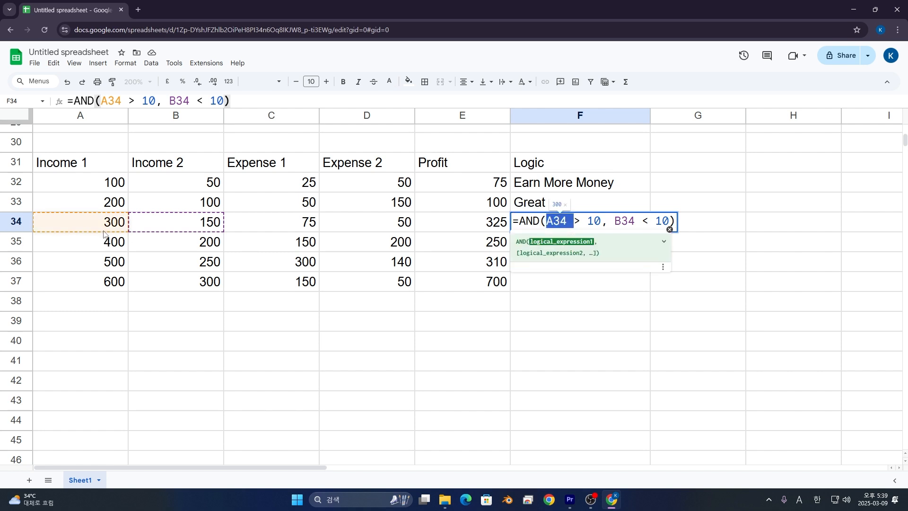
pyautogui.moveTo(615, 221)
pyautogui.mouseDown()
pyautogui.moveTo(648, 222)
pyautogui.moveTo(635, 222)
pyautogui.mouseUp()
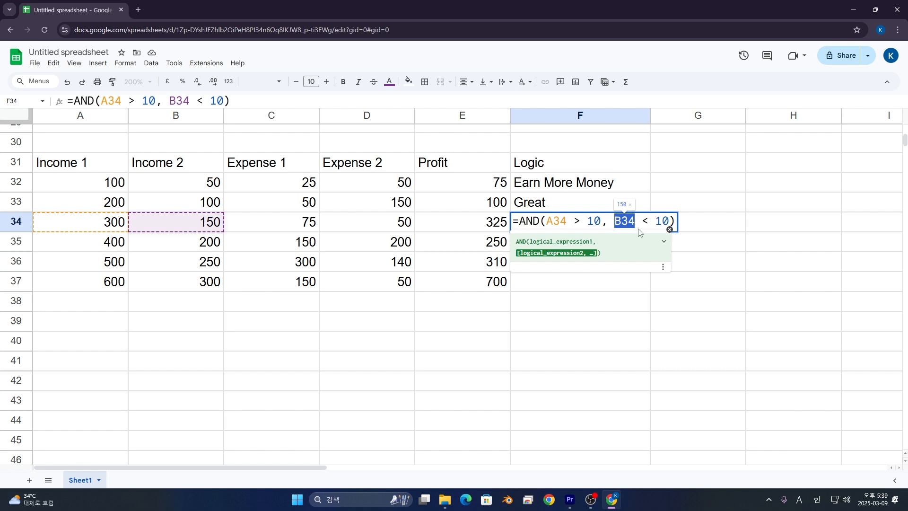
pyautogui.moveTo(656, 221); pyautogui.dragTo(669, 223)
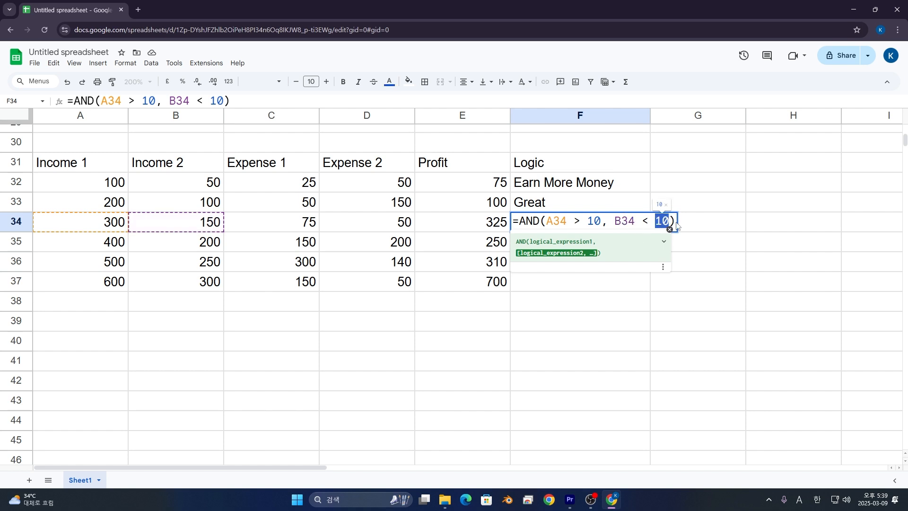
pyautogui.write('200')
pyautogui.press('Return')
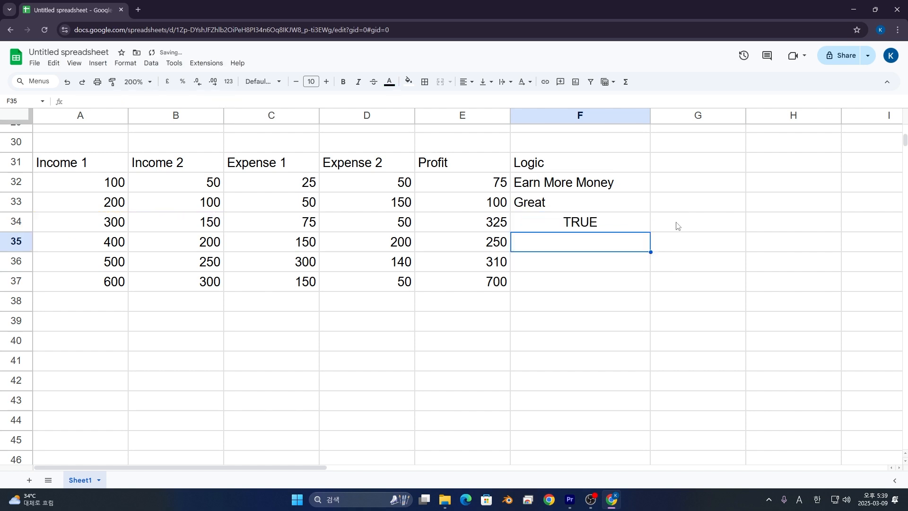
# Change the A34 condition in the F34 formula to greater than 200.
pyautogui.doubleClick(559, 217)
pyautogui.press('BackSpace')
pyautogui.press('BackSpace')
pyautogui.write('200, B34 < 200)')
pyautogui.press('Return')
# Set the A34 threshold in the F34 formula to 340, keeping the greater-than comparison.
pyautogui.click(607, 221)
pyautogui.doubleClick(606, 221)
pyautogui.moveTo(587, 221); pyautogui.dragTo(606, 222)
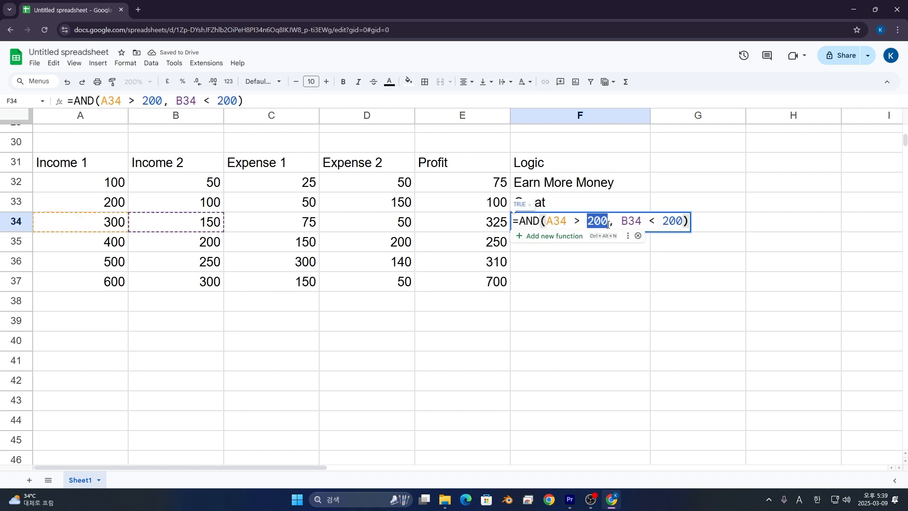
pyautogui.write('340')
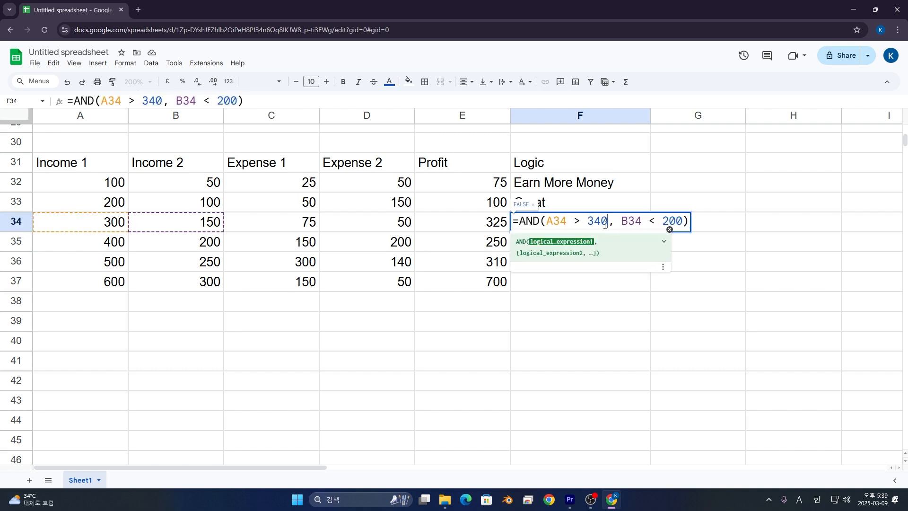
pyautogui.press('Return')
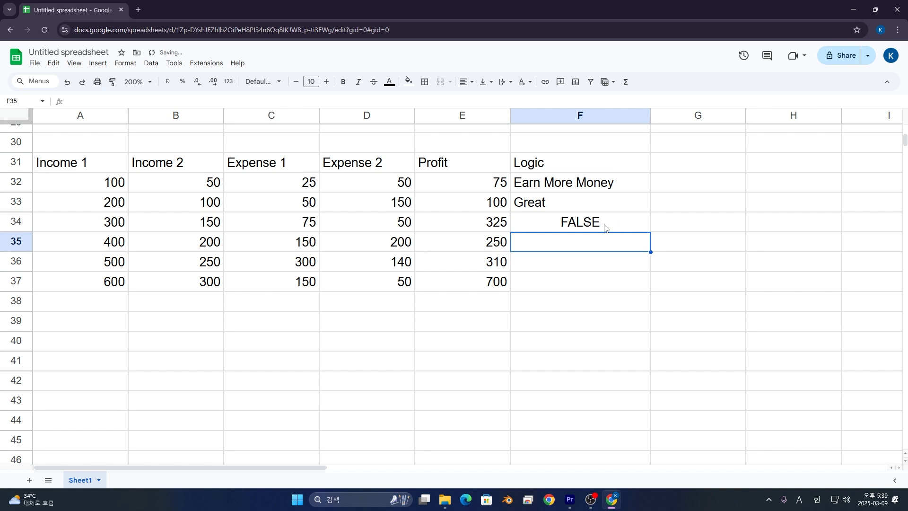
# Start an AND formula in F35 with the condition D35 = 200.
pyautogui.write('=')
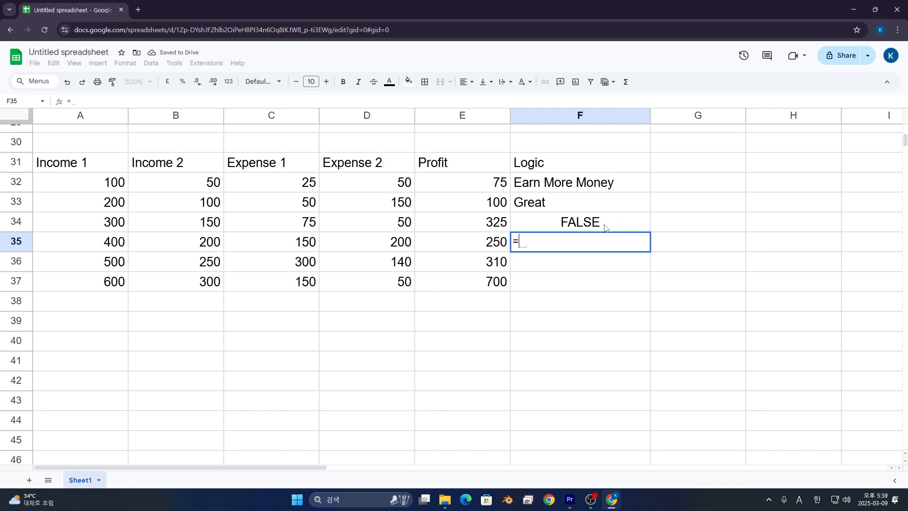
pyautogui.write('AND')
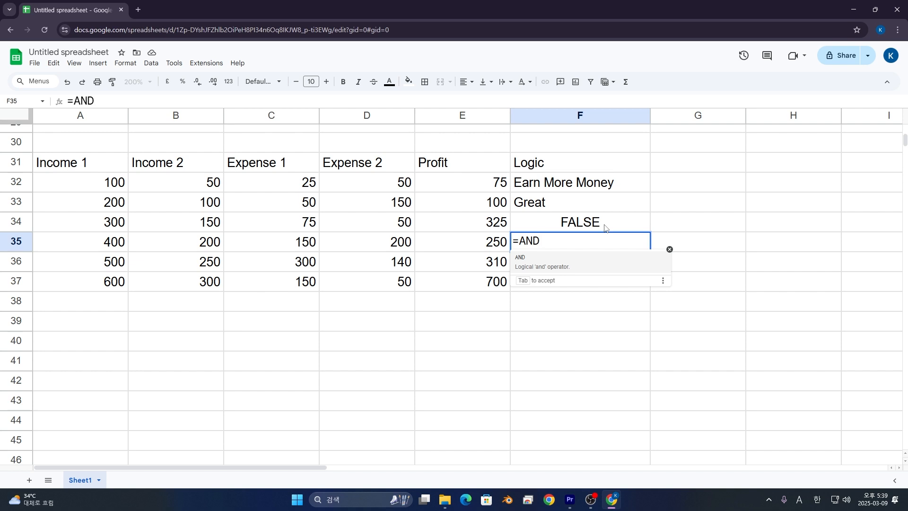
pyautogui.click(298, 245)
pyautogui.doubleClick(587, 243)
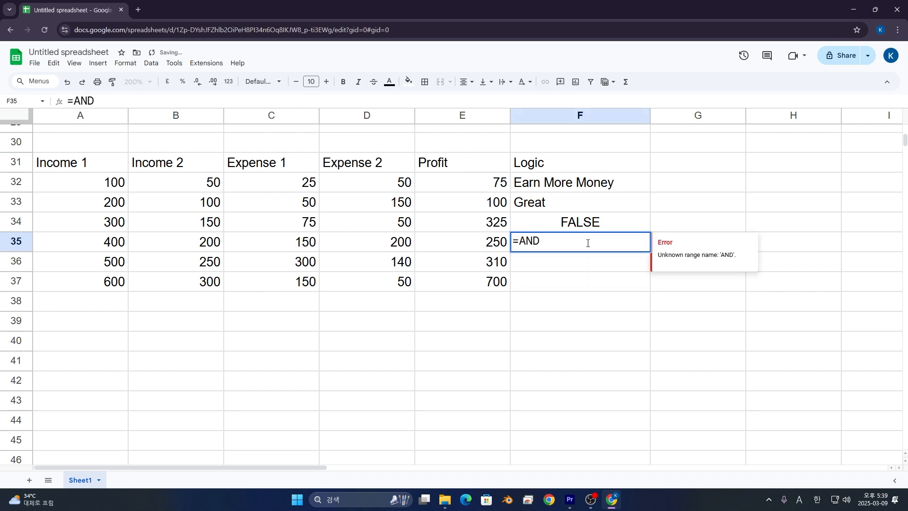
pyautogui.write('(')
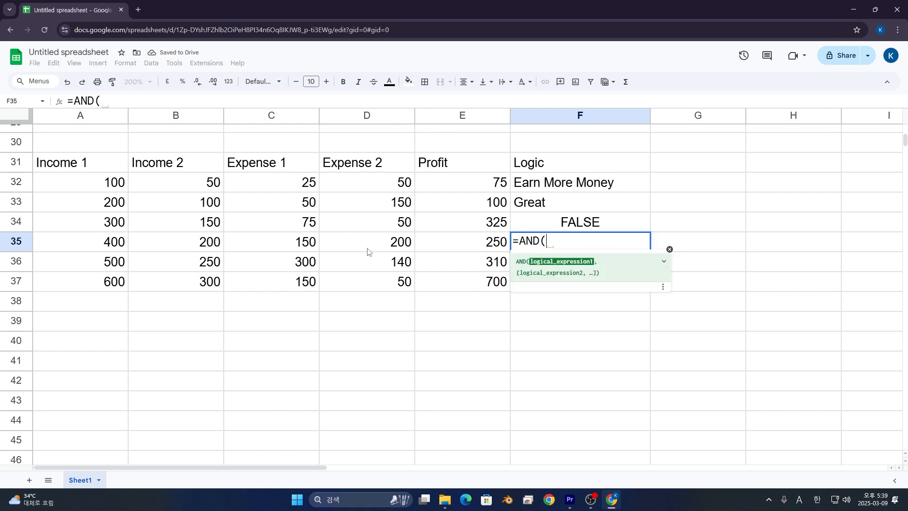
pyautogui.click(367, 248)
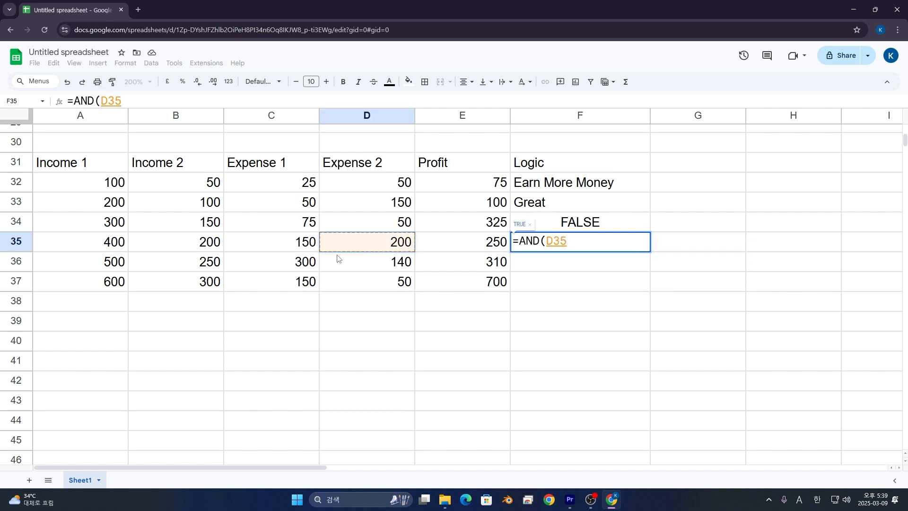
pyautogui.write('= 200')
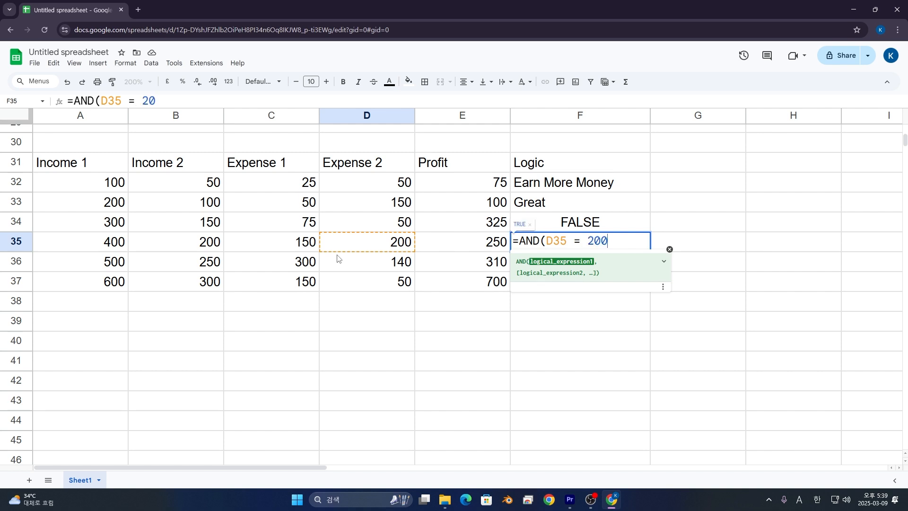
pyautogui.write(',')
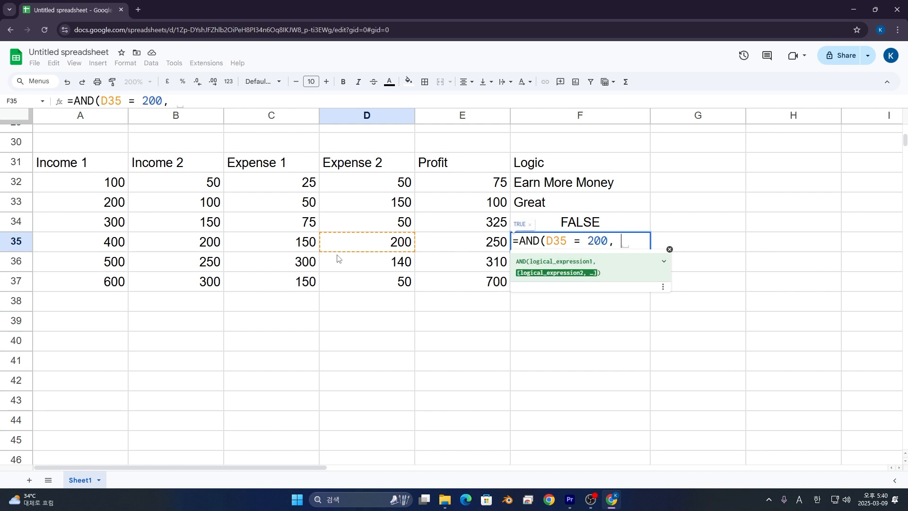
# Complete the F35 formula with the additional conditions C35 = 150 and B35 > 10.
pyautogui.click(294, 242)
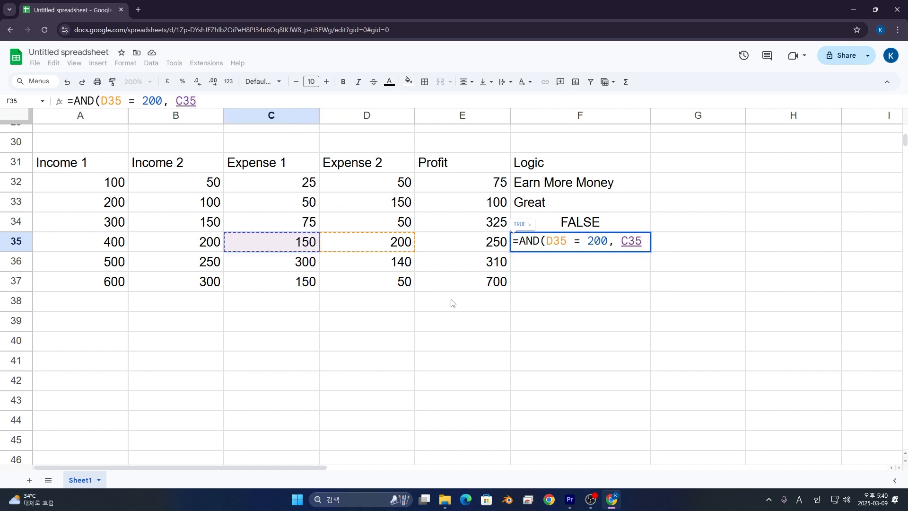
pyautogui.write('= ')
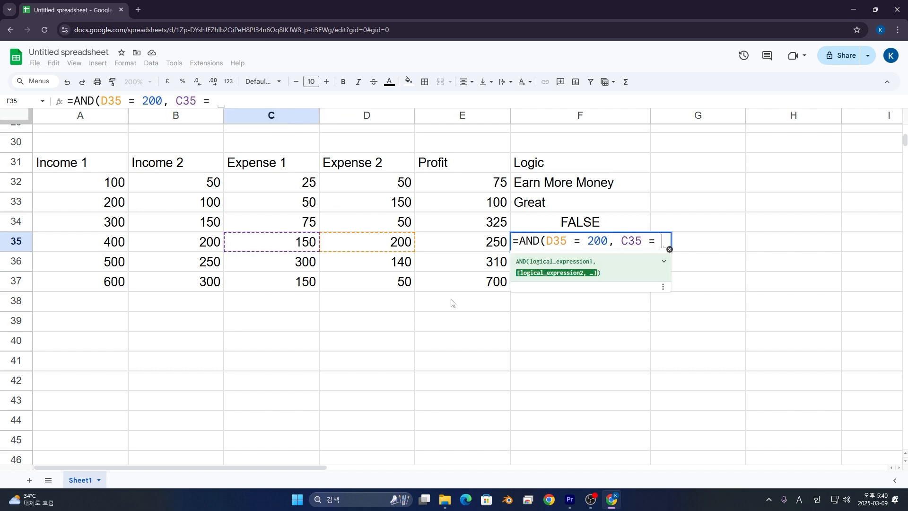
pyautogui.write('150,')
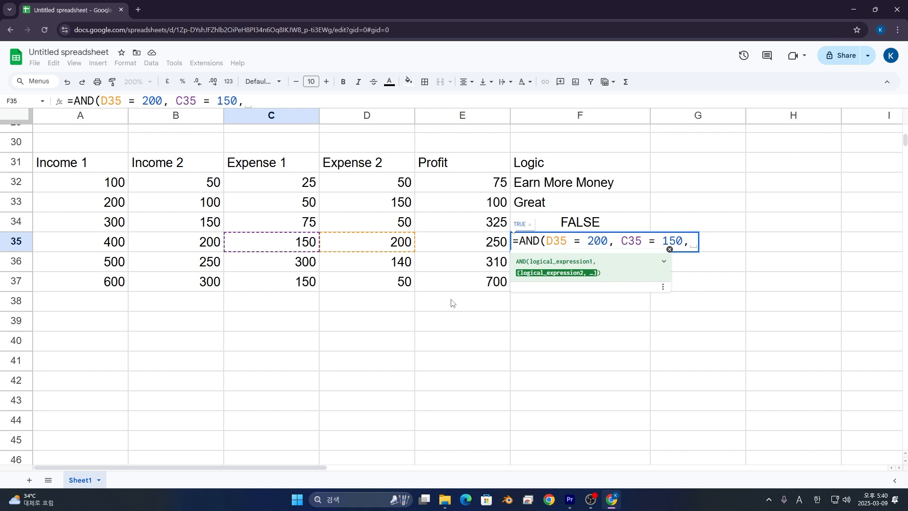
pyautogui.click(208, 246)
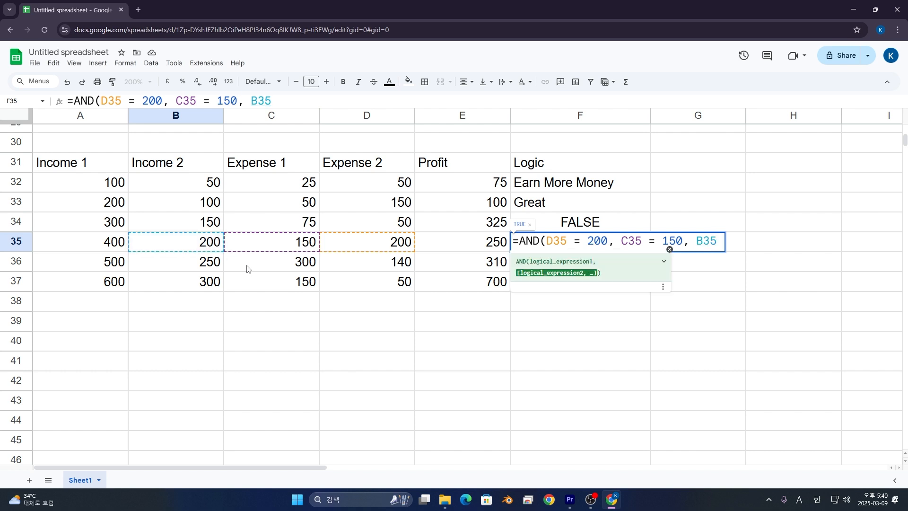
pyautogui.write('=')
pyautogui.press('BackSpace')
pyautogui.write('?10')
pyautogui.press('BackSpace')
pyautogui.press('BackSpace')
pyautogui.press('BackSpace')
pyautogui.write('>10')
pyautogui.press('Return')
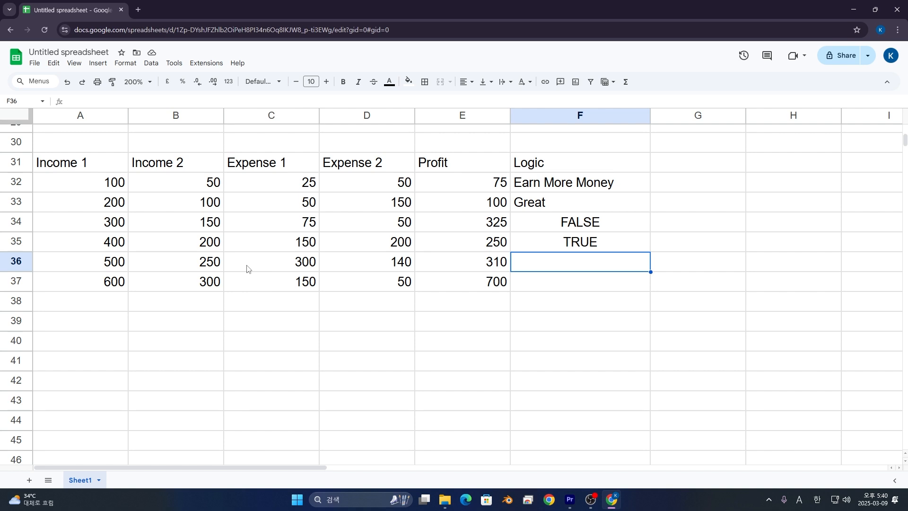
# Enter an OR formula in F36 with the conditions A36 > 400 and B36 < 100.
pyautogui.write('=')
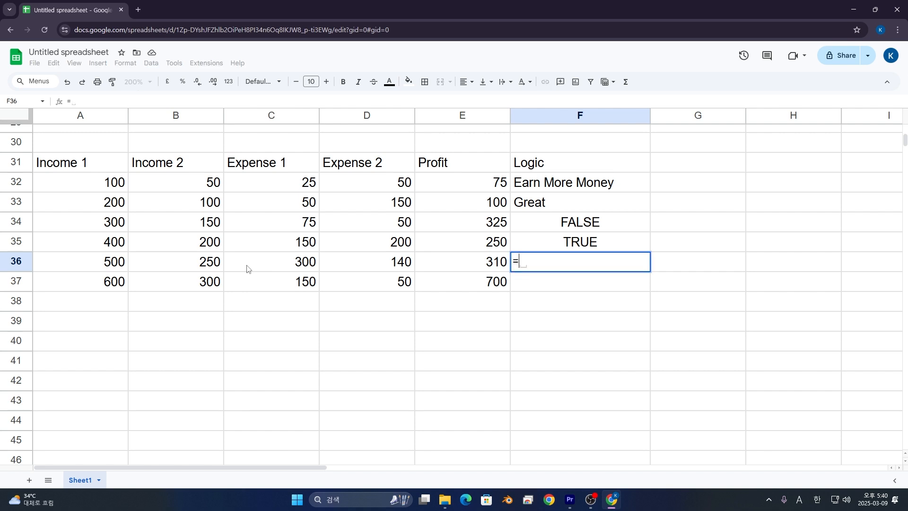
pyautogui.write('OR(')
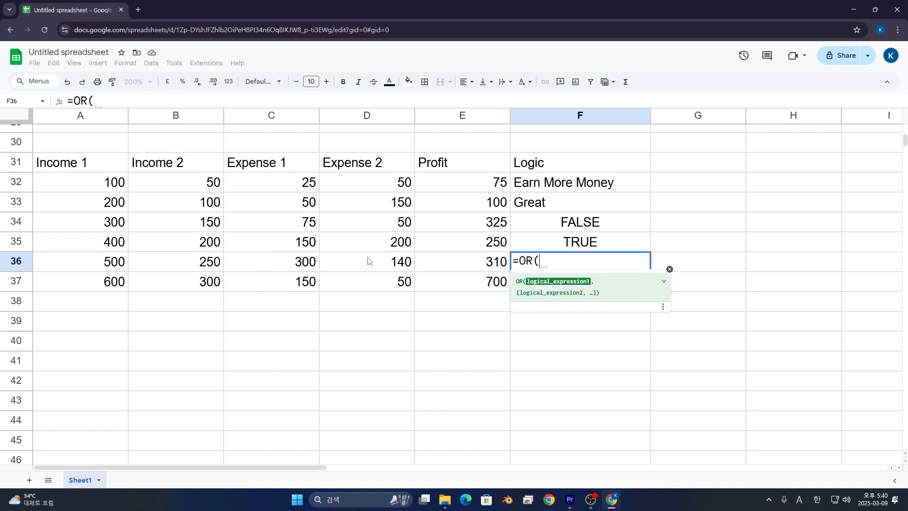
pyautogui.click(90, 267)
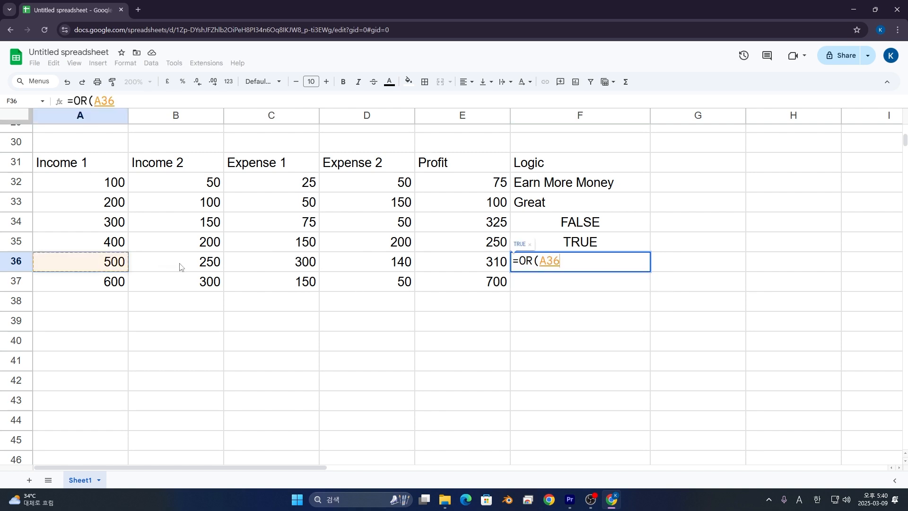
pyautogui.write('>')
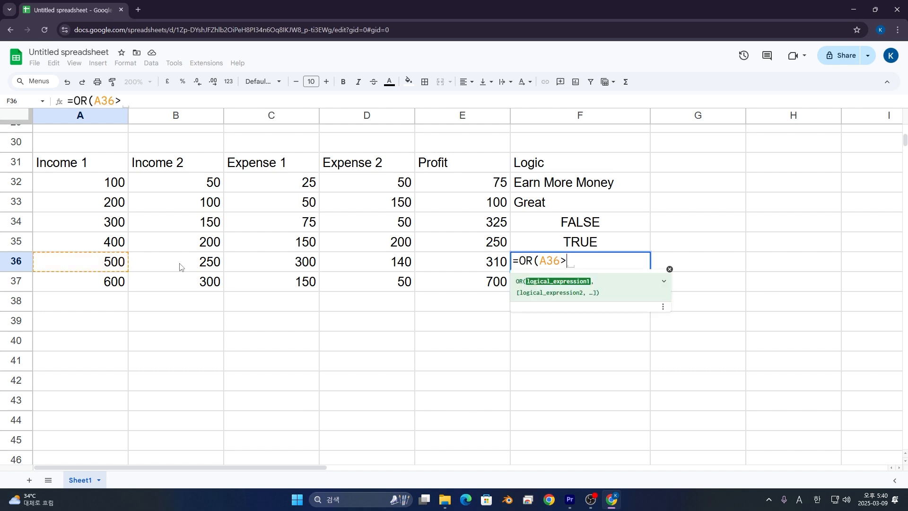
pyautogui.write('400')
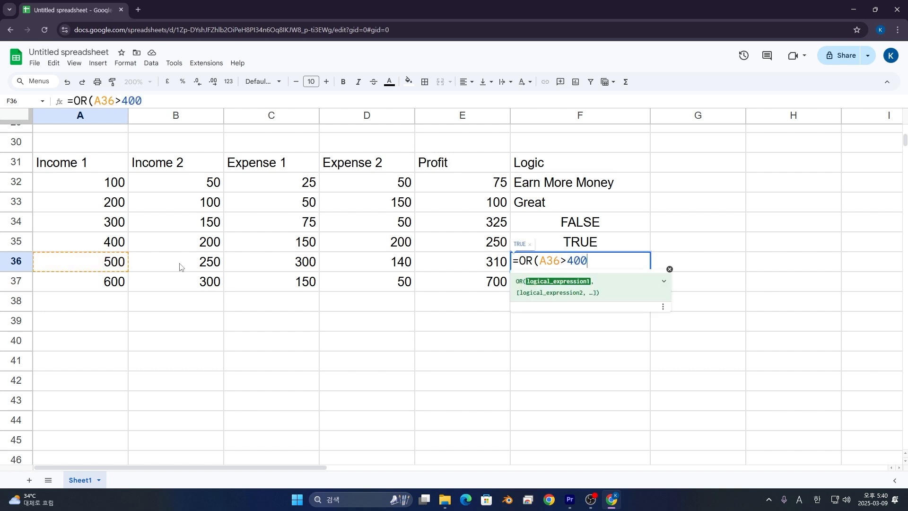
pyautogui.write(',')
pyautogui.click(197, 269)
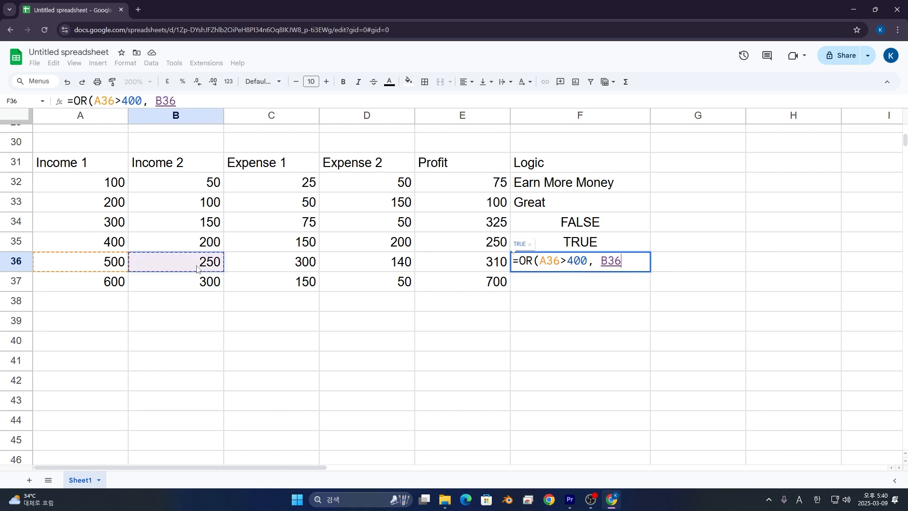
pyautogui.write('<')
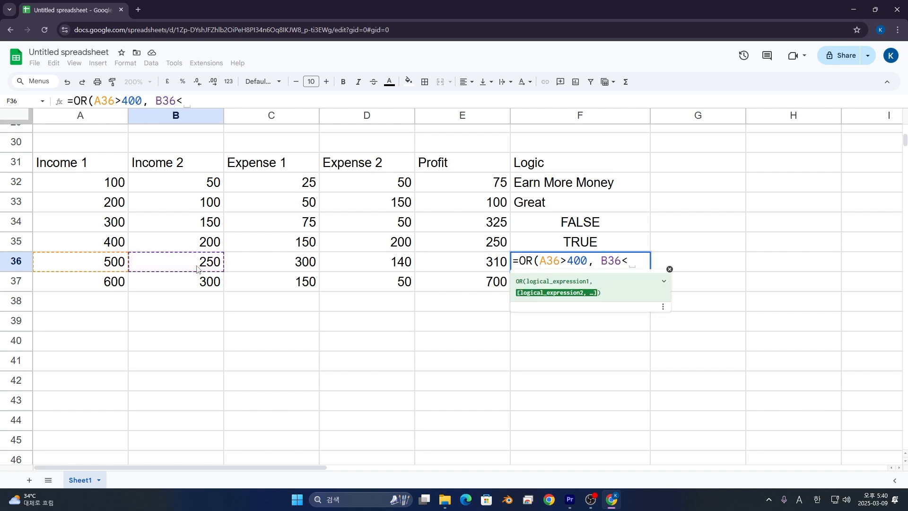
pyautogui.write('100)')
pyautogui.press('Return')
# Replace the F36 formula with an OR formula testing B36 = 300 and C36 = 100.
pyautogui.press('Up')
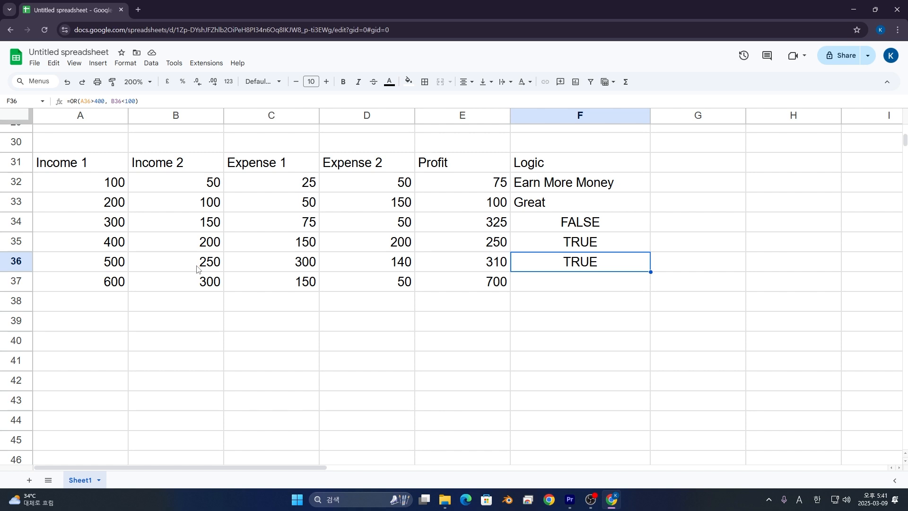
pyautogui.write('=OR (')
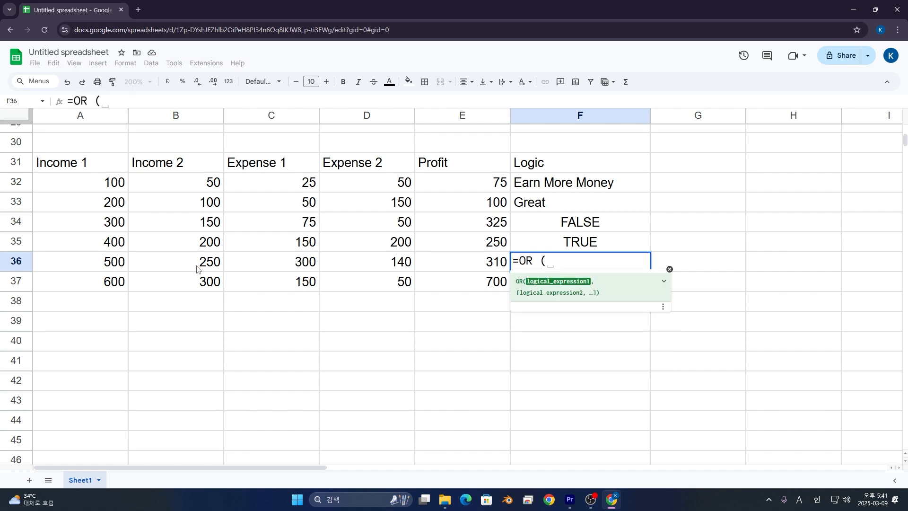
pyautogui.click(197, 269)
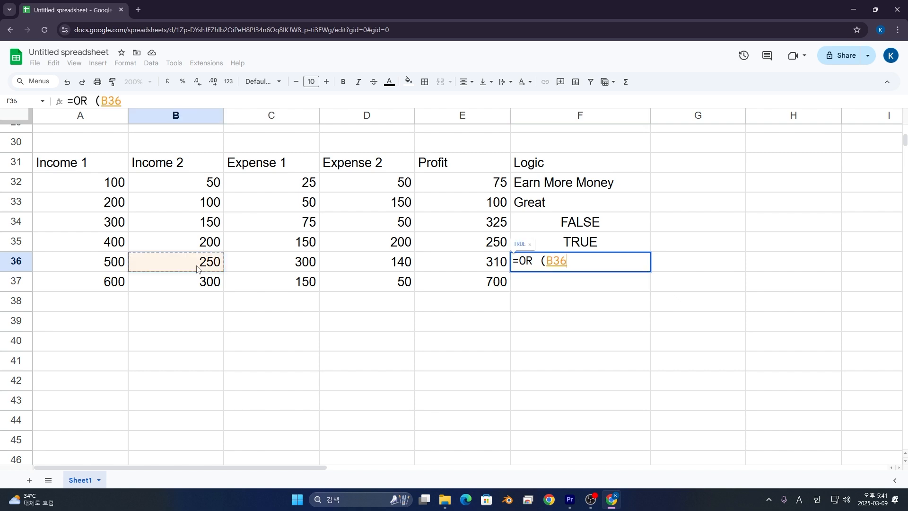
pyautogui.write('= 300,')
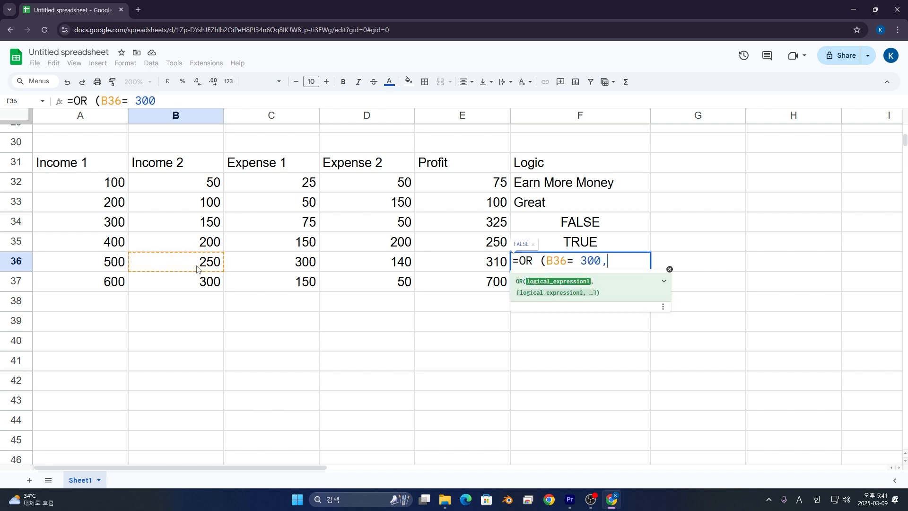
pyautogui.click(291, 271)
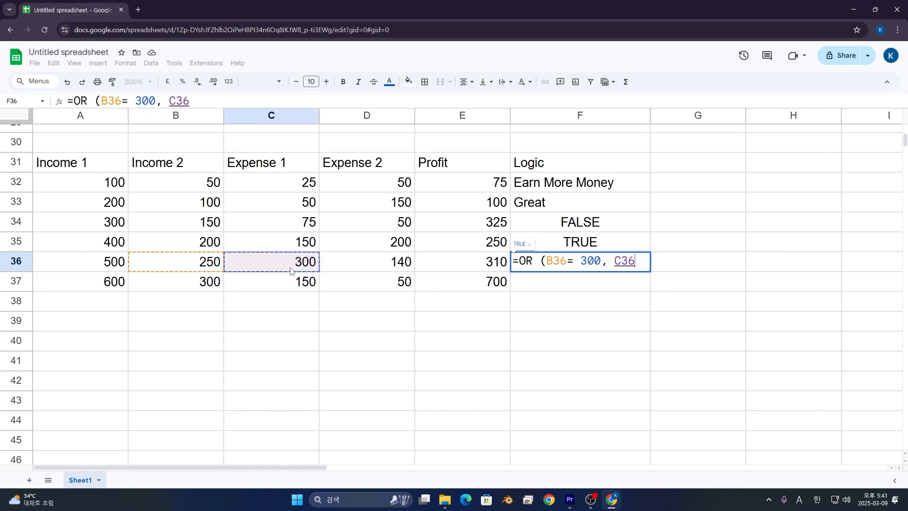
pyautogui.write('= 100')
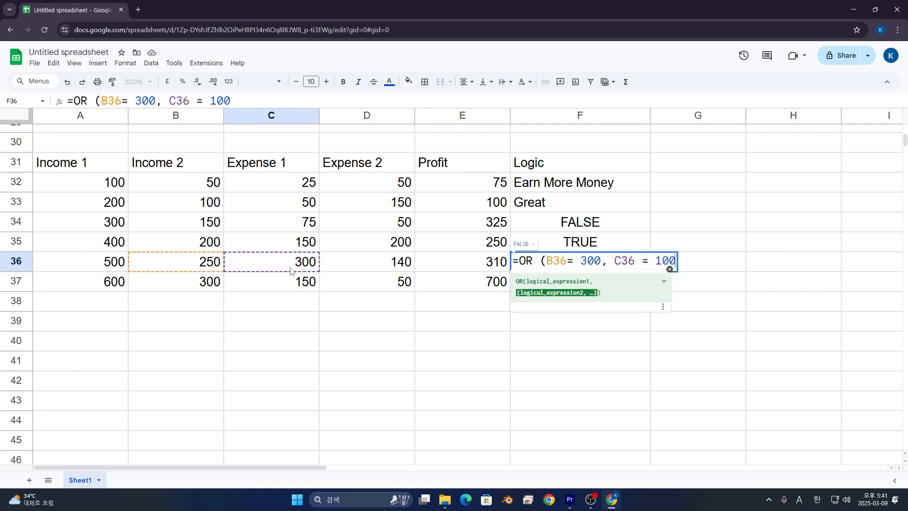
pyautogui.write(')')
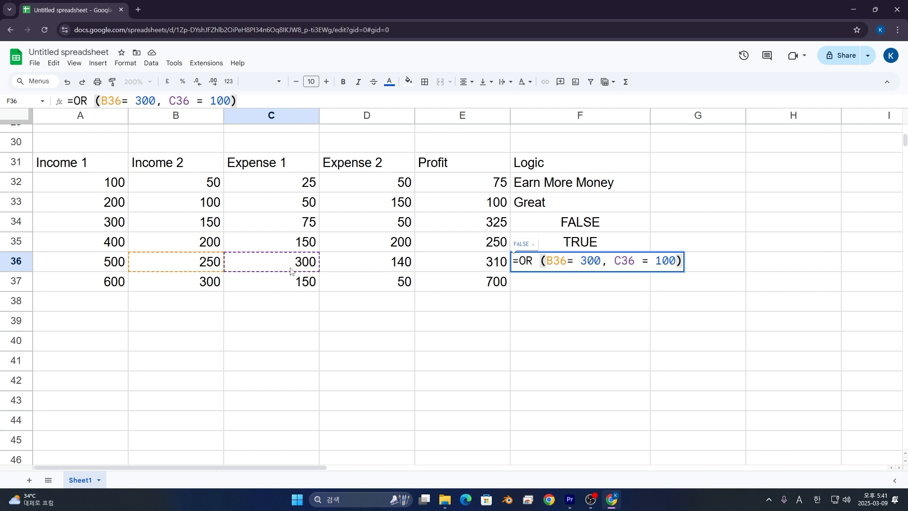
pyautogui.press('Return')
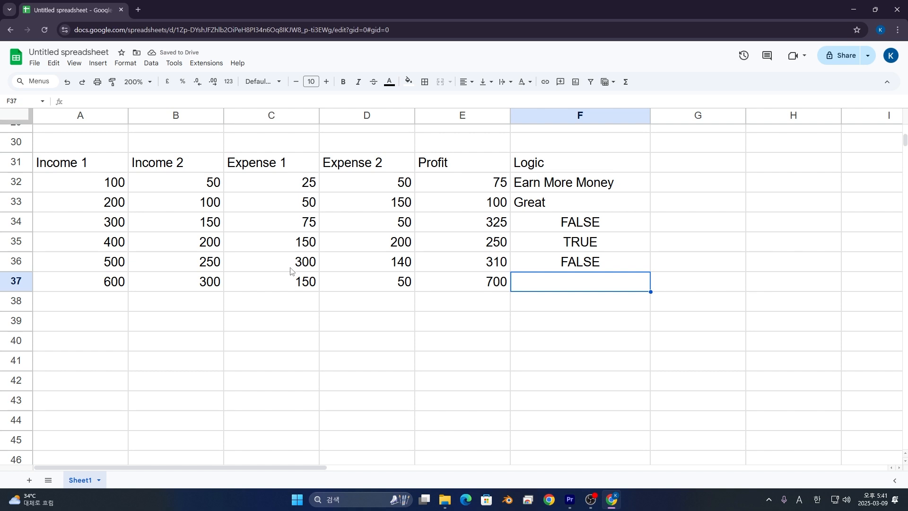
# Enter a NOT formula in F37 with the condition C37 = 150.
pyautogui.write('=NOT')
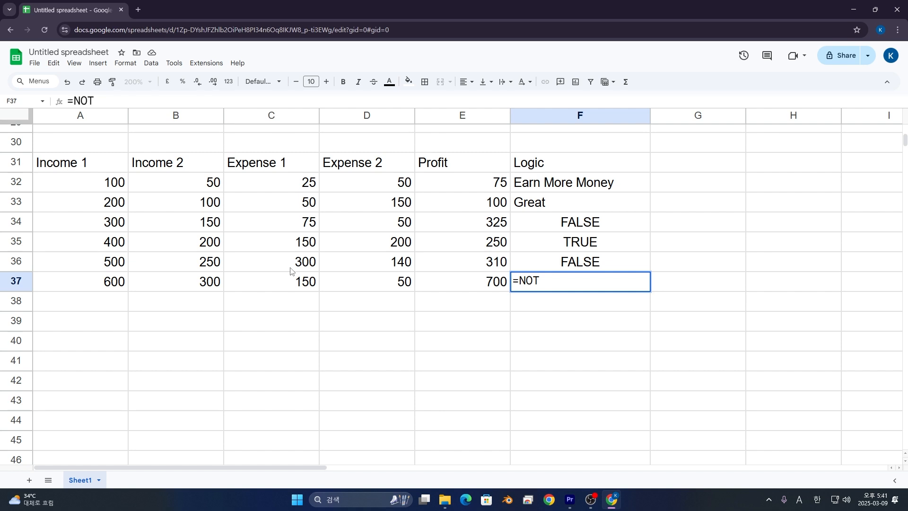
pyautogui.write(' (')
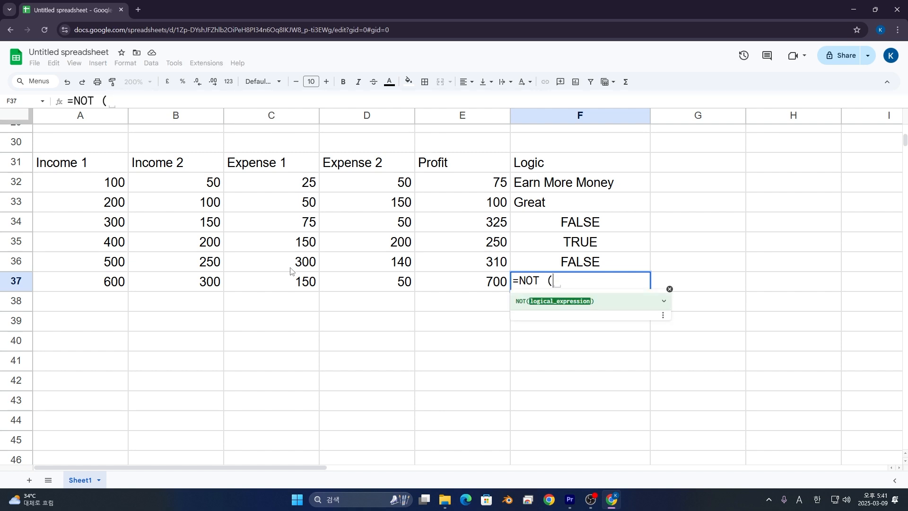
pyautogui.click(283, 284)
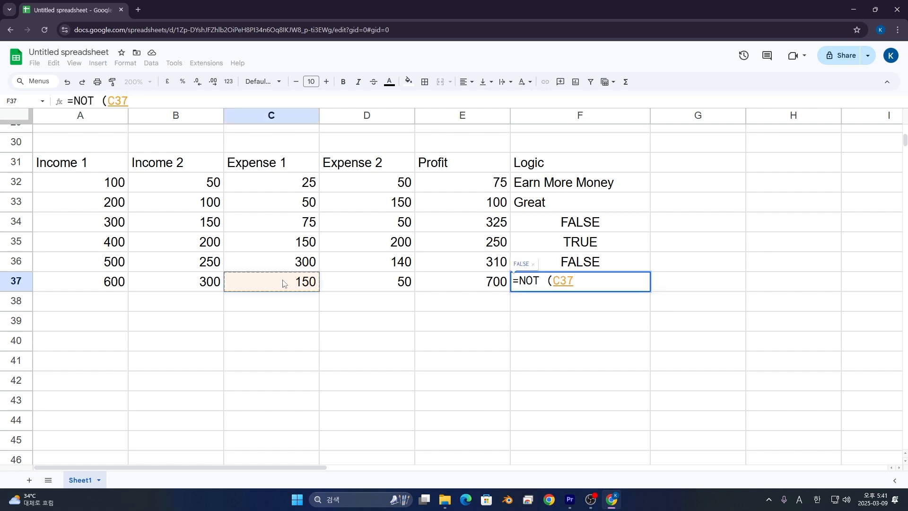
pyautogui.write('= 150')
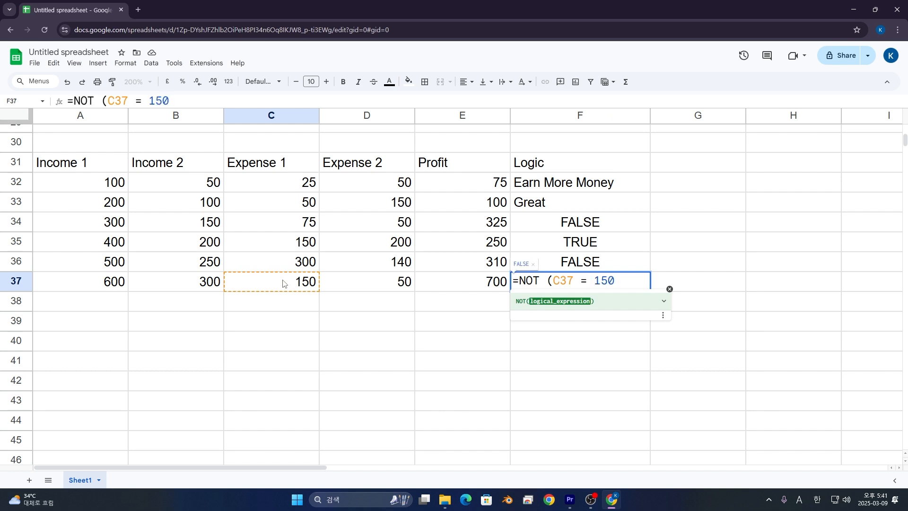
pyautogui.write(')')
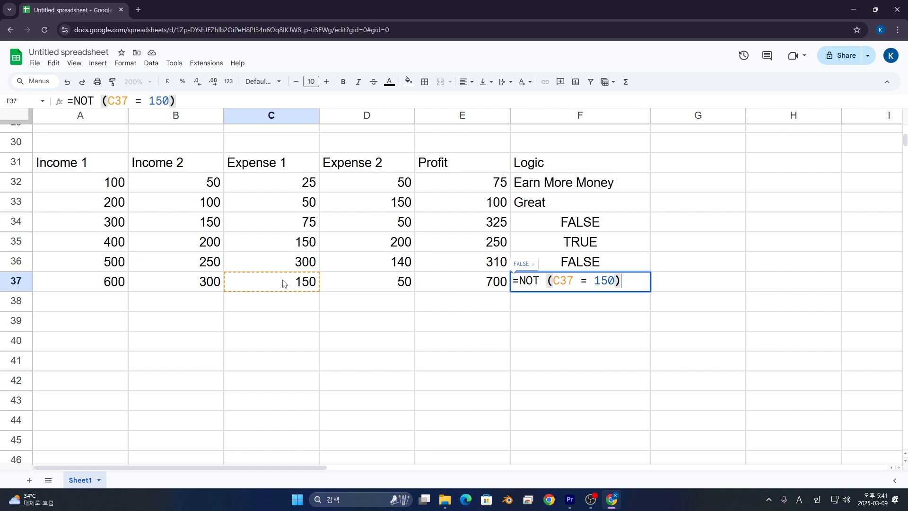
pyautogui.press('Return')
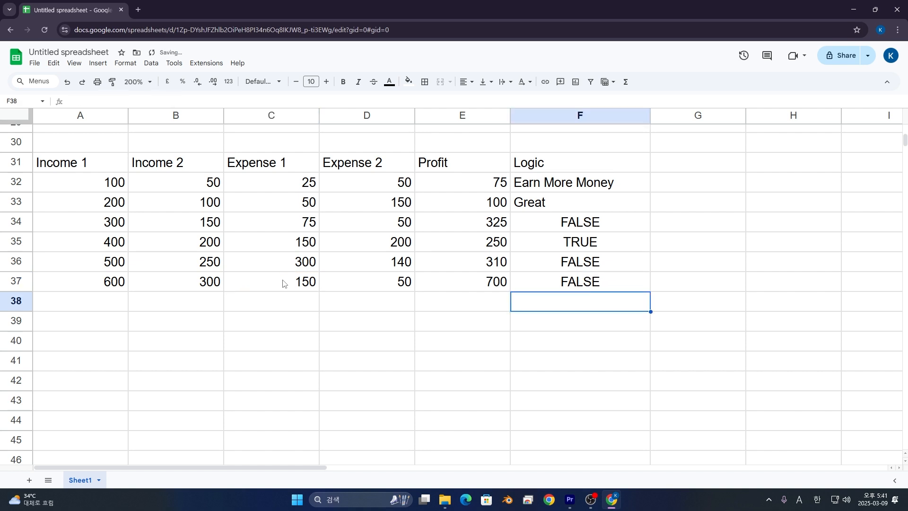
# Change the comparison value in the F37 NOT formula to 157.
pyautogui.click(583, 279)
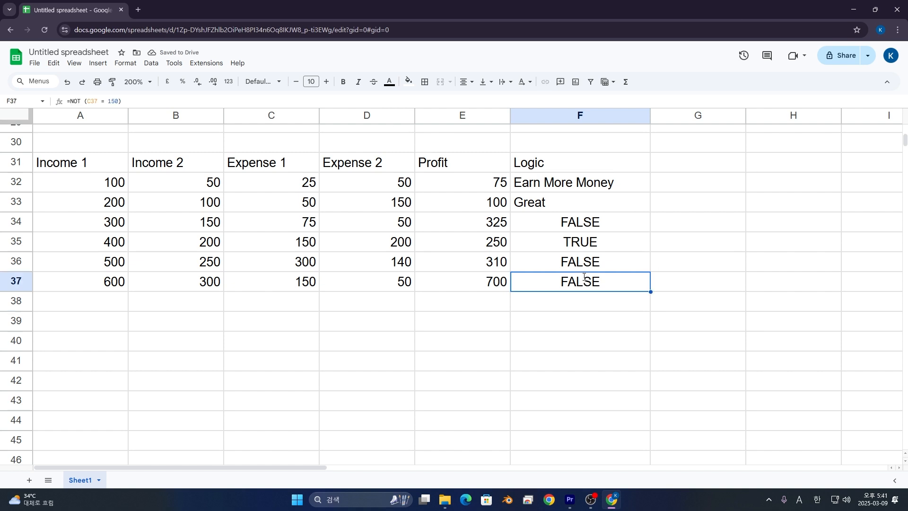
pyautogui.doubleClick(577, 278)
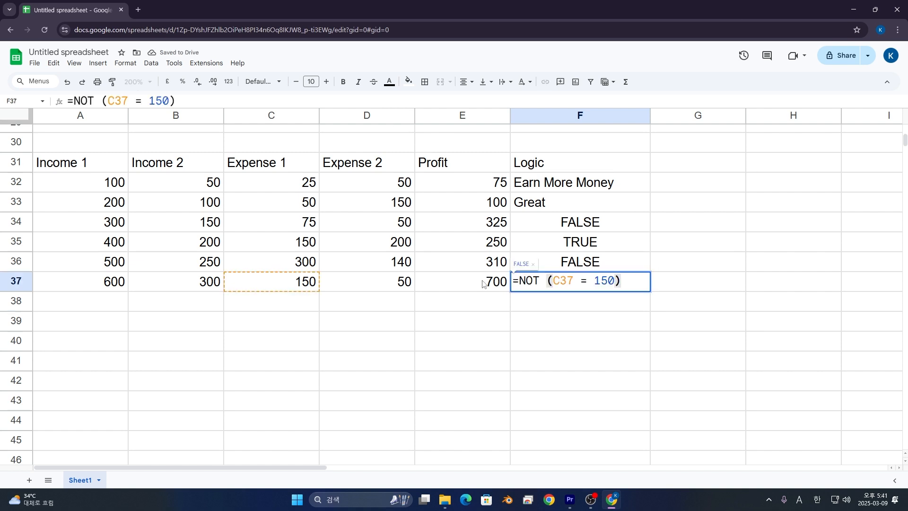
pyautogui.click(615, 281)
pyautogui.press('BackSpace')
pyautogui.write('7')
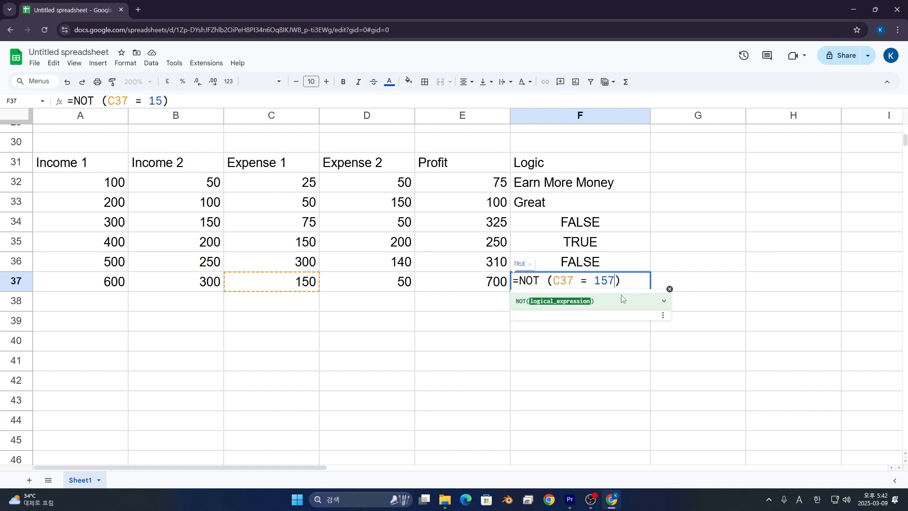
pyautogui.press('Return')
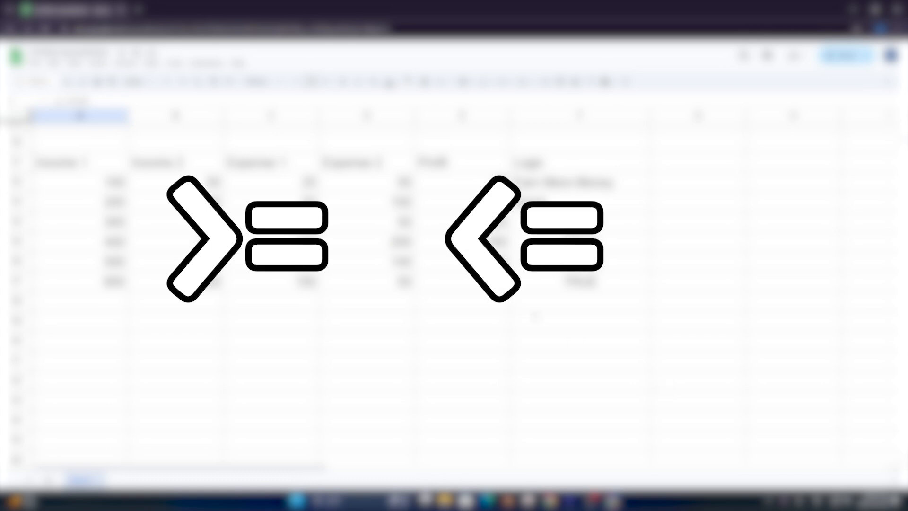
# Clear all formulas under the Logic heading, in cells F32 to F37.
pyautogui.click(546, 183)
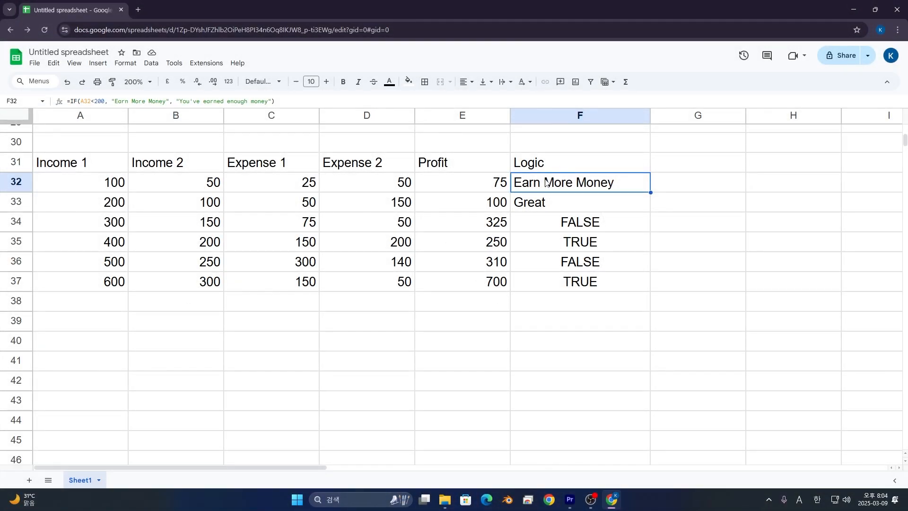
pyautogui.hotkey('shift', 'Down')
pyautogui.hotkey('shift', 'Down')
pyautogui.hotkey('shift', 'Down')
pyautogui.hotkey('shift', 'Down')
pyautogui.hotkey('shift', 'Down')
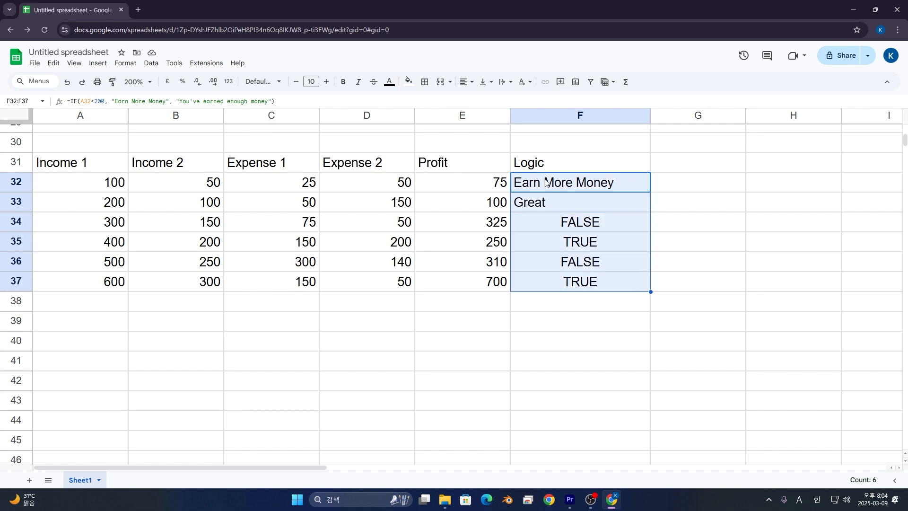
pyautogui.press('Delete')
# Start an AND formula in F32 with A32 as the first cell reference.
pyautogui.click(547, 183)
pyautogui.write('=AND')
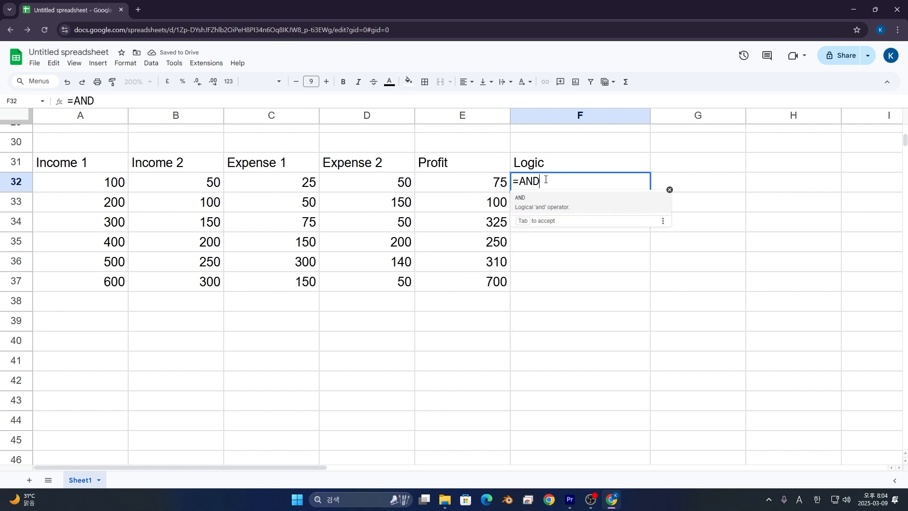
pyautogui.write('(')
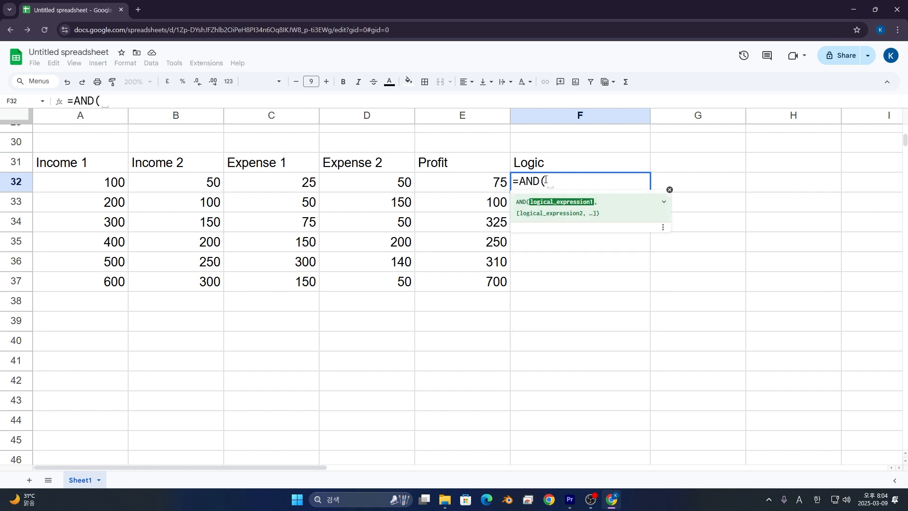
pyautogui.click(123, 184)
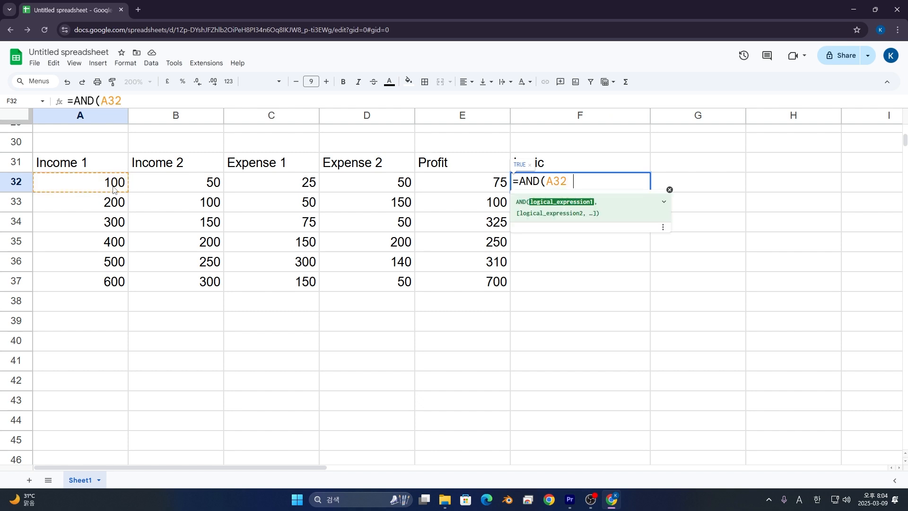
# Complete the formula in F32 as =AND(A32 >= 100, B32 >= 50).
pyautogui.write('>= 100)')
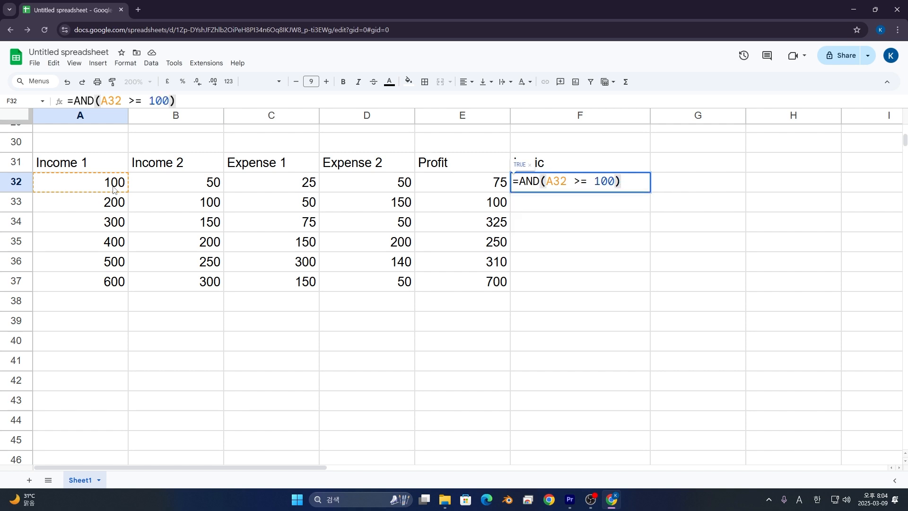
pyautogui.press('Left')
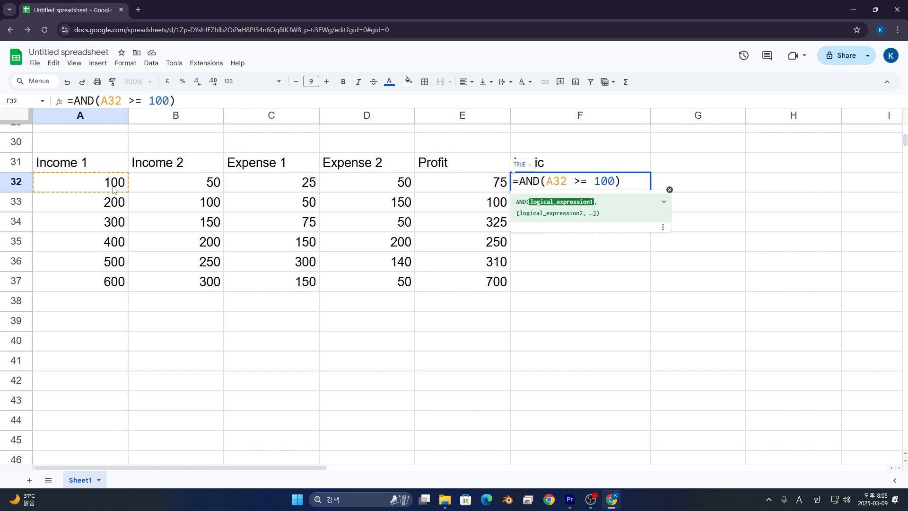
pyautogui.write(',')
pyautogui.click(159, 185)
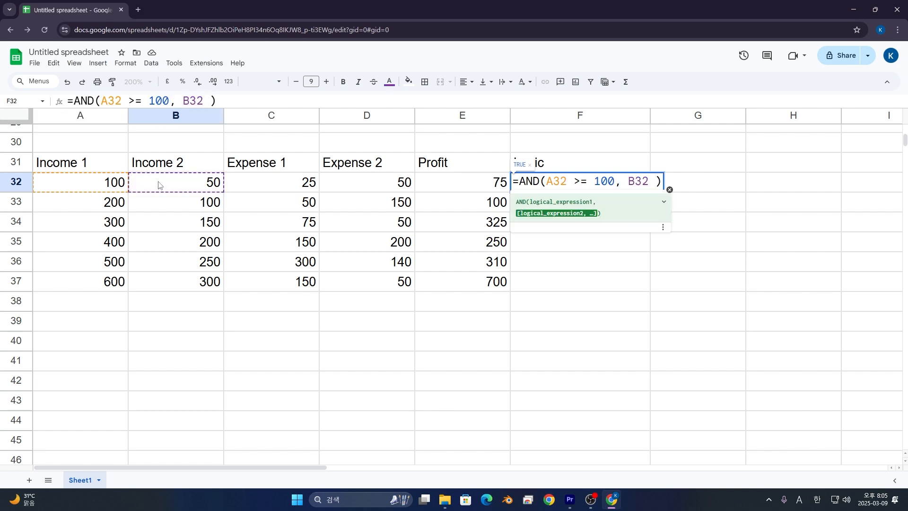
pyautogui.write('>=  ')
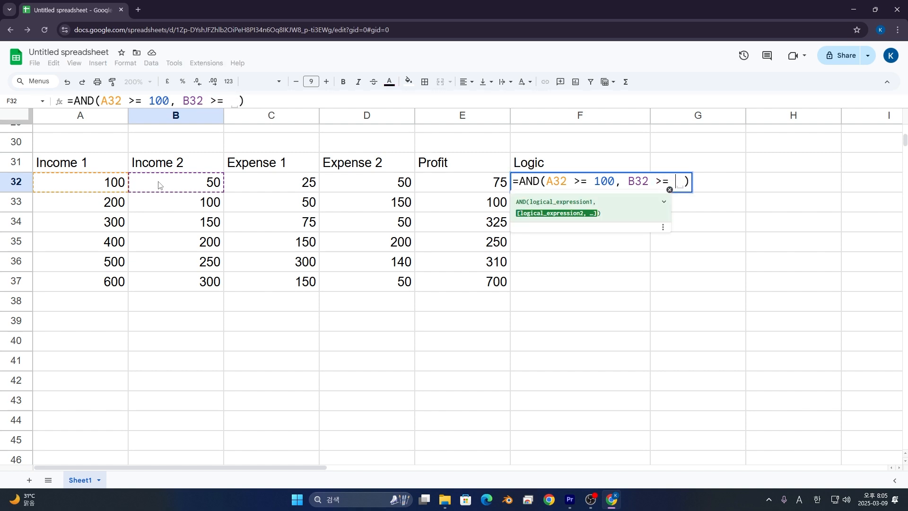
pyautogui.write('50')
pyautogui.press('Return')
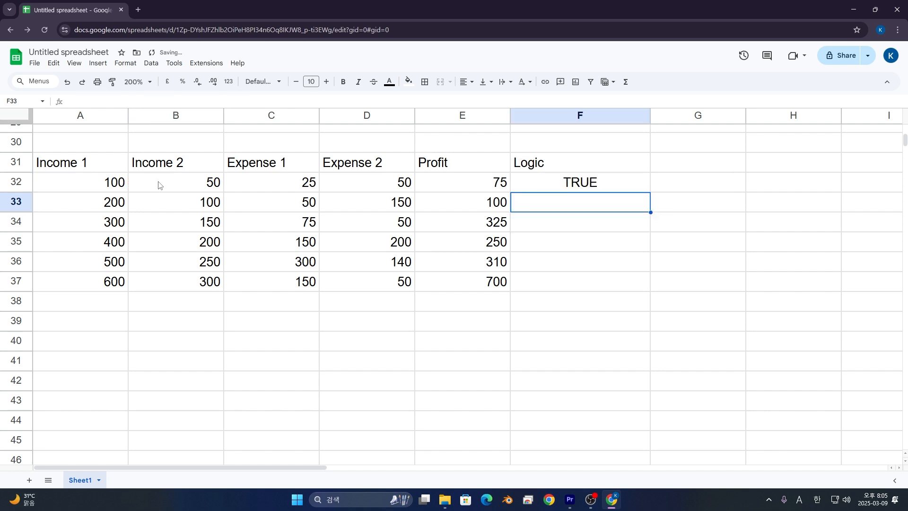
# Review the two conditions of the AND formula in F32 without changing it.
pyautogui.click(625, 180)
pyautogui.doubleClick(622, 182)
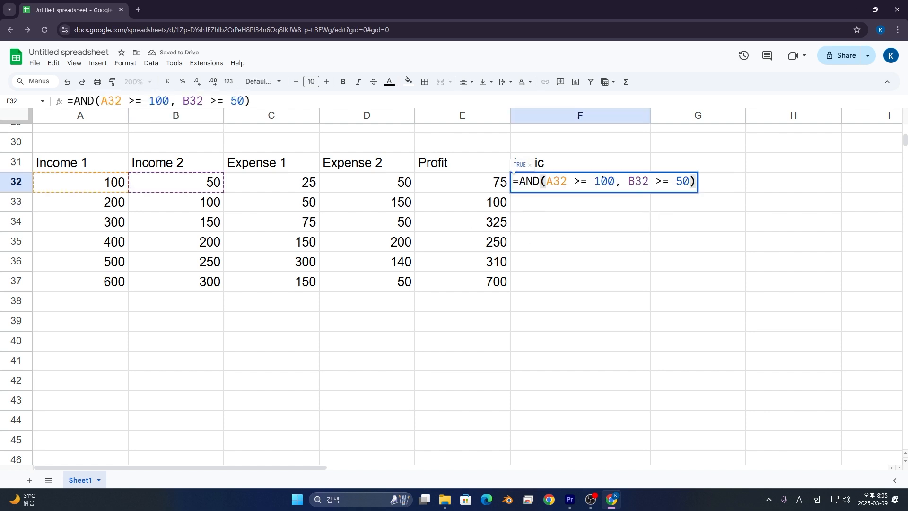
pyautogui.doubleClick(602, 181)
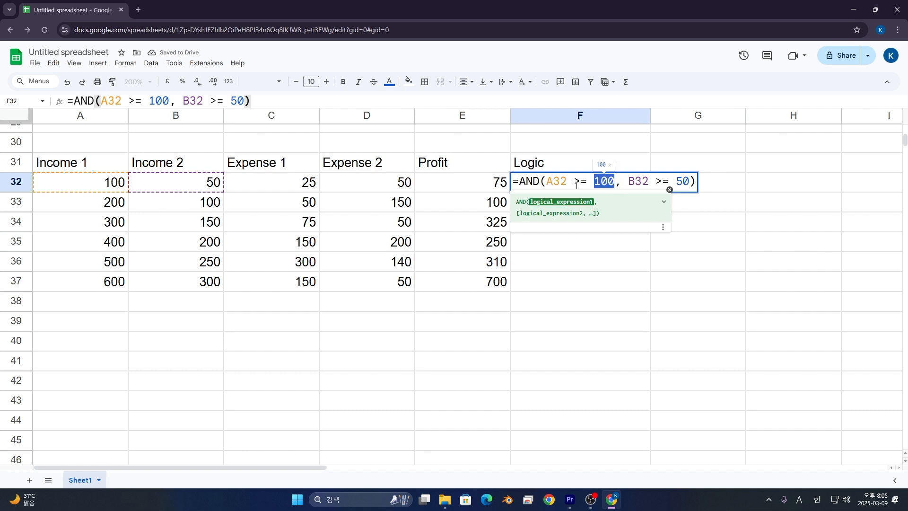
pyautogui.click(650, 180)
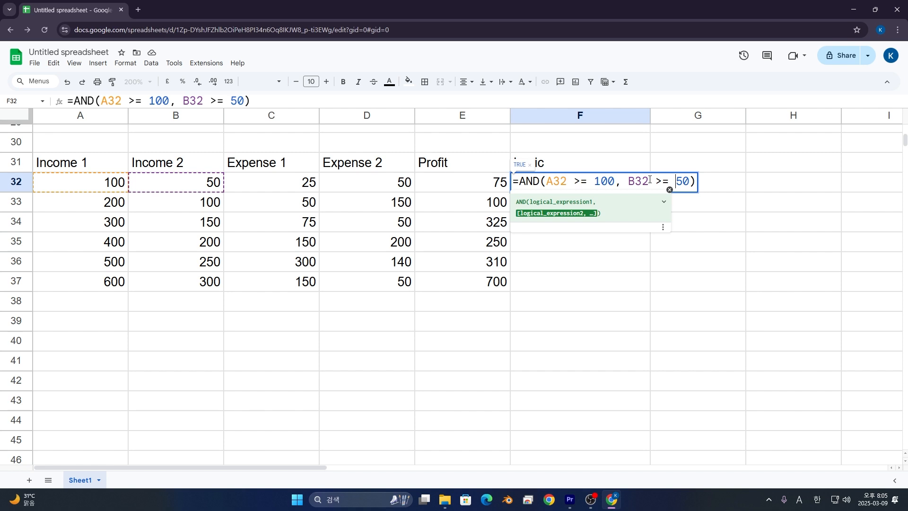
pyautogui.click(172, 184)
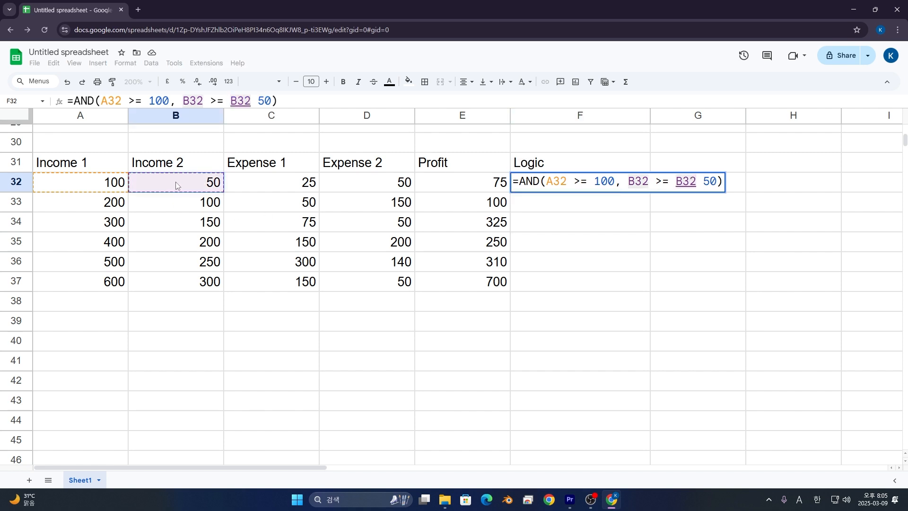
pyautogui.press('Escape')
# Set the Income 2 value in B32 to 55.
pyautogui.click(180, 171)
pyautogui.click(184, 190)
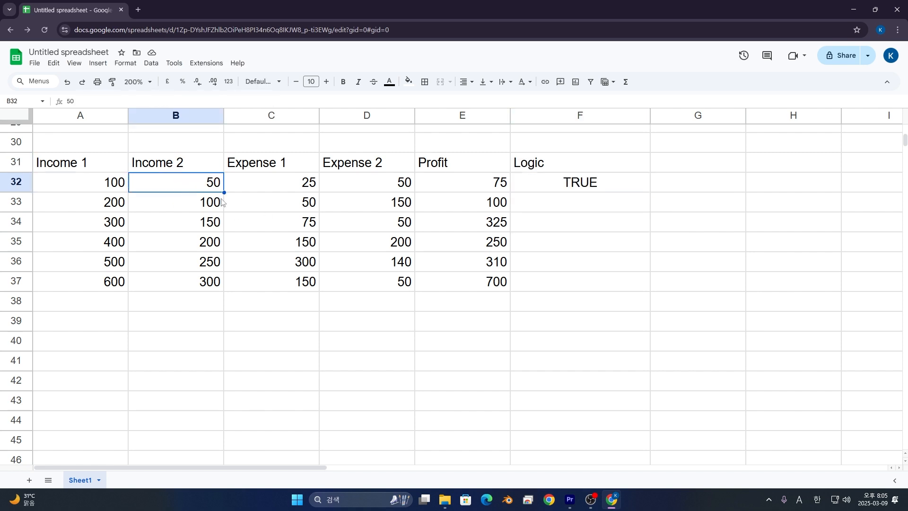
pyautogui.write('55')
pyautogui.press('Return')
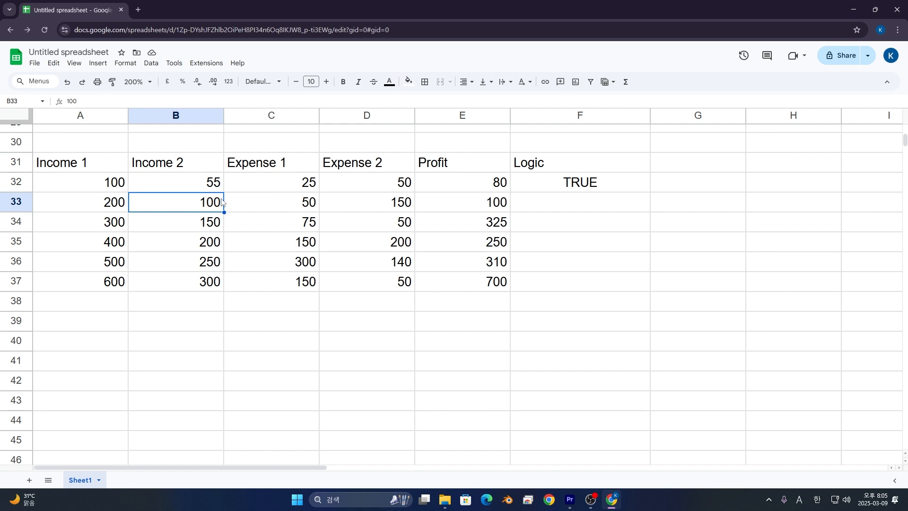
# Enter the formula =AND (A33 <= 100) in the Logic cell F33.
pyautogui.click(536, 206)
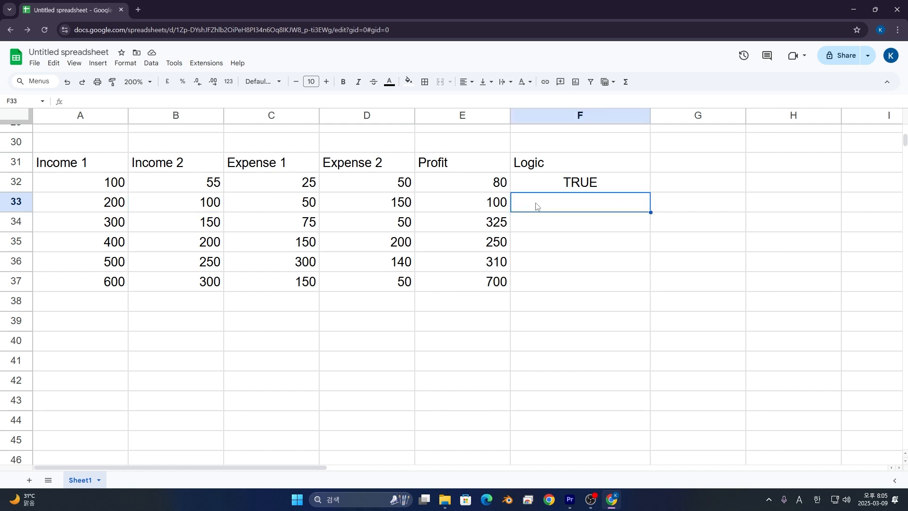
pyautogui.write('=AND')
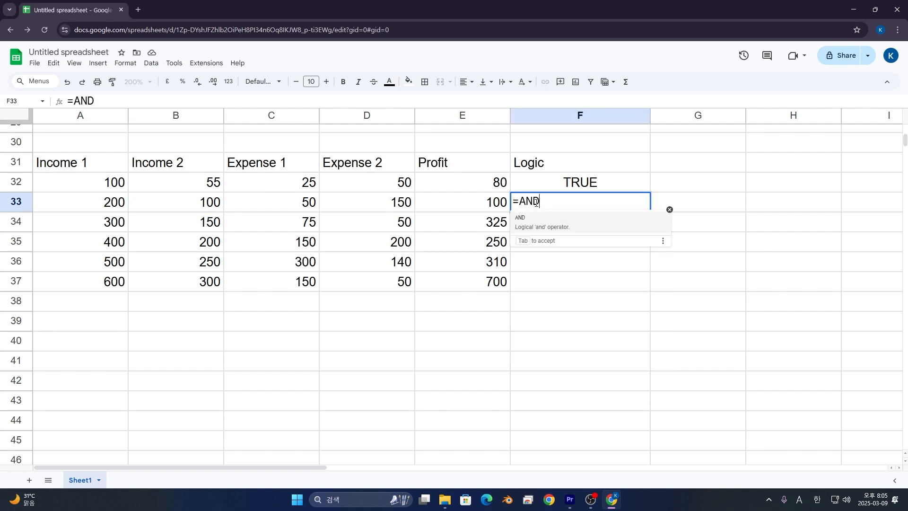
pyautogui.write(' ()')
pyautogui.press('Left')
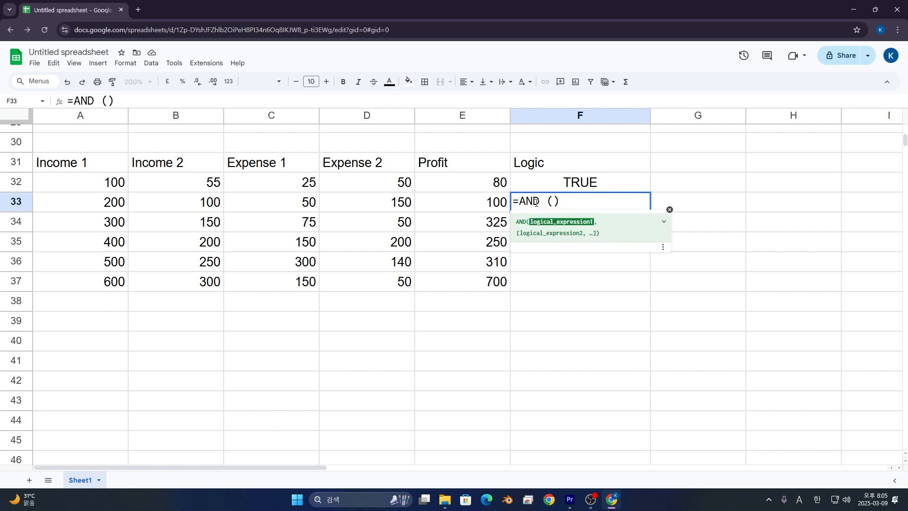
pyautogui.click(106, 202)
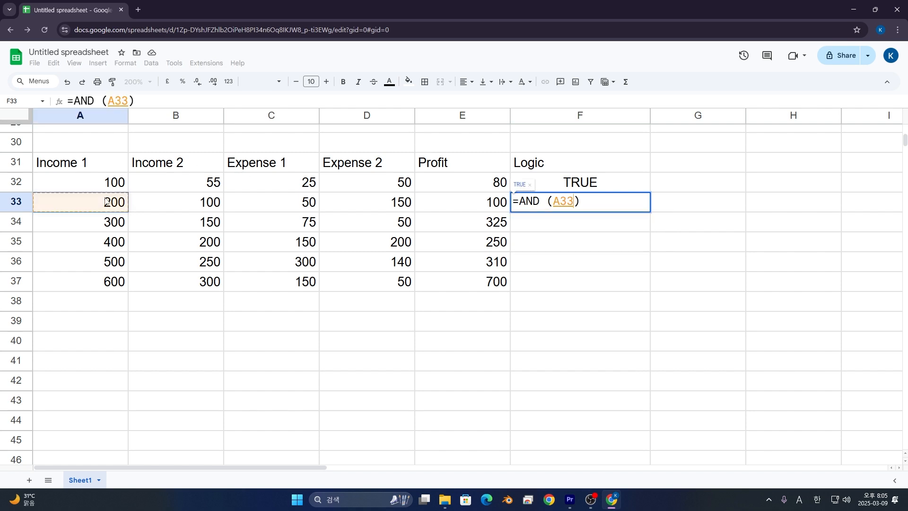
pyautogui.write('<= ')
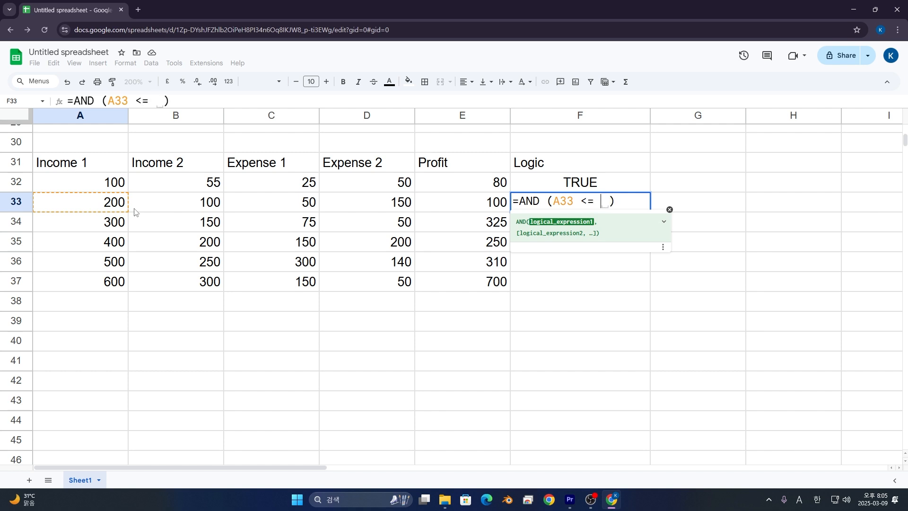
pyautogui.write('100')
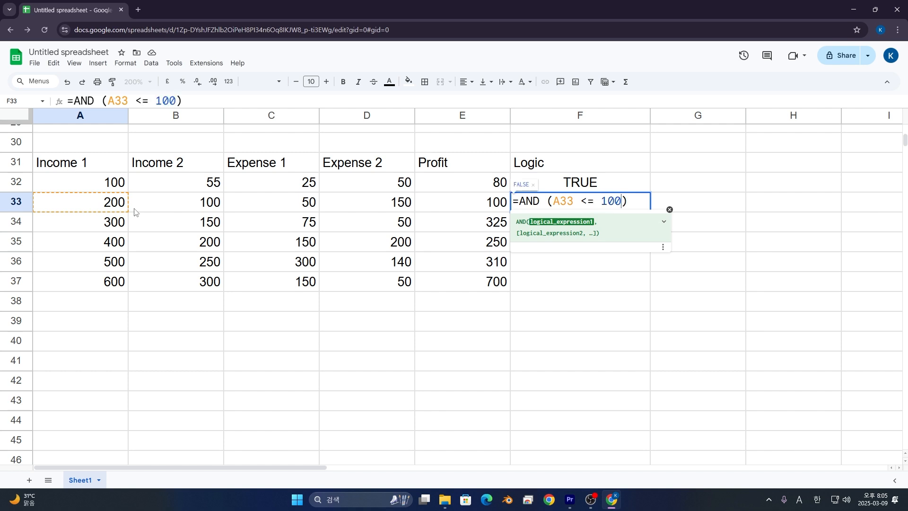
pyautogui.press('Return')
# Change the comparison threshold in the F33 AND formula to 200.
pyautogui.doubleClick(572, 208)
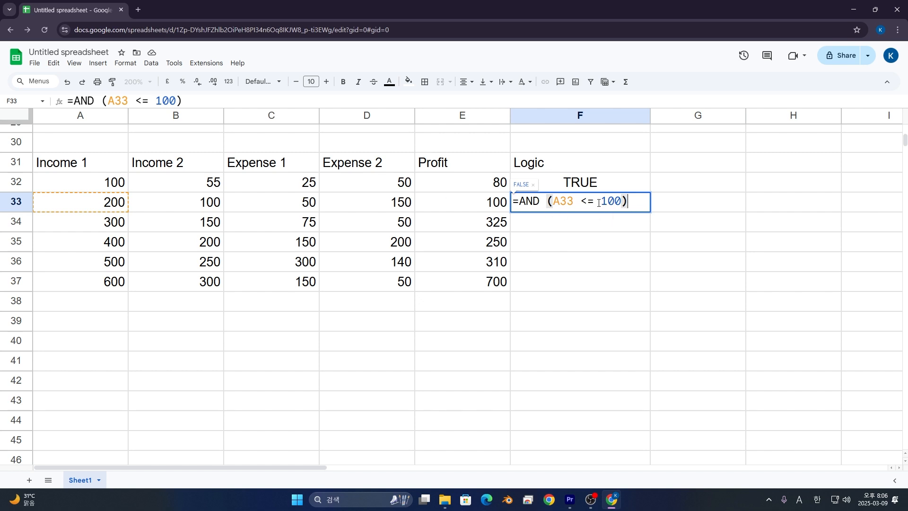
pyautogui.moveTo(601, 203); pyautogui.dragTo(623, 208)
pyautogui.write('200')
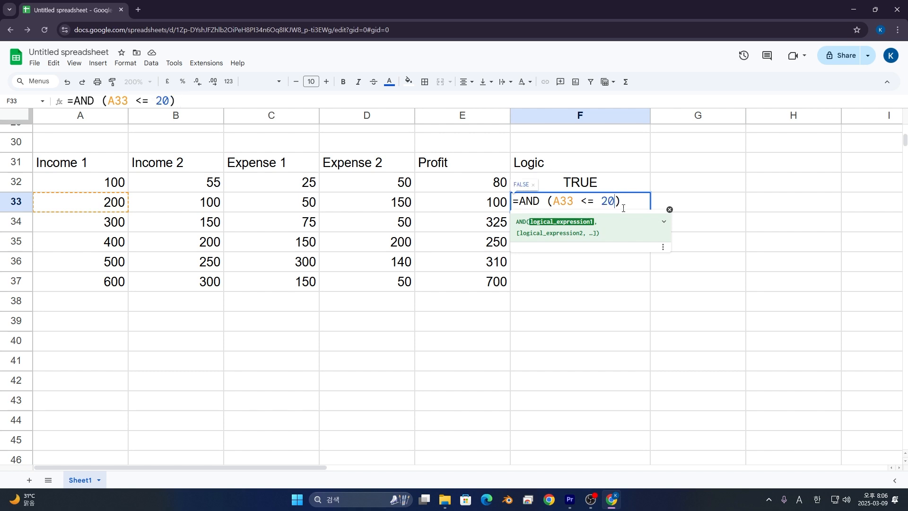
pyautogui.press('Return')
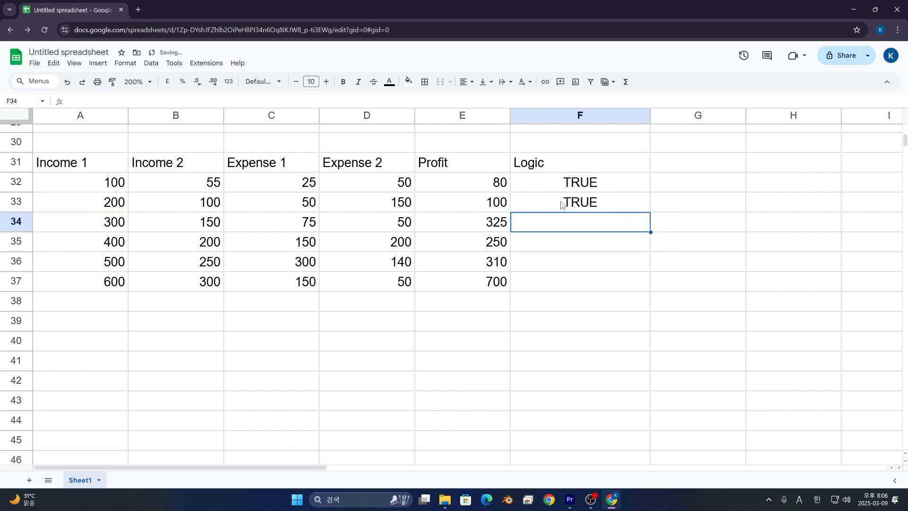
# Set the Income 1 value in A33 to 199 to test the F33 condition.
pyautogui.click(59, 207)
pyautogui.doubleClick(627, 211)
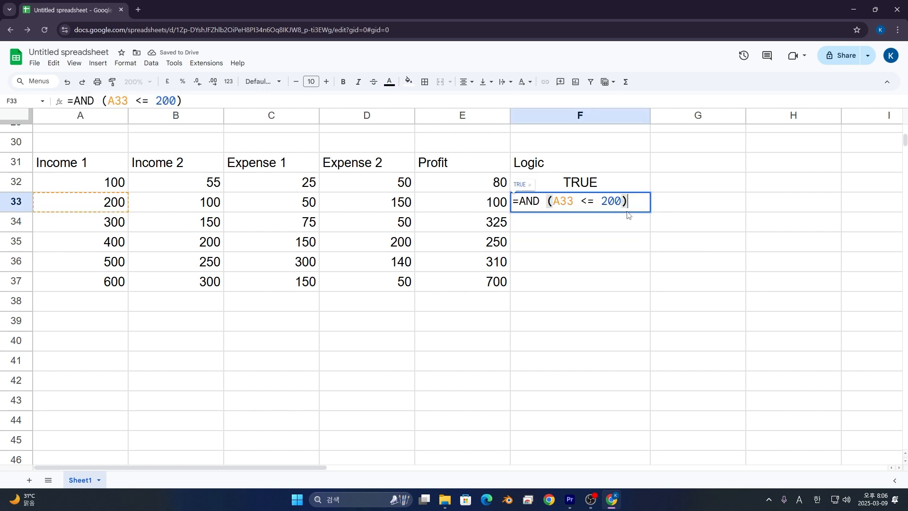
pyautogui.click(107, 205)
pyautogui.write('199')
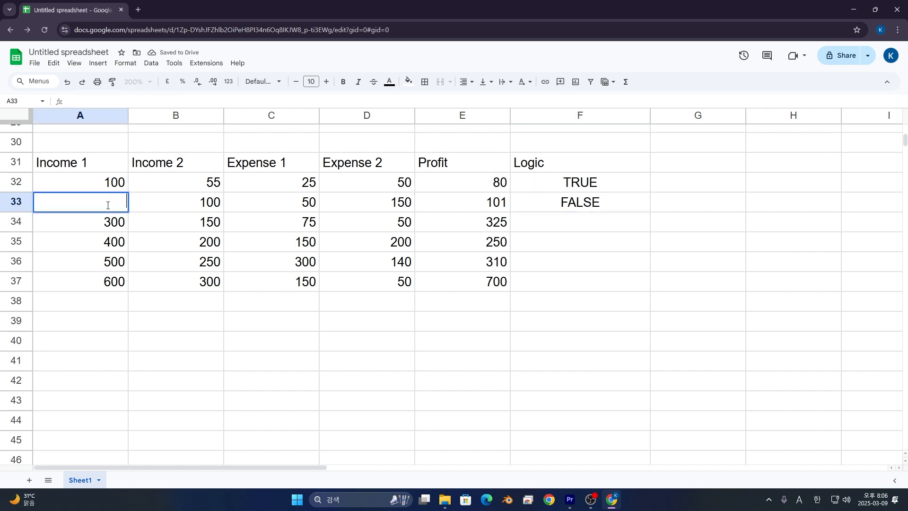
pyautogui.press('Return')
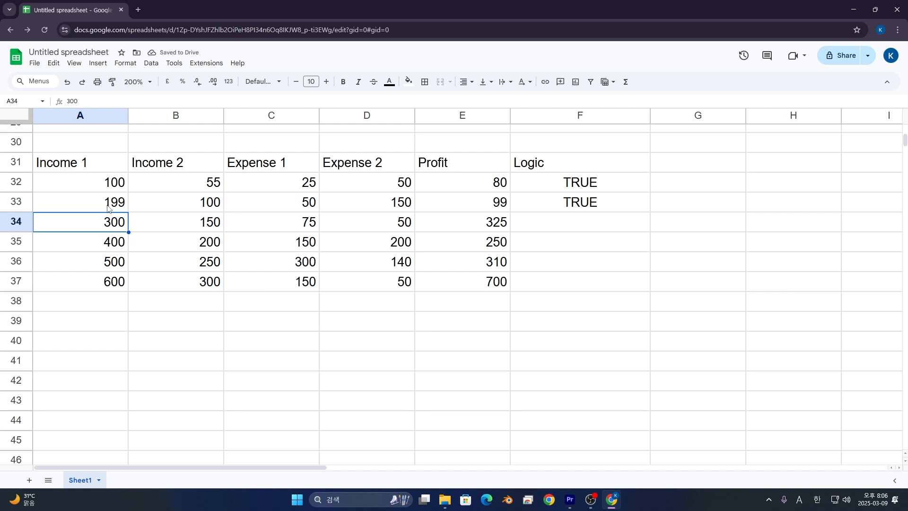
# Clear the AND formulas from the Logic cells F33 and F32.
pyautogui.click(590, 199)
pyautogui.press('Delete')
pyautogui.click(589, 188)
pyautogui.press('Delete')
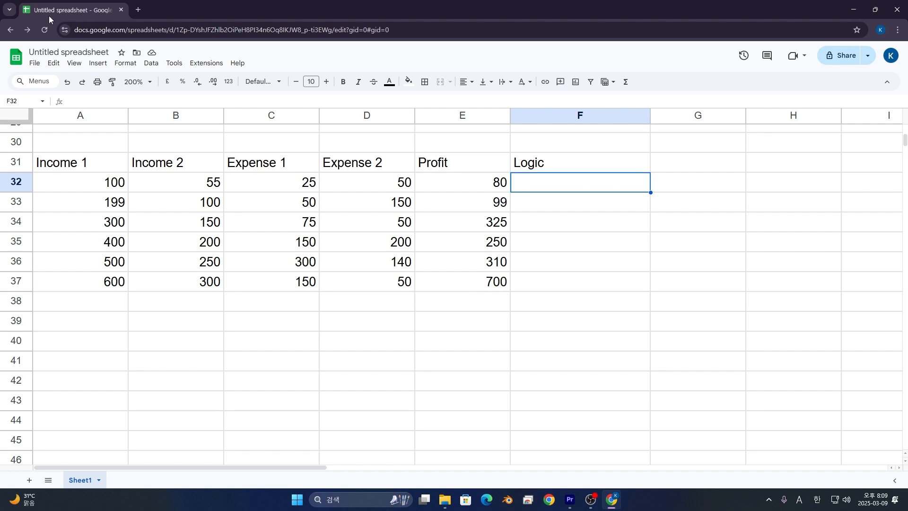
# Create a new blank spreadsheet and set its view zoom to 200%.
pyautogui.click(14, 65)
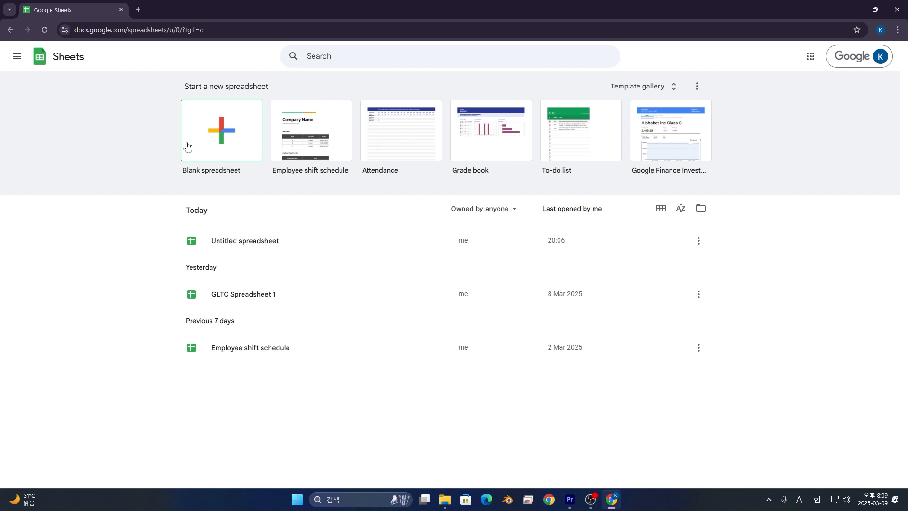
pyautogui.click(187, 147)
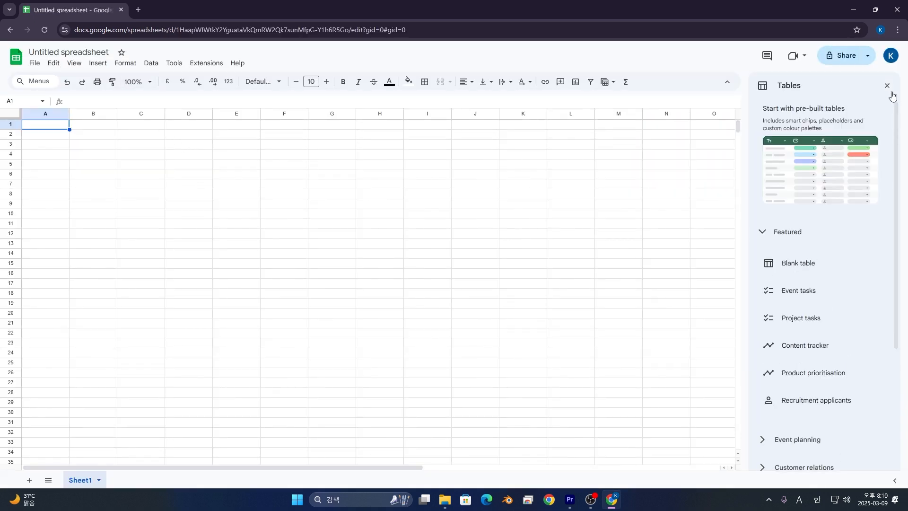
pyautogui.click(887, 86)
pyautogui.click(137, 82)
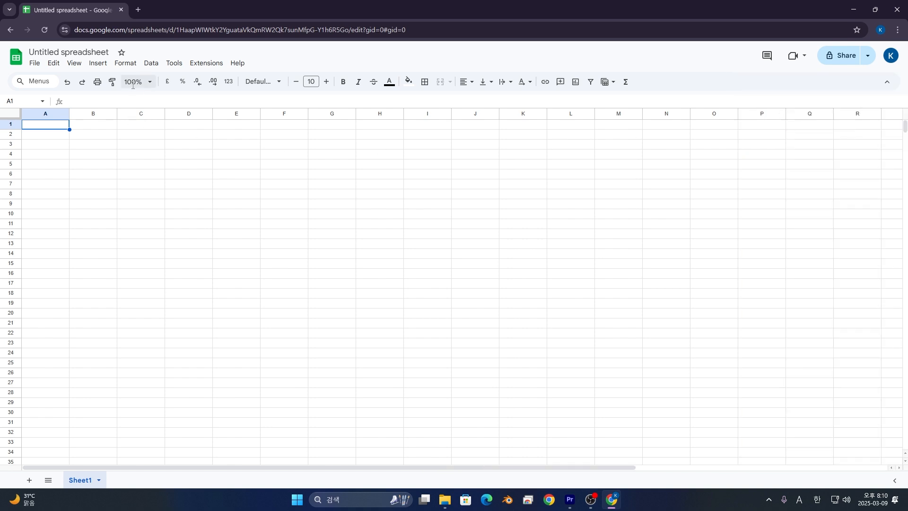
pyautogui.click(134, 191)
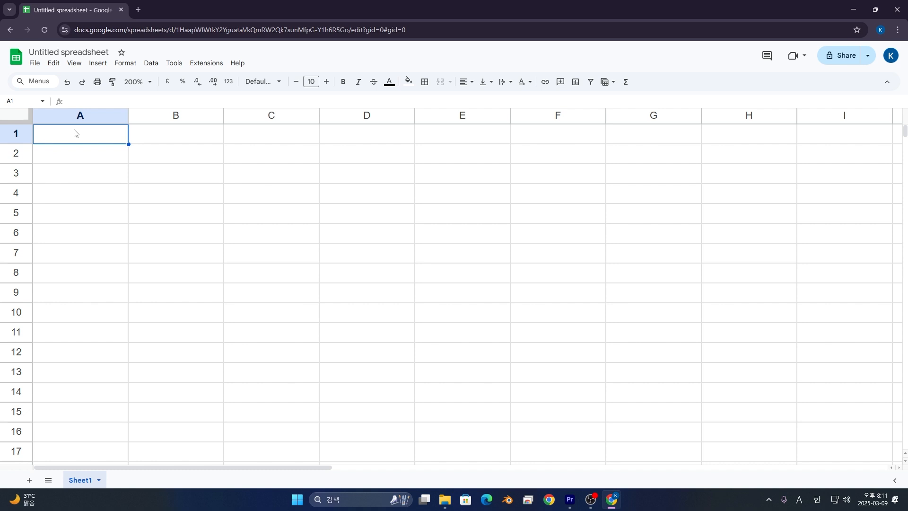
# Enter the column headers Product Name, Product ID, Made in and Price in cells A1 to D1.
pyautogui.write('P')
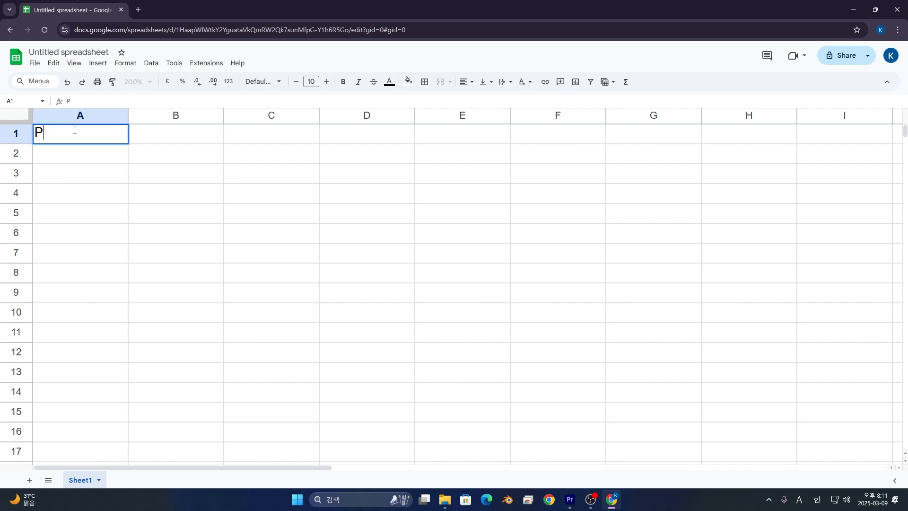
pyautogui.write('roduct Name')
pyautogui.press('Return')
pyautogui.press('Up')
pyautogui.press('Right')
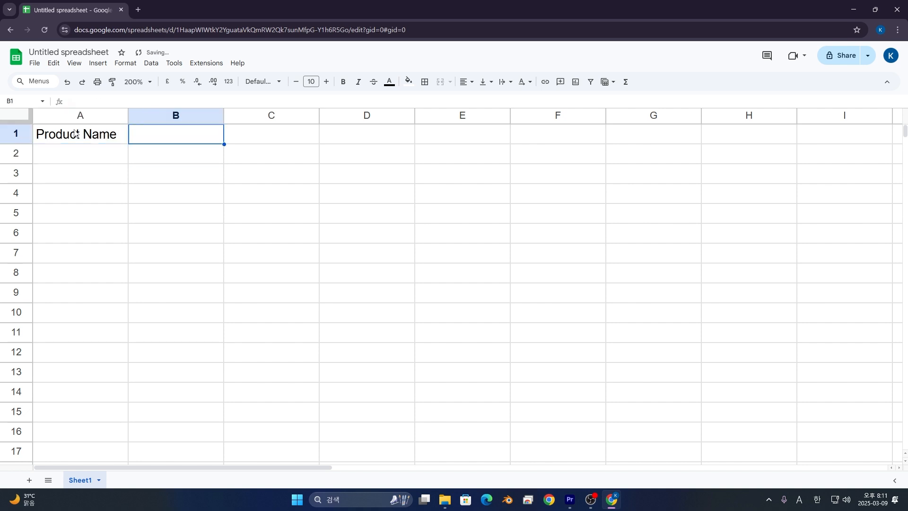
pyautogui.write('Produc')
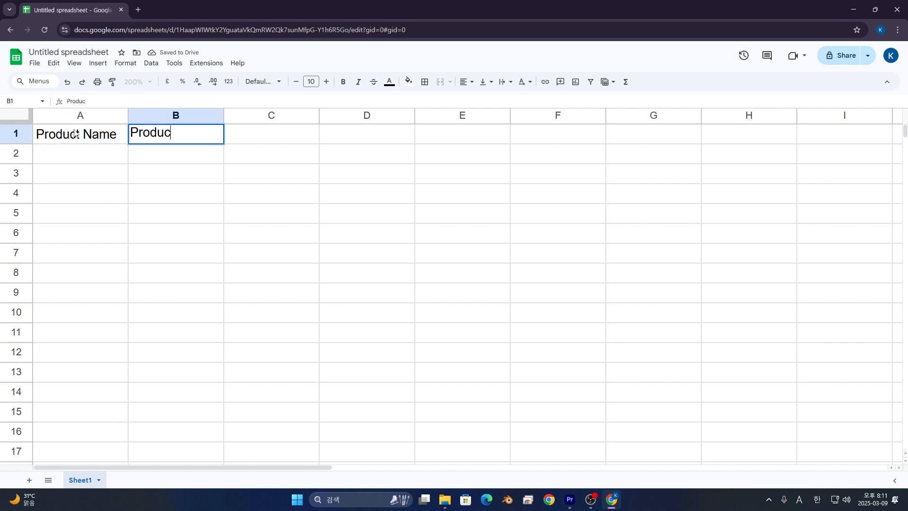
pyautogui.write('t ID')
pyautogui.press('Tab')
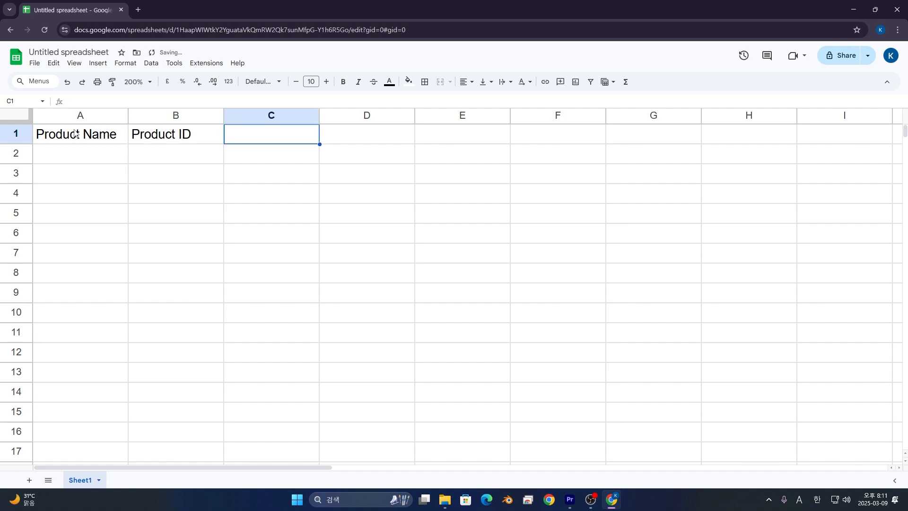
pyautogui.write('Made in')
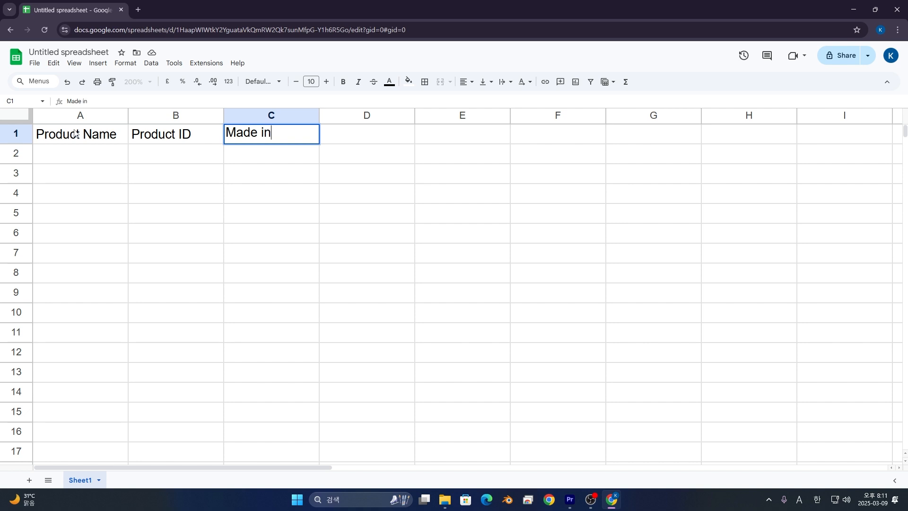
pyautogui.press('Tab')
pyautogui.write('Price')
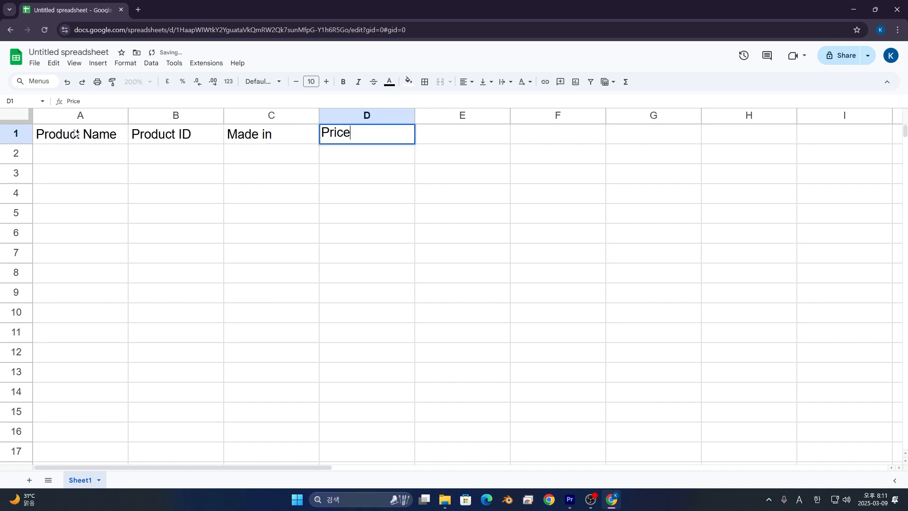
pyautogui.press('Return')
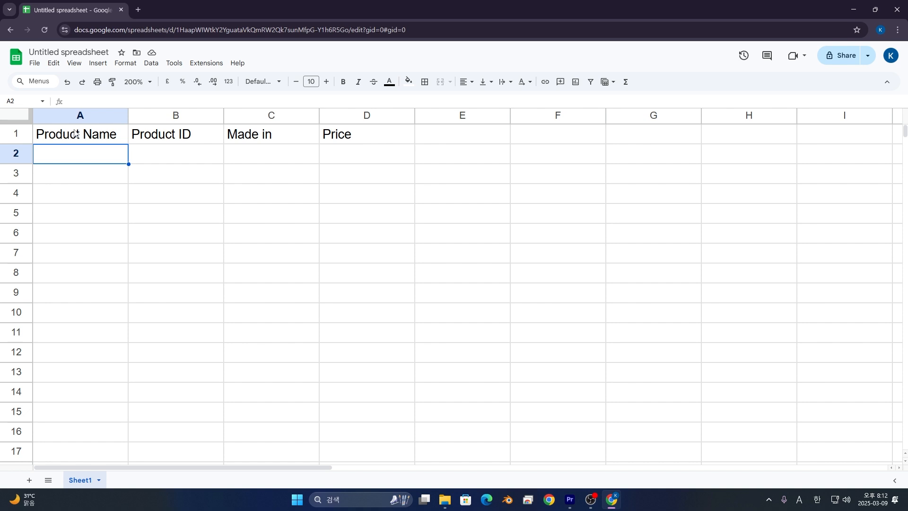
# Enter the product names Pepsi, Coca Cola, Sprite, Fanta and Miranda in cells A2 to A6.
pyautogui.write('Pepsi')
pyautogui.press('Return')
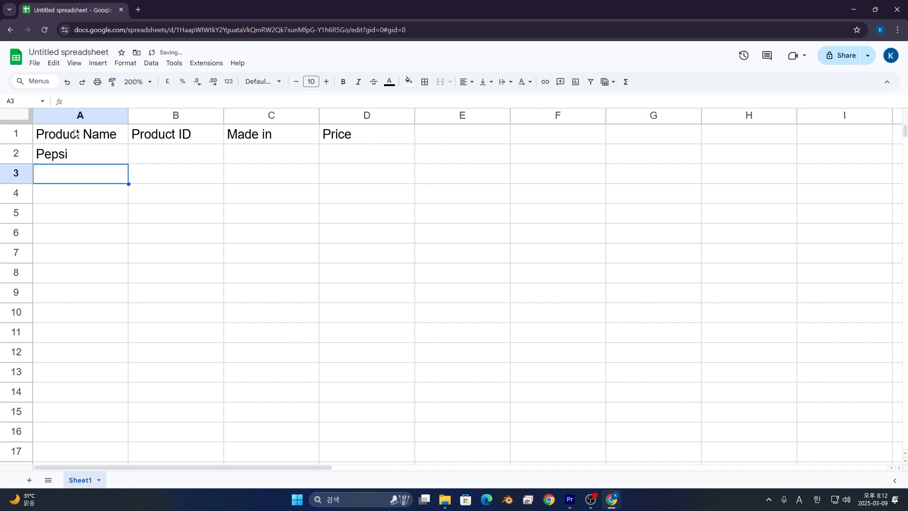
pyautogui.write('C')
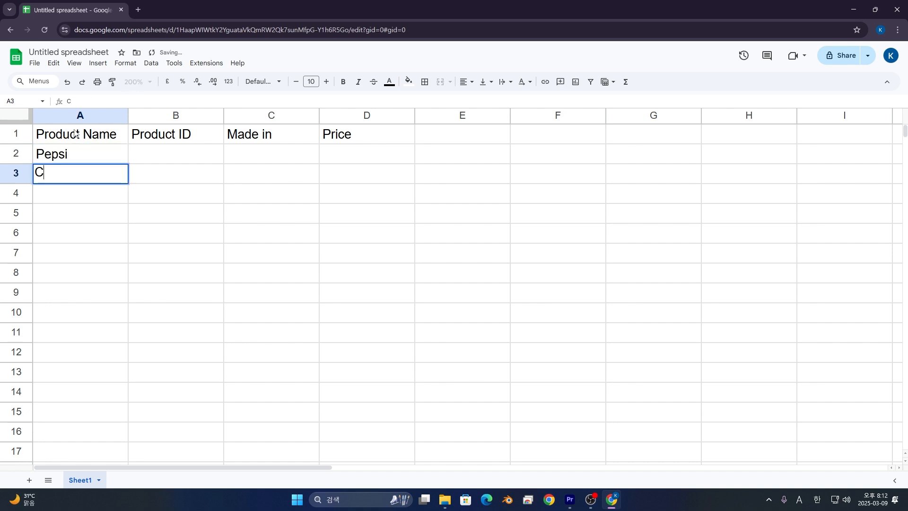
pyautogui.write('oca Cola')
pyautogui.press('Return')
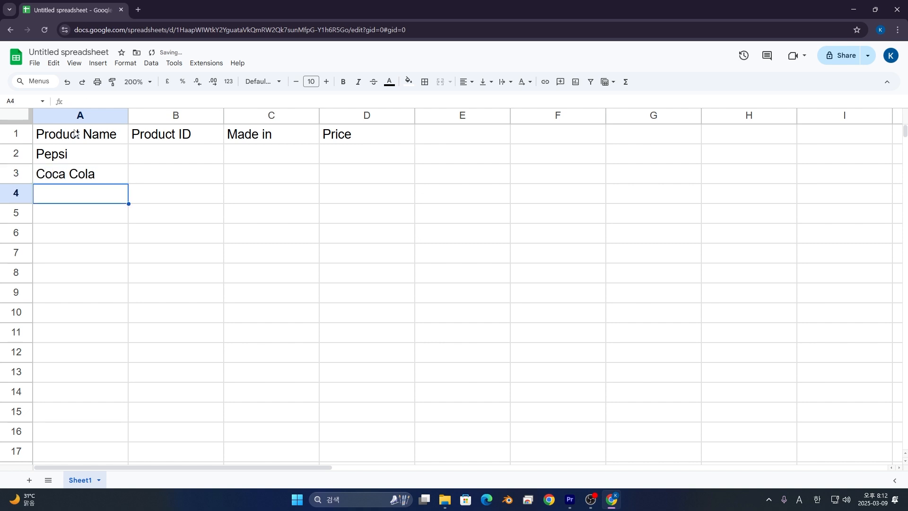
pyautogui.write('Sprite')
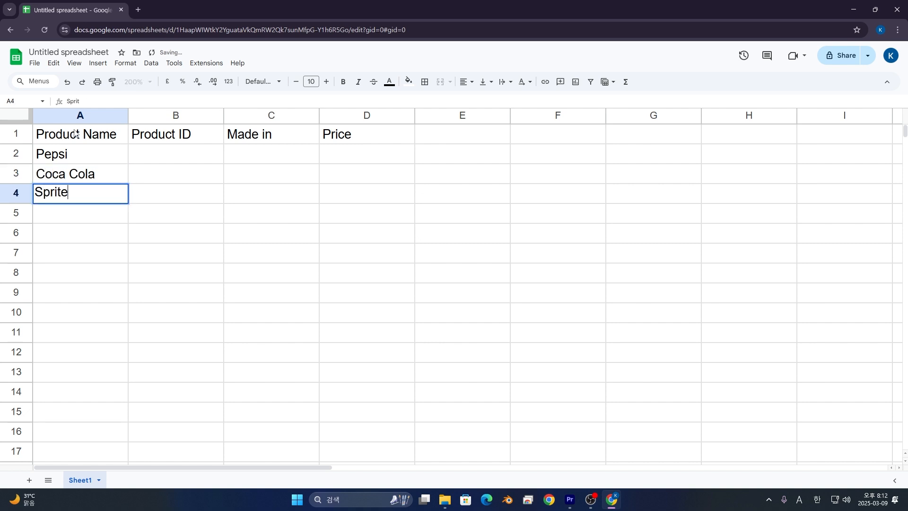
pyautogui.press('Return')
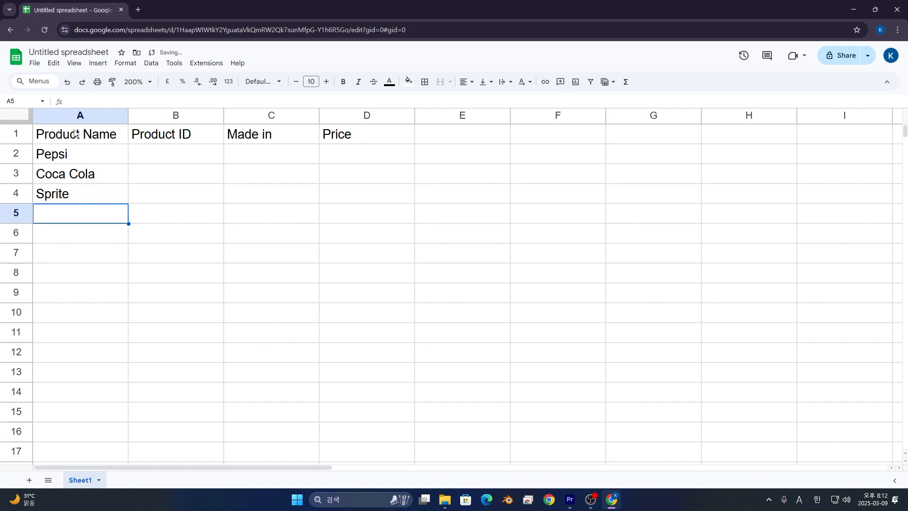
pyautogui.write('Fanta')
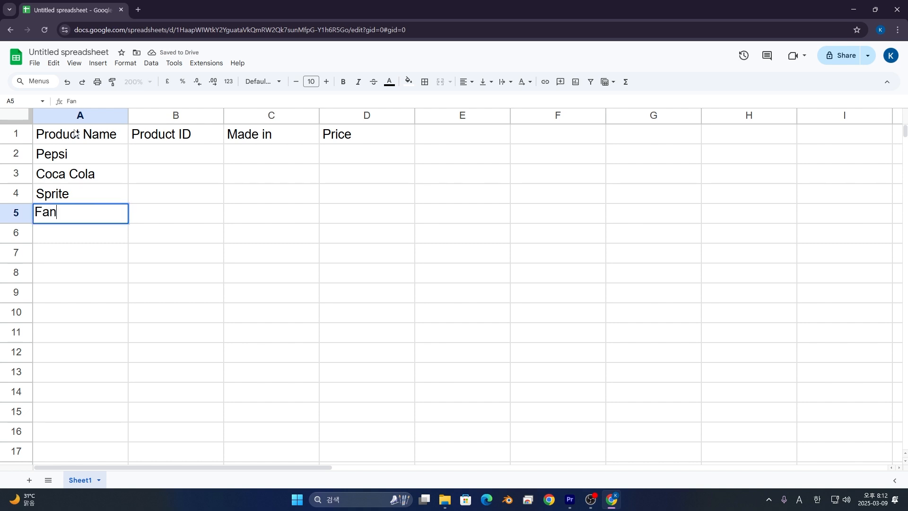
pyautogui.press('Return')
pyautogui.write('Miranda')
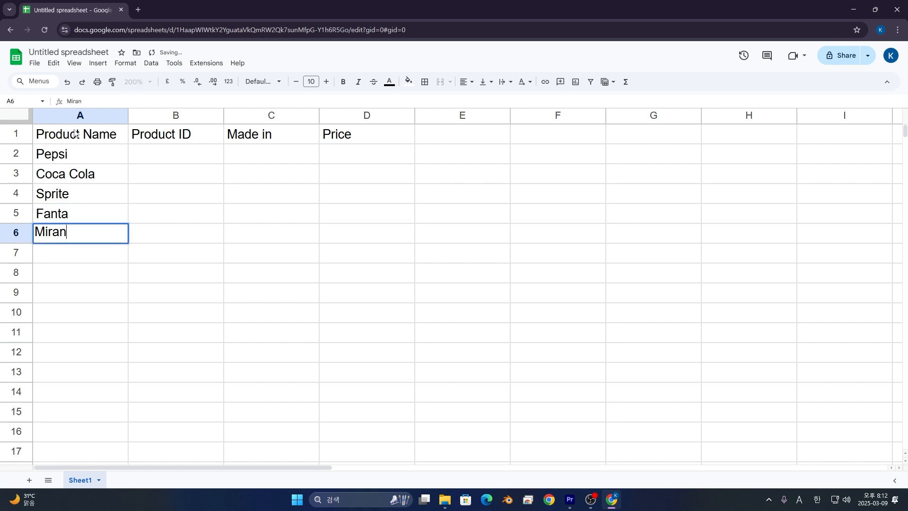
pyautogui.press('Return')
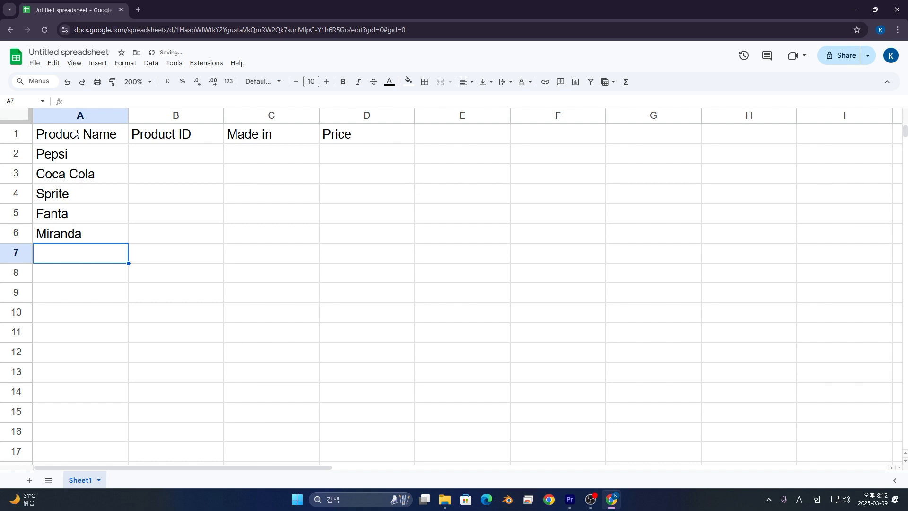
# Add Frozen Chicken and Frozen Pizza to the Product Name column in cells A7 and A8.
pyautogui.write('Fro')
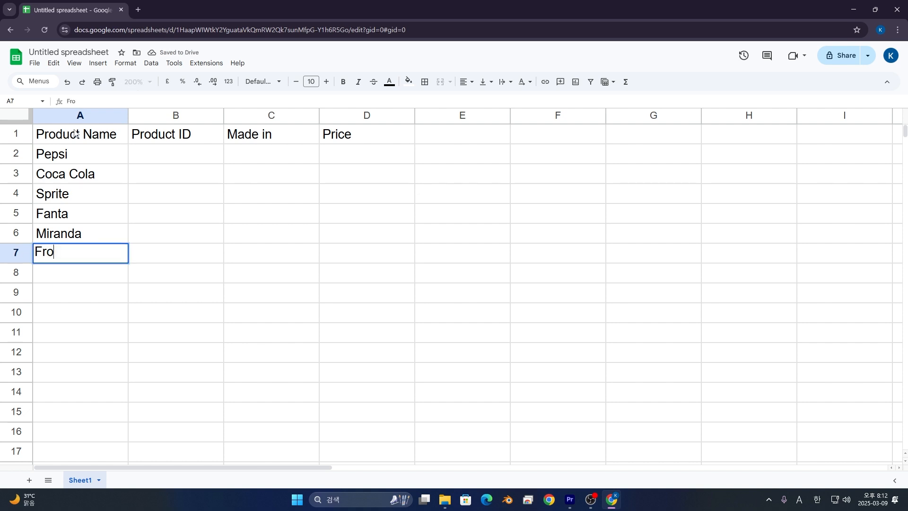
pyautogui.write('zen Chicken')
pyautogui.press('Return')
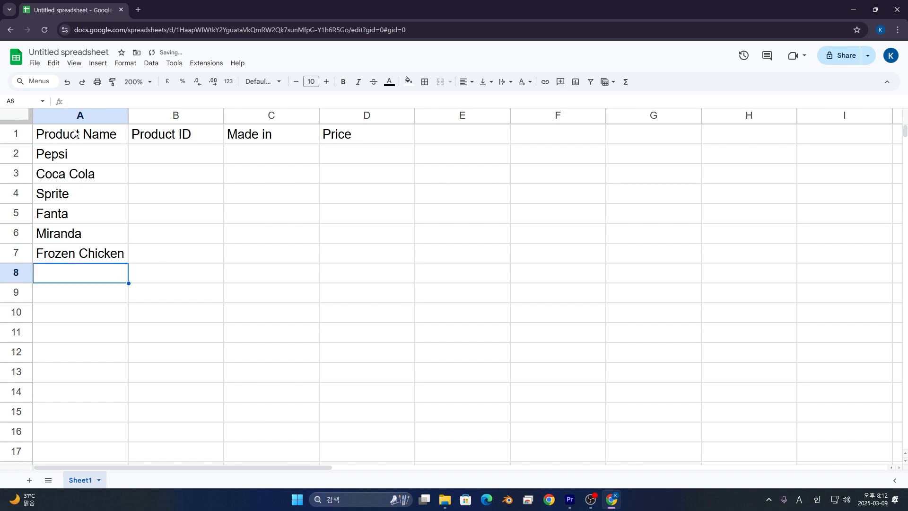
pyautogui.write('Frozen ')
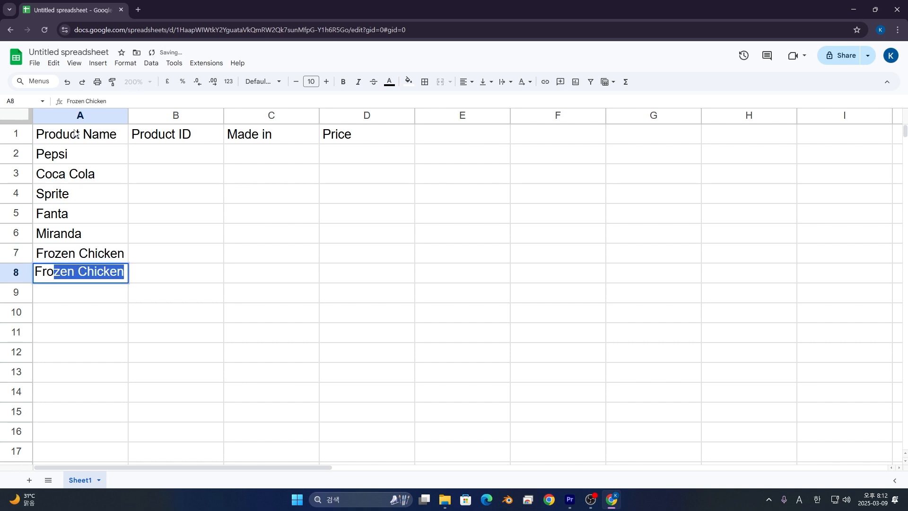
pyautogui.write('Pizza')
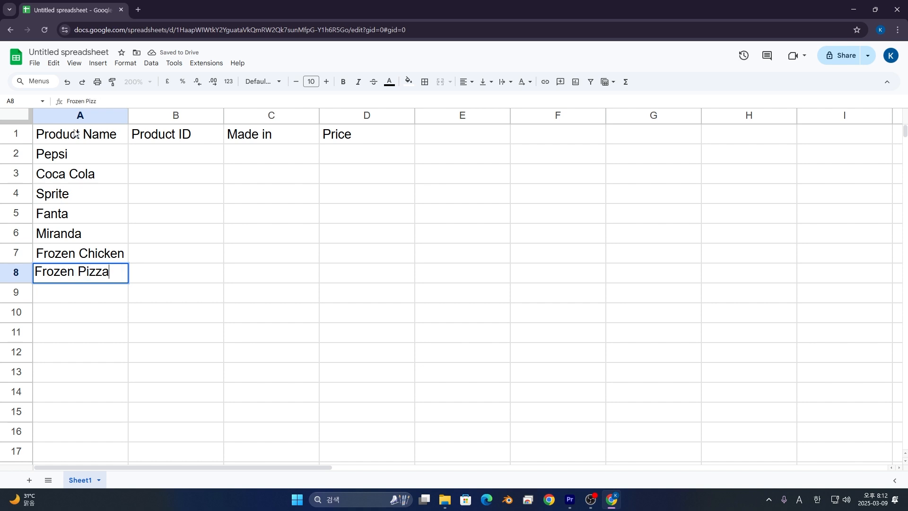
pyautogui.press('Return')
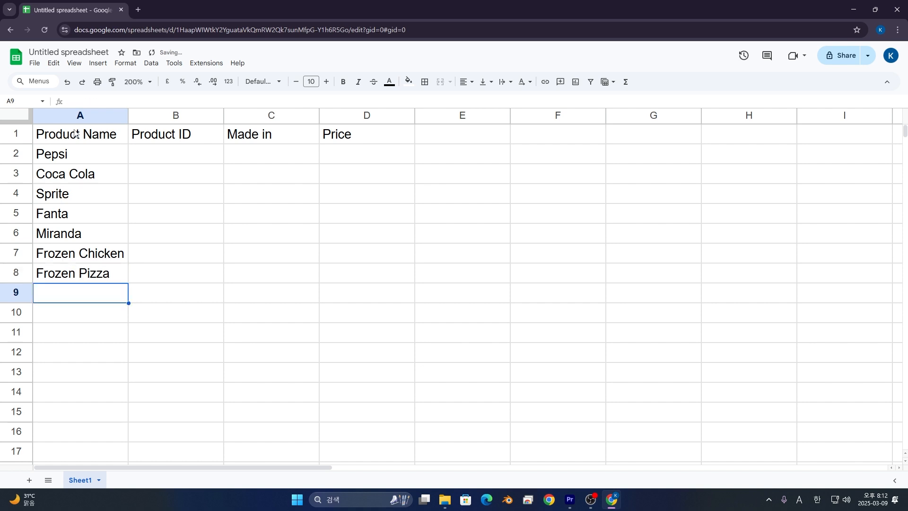
# Add Chedar Cheese, Milk and Water to the Product Name column in cells A9 to A11.
pyautogui.write('C')
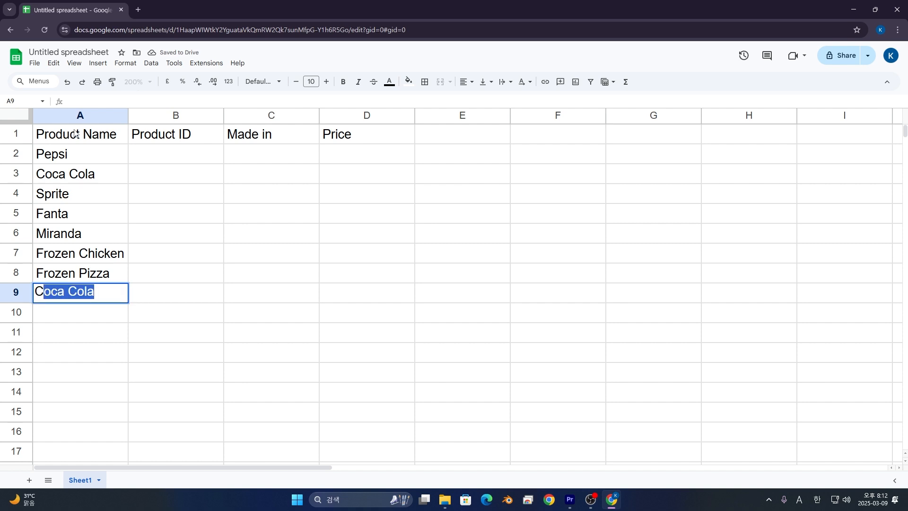
pyautogui.write('hedar Cheese')
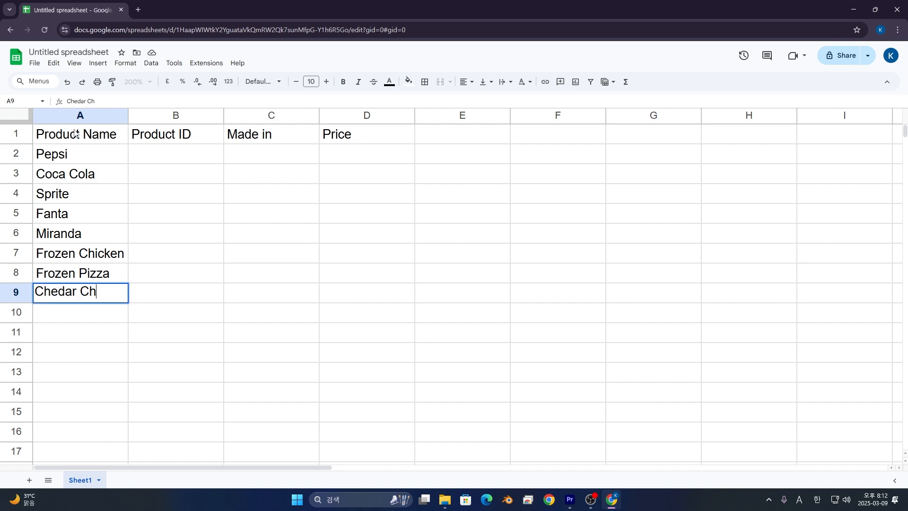
pyautogui.press('Return')
pyautogui.write('Milk')
pyautogui.press('Return')
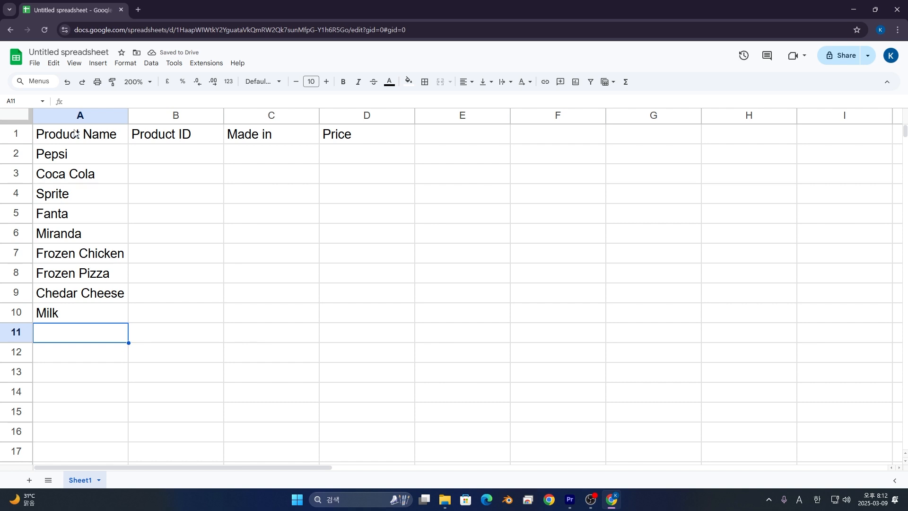
pyautogui.write('Water')
pyautogui.press('Return')
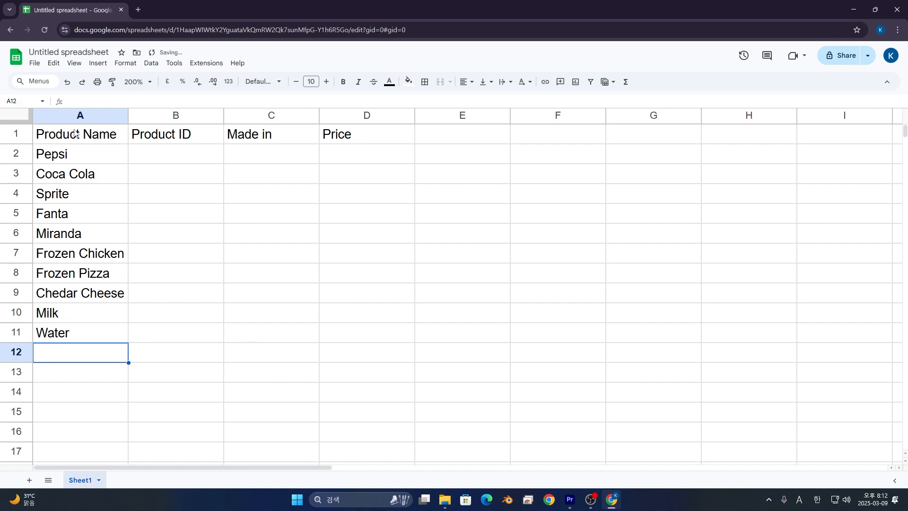
# Complete the Product Name column with iPhone, TV, Laptop, PC and Mouse in cells A12 to A16.
pyautogui.write('iPhon')
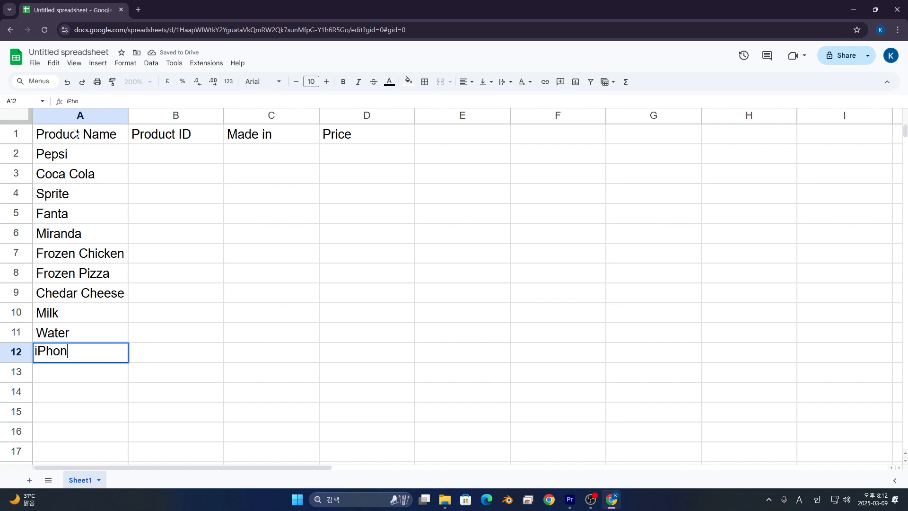
pyautogui.write('e')
pyautogui.press('Return')
pyautogui.write('TV')
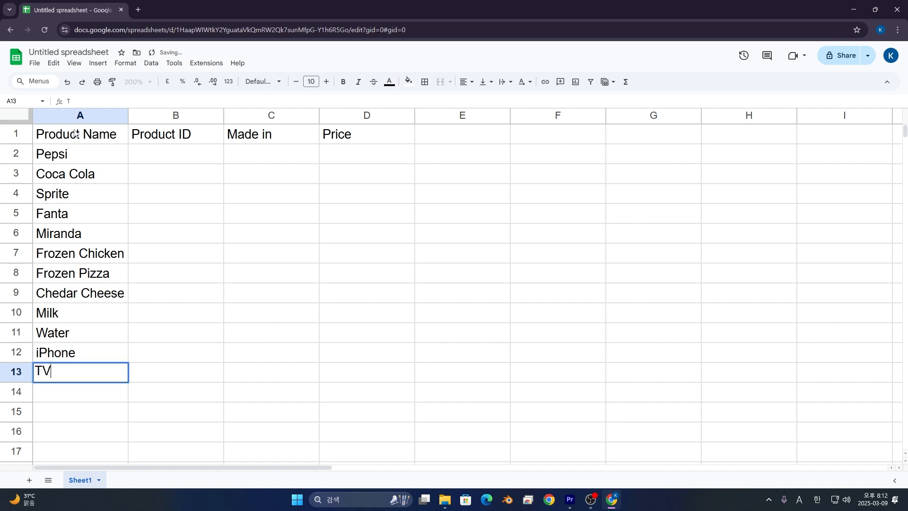
pyautogui.press('Return')
pyautogui.write('Laptop')
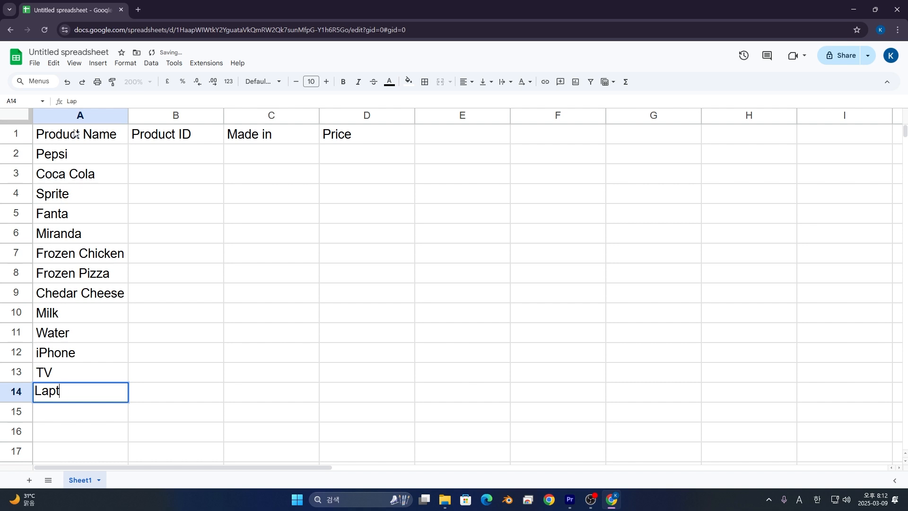
pyautogui.press('Return')
pyautogui.write('PC')
pyautogui.press('Up')
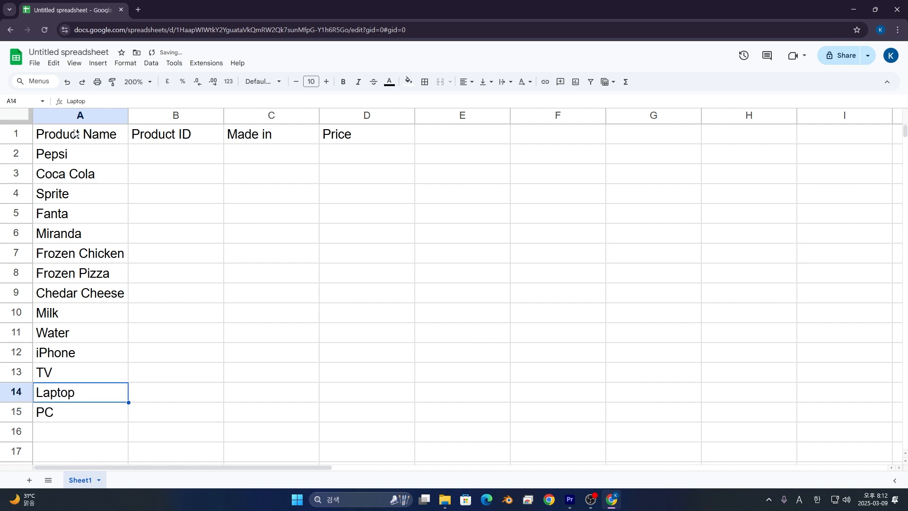
pyautogui.press('Down')
pyautogui.press('Down')
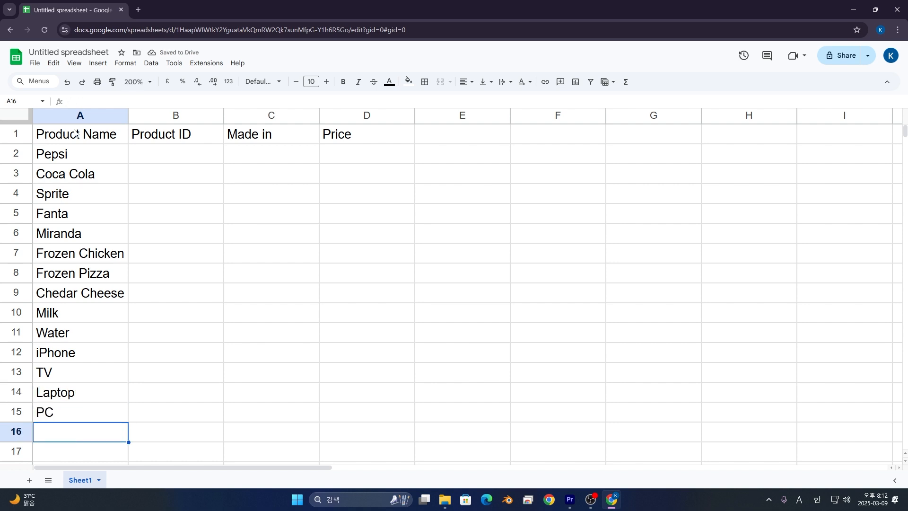
pyautogui.write('Mouse')
pyautogui.press('Return')
# Enter the product IDs 0001 for Pepsi in B2 and 0002 for Coca Cola in B3.
pyautogui.press('Up')
pyautogui.press('Right')
pyautogui.press('Up')
pyautogui.press('Up')
pyautogui.press('Up')
pyautogui.press('Up')
pyautogui.press('Up')
pyautogui.press('Up')
pyautogui.press('Up')
pyautogui.press('Up')
pyautogui.press('Up')
pyautogui.press('Up')
pyautogui.press('Up')
pyautogui.press('Up')
pyautogui.press('Up')
pyautogui.press('Up')
pyautogui.press('Up')
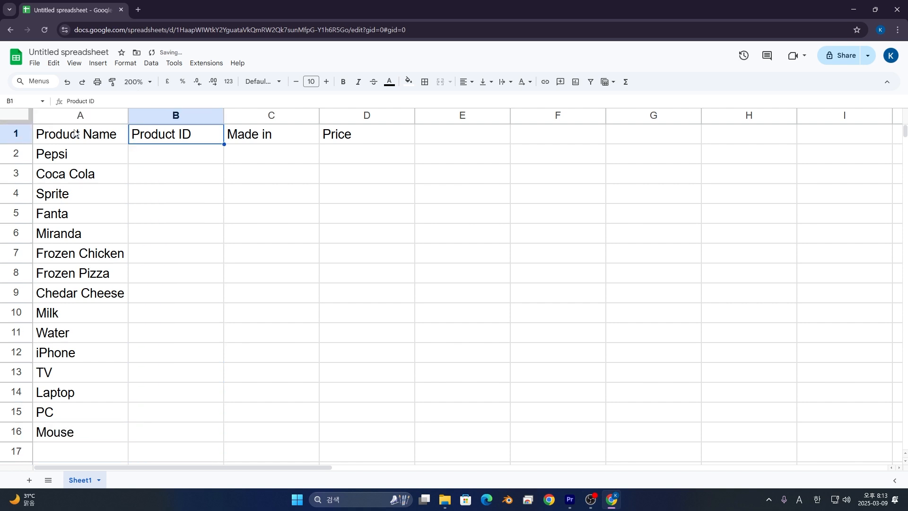
pyautogui.press('Down')
pyautogui.write('0001')
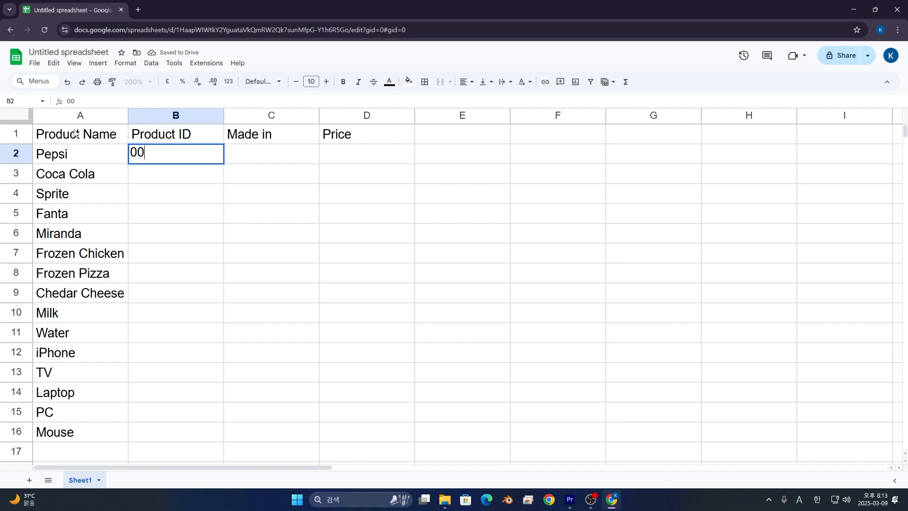
pyautogui.press('Return')
pyautogui.write('0002')
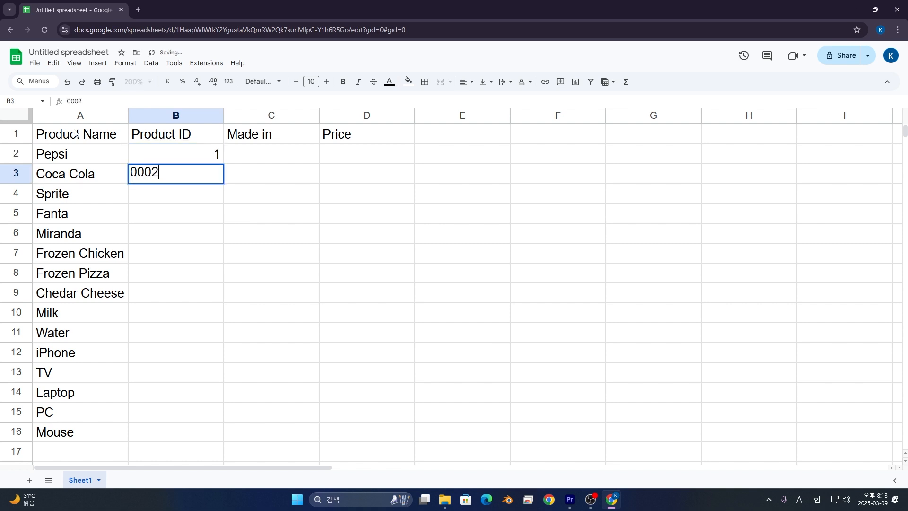
pyautogui.press('Return')
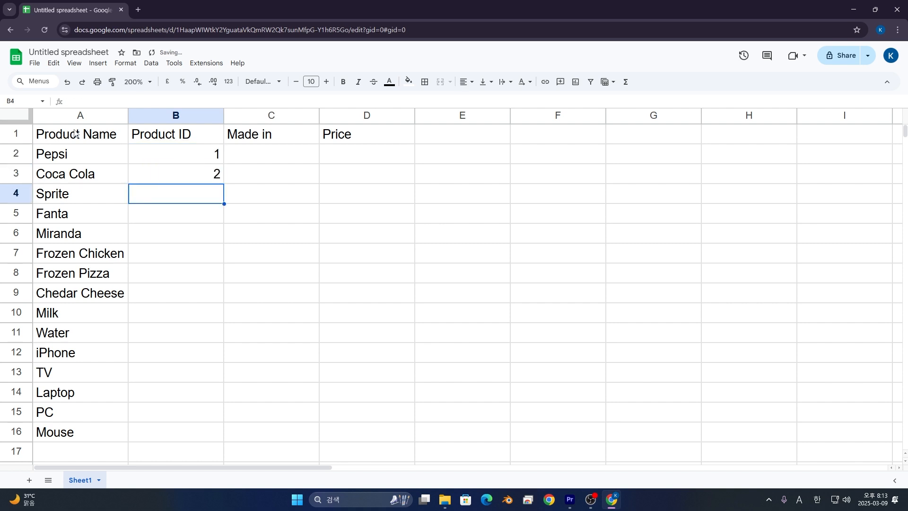
# Format the Product ID cells B2 to B16 as plain text.
pyautogui.press('Up')
pyautogui.press('Up')
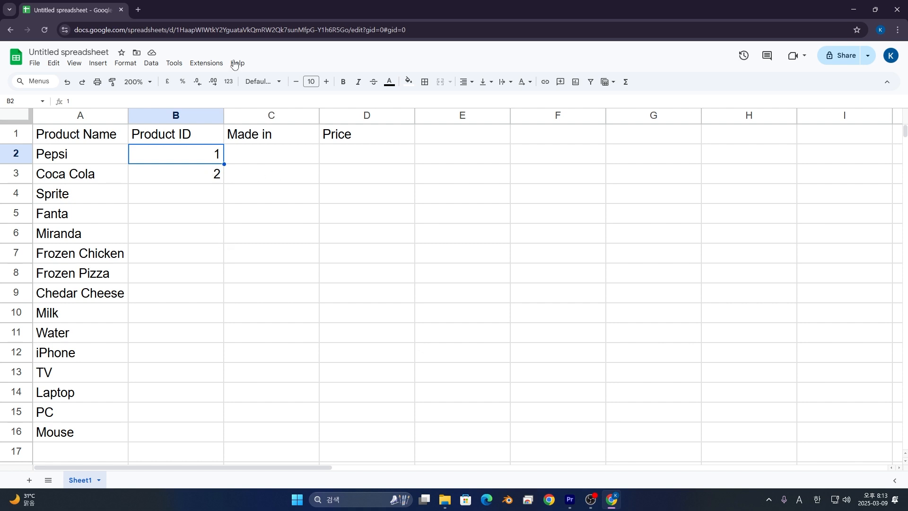
pyautogui.doubleClick(224, 164)
pyautogui.click(228, 81)
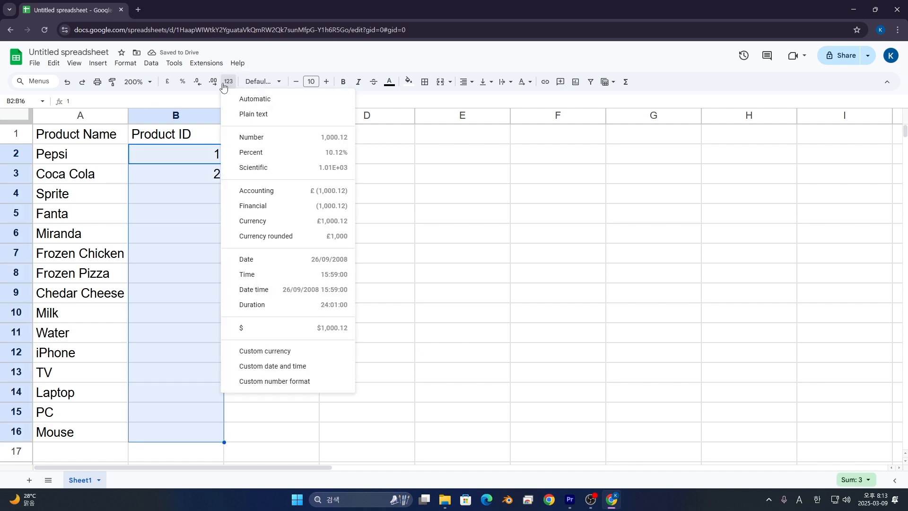
pyautogui.click(272, 118)
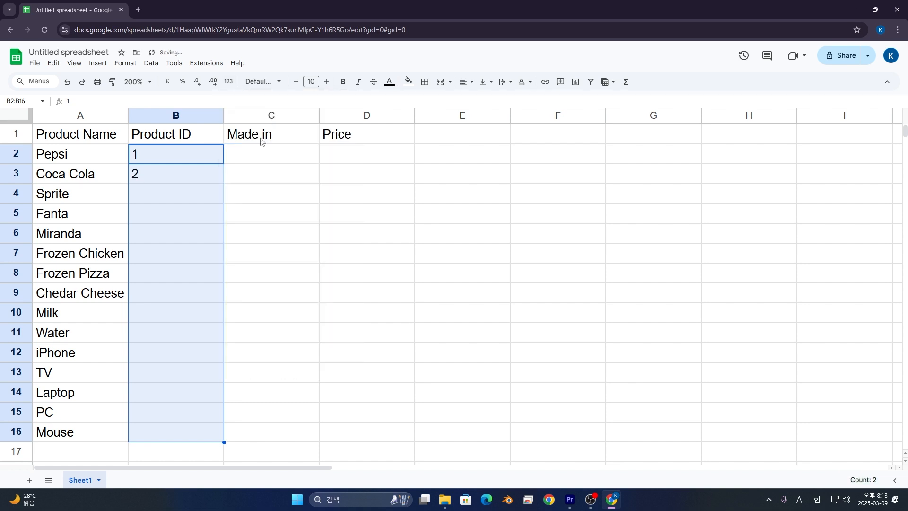
# Enter 0001, 0002 and 0003 as the product IDs in cells B2, B3 and B4.
pyautogui.press('Down')
pyautogui.press('Up')
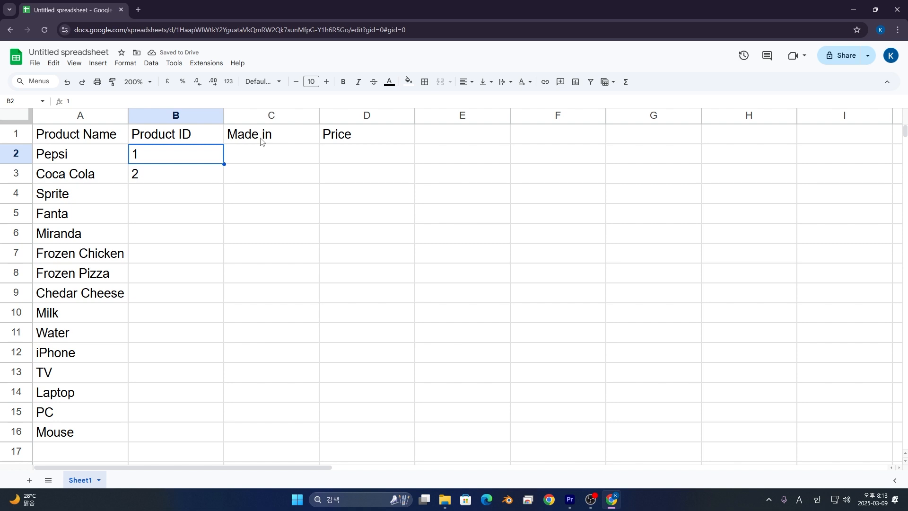
pyautogui.write('0001')
pyautogui.press('Return')
pyautogui.write('0002')
pyautogui.write('003')
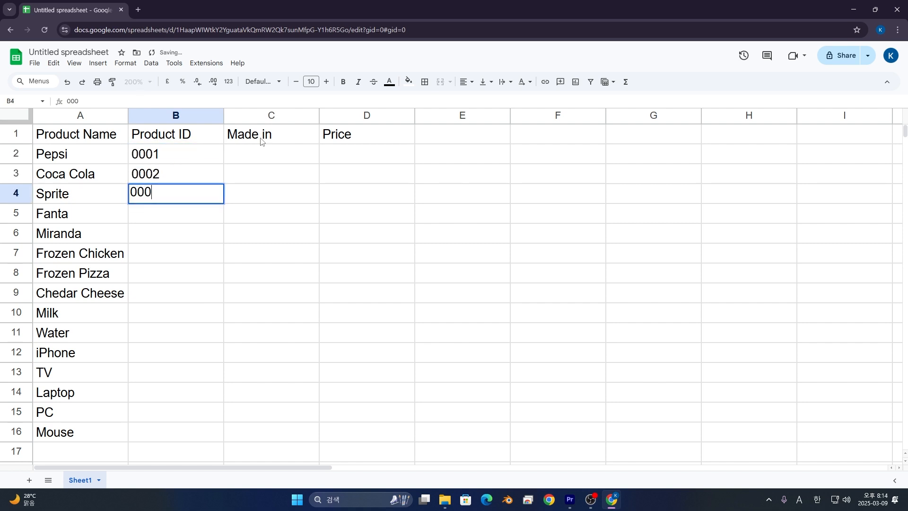
pyautogui.press('Return')
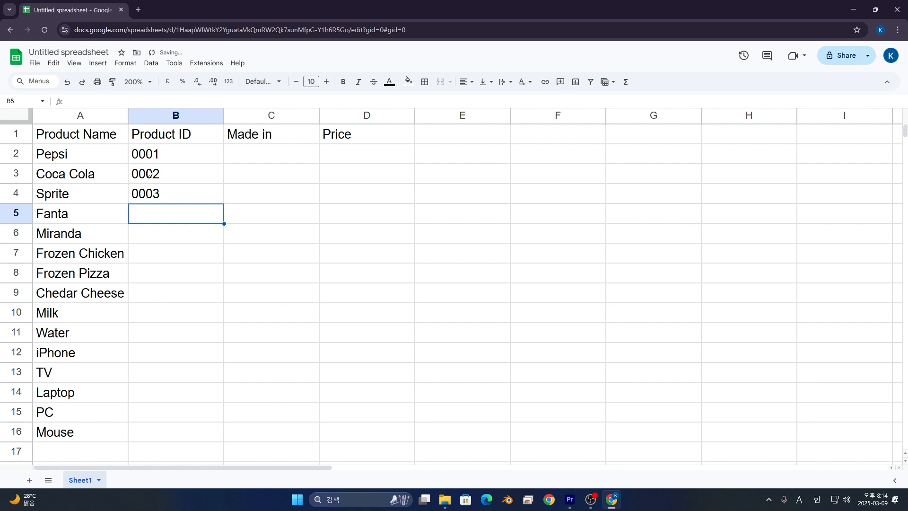
# Autofill the product ID series from B4 down to the Mouse row in B16.
pyautogui.click(160, 157)
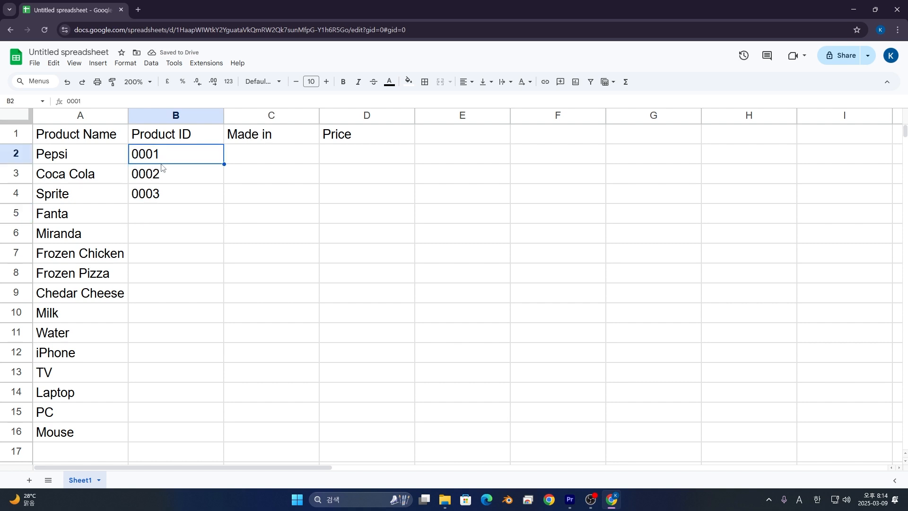
pyautogui.click(165, 189)
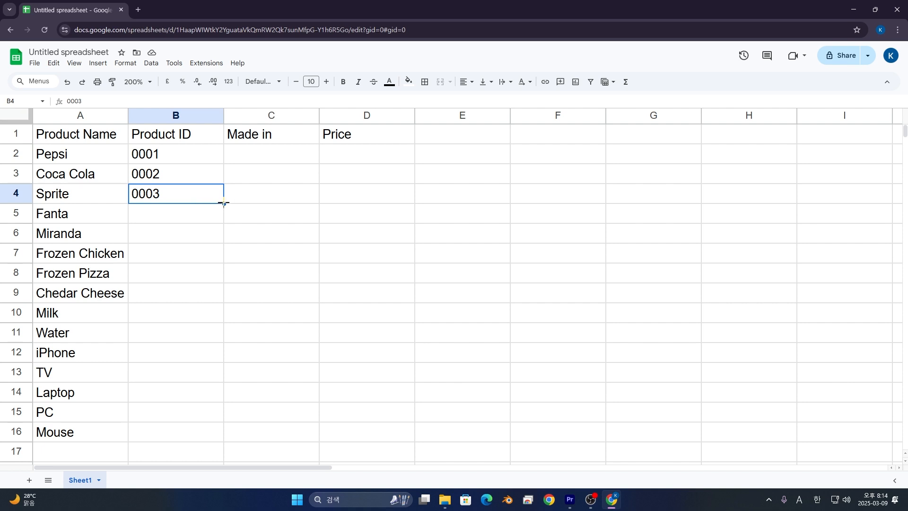
pyautogui.moveTo(223, 204); pyautogui.dragTo(207, 445)
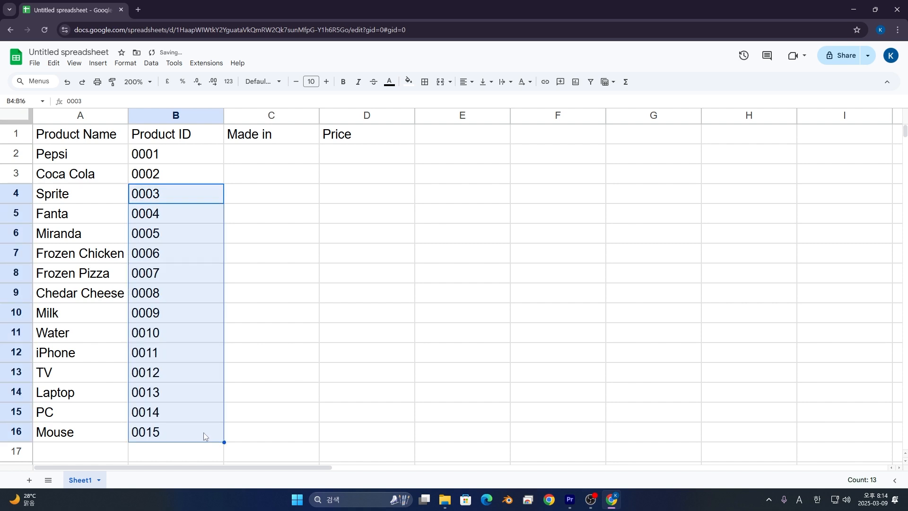
# Enter USA as the country of origin for Pepsi in C2 and Coca Cola in C3.
pyautogui.click(204, 432)
pyautogui.click(202, 156)
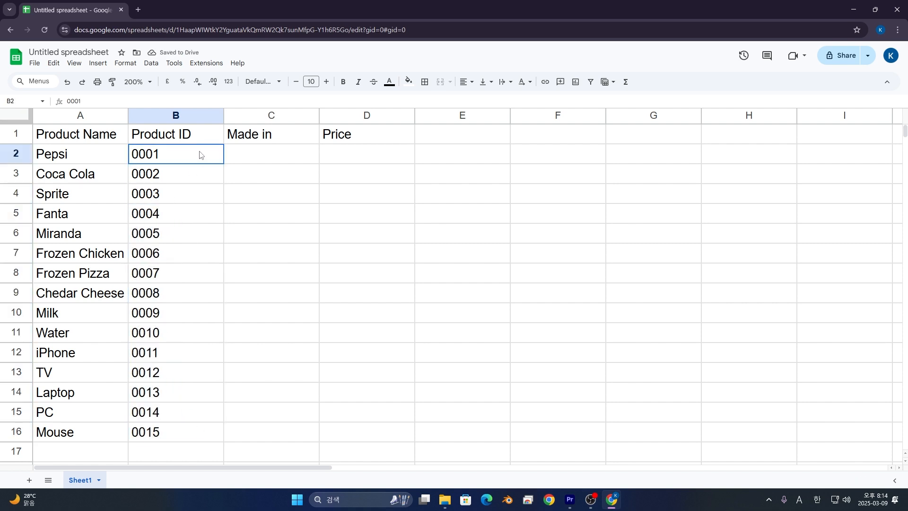
pyautogui.press('Right')
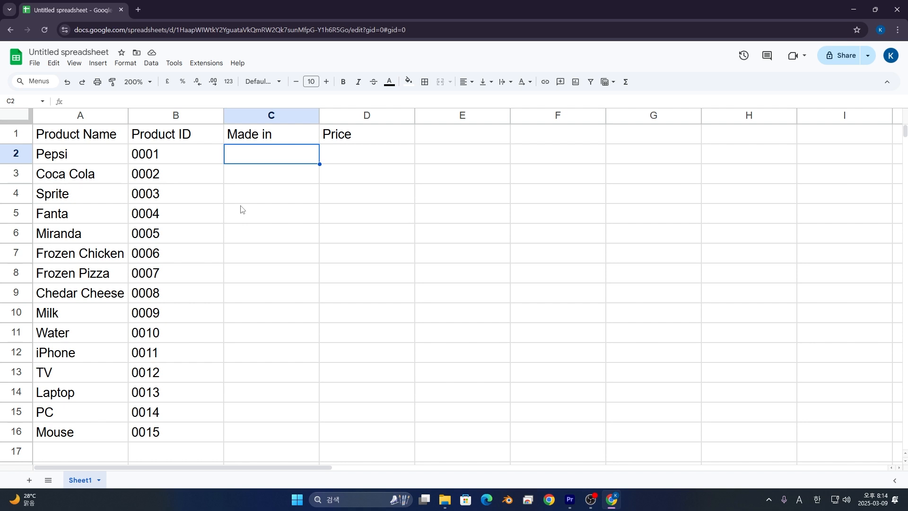
pyautogui.write('USA')
pyautogui.press('Return')
pyautogui.write('USA')
pyautogui.press('Up')
pyautogui.press('Down')
pyautogui.press('Down')
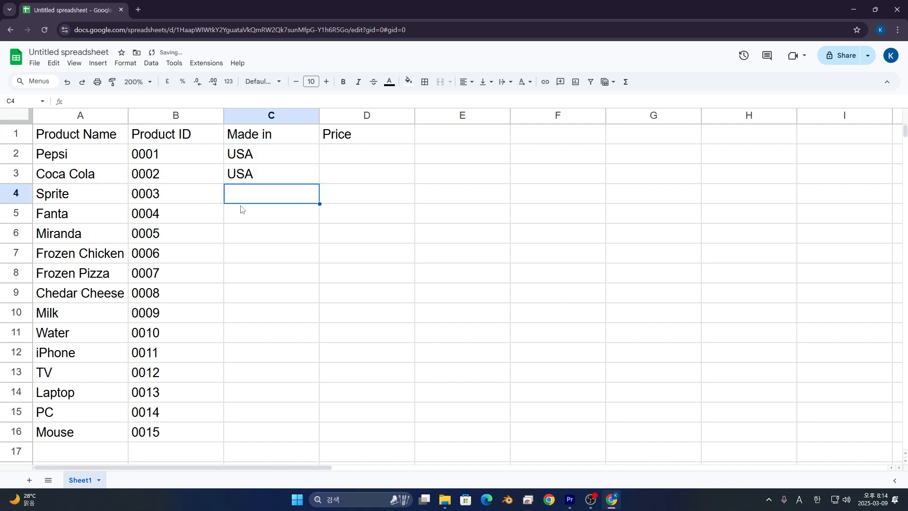
# Enter UK as the country of origin for Sprite in C4 and Fanta in C5.
pyautogui.write('UK')
pyautogui.press('Return')
pyautogui.write('UK')
pyautogui.press('Return')
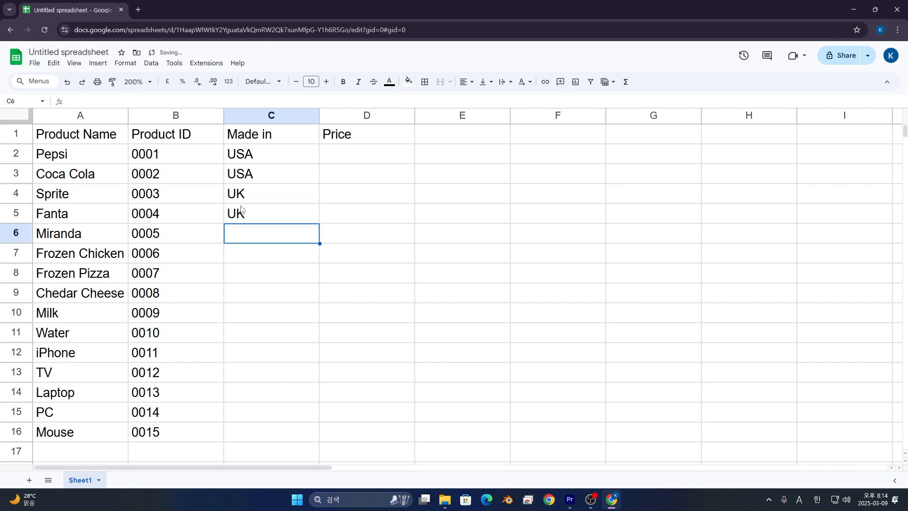
# Enter South Korea as the country of origin for Miranda in C6.
pyautogui.write('Korea')
pyautogui.press('Return')
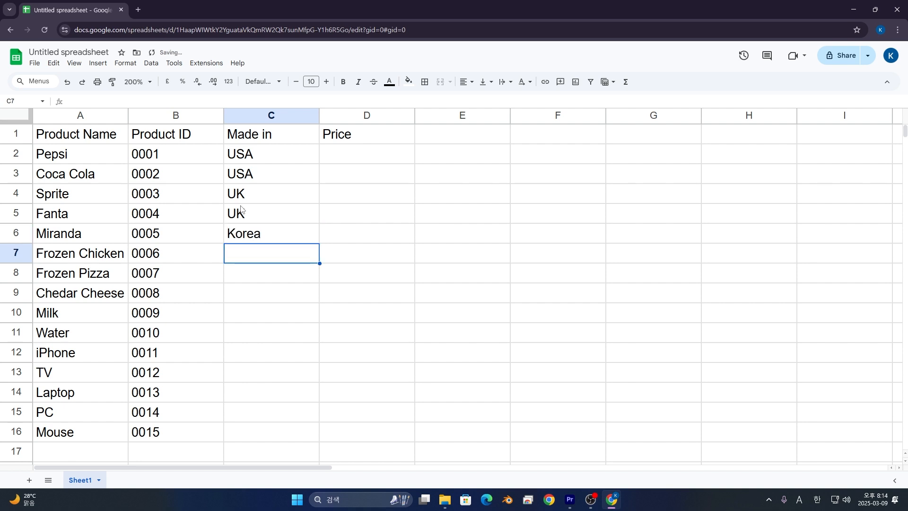
pyautogui.press('Up')
pyautogui.write('South')
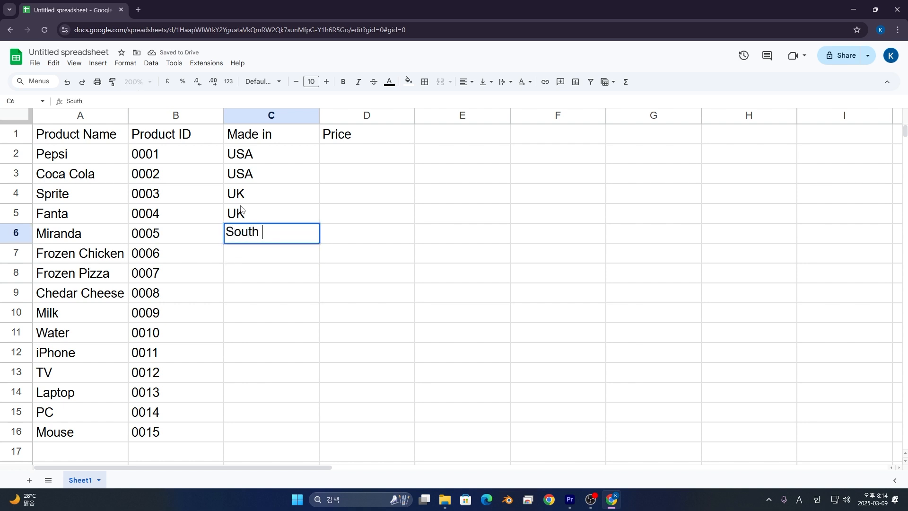
pyautogui.write(' Korea')
pyautogui.press('Return')
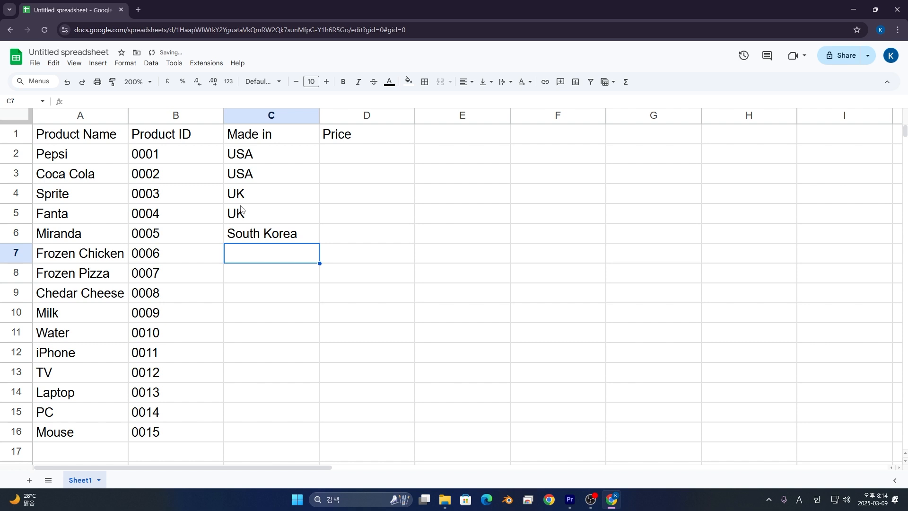
# Enter USA as the origin of Frozen Chicken in C7 and Italia for Frozen Pizza in C8.
pyautogui.write('USA')
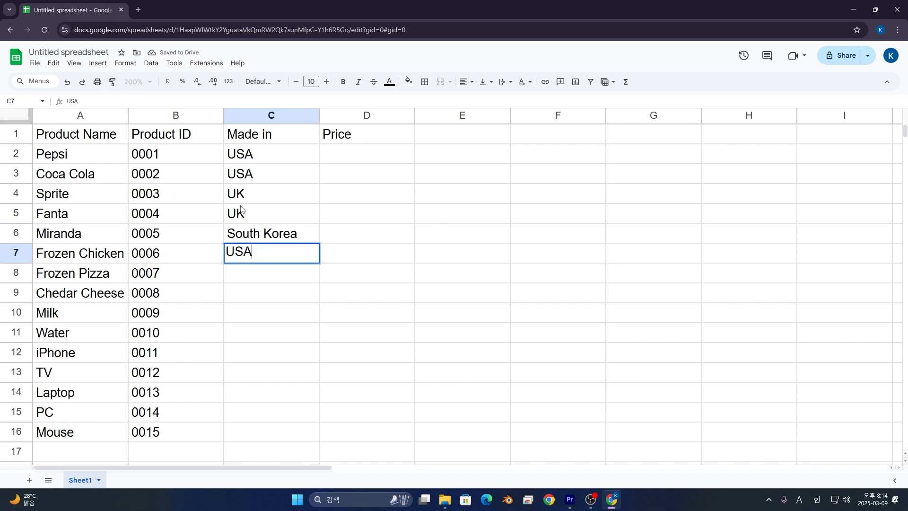
pyautogui.press('Return')
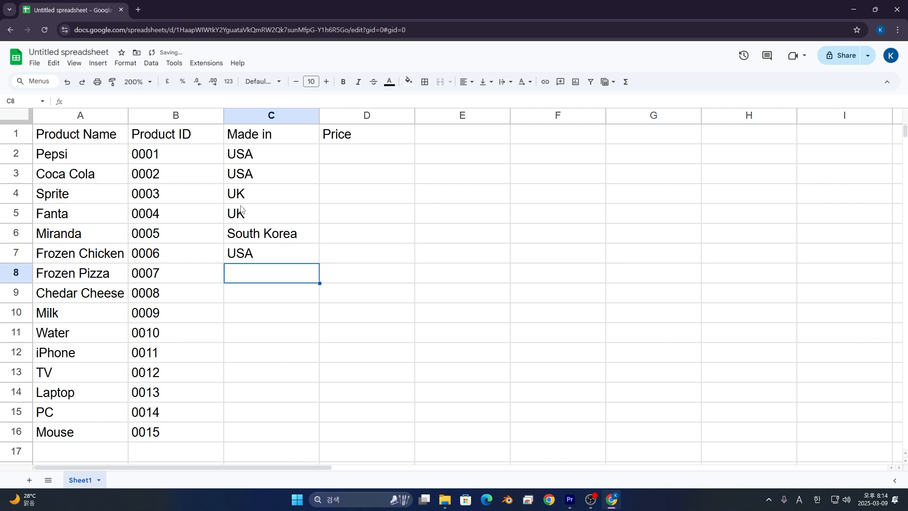
pyautogui.write('It')
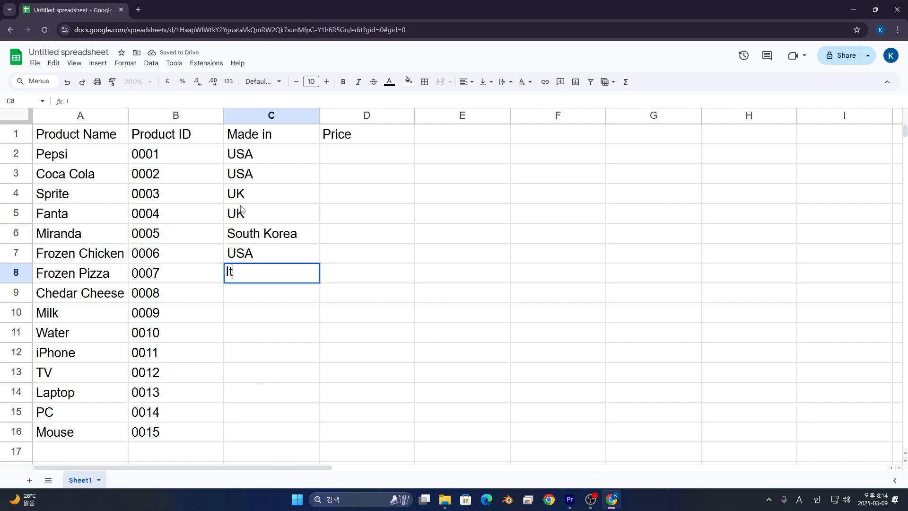
pyautogui.write('alio')
pyautogui.press('BackSpace')
pyautogui.write('a')
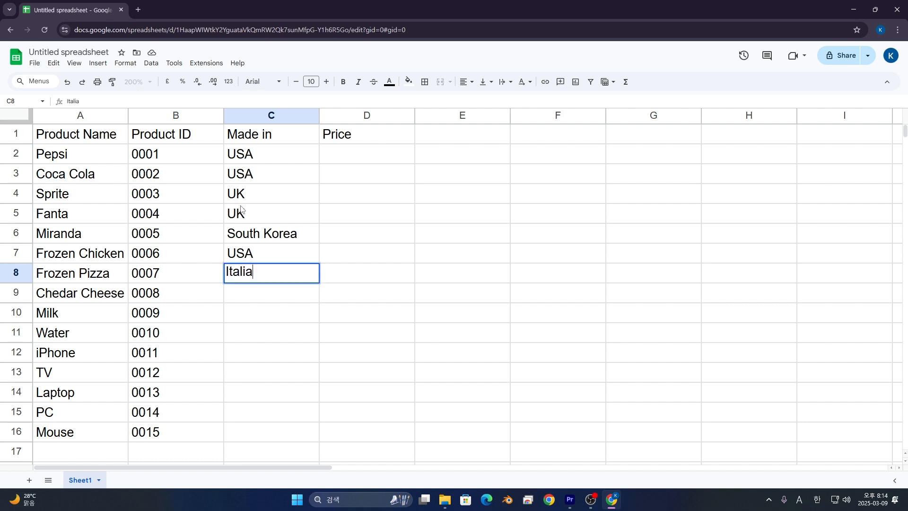
pyautogui.press('Return')
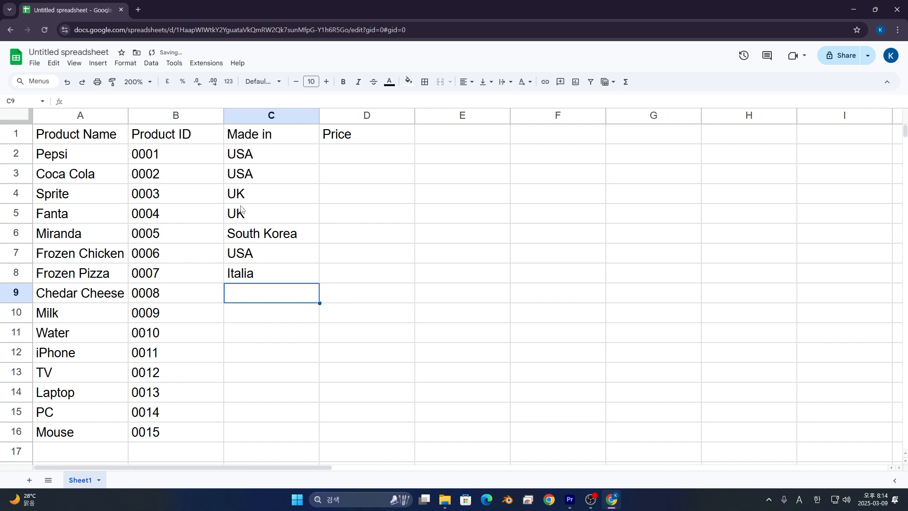
# Enter France as the origin of Chedar Cheese in C9 and USA for Milk in C10.
pyautogui.write('Frace')
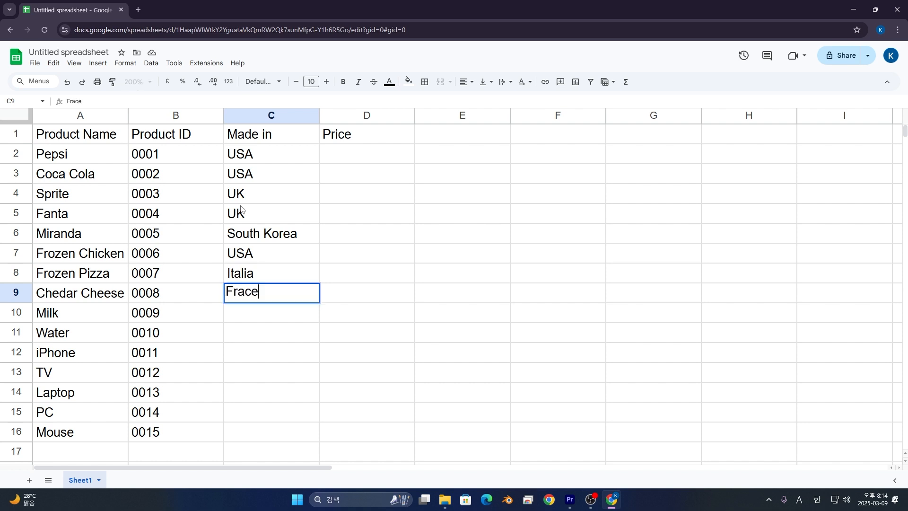
pyautogui.press('BackSpace')
pyautogui.press('BackSpace')
pyautogui.write('nce')
pyautogui.press('Return')
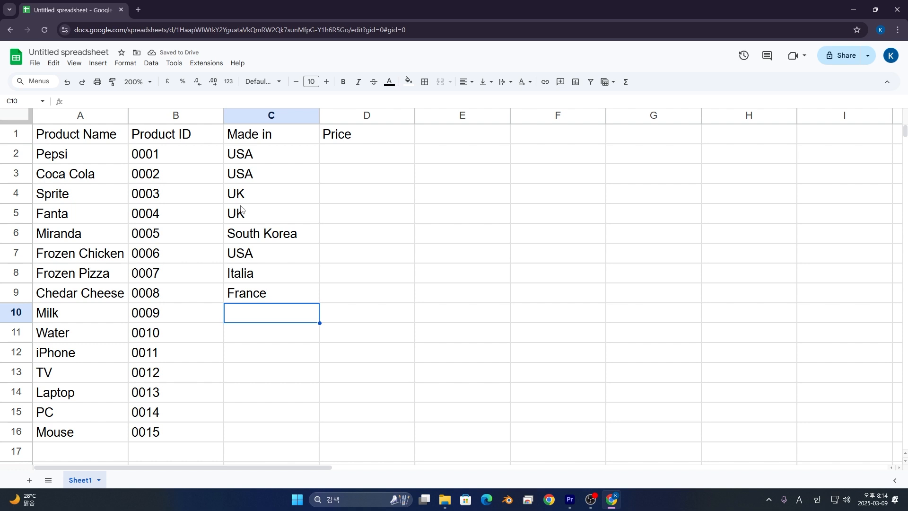
pyautogui.write('USA')
pyautogui.press('Return')
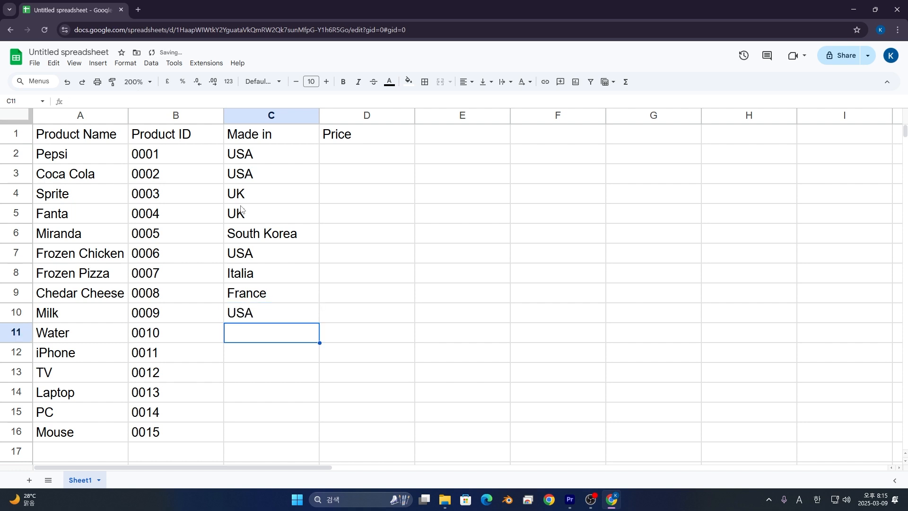
# Enter UK as the origin of Water in C11 and USA for iPhone in C12.
pyautogui.write('UK')
pyautogui.press('Return')
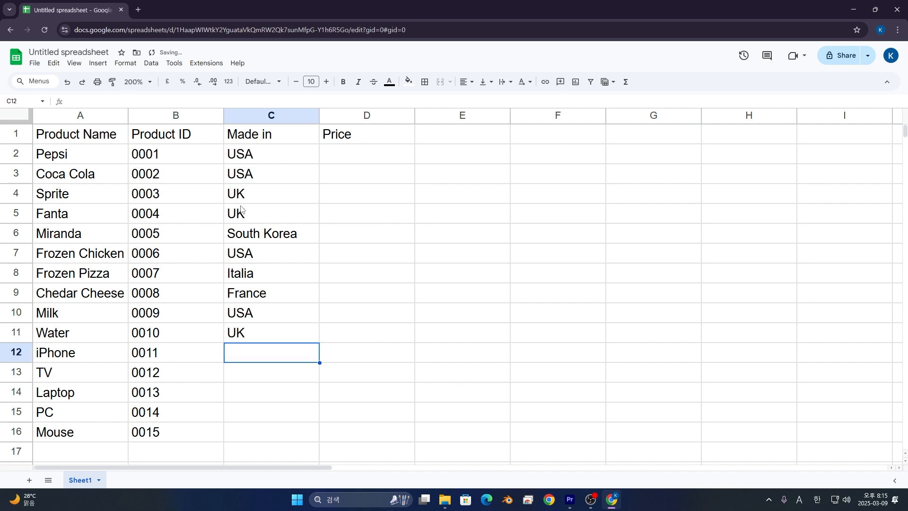
pyautogui.write('USA')
pyautogui.press('Up')
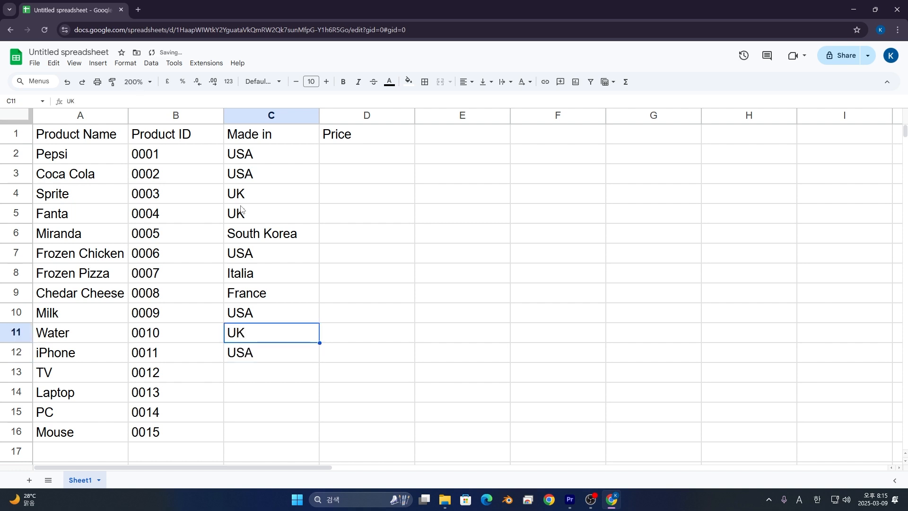
pyautogui.press('Down')
# Enter Korea as the country of origin for TV in C13 and Laptop in C14.
pyautogui.press('Down')
pyautogui.write('K')
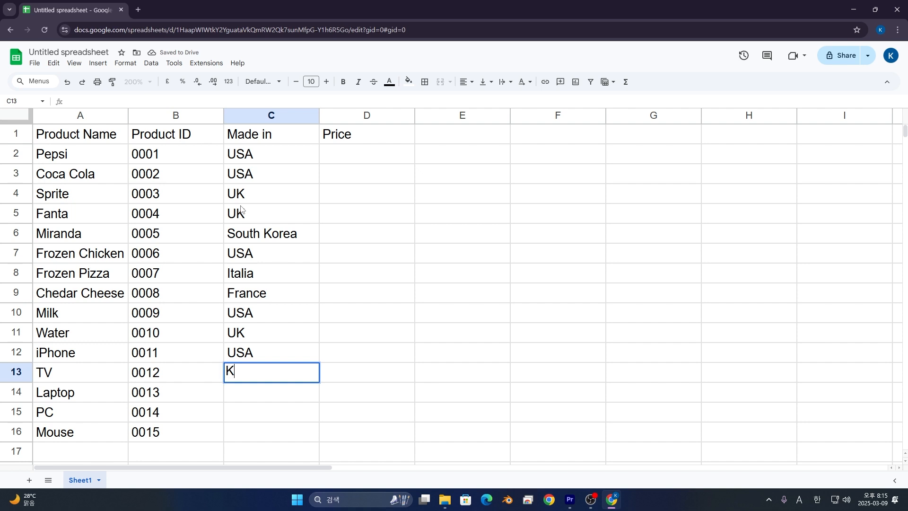
pyautogui.write('orea')
pyautogui.press('Return')
pyautogui.write('Korea')
pyautogui.press('Return')
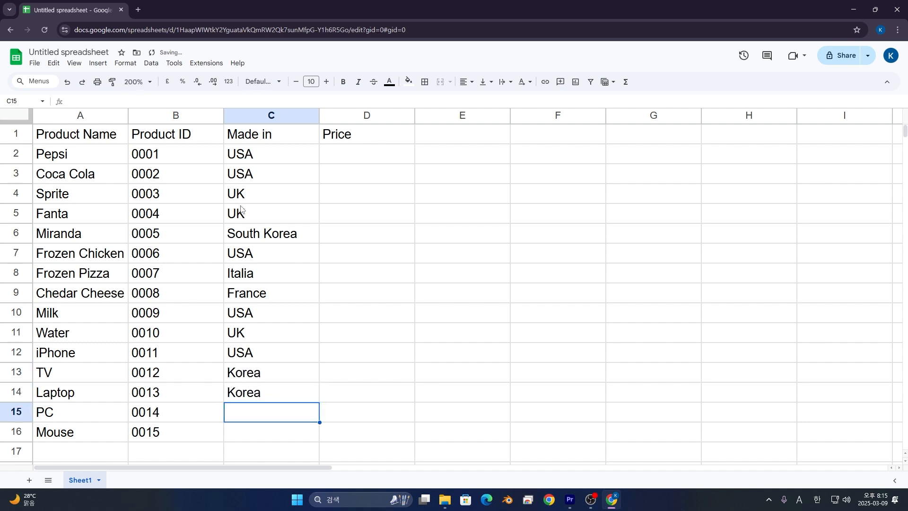
# Enter China as the country of origin for PC in C15 and Mouse in C16.
pyautogui.write('China')
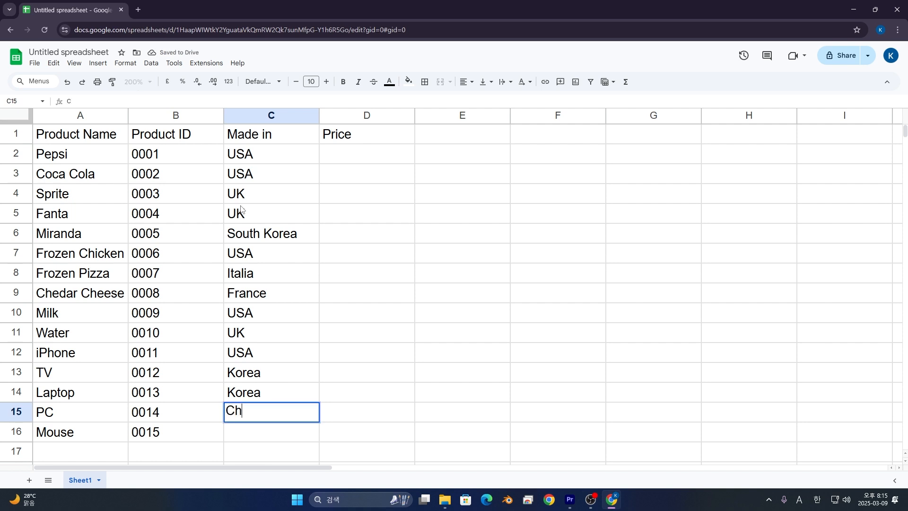
pyautogui.press('Return')
pyautogui.write('ㅊ')
pyautogui.press('BackSpace')
pyautogui.write('China')
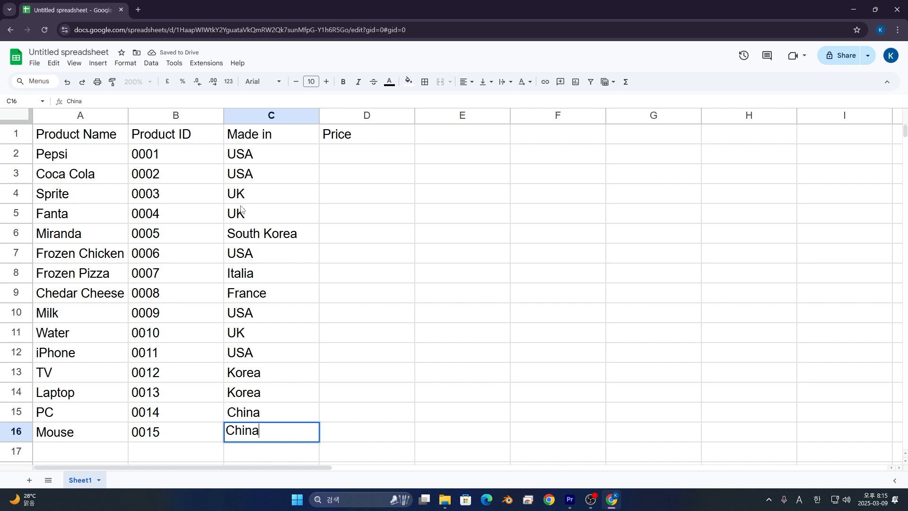
pyautogui.press('Return')
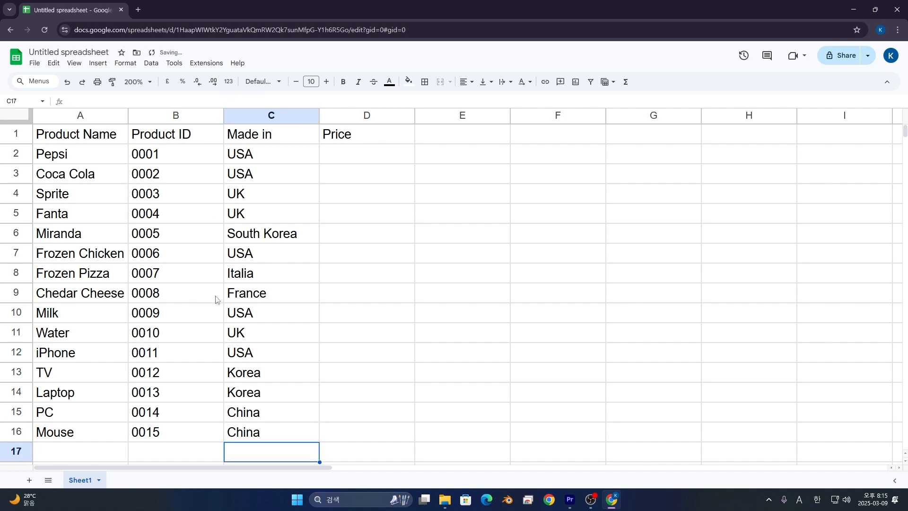
# Add the products Pasta and Bread below Mouse in cells A17 and A18.
pyautogui.scroll(-2, 70, 350)
pyautogui.click(50, 364)
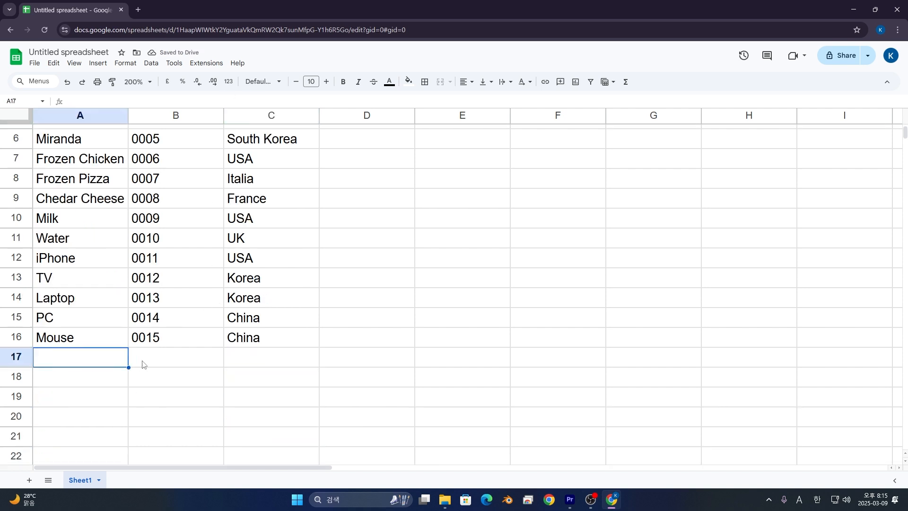
pyautogui.write('Pasta')
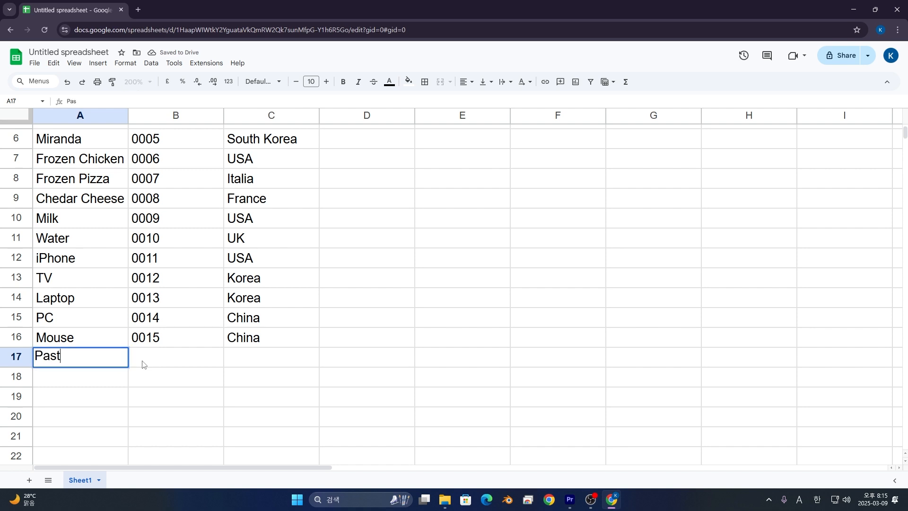
pyautogui.press('Return')
pyautogui.write('Bread')
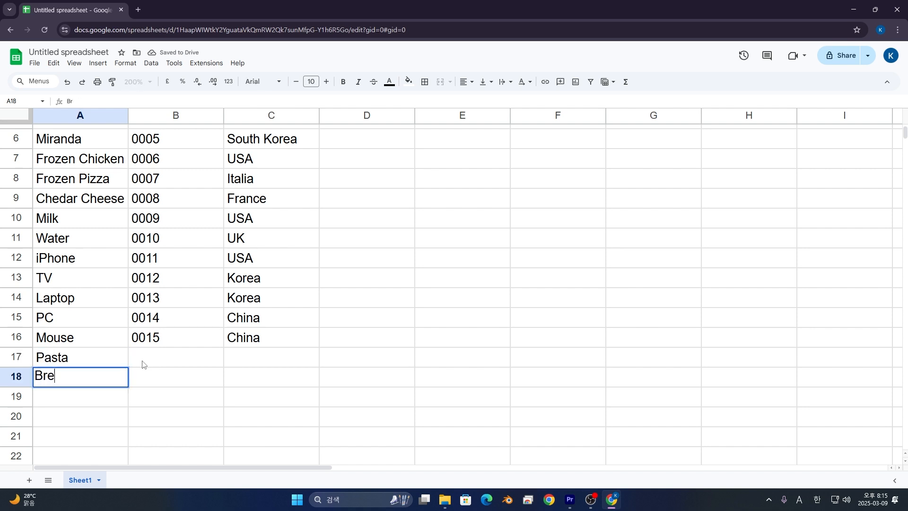
pyautogui.press('Return')
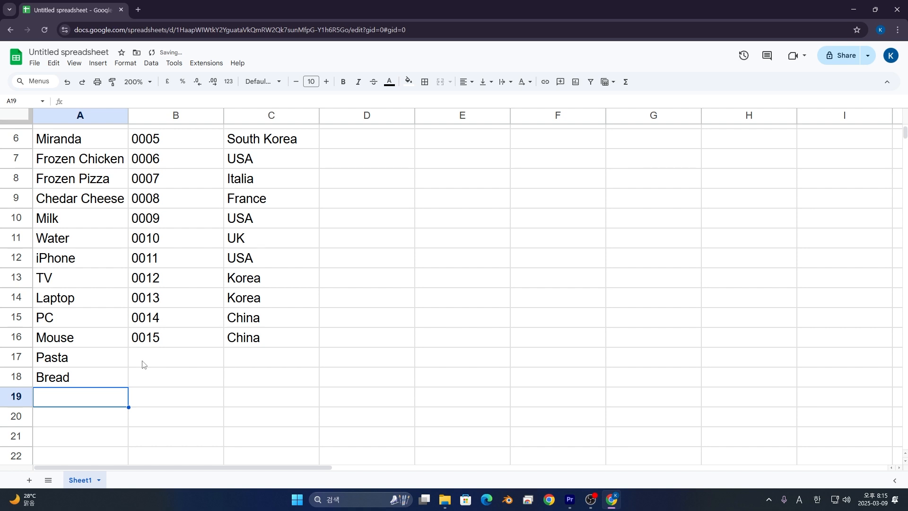
# Add the products Eraser and Pencil in cells A19 and A20.
pyautogui.scroll(2, 145, 364)
pyautogui.scroll(-2, 142, 365)
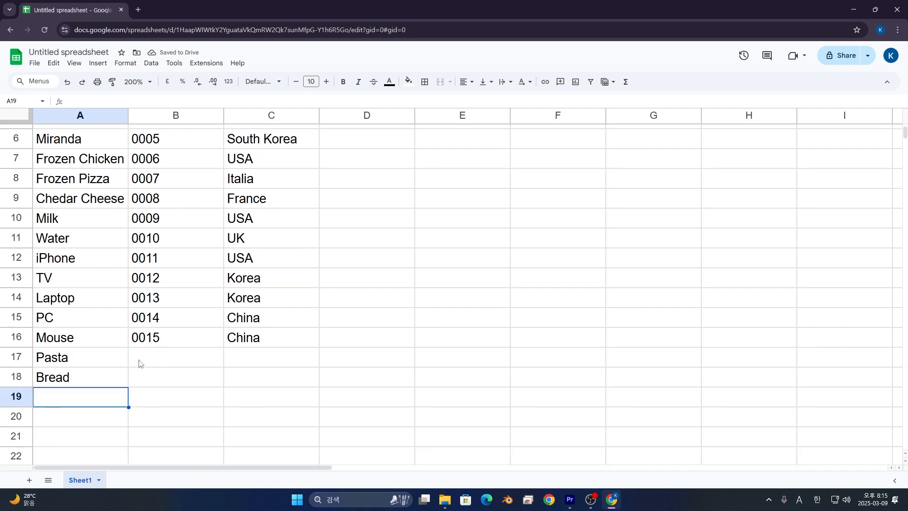
pyautogui.doubleClick(81, 393)
pyautogui.write('Eraser')
pyautogui.press('Return')
pyautogui.write('Pencil')
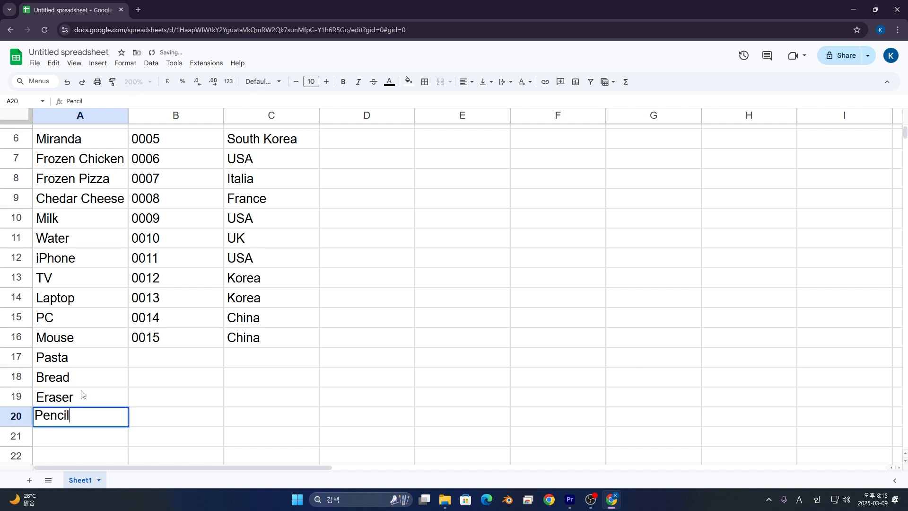
pyautogui.press('Return')
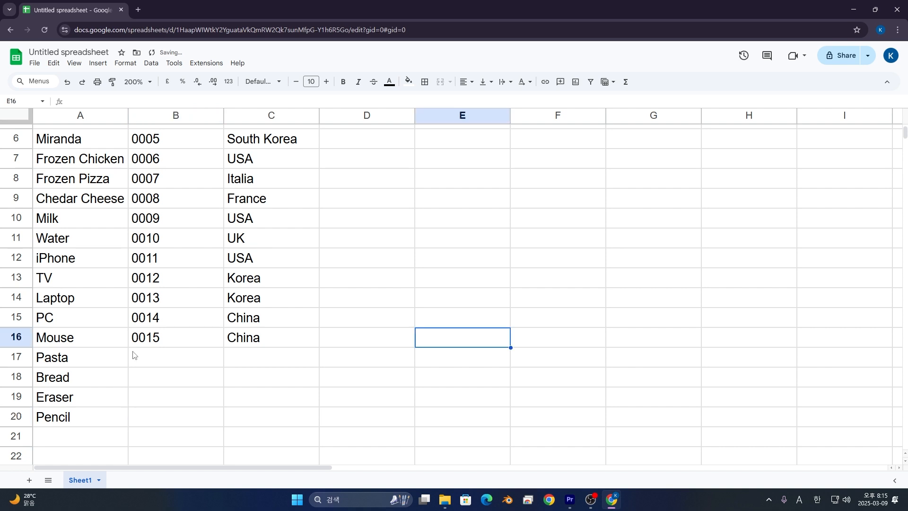
# Autofill the product ID series from the Mouse row in B16 down to the Pencil row in B20.
pyautogui.click(208, 342)
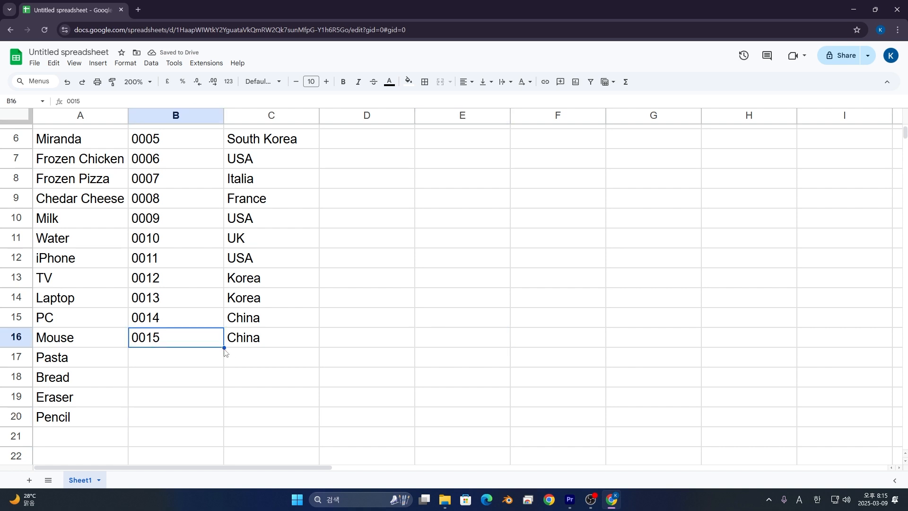
pyautogui.moveTo(224, 348); pyautogui.dragTo(211, 425)
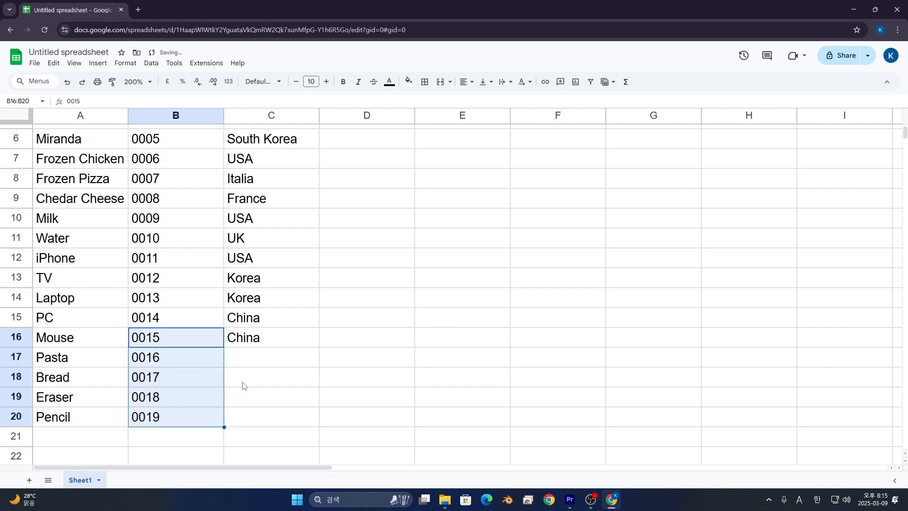
pyautogui.click(290, 339)
# Enter the origins Italia for Pasta in C17, France for Bread in C18 and China for Eraser in C19.
pyautogui.click(272, 363)
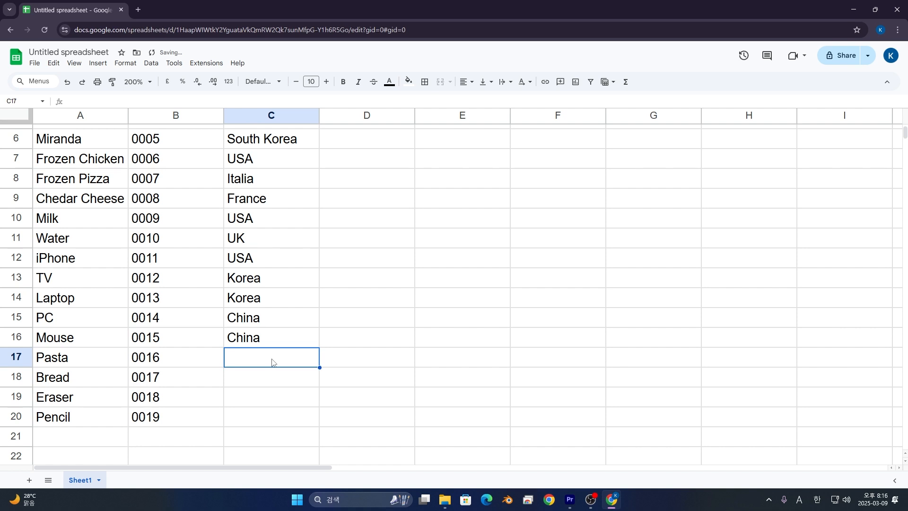
pyautogui.write('Italia')
pyautogui.press('Return')
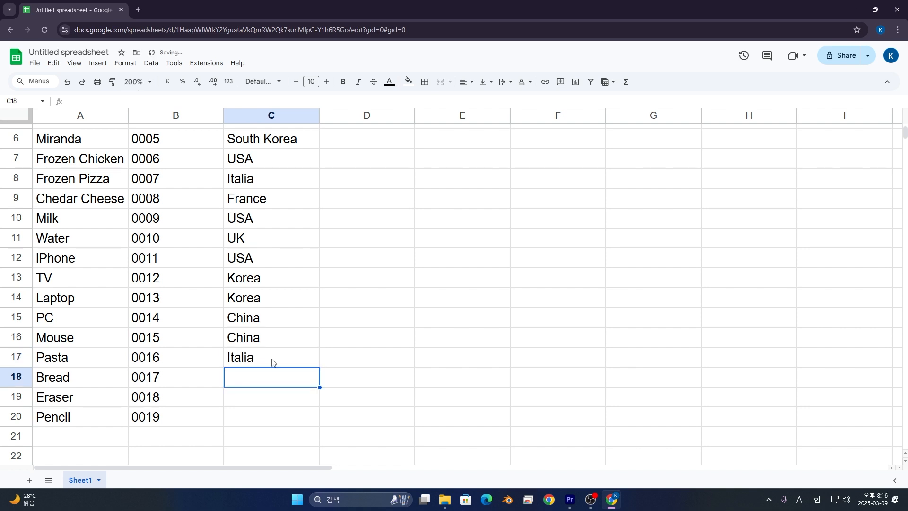
pyautogui.write('France')
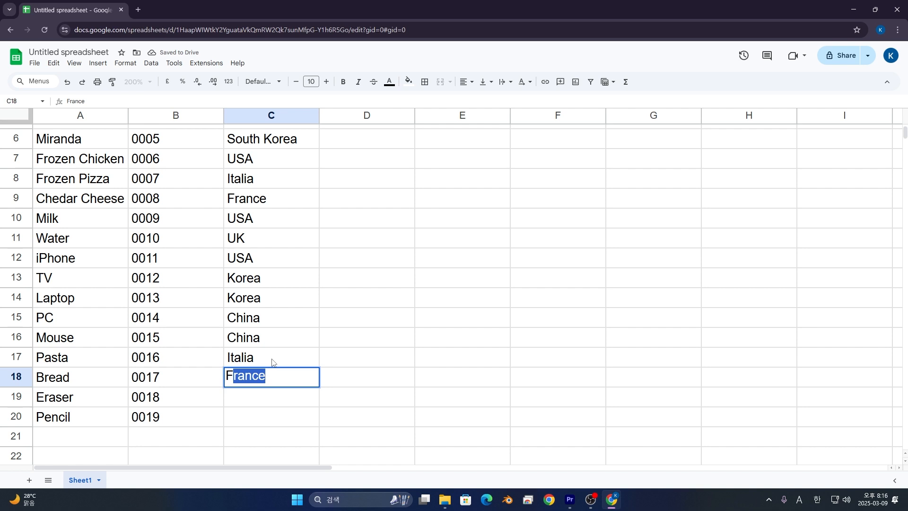
pyautogui.press('Return')
pyautogui.write('China')
pyautogui.press('Return')
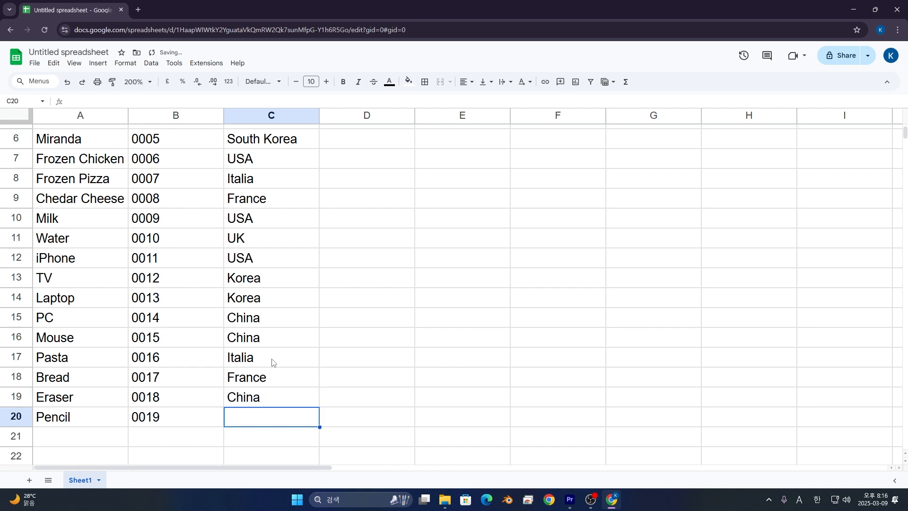
# Enter the origin Japan for Pencil in cell C20.
pyautogui.write('Japan')
pyautogui.press('Return')
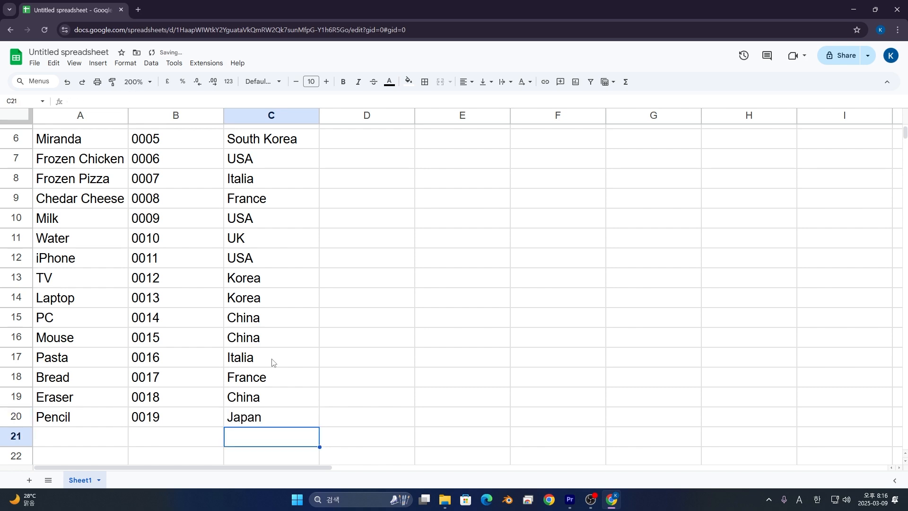
# Format the price cells D2 to D20 as US dollar amounts using a custom currency.
pyautogui.scroll(3, 272, 363)
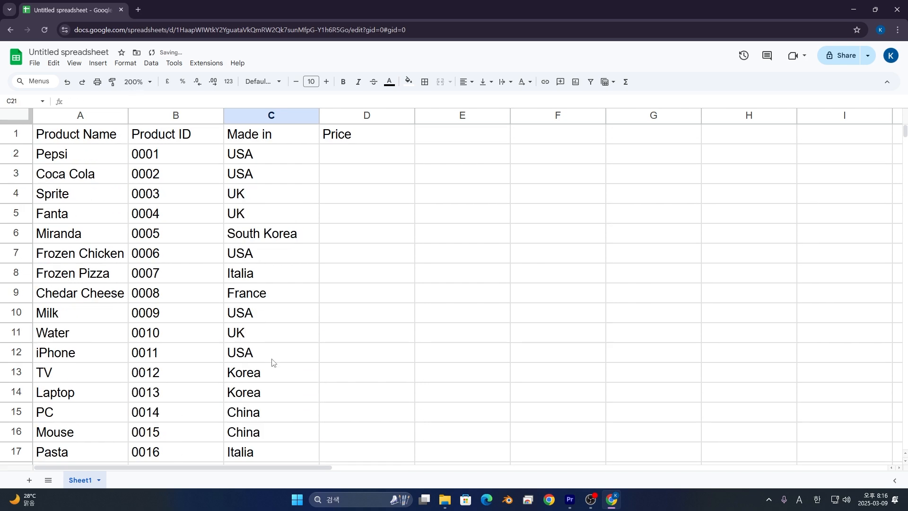
pyautogui.click(387, 157)
pyautogui.scroll(-5, 391, 202)
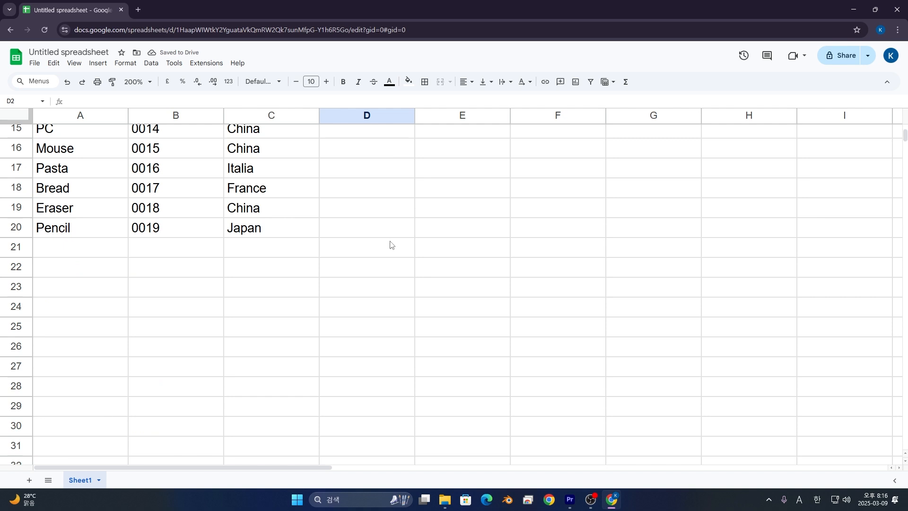
pyautogui.keyDown('shift'); pyautogui.click(371, 235); pyautogui.keyUp('shift')
pyautogui.scroll(5, 370, 235)
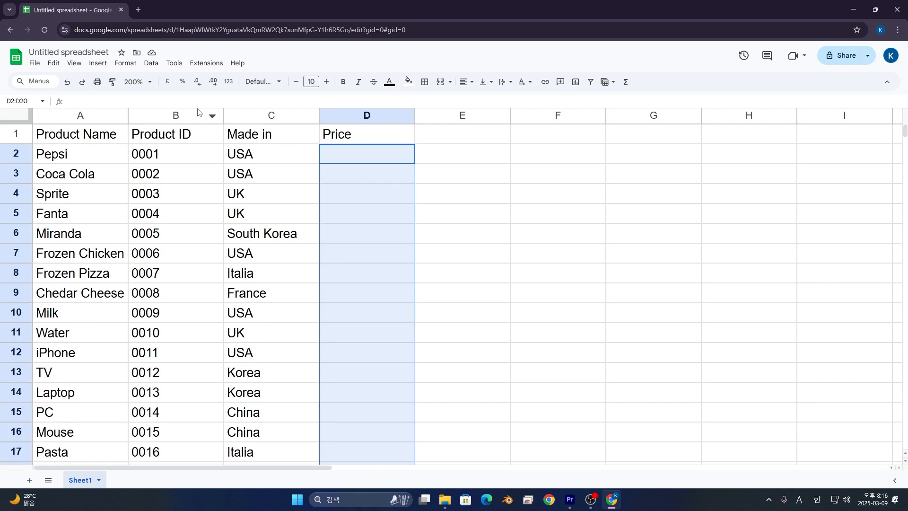
pyautogui.click(228, 82)
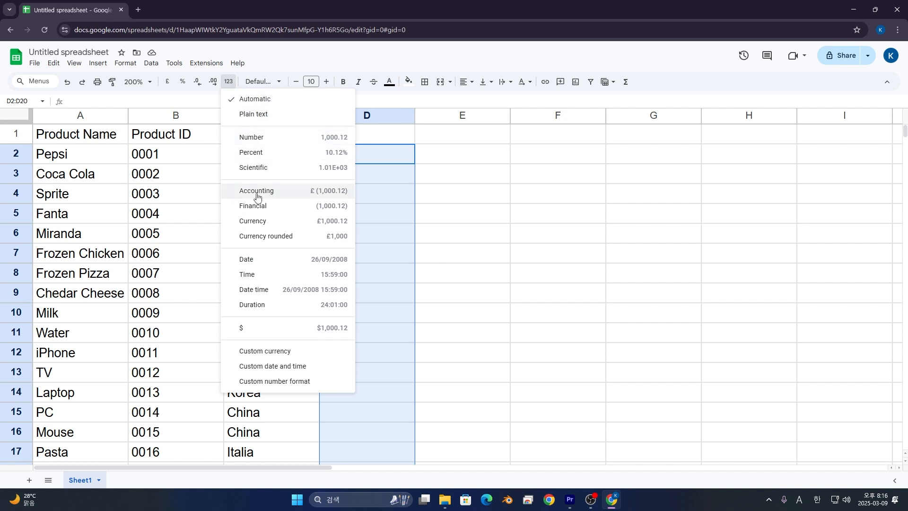
pyautogui.click(266, 218)
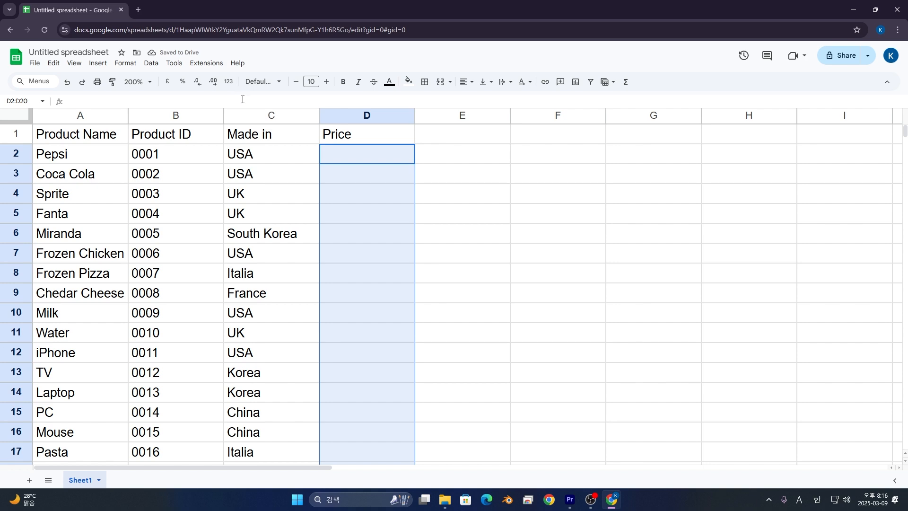
pyautogui.click(228, 82)
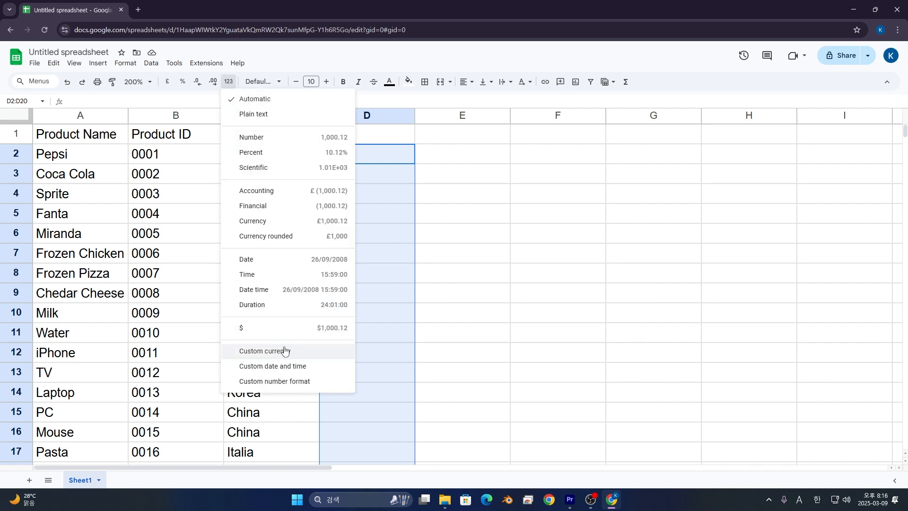
pyautogui.click(279, 350)
pyautogui.click(547, 180)
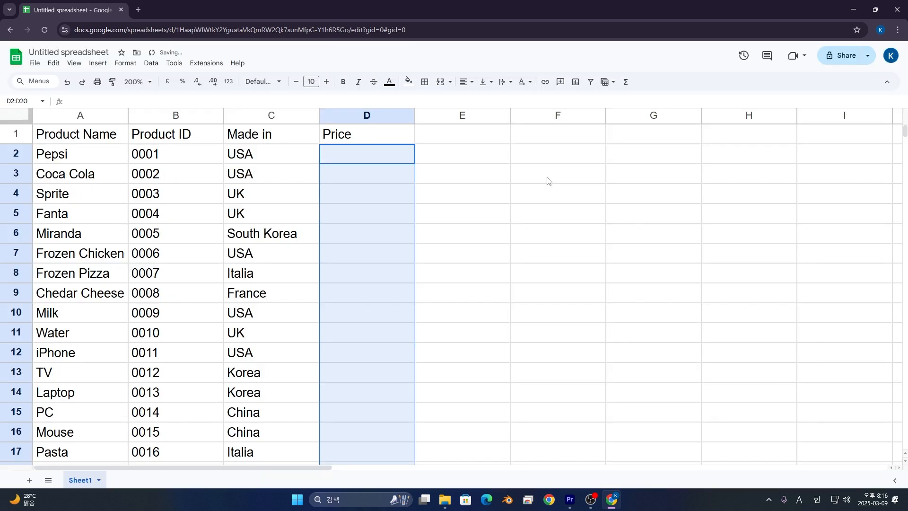
# Enter the prices 2 for Pepsi in D2 and 1.95 for Coca Cola in D3.
pyautogui.click(382, 150)
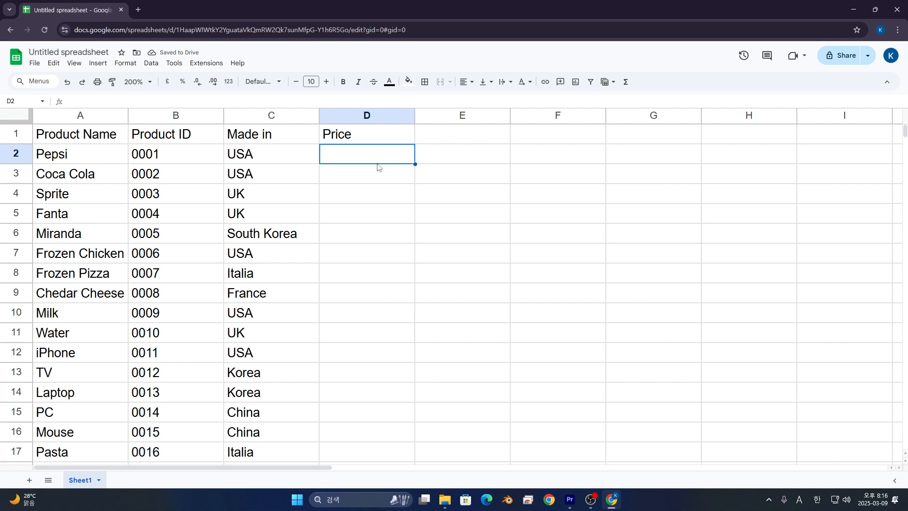
pyautogui.write('2')
pyautogui.press('Return')
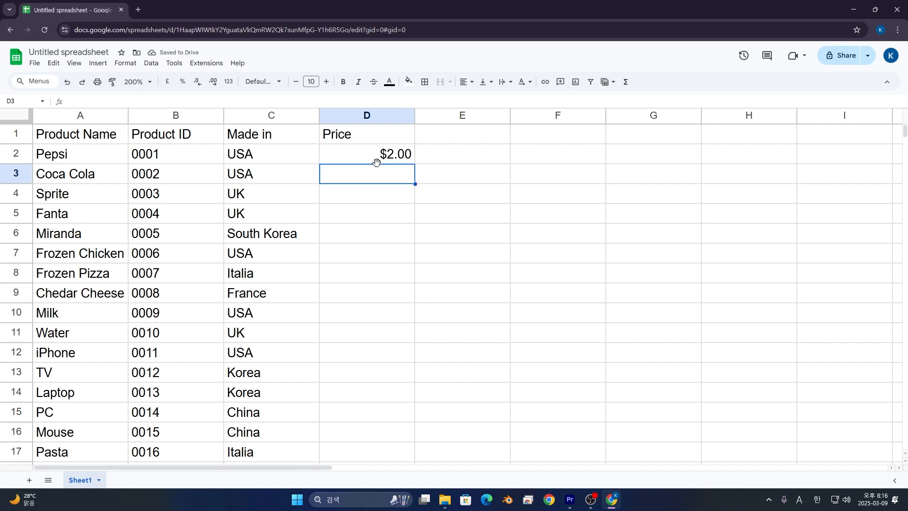
pyautogui.write('1.95')
pyautogui.press('Return')
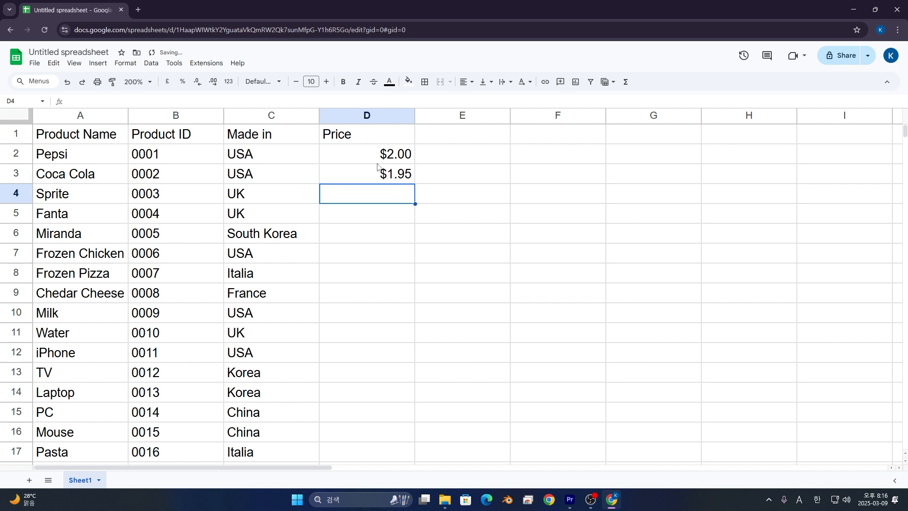
# Enter the prices 2 for Sprite in D4, 2 for Fanta in D5 and 1.95 for Miranda in D6.
pyautogui.write('2')
pyautogui.press('Return')
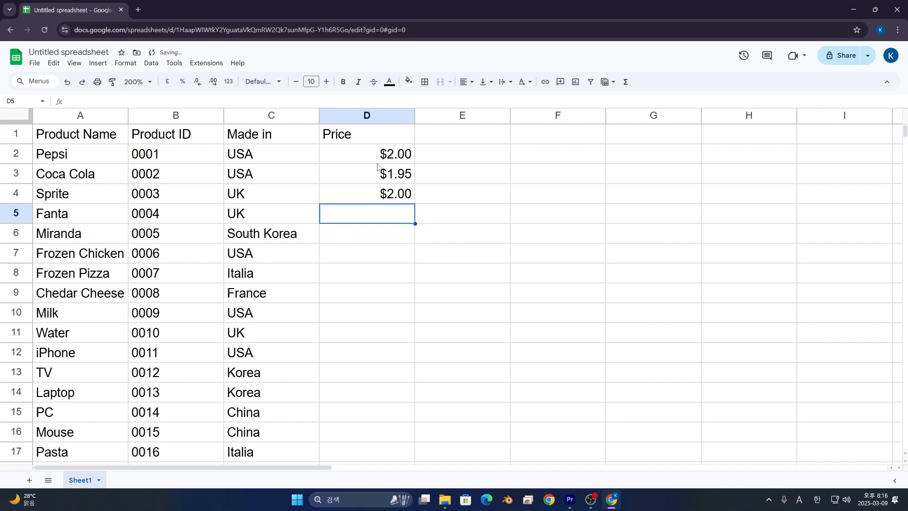
pyautogui.write('2')
pyautogui.press('Return')
pyautogui.write('1.95')
pyautogui.press('Return')
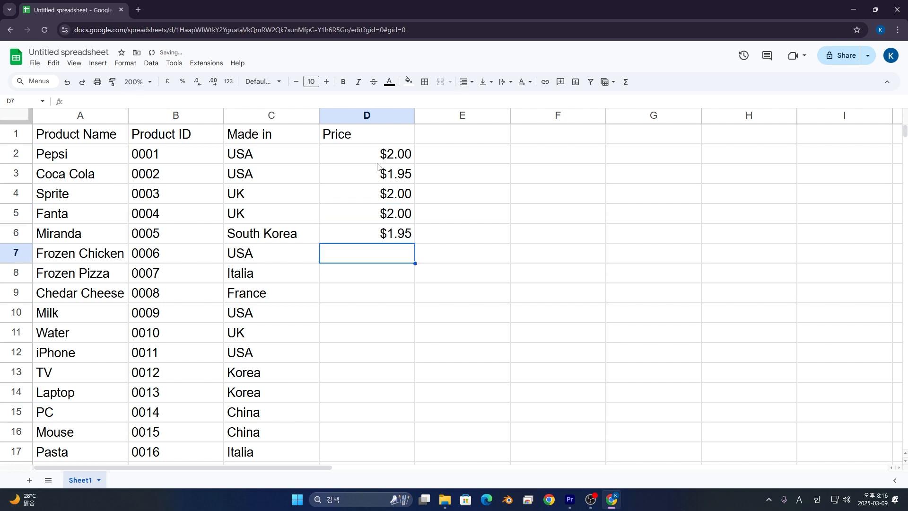
# Enter the prices 9.95 for Frozen Chicken in D7, 12.5 for Frozen Pizza in D8 and 5.9 for Chedar Cheese in D9.
pyautogui.write('9.95')
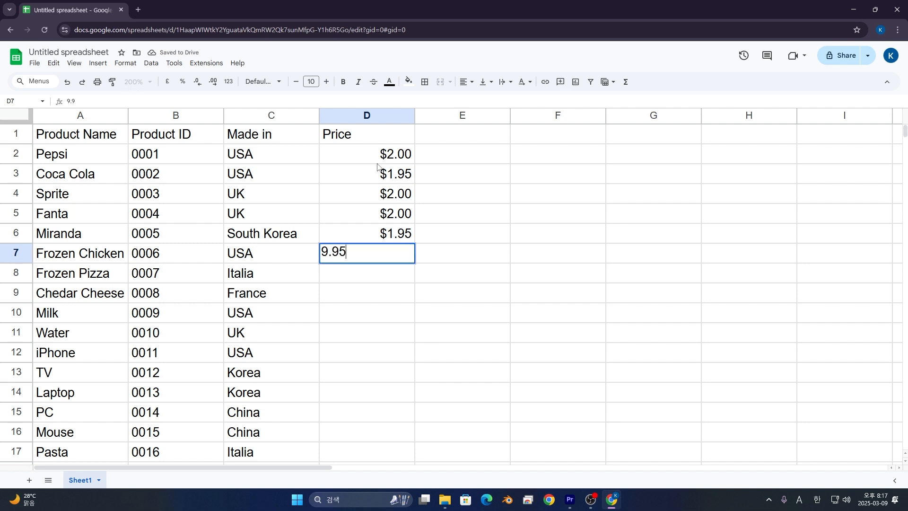
pyautogui.press('Return')
pyautogui.write('12.5')
pyautogui.press('Return')
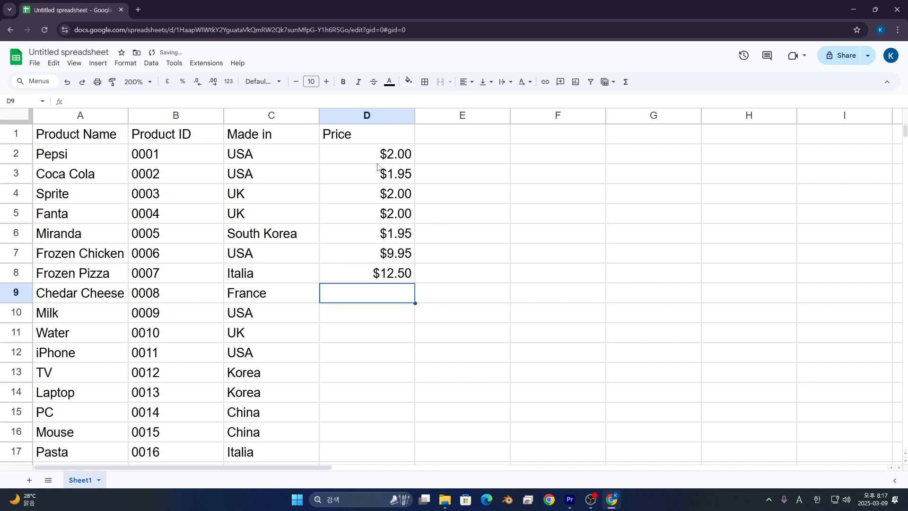
pyautogui.write('5.9')
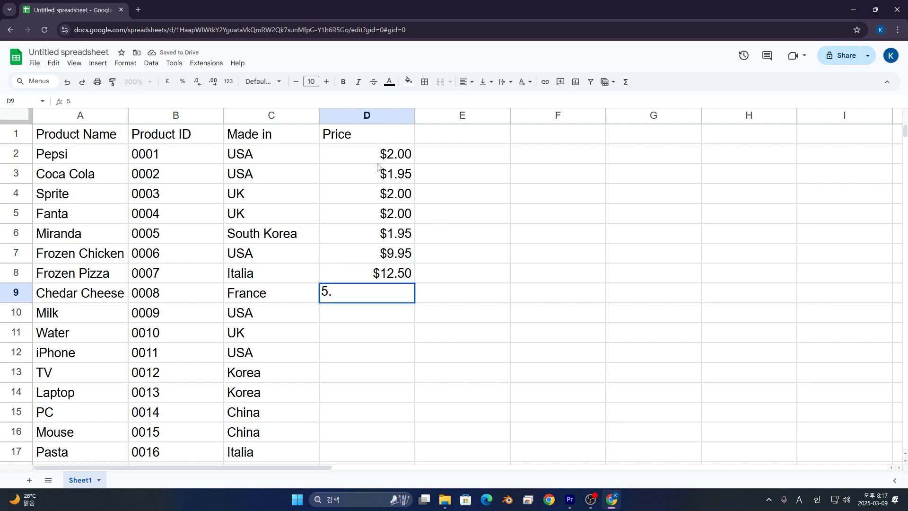
pyautogui.press('Return')
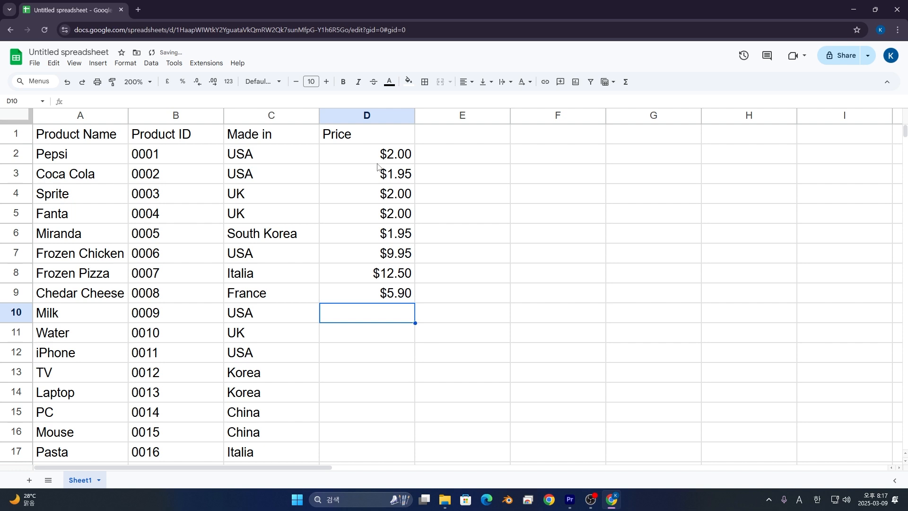
# Enter the prices 5.9 for Milk in D10 and 1.25 for Water in D11.
pyautogui.write('5.9')
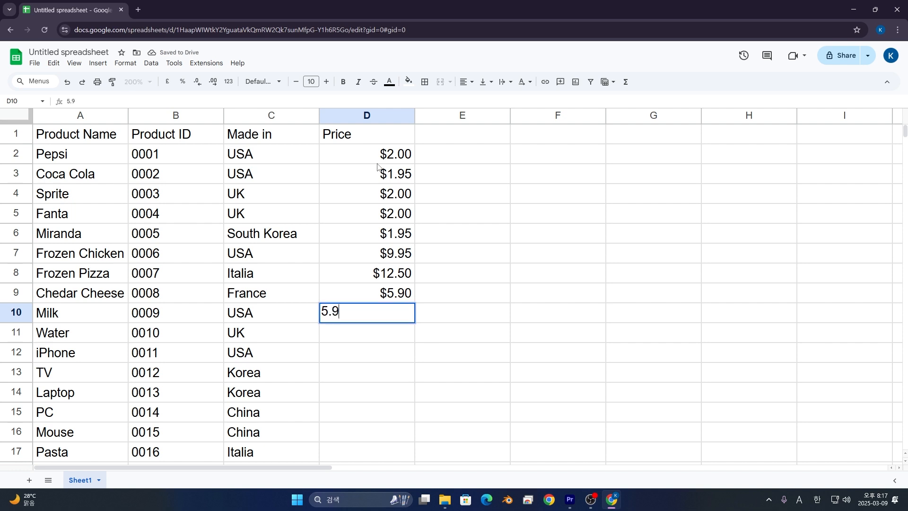
pyautogui.press('Return')
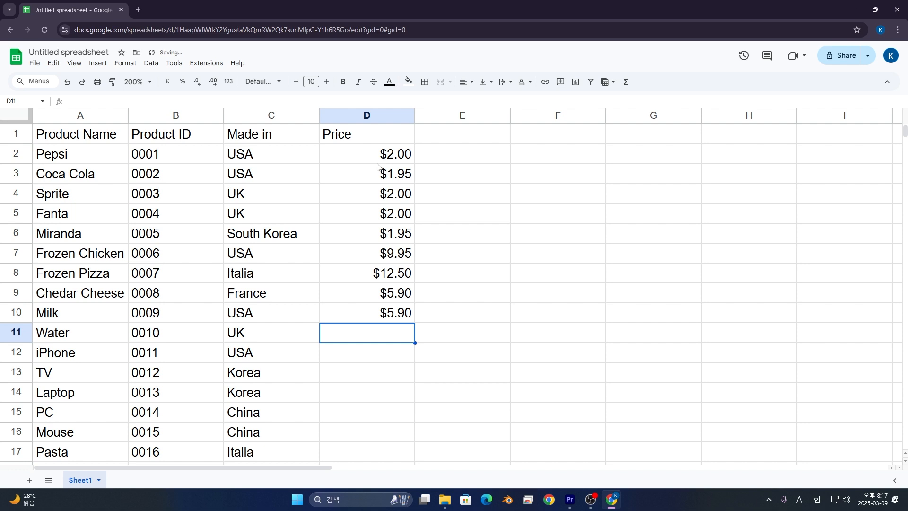
pyautogui.write('1.24')
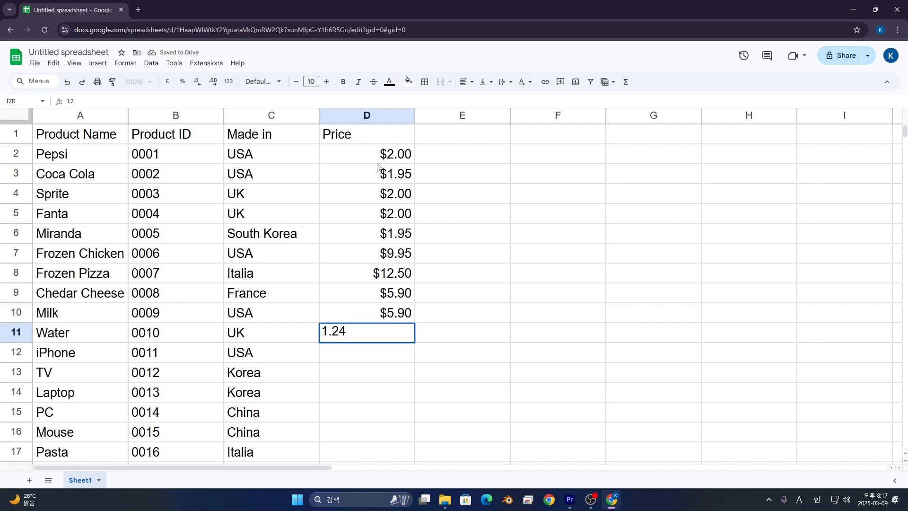
pyautogui.press('BackSpace')
pyautogui.write('5')
pyautogui.press('Return')
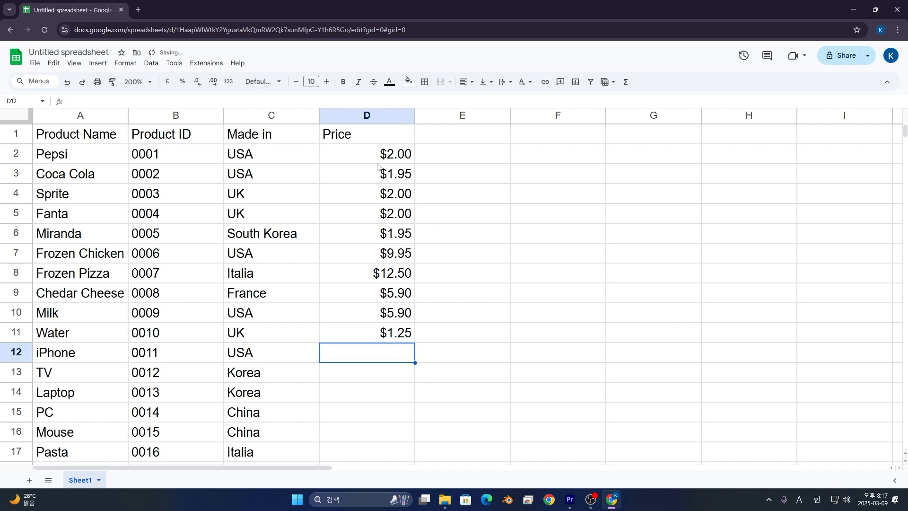
# Enter the prices 350 for iPhone in D12 and 705 for TV in D13.
pyautogui.write('350')
pyautogui.press('Return')
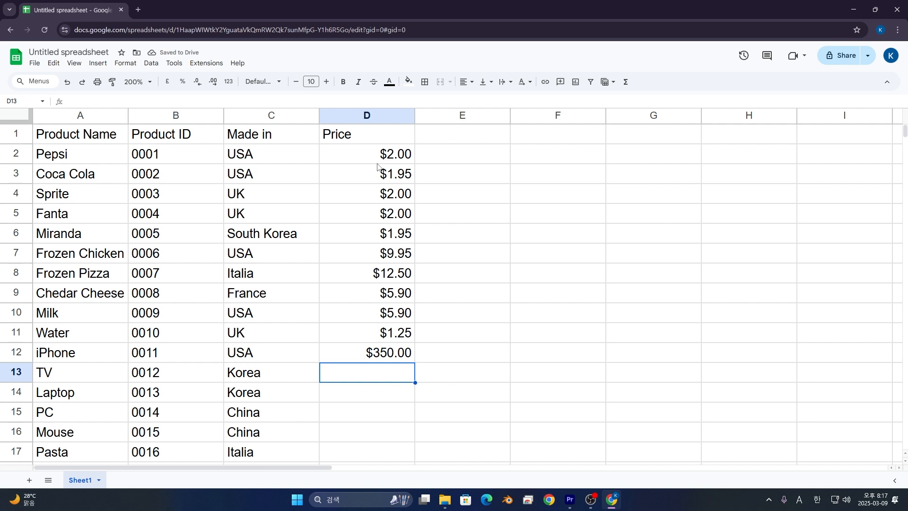
pyautogui.write('70')
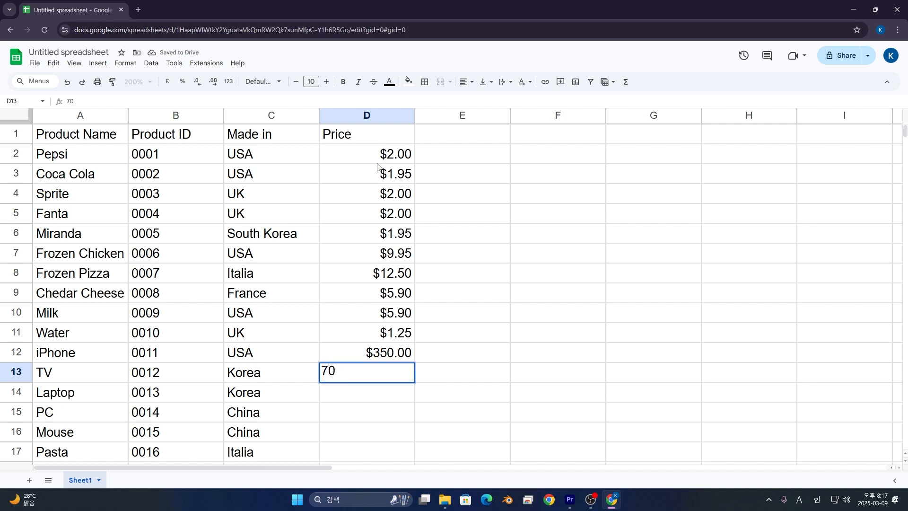
pyautogui.write('5')
pyautogui.press('Return')
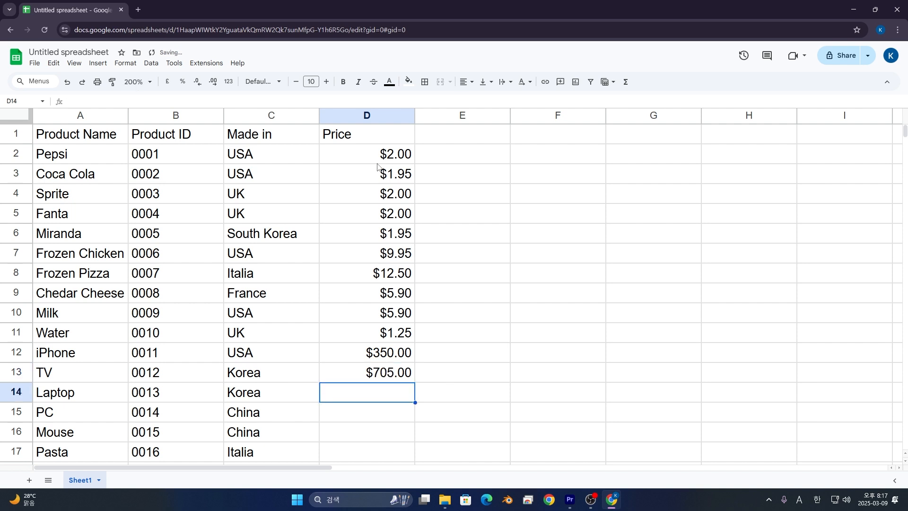
# Enter the prices 500 for Laptop in D14 and 1,500 for PC in D15.
pyautogui.write('190')
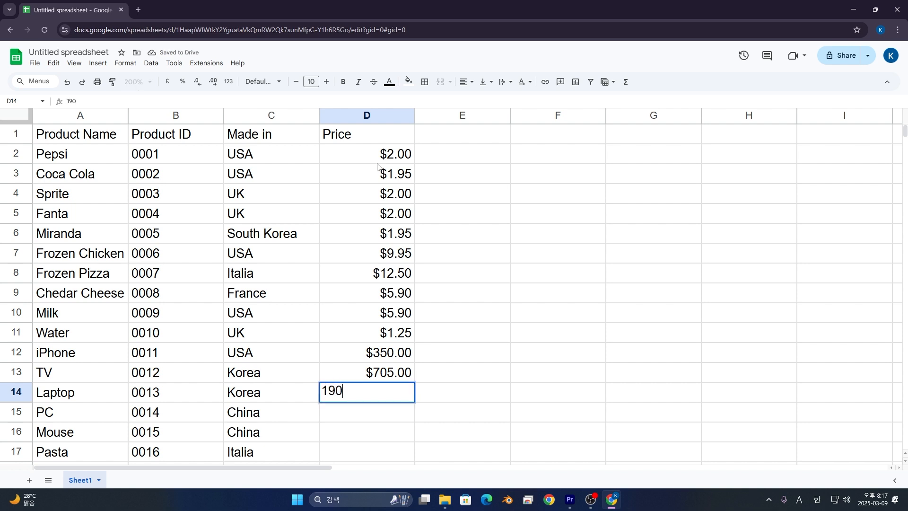
pyautogui.press('BackSpace')
pyautogui.press('BackSpace')
pyautogui.press('BackSpace')
pyautogui.write('500')
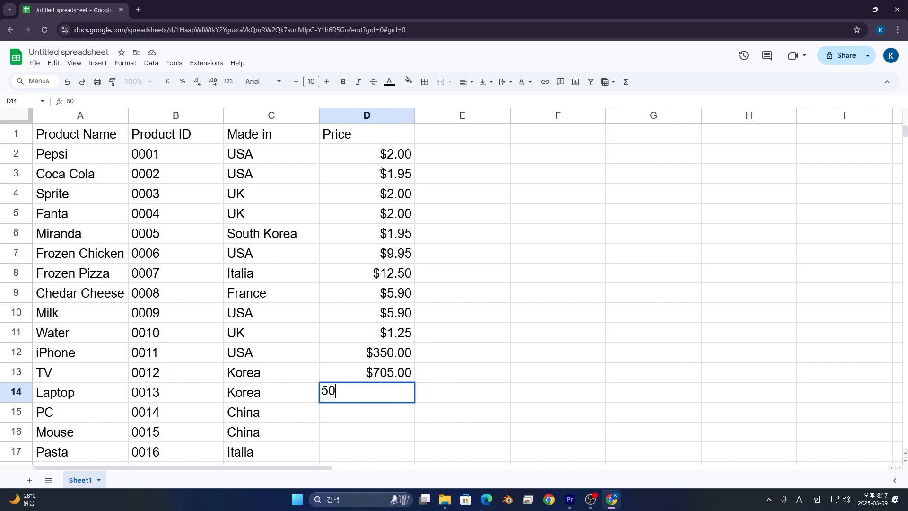
pyautogui.press('Return')
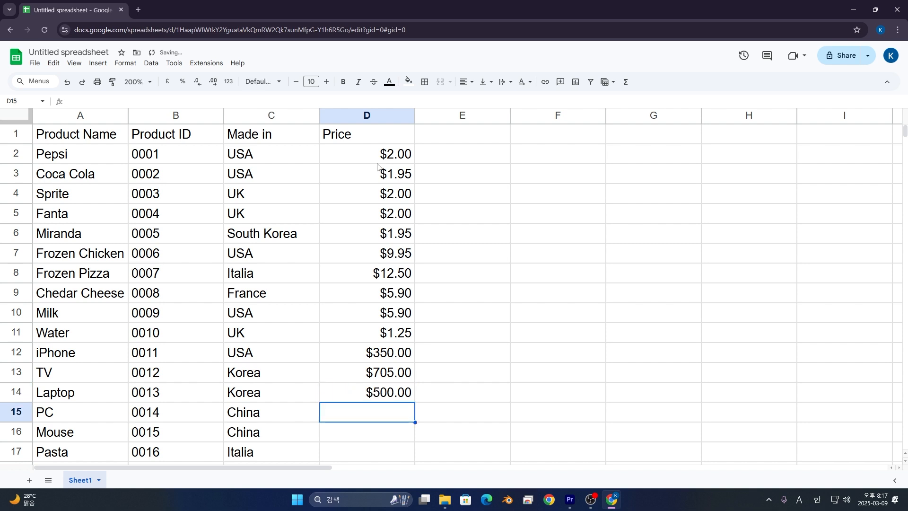
pyautogui.write('1')
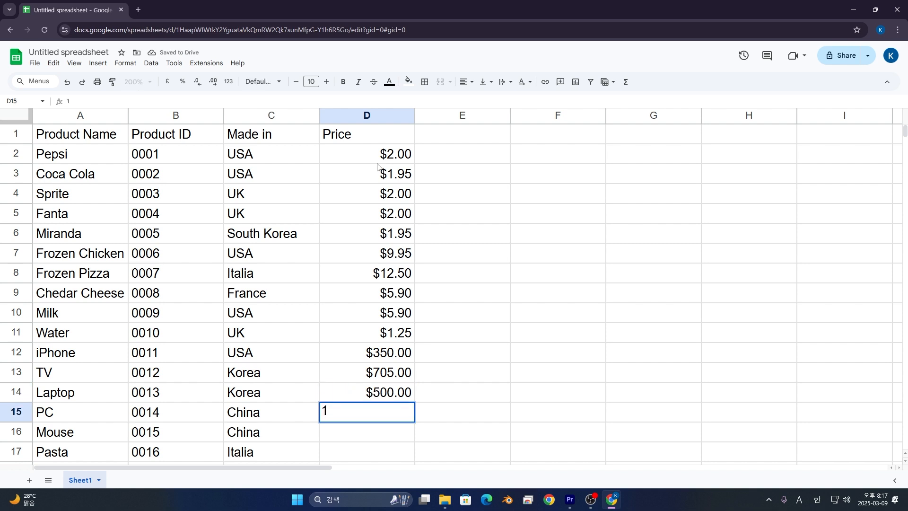
pyautogui.write(',500')
pyautogui.press('Return')
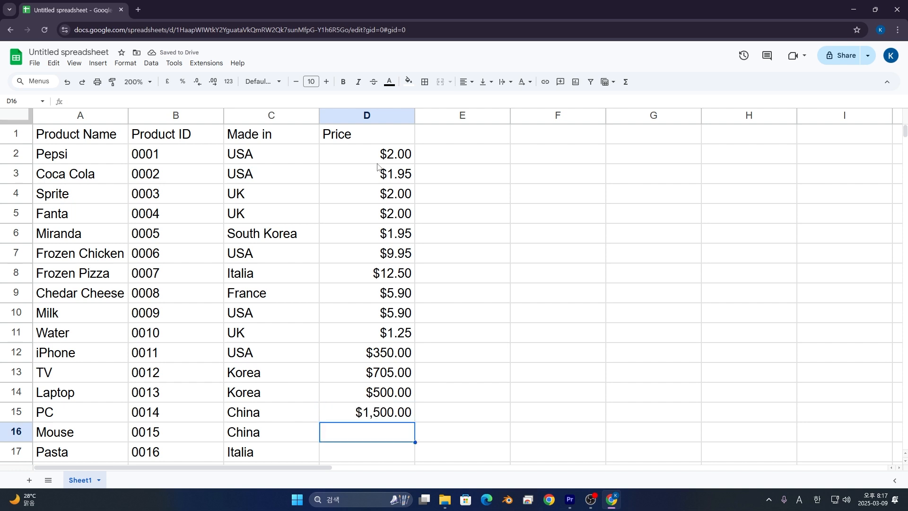
# Enter the prices 30 for Mouse in D16 and 15.55 for Pasta in D17.
pyautogui.write('30')
pyautogui.press('Return')
pyautogui.scroll(-2, 272, 224)
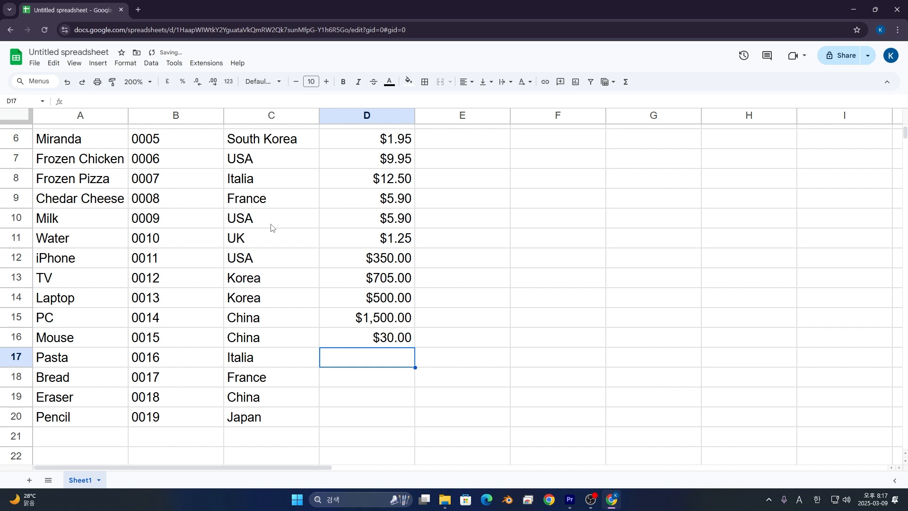
pyautogui.write('15.')
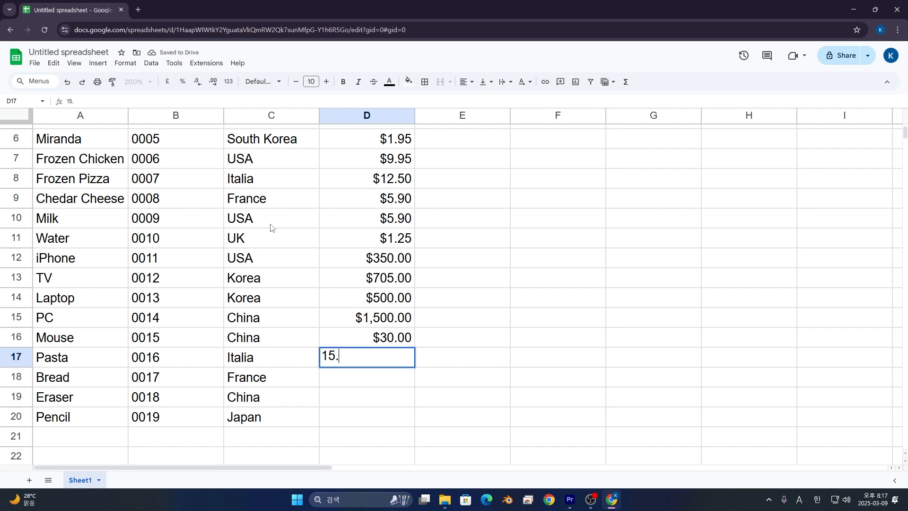
pyautogui.write('55')
pyautogui.press('Return')
# Enter the prices 7.5 for Bread in D18 and 3.3 for Eraser in D19.
pyautogui.write('7.6')
pyautogui.press('BackSpace')
pyautogui.write('5')
pyautogui.press('Return')
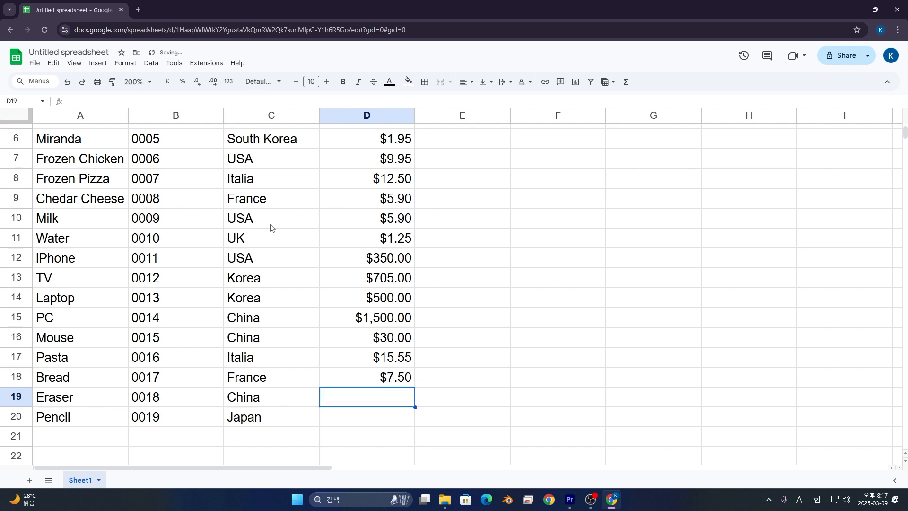
pyautogui.write('3.3')
pyautogui.press('Return')
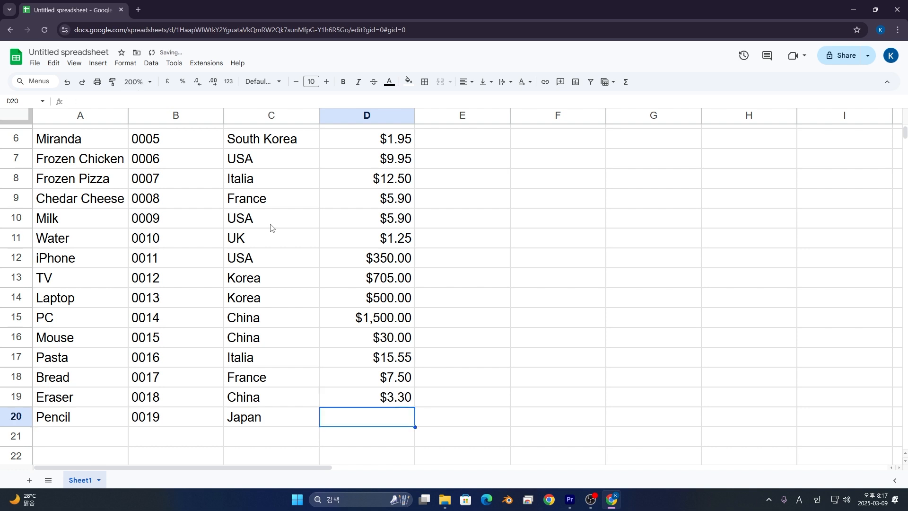
# Enter the price 5 for Pencil in cell D20.
pyautogui.write('54')
pyautogui.press('BackSpace')
pyautogui.press('Return')
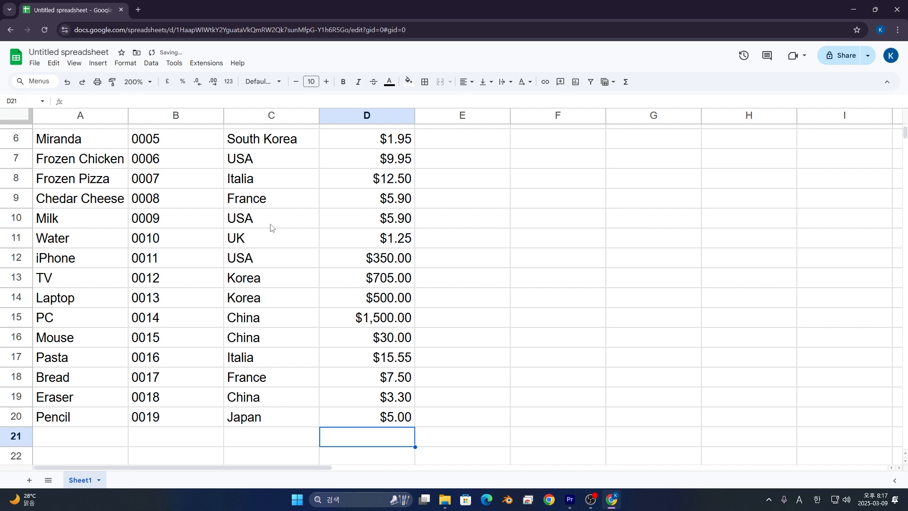
pyautogui.scroll(3, 378, 227)
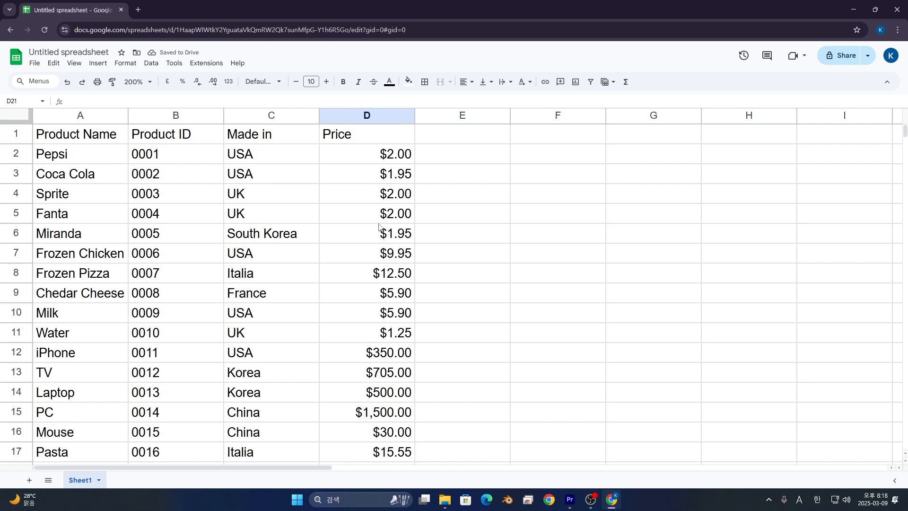
# Set the header cells A1:D1 to font size 13 and widen column A to fit the Product Name heading.
pyautogui.moveTo(83, 137); pyautogui.dragTo(369, 136)
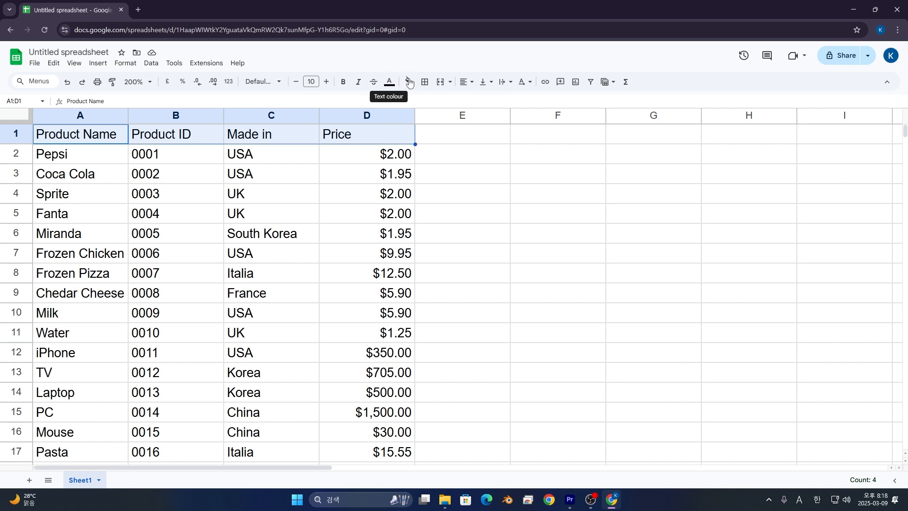
pyautogui.click(327, 82)
pyautogui.click(326, 82)
pyautogui.click(331, 83)
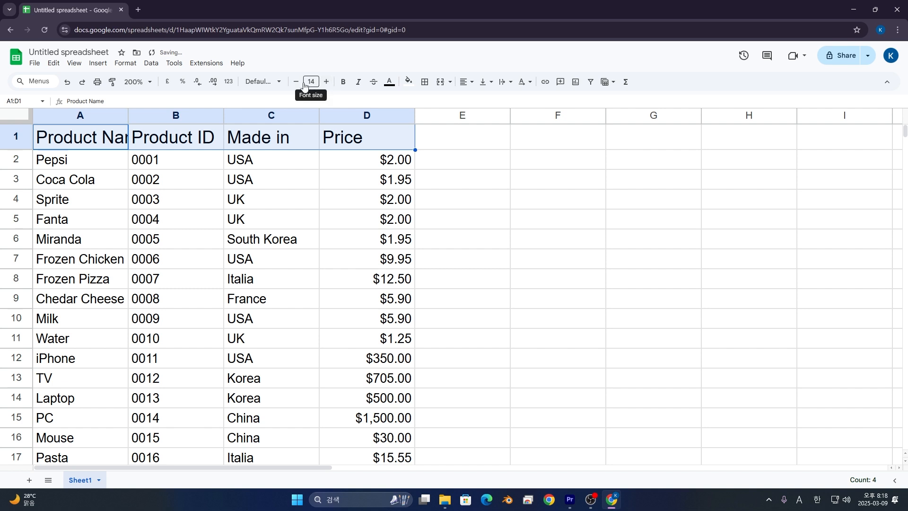
pyautogui.click(119, 178)
pyautogui.moveTo(129, 115); pyautogui.dragTo(157, 116)
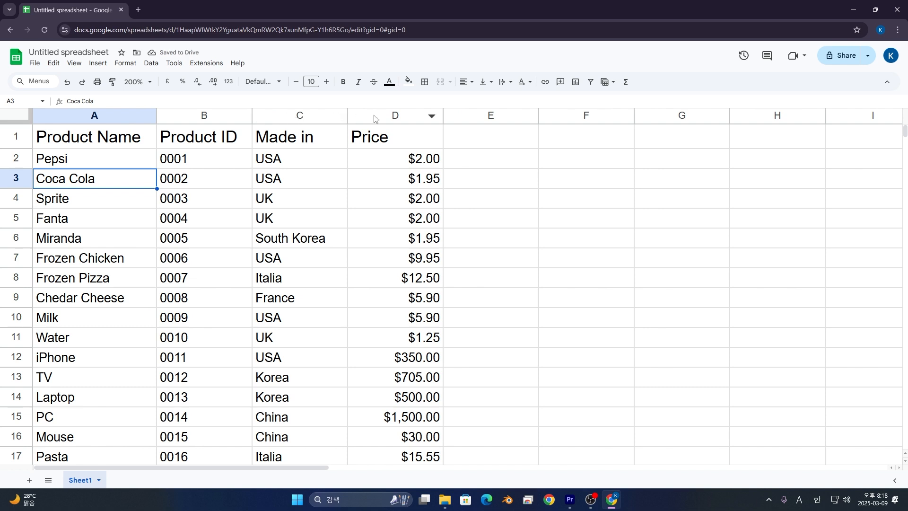
# Make the header cells A1:D1 bold.
pyautogui.moveTo(97, 142); pyautogui.dragTo(395, 98)
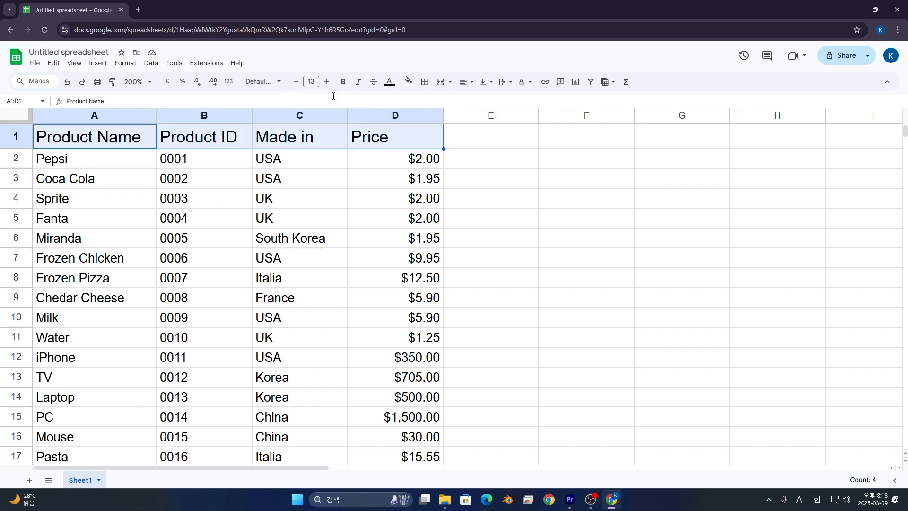
pyautogui.hotkey('ctrl', 'b')
pyautogui.click(332, 168)
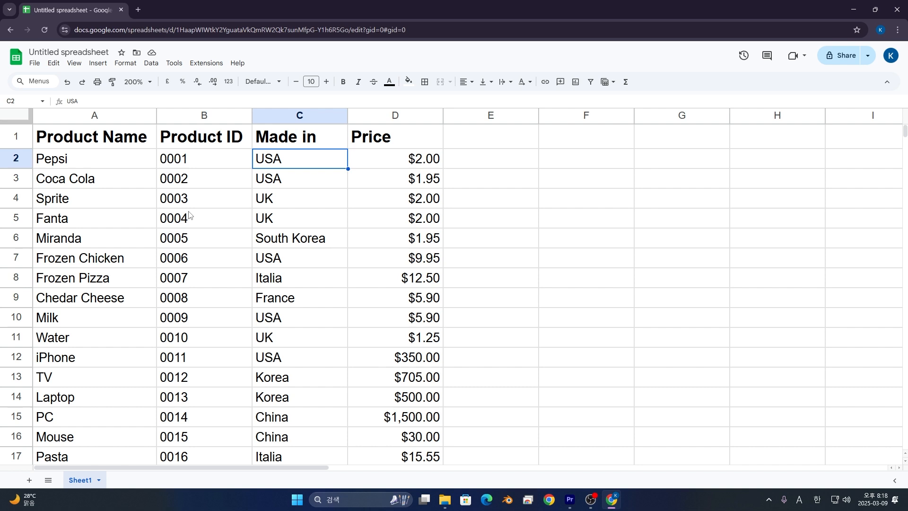
# Insert one empty row above the Fanta row.
pyautogui.click(94, 218)
pyautogui.rightClick(110, 221)
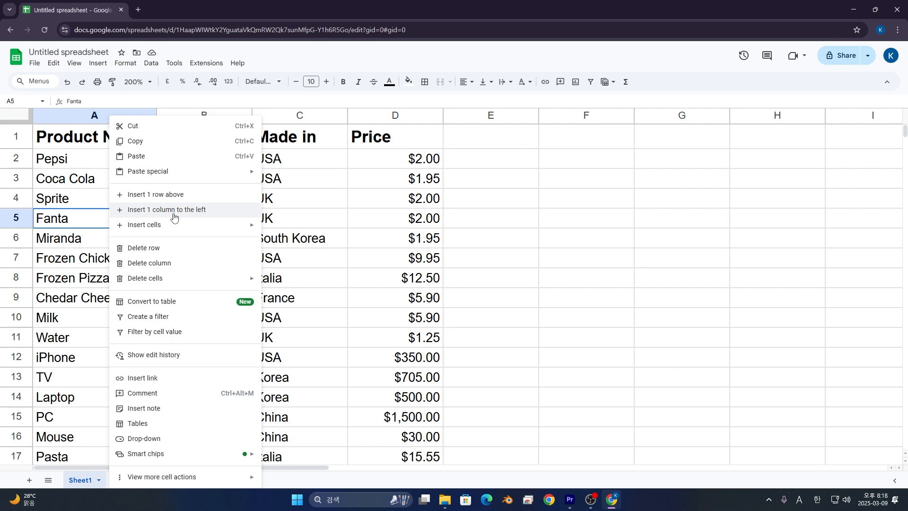
pyautogui.moveTo(175, 226)
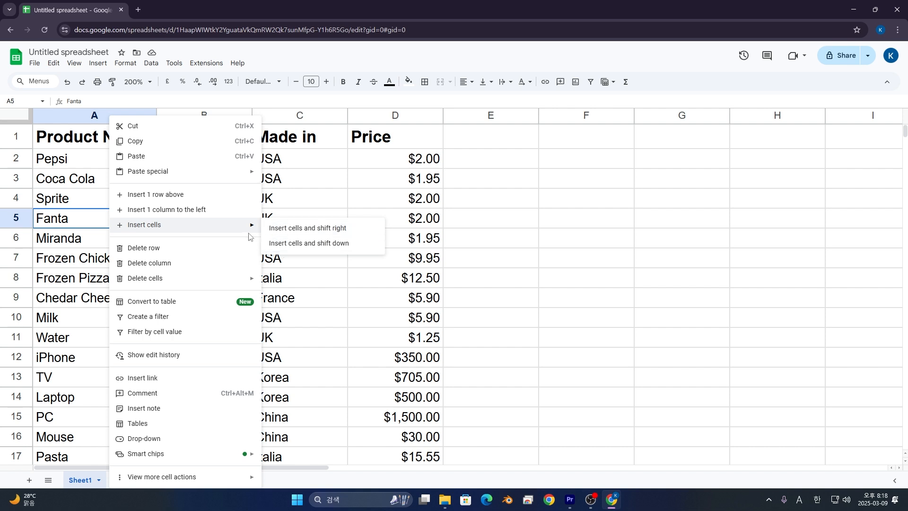
pyautogui.click(239, 196)
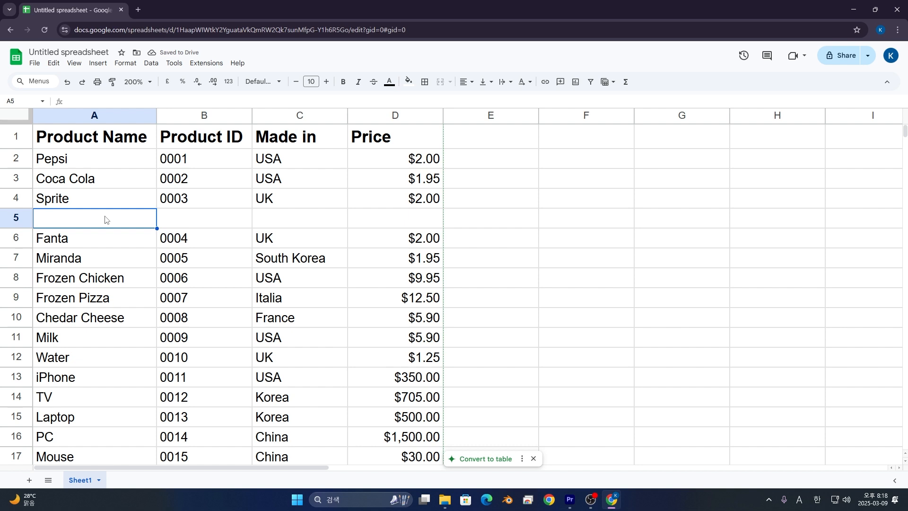
# Enter the product name Sprite Lime in cell A5 of the new row.
pyautogui.write('Spri')
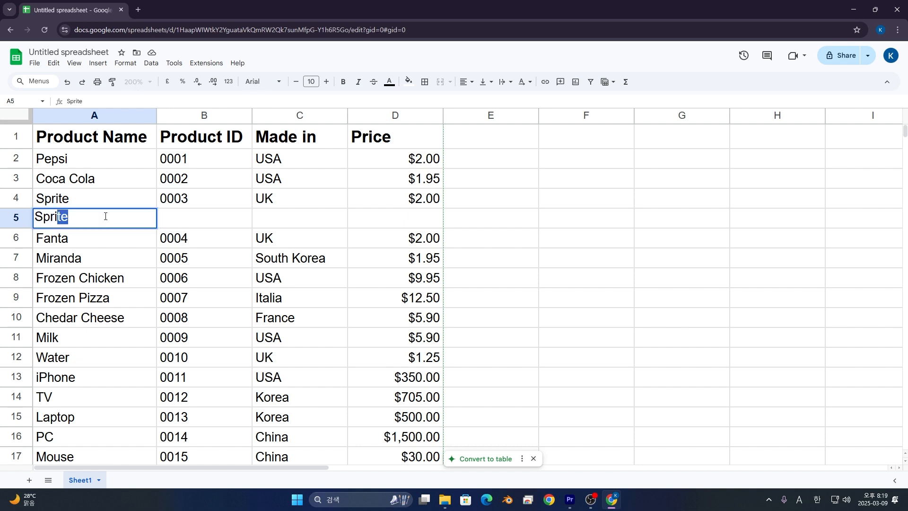
pyautogui.write('te Lime')
pyautogui.press('Return')
pyautogui.press('Up')
pyautogui.press('Right')
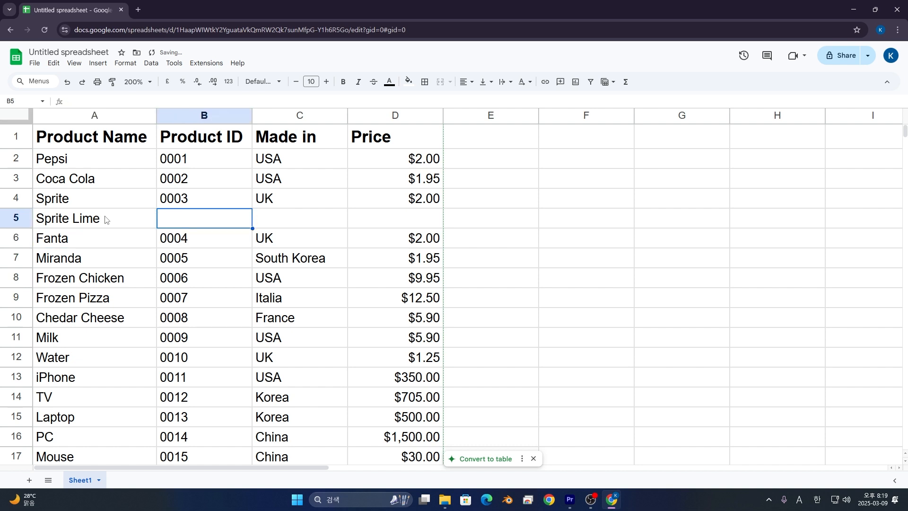
# Check the last used product ID in the table and enter 0020 for Sprite Lime in B5.
pyautogui.click(208, 246)
pyautogui.click(209, 220)
pyautogui.write('000')
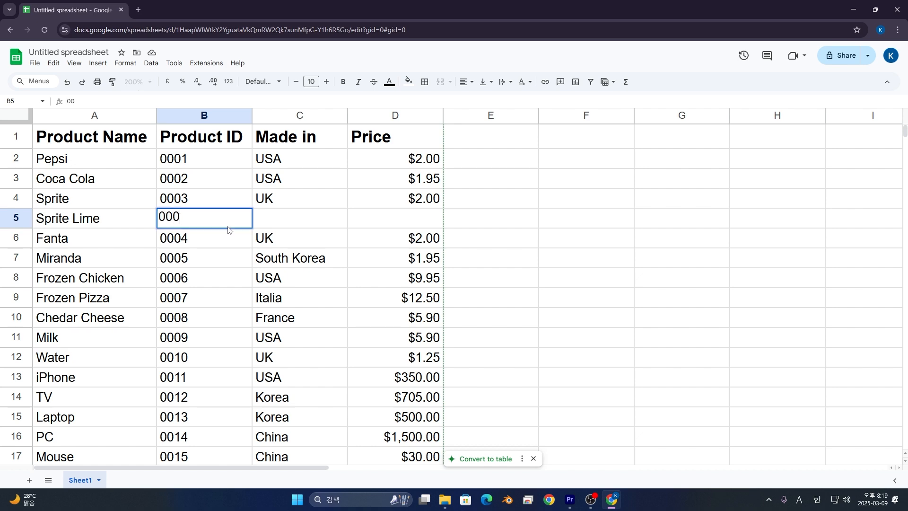
pyautogui.hotkey('ctrl', 'a')
pyautogui.scroll(-8, 234, 237)
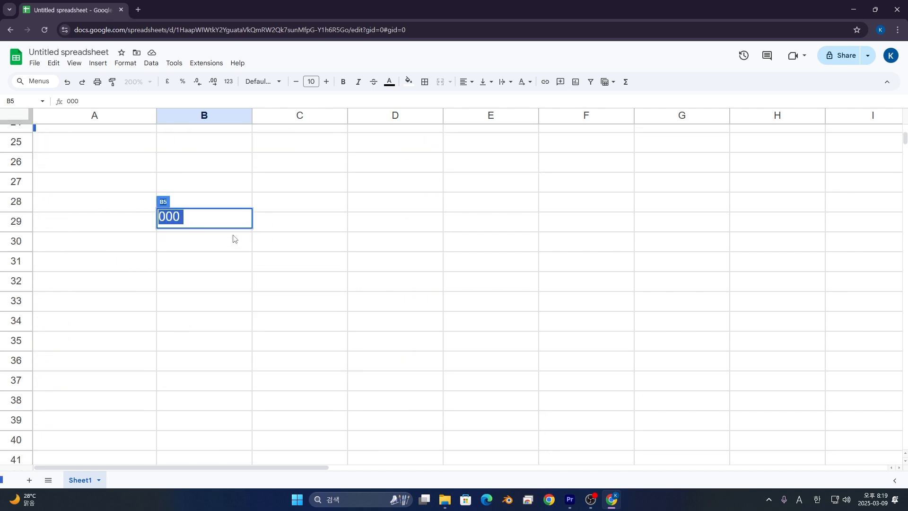
pyautogui.scroll(5, 233, 237)
pyautogui.scroll(3, 190, 369)
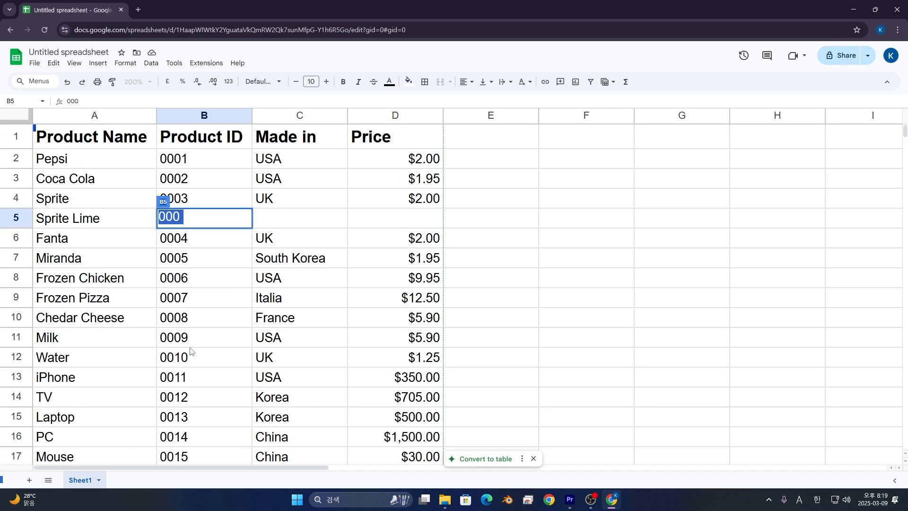
pyautogui.click(188, 217)
pyautogui.scroll(-8, 203, 351)
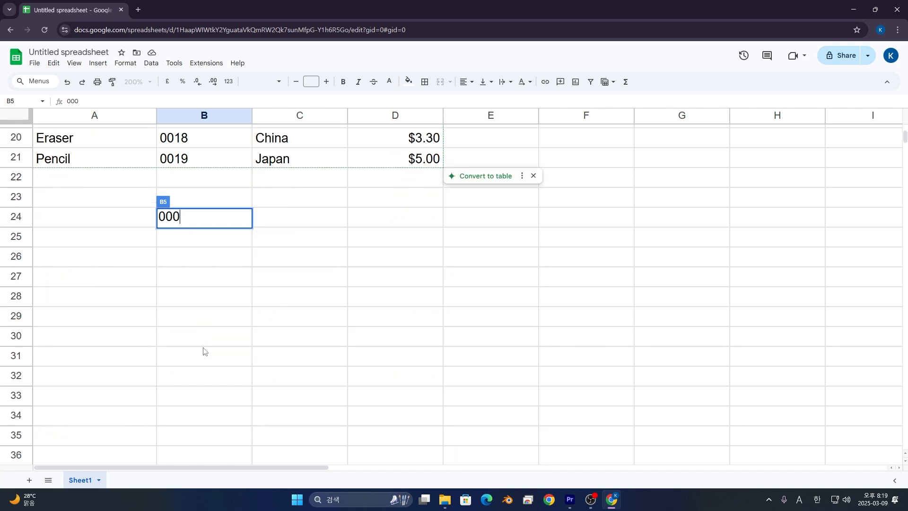
pyautogui.scroll(8, 203, 351)
pyautogui.press('BackSpace')
pyautogui.write('20')
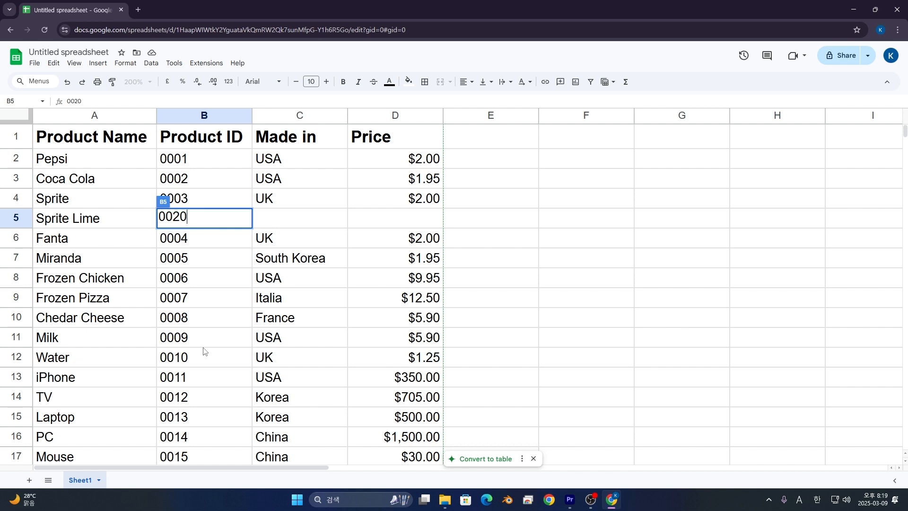
pyautogui.press('Return')
pyautogui.press('Right')
pyautogui.press('Up')
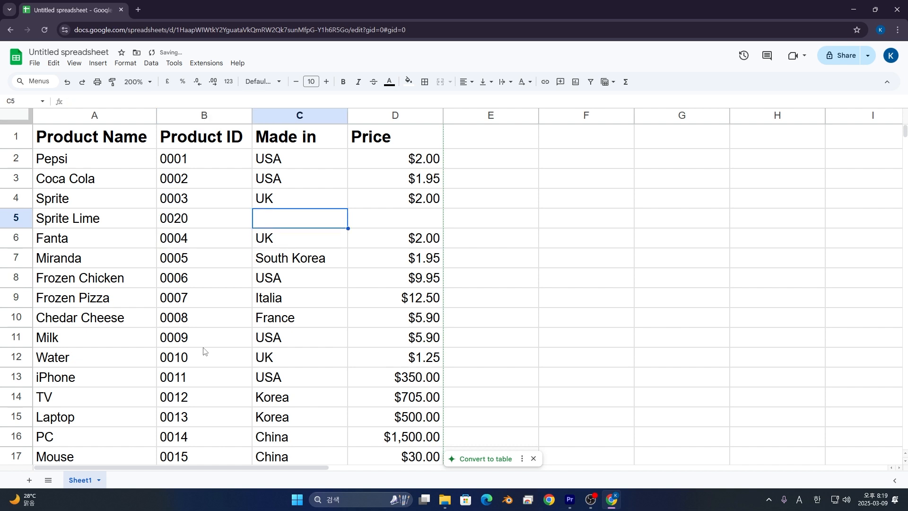
# Enter China as the origin in C5 and 6 as the price in D5 for Sprite Lime.
pyautogui.write('Chu')
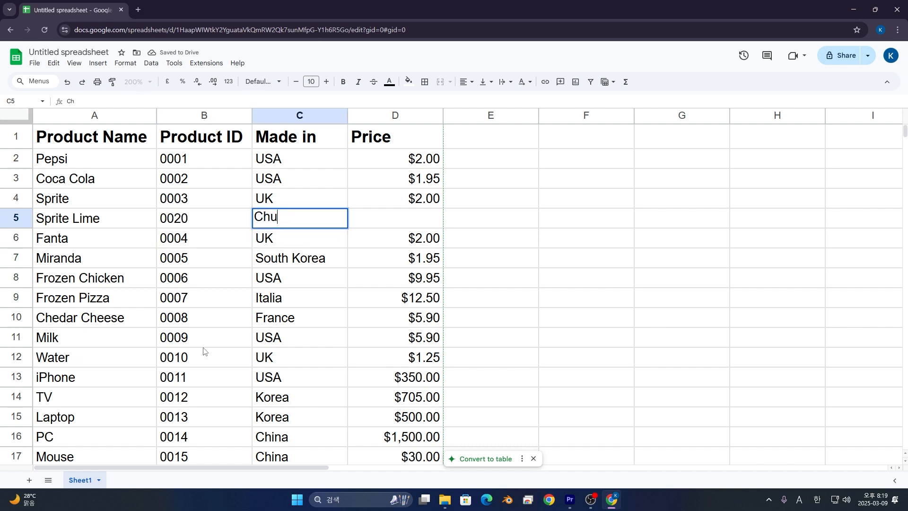
pyautogui.press('Tab')
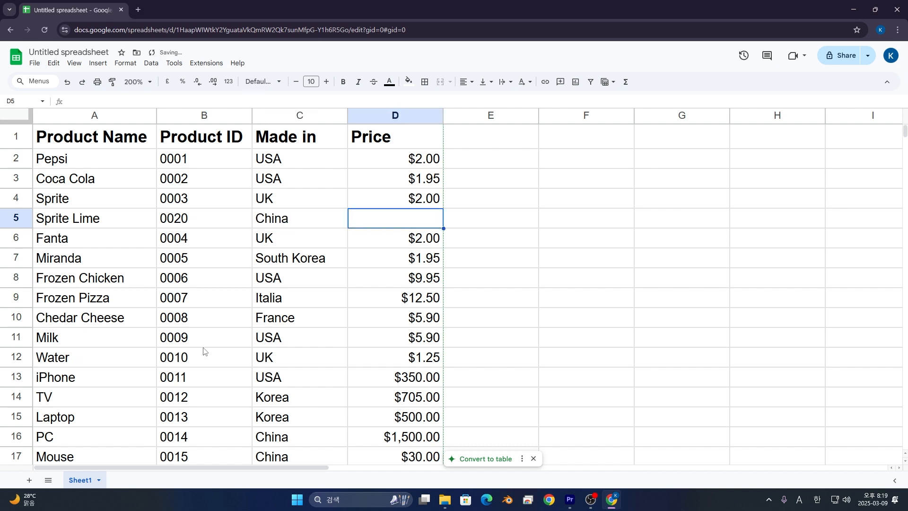
pyautogui.write('6')
pyautogui.press('Return')
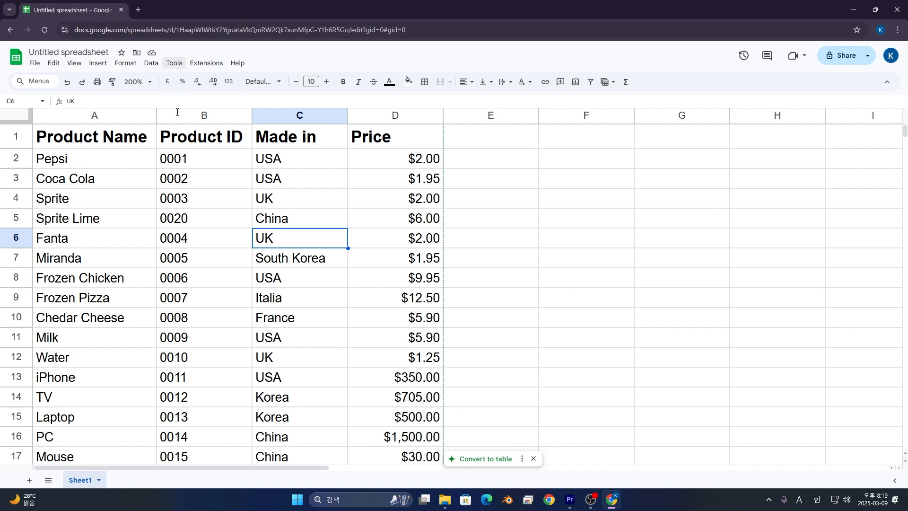
# Change the heading in cell D1 to "Price of the product".
pyautogui.click(199, 134)
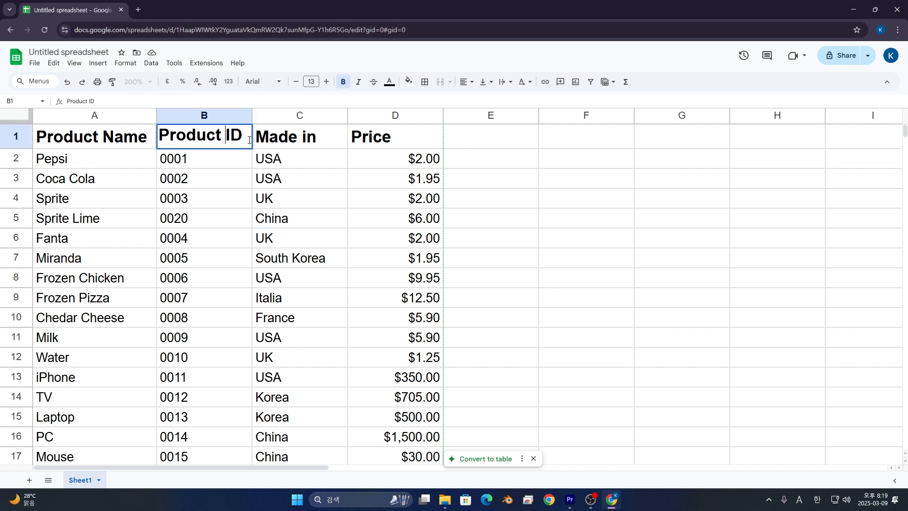
pyautogui.click(305, 141)
pyautogui.click(369, 137)
pyautogui.press('Return')
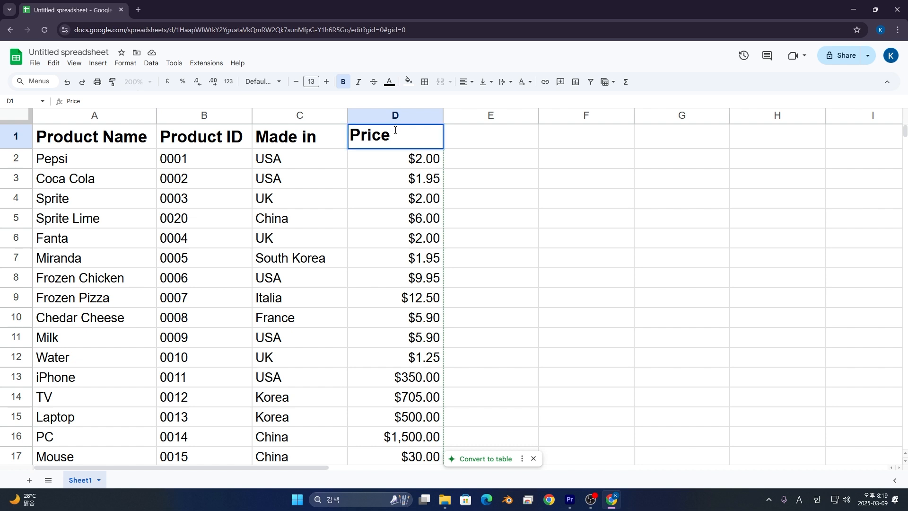
pyautogui.write('of the ')
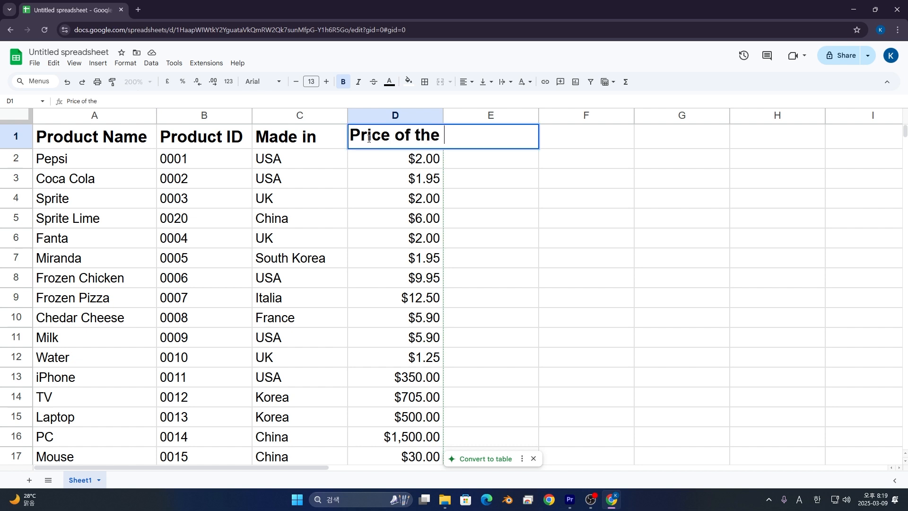
pyautogui.write('product')
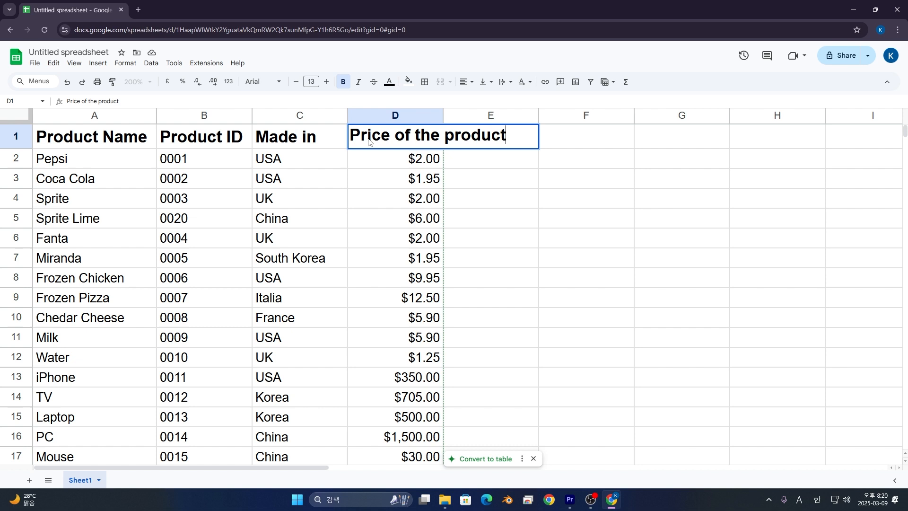
pyautogui.press('Return')
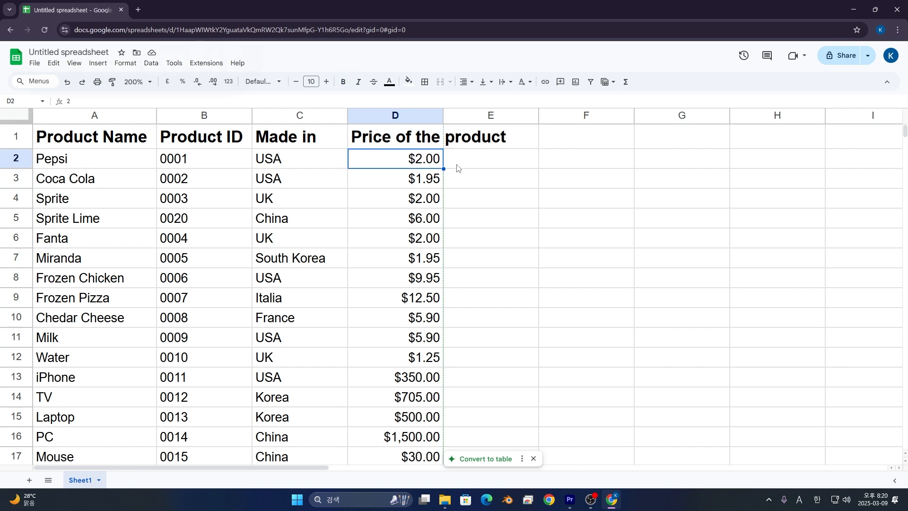
# Auto-fit the width of column D, and narrow column A before auto-fitting it to its contents.
pyautogui.doubleClick(443, 116)
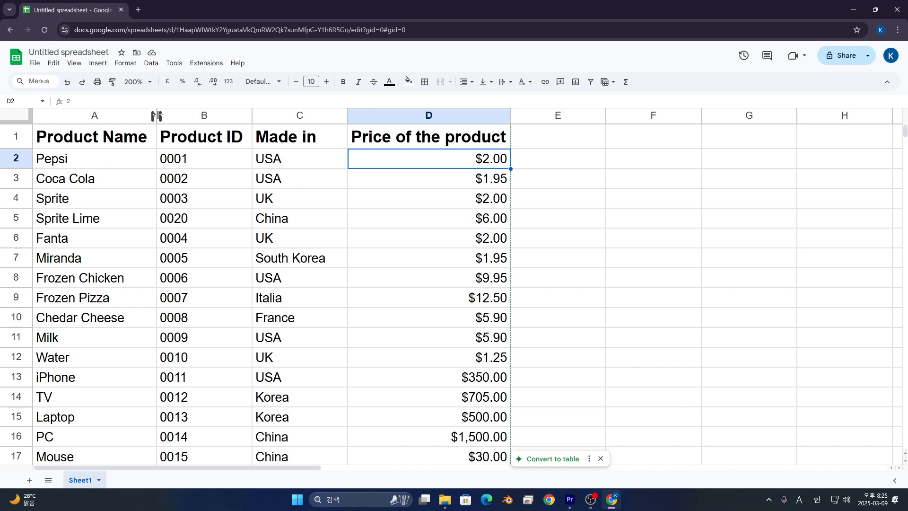
pyautogui.moveTo(157, 115); pyautogui.dragTo(96, 115)
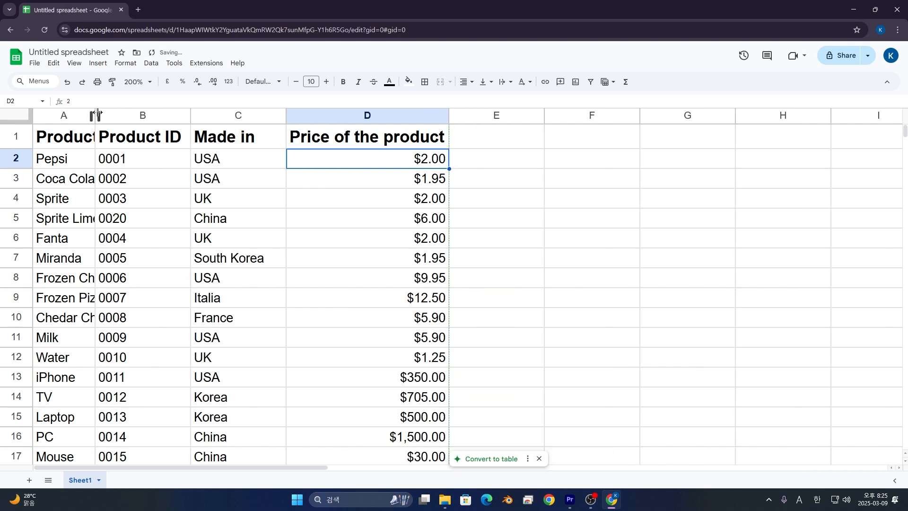
pyautogui.doubleClick(97, 116)
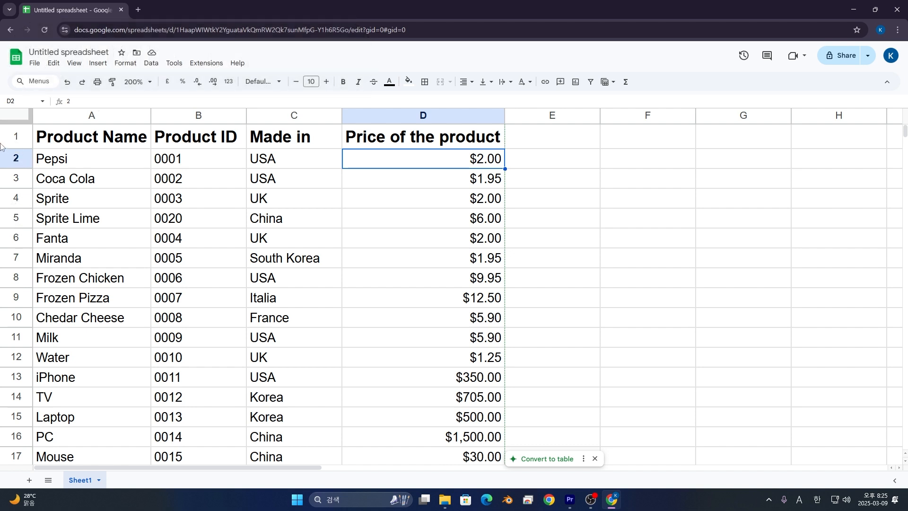
# Hide row 5 with Sprite Lime and unhide it again.
pyautogui.click(13, 159)
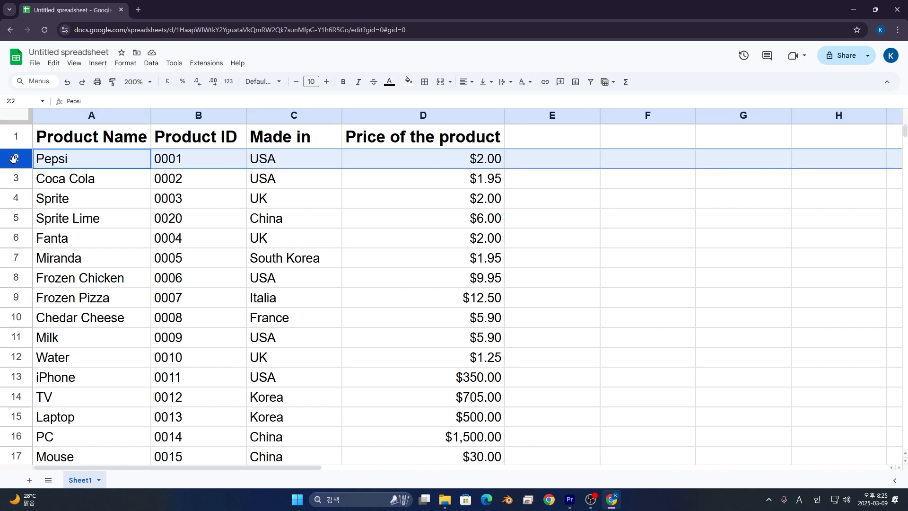
pyautogui.click(7, 218)
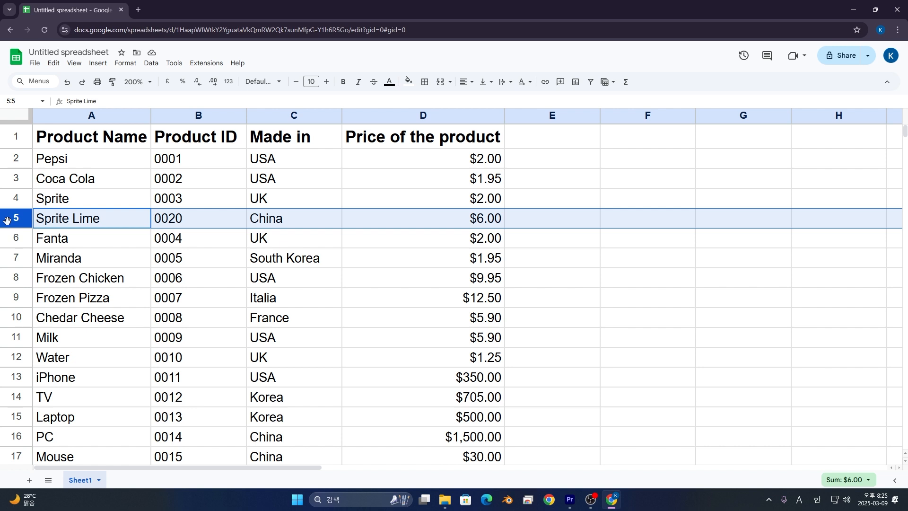
pyautogui.rightClick(15, 221)
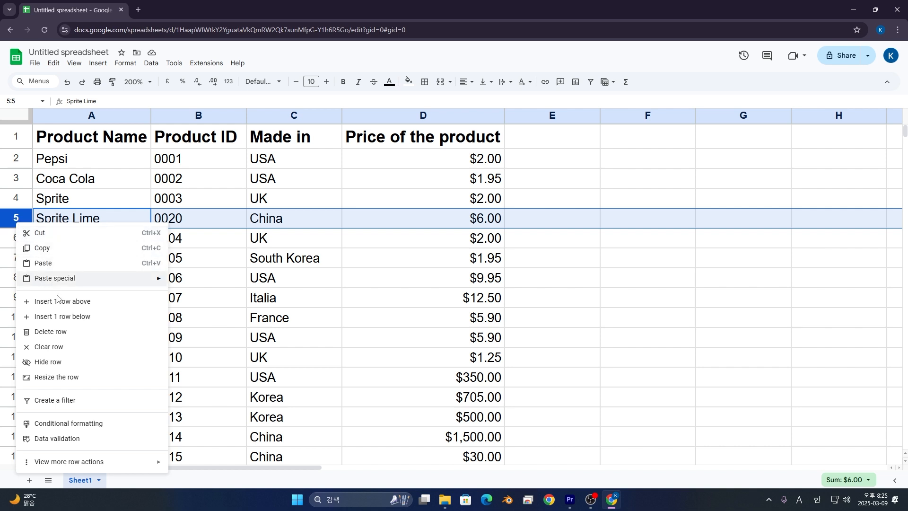
pyautogui.click(68, 367)
pyautogui.click(71, 258)
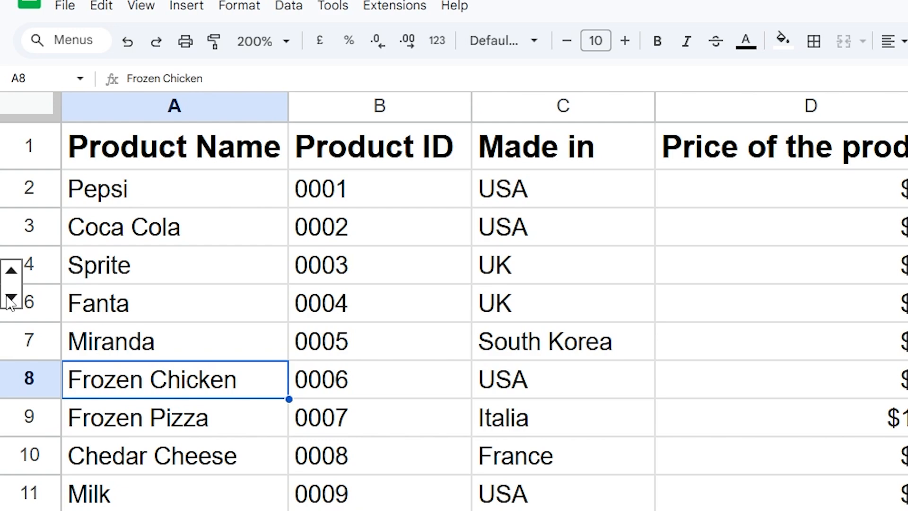
pyautogui.click(10, 299)
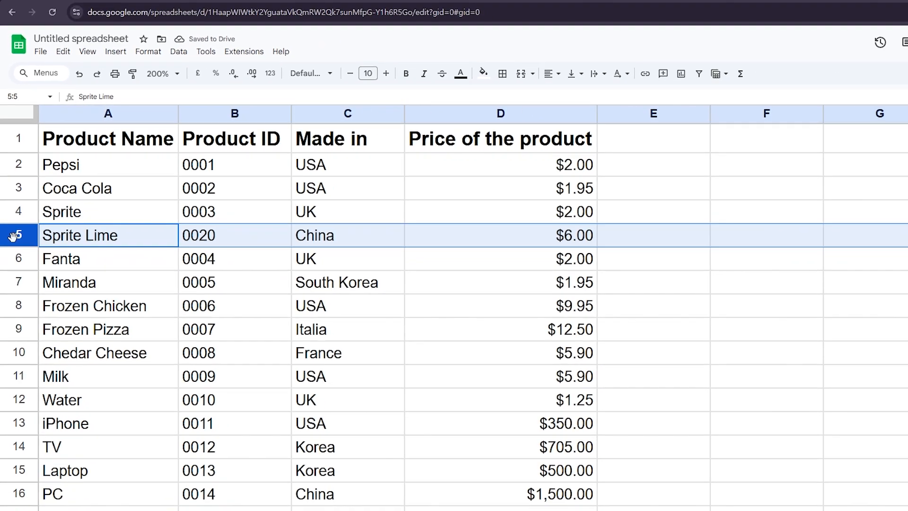
# Hide row 5, the Sprite Lime row.
pyautogui.rightClick(18, 302)
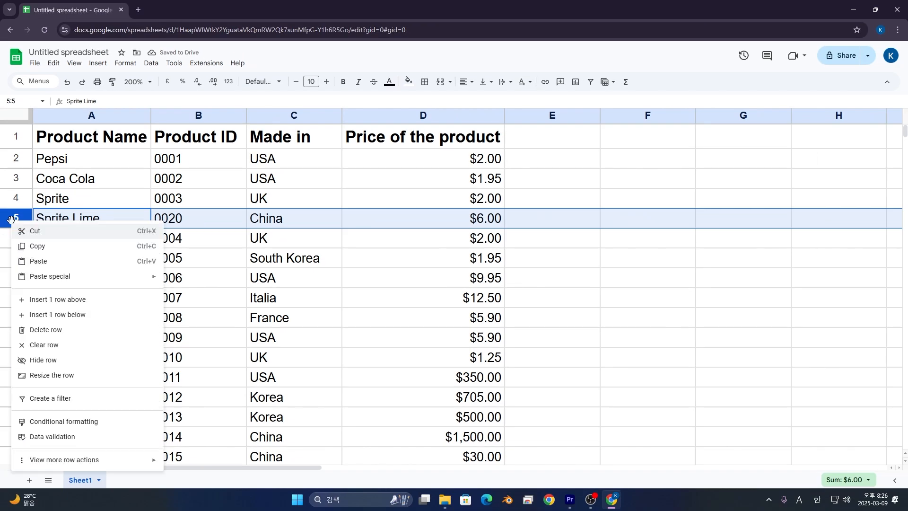
pyautogui.click(64, 360)
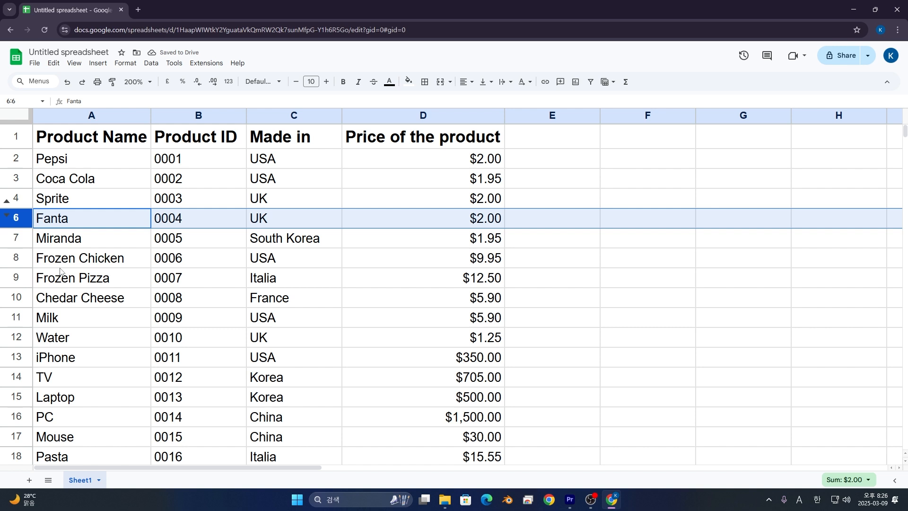
pyautogui.click(418, 154)
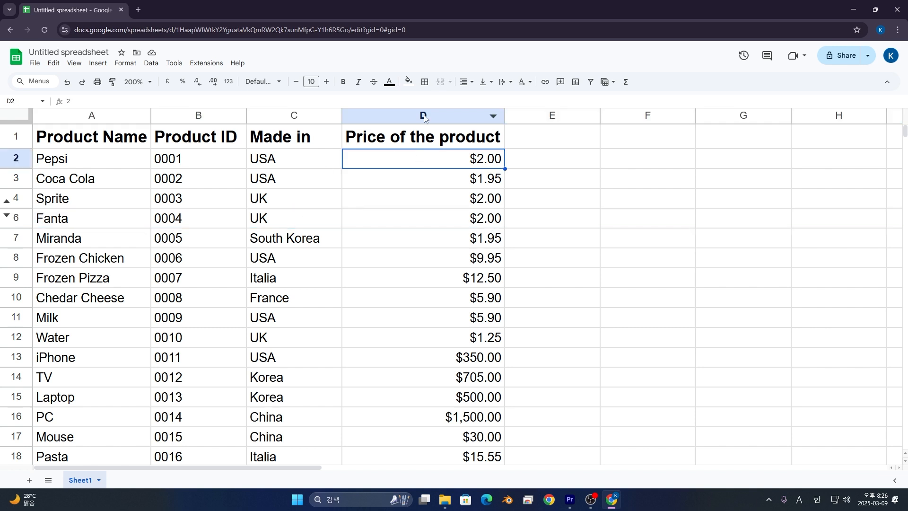
# Hide column D with the product prices and unhide it again.
pyautogui.click(424, 116)
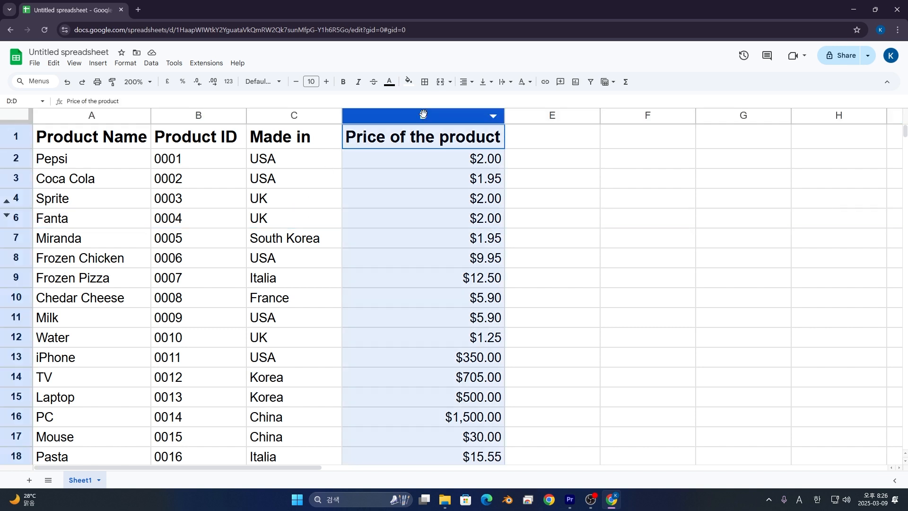
pyautogui.rightClick(424, 116)
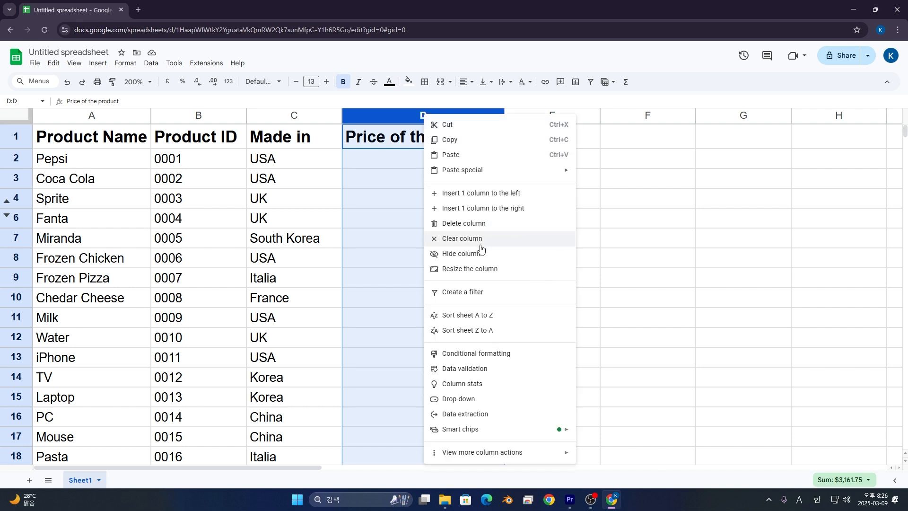
pyautogui.click(311, 218)
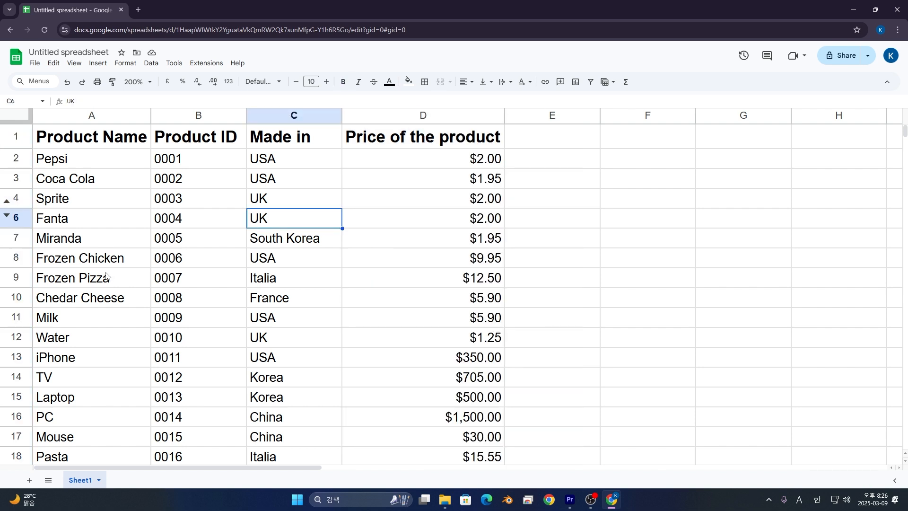
pyautogui.click(422, 116)
pyautogui.rightClick(421, 114)
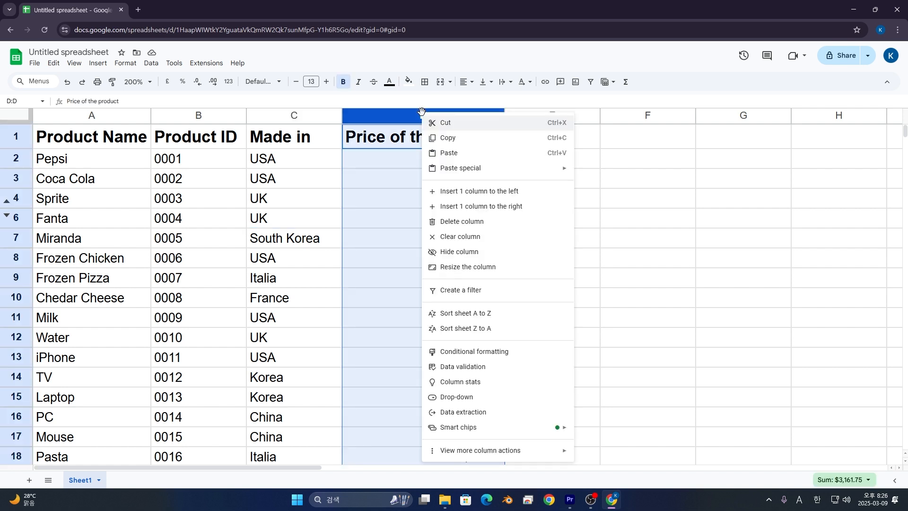
pyautogui.click(473, 251)
pyautogui.click(472, 242)
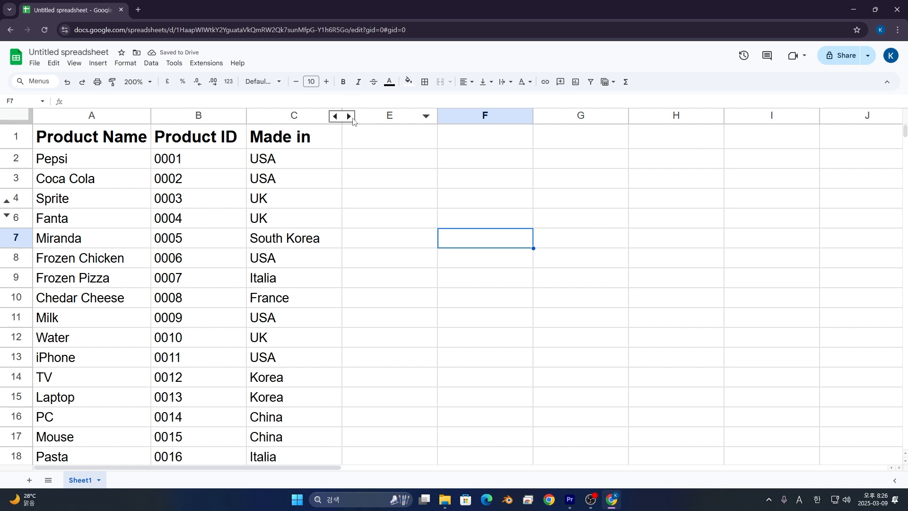
pyautogui.click(349, 116)
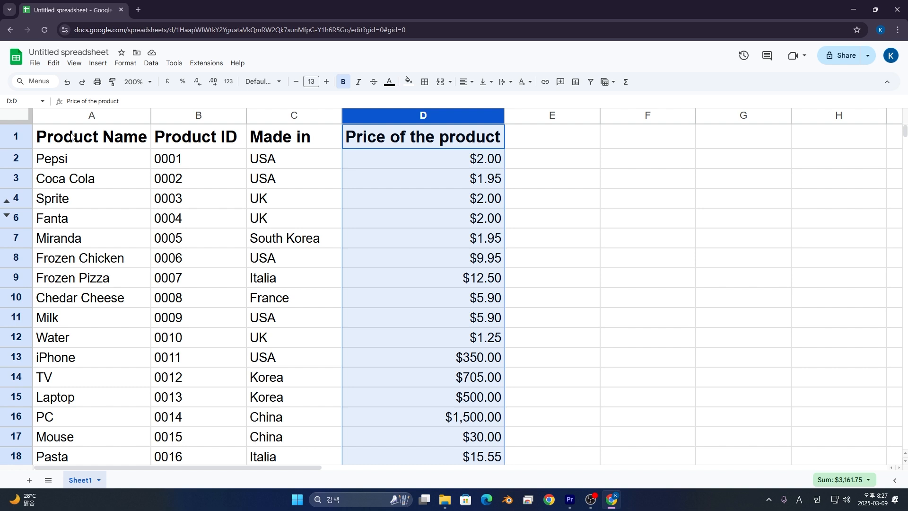
# Freeze the heading row, row 1, of the product table.
pyautogui.click(26, 137)
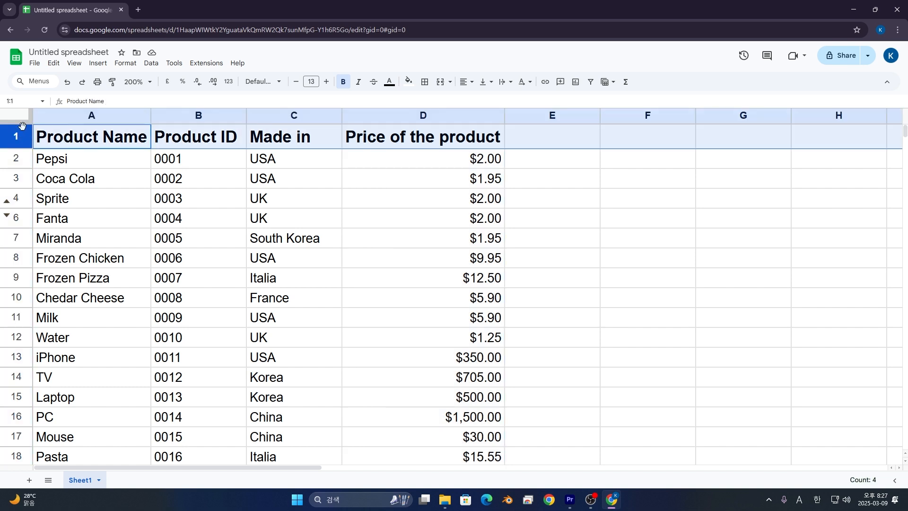
pyautogui.click(74, 64)
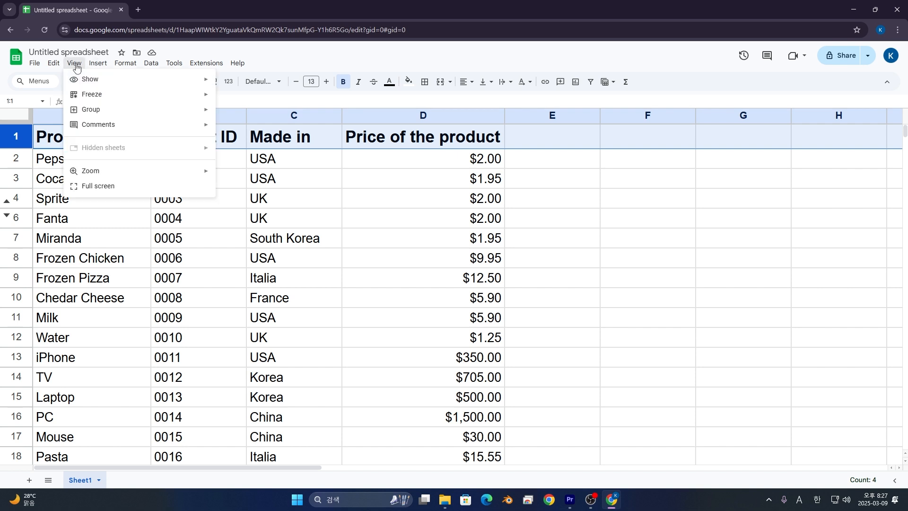
pyautogui.moveTo(186, 93)
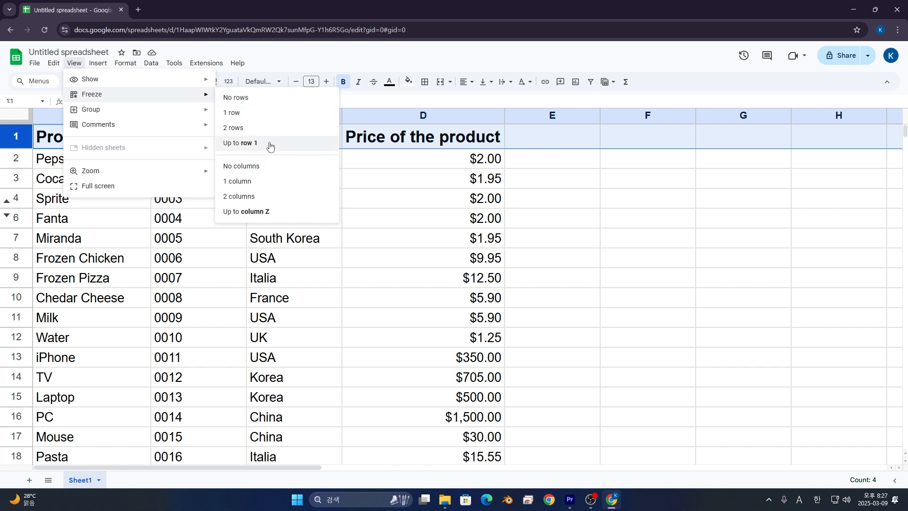
pyautogui.click(267, 123)
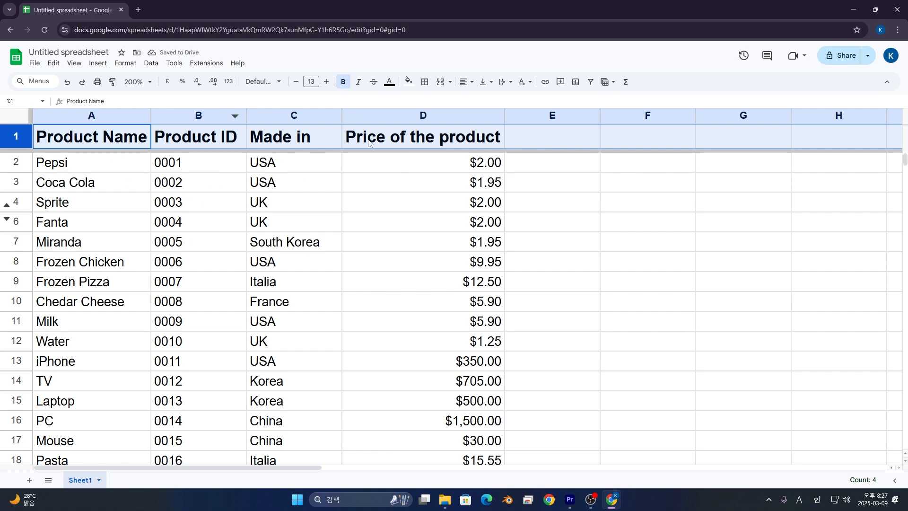
# Examine how the frozen heading row behaves across the length of the product table and the empty rows below it.
pyautogui.scroll(-5, 260, 220)
pyautogui.scroll(5, 272, 222)
pyautogui.click(272, 223)
pyautogui.scroll(-7, 279, 213)
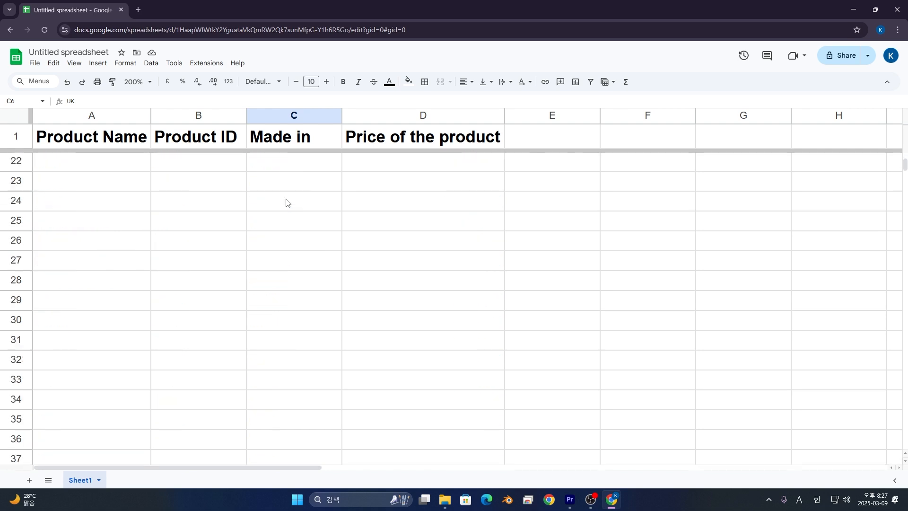
pyautogui.scroll(-3, 352, 192)
pyautogui.scroll(10, 352, 192)
pyautogui.click(264, 161)
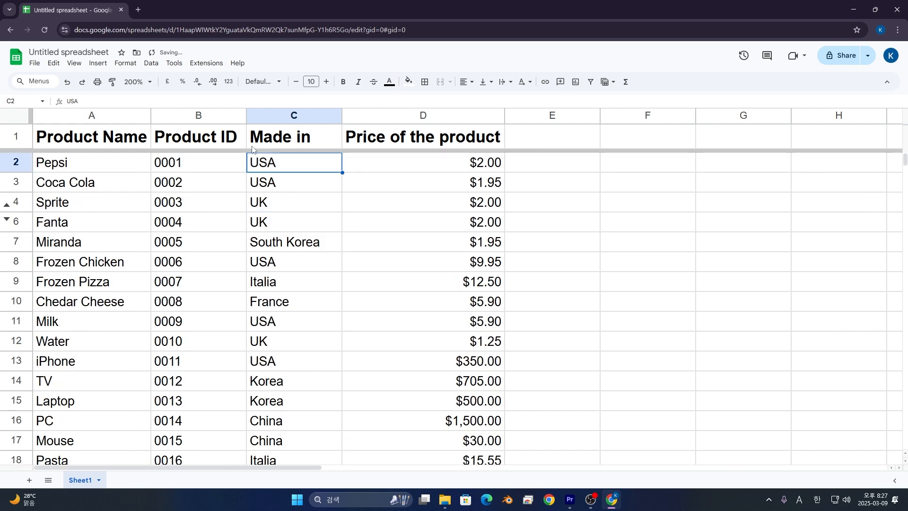
pyautogui.click(252, 148)
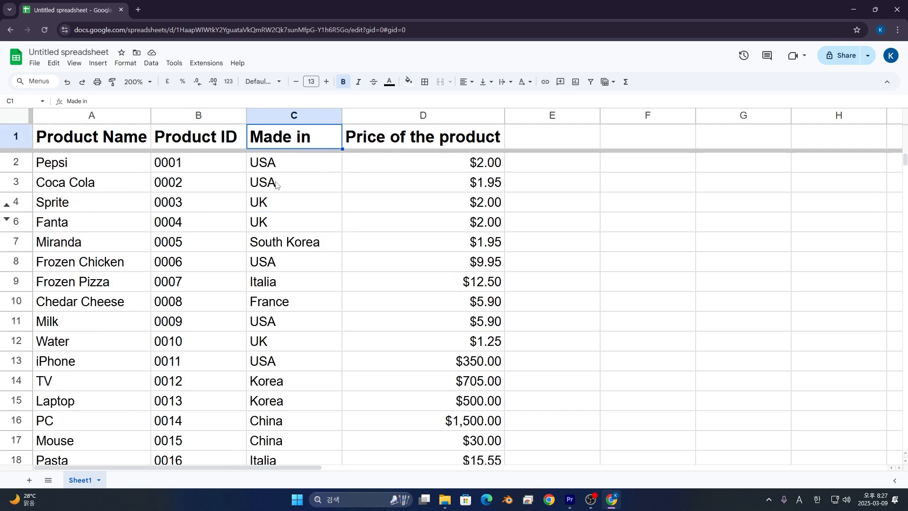
# Freeze the first two rows of the sheet.
pyautogui.click(133, 185)
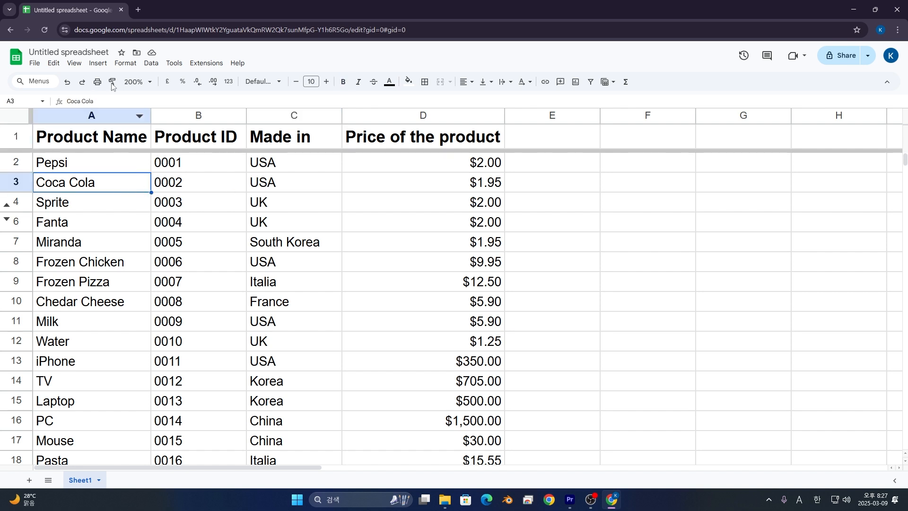
pyautogui.click(74, 68)
pyautogui.moveTo(156, 99)
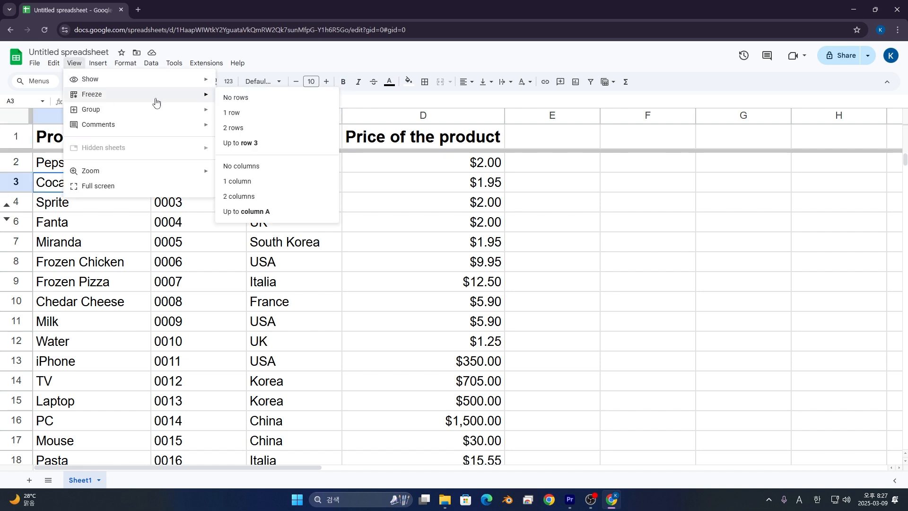
pyautogui.click(242, 137)
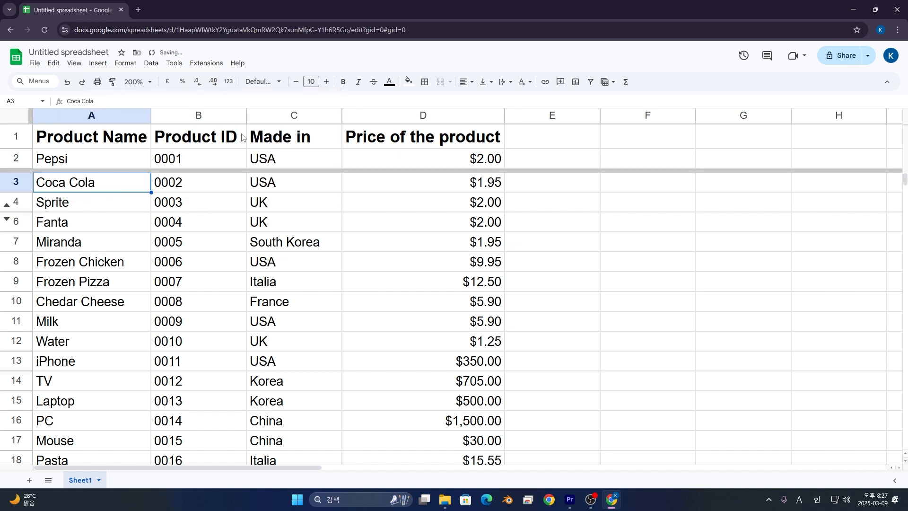
# Freeze the first column, Product Name, and check it against the rest of the table.
pyautogui.click(73, 63)
pyautogui.moveTo(92, 95)
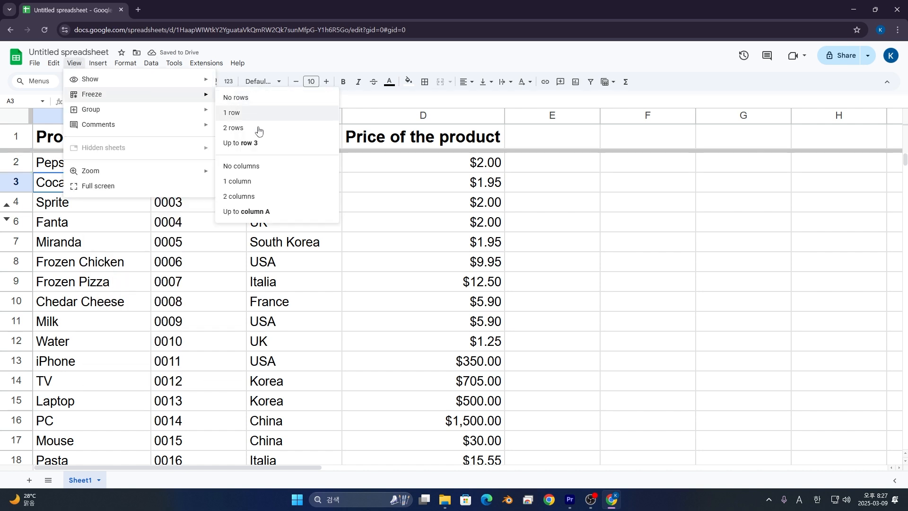
pyautogui.click(264, 181)
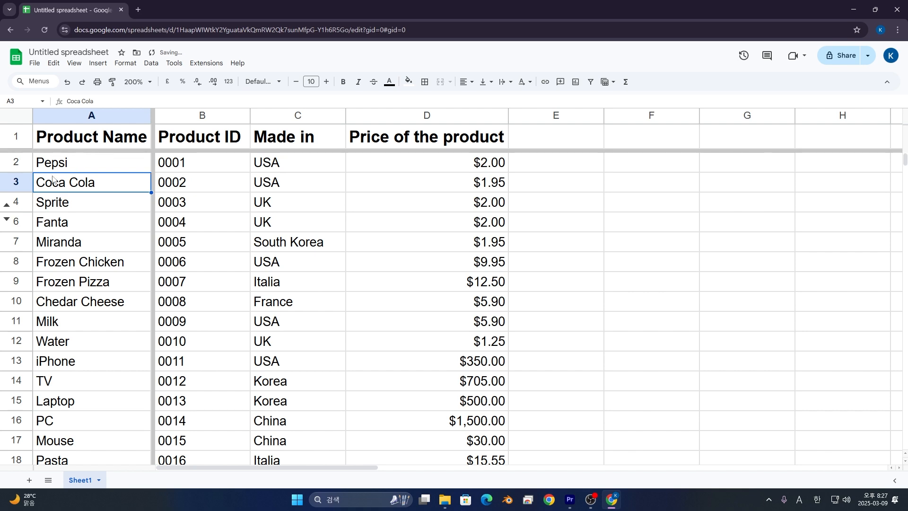
pyautogui.scroll(-8, 283, 209)
pyautogui.scroll(8, 284, 208)
# Remove the column freeze so that no columns are frozen.
pyautogui.click(266, 222)
pyautogui.click(75, 64)
pyautogui.moveTo(93, 94)
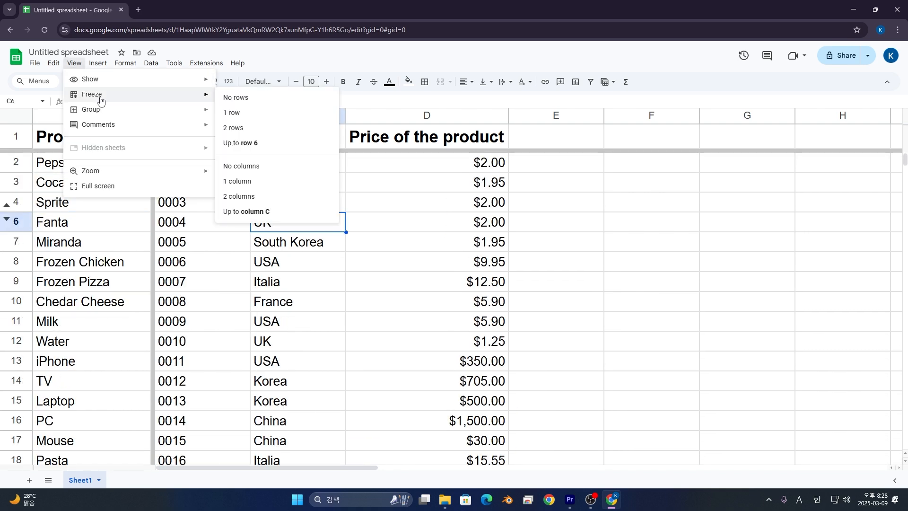
pyautogui.click(254, 169)
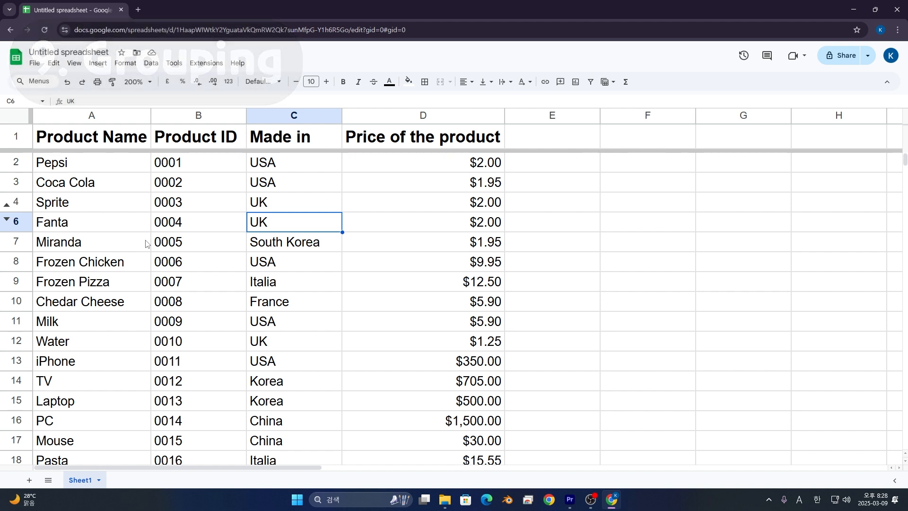
# Unhide row 5 with Sprite Lime and select its product name cell.
pyautogui.click(49, 208)
pyautogui.click(13, 208)
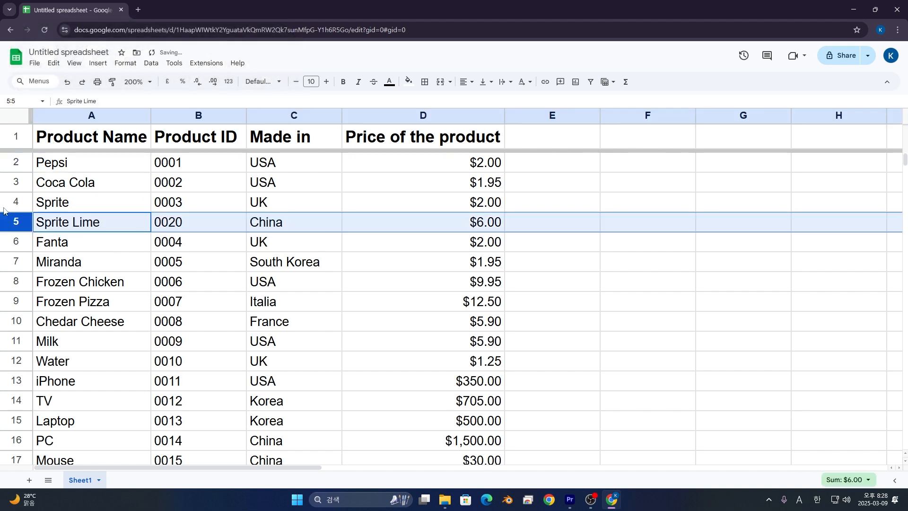
pyautogui.click(57, 221)
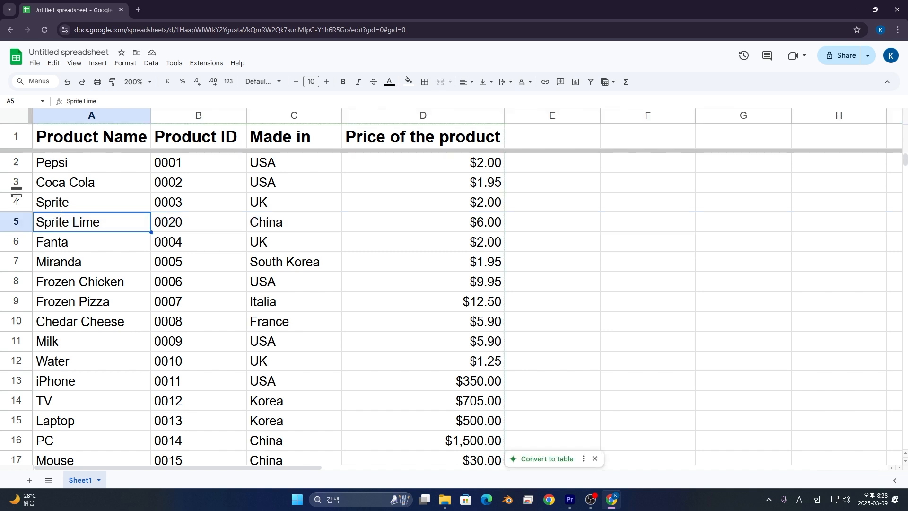
# Group rows 4 and 5, Sprite and Sprite Lime.
pyautogui.moveTo(9, 208); pyautogui.dragTo(7, 229)
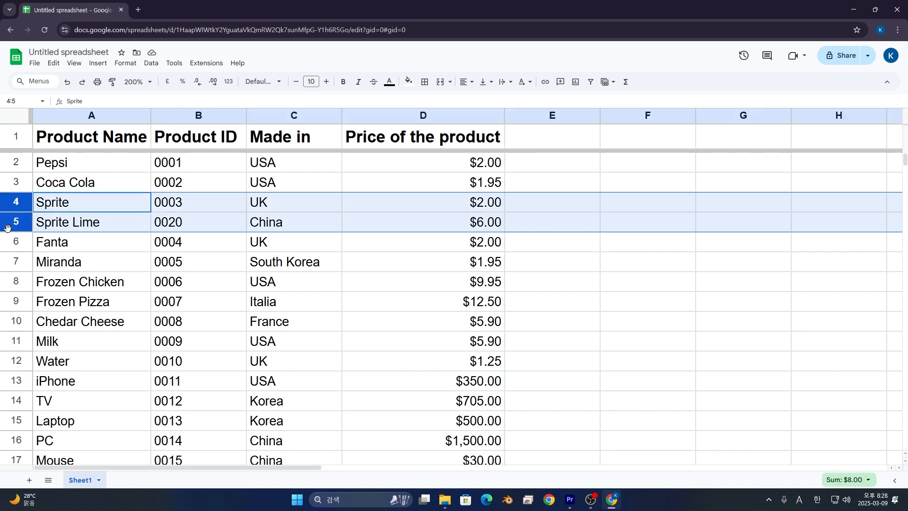
pyautogui.rightClick(6, 227)
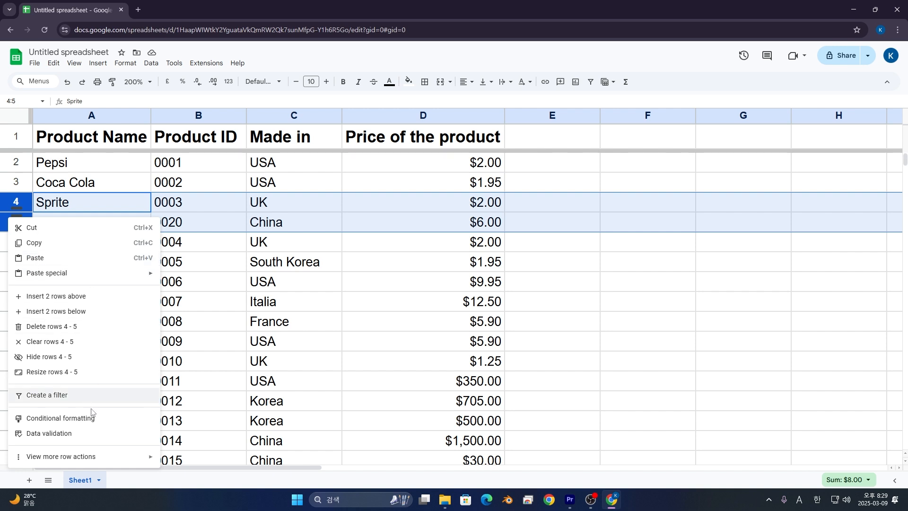
pyautogui.moveTo(94, 456)
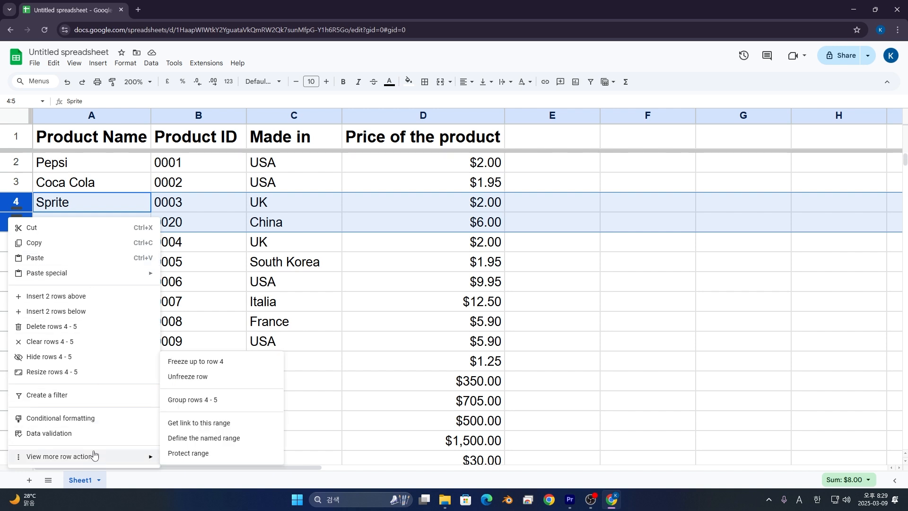
pyautogui.click(205, 402)
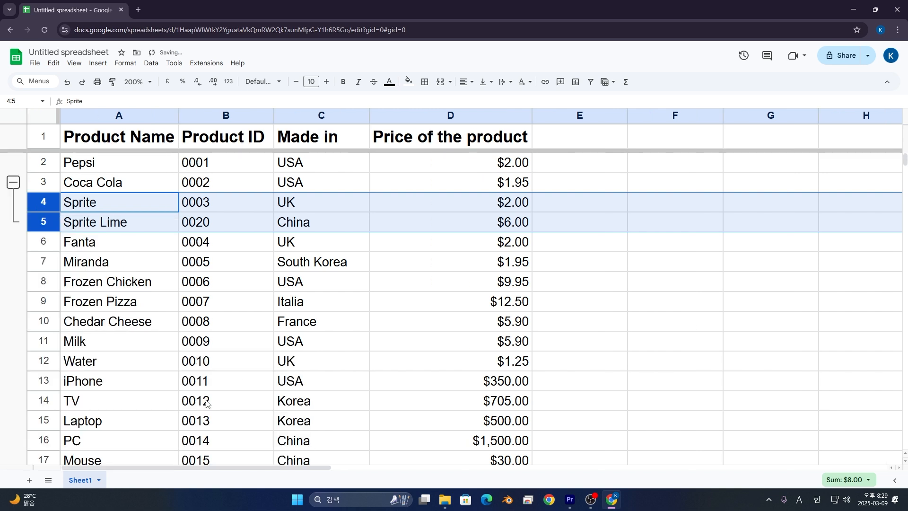
pyautogui.click(78, 286)
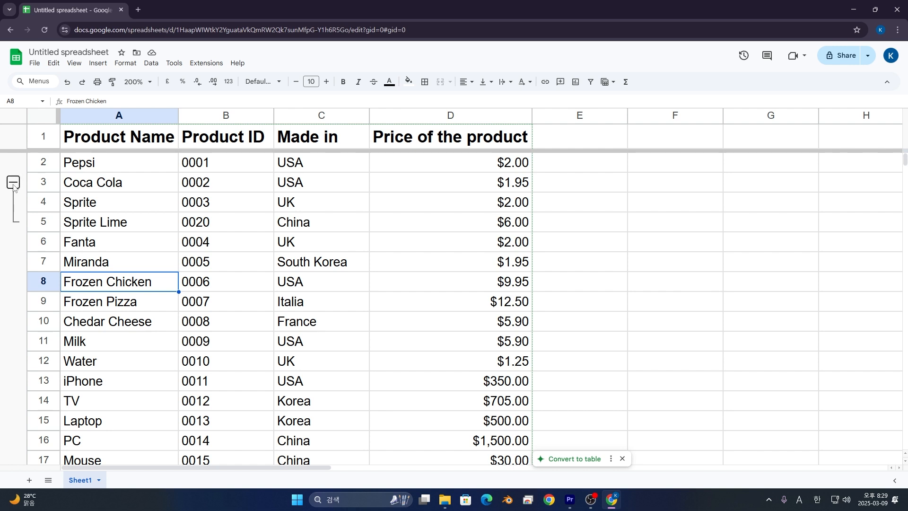
# Collapse and expand the group of rows 4 and 5 twice, leaving it expanded.
pyautogui.click(13, 183)
pyautogui.click(13, 182)
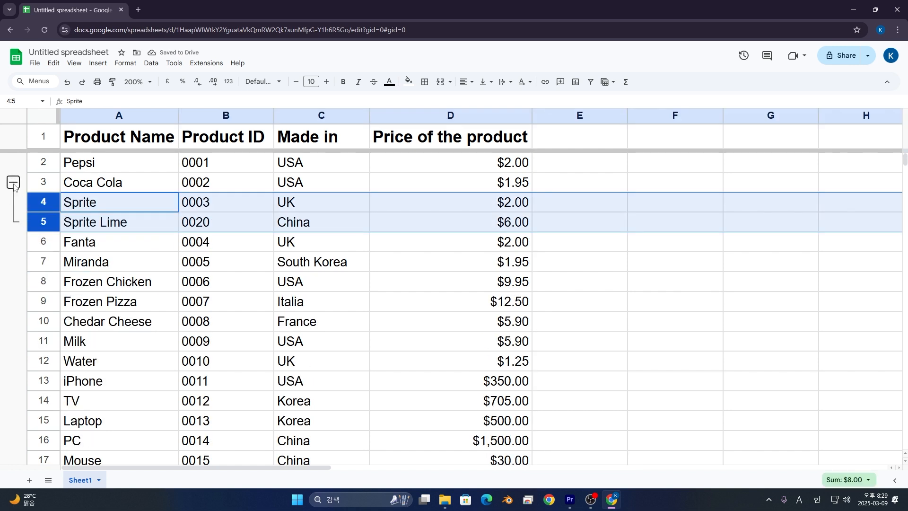
pyautogui.click(14, 184)
pyautogui.click(13, 183)
pyautogui.click(72, 205)
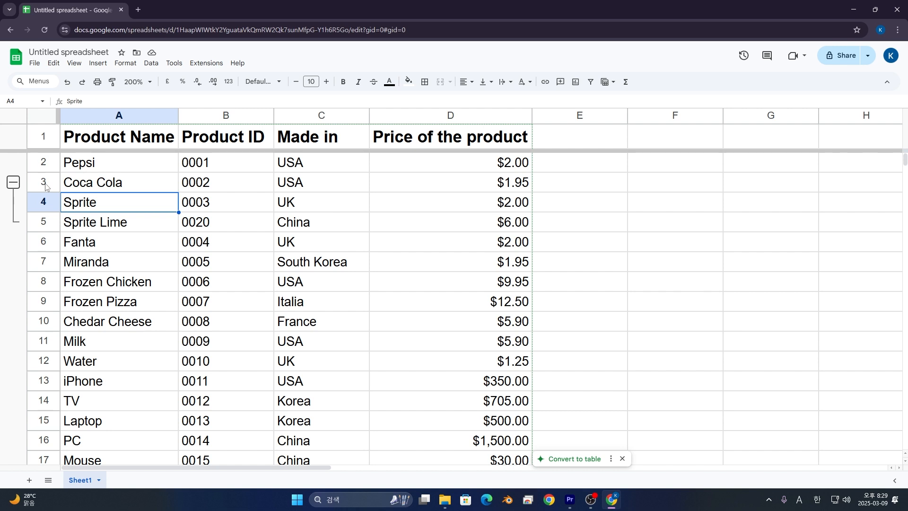
# Undo the collapsing, expanding and grouping of rows 4 and 5.
pyautogui.hotkey('ctrl', 'z')
pyautogui.hotkey('ctrl', 'z')
pyautogui.hotkey('ctrl', 'z')
pyautogui.hotkey('ctrl', 'z')
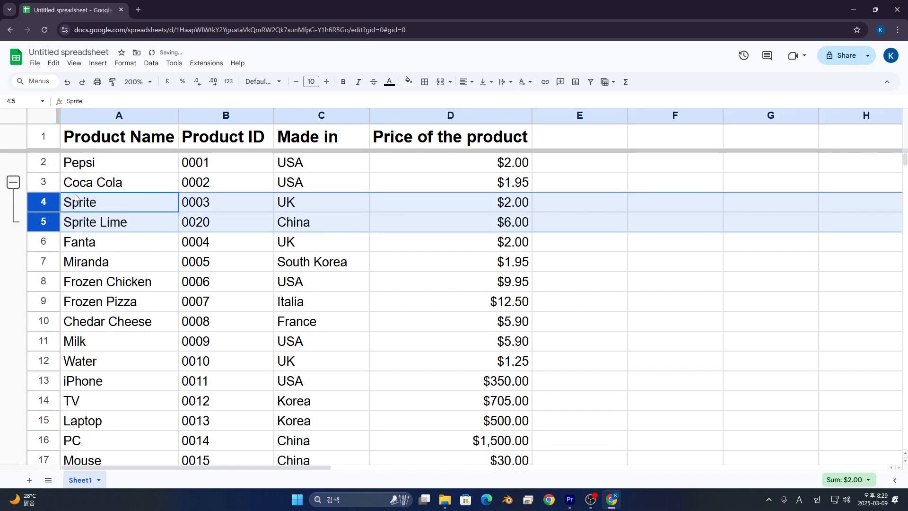
pyautogui.hotkey('ctrl', 'z')
pyautogui.hotkey('ctrl', 'z')
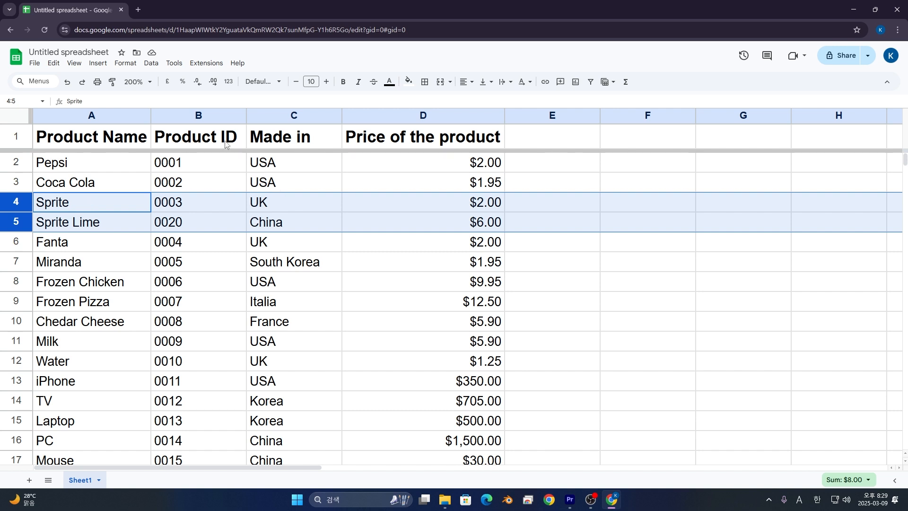
# Sort the product data in range A2:D21 by column A from A to Z.
pyautogui.moveTo(136, 154); pyautogui.dragTo(468, 168)
pyautogui.scroll(6, 143, 202)
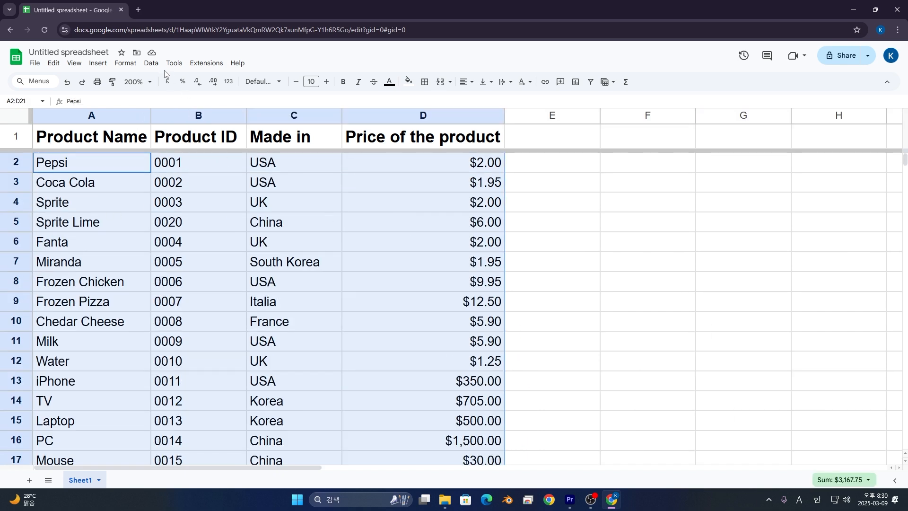
pyautogui.click(153, 63)
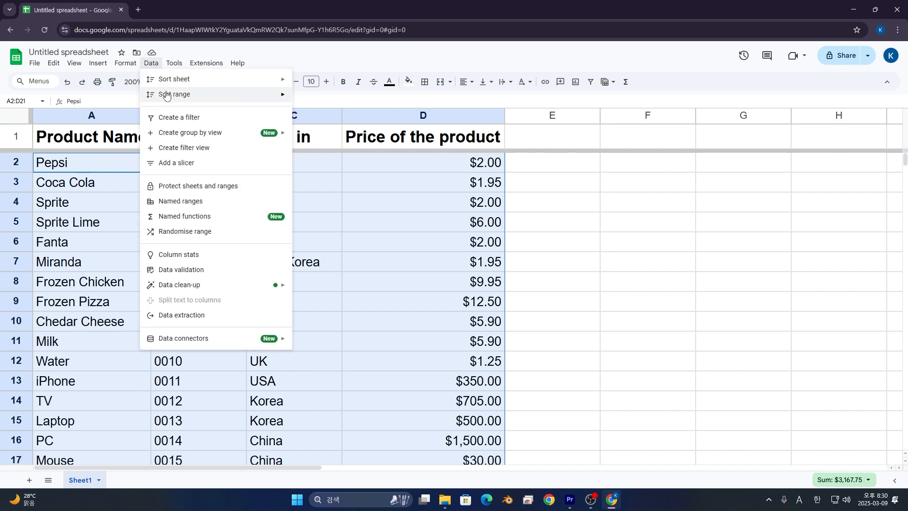
pyautogui.moveTo(159, 85)
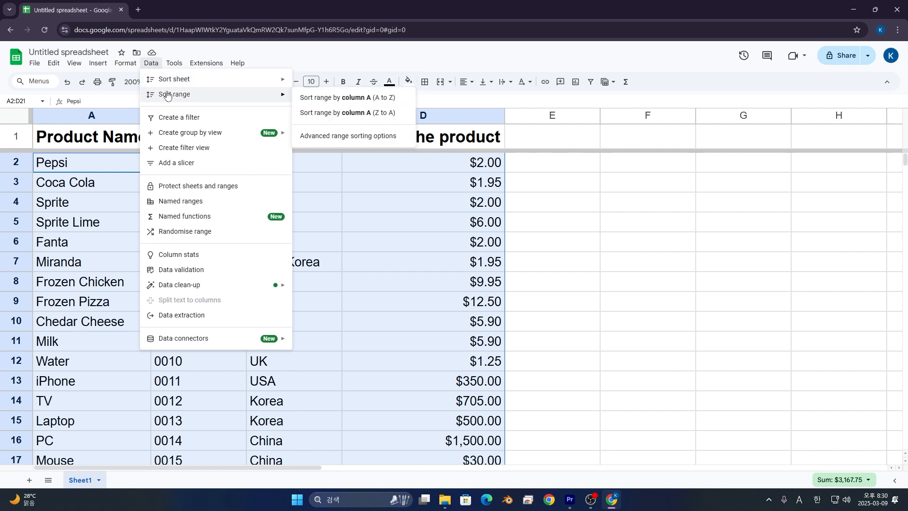
pyautogui.click(330, 99)
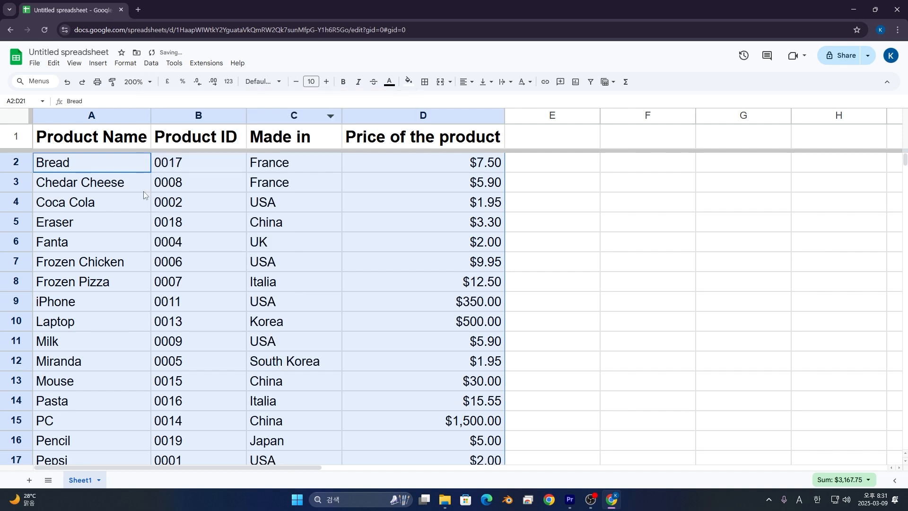
# Sort the range A2:D21 by column D from A to Z without a header row.
pyautogui.click(130, 189)
pyautogui.scroll(-3, 110, 170)
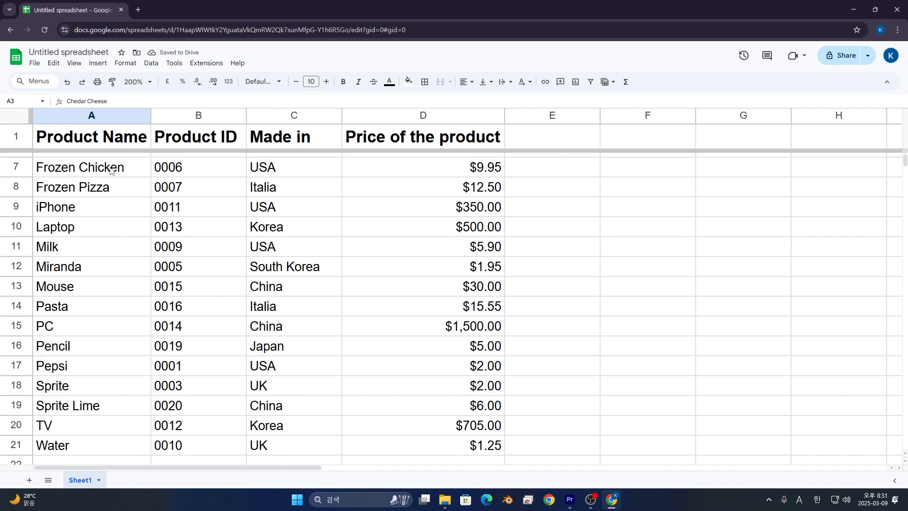
pyautogui.scroll(3, 110, 170)
pyautogui.moveTo(110, 170); pyautogui.dragTo(460, 358)
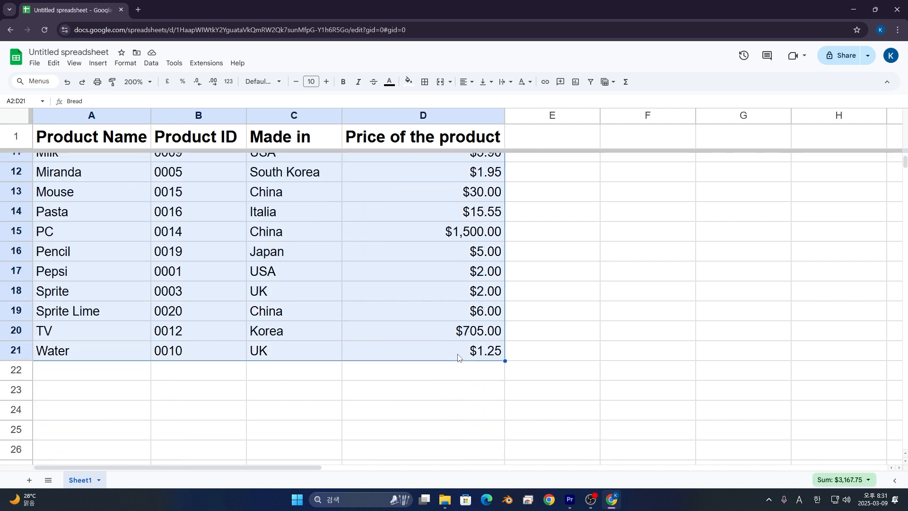
pyautogui.click(151, 63)
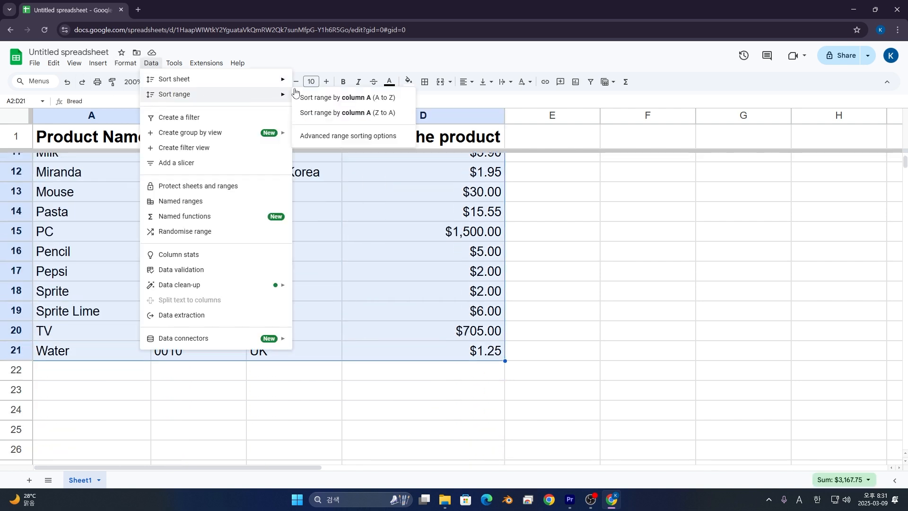
pyautogui.click(339, 144)
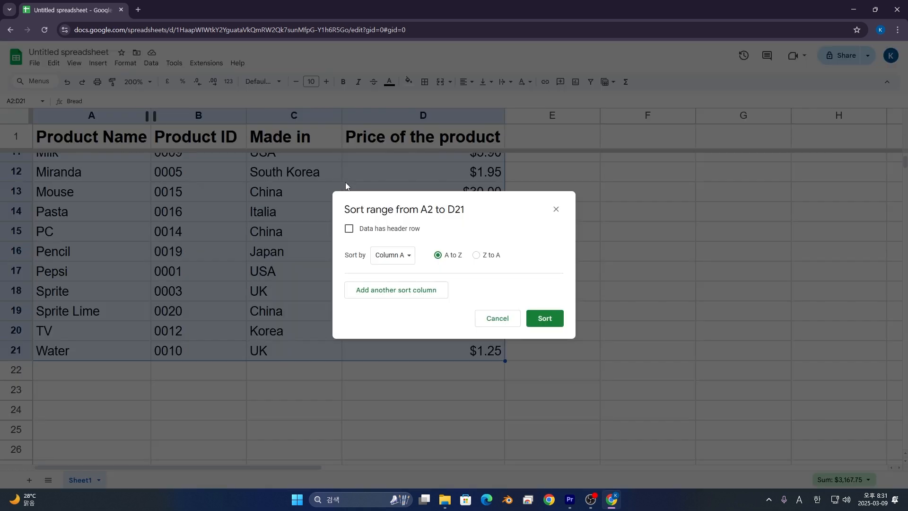
pyautogui.click(414, 260)
pyautogui.click(414, 261)
pyautogui.click(395, 258)
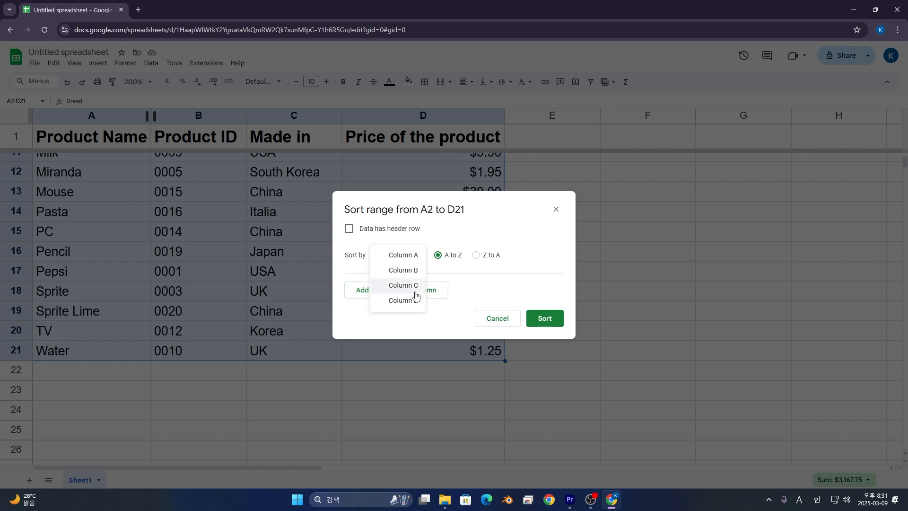
pyautogui.click(404, 300)
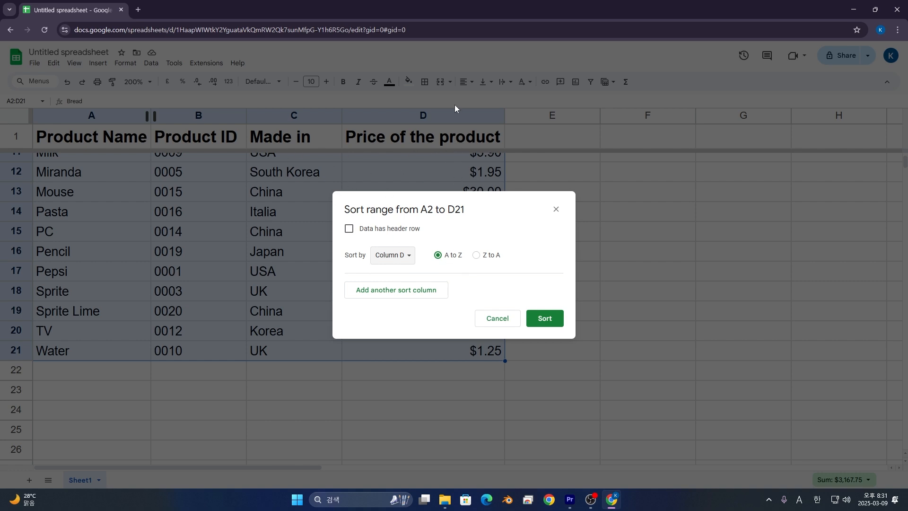
pyautogui.click(556, 327)
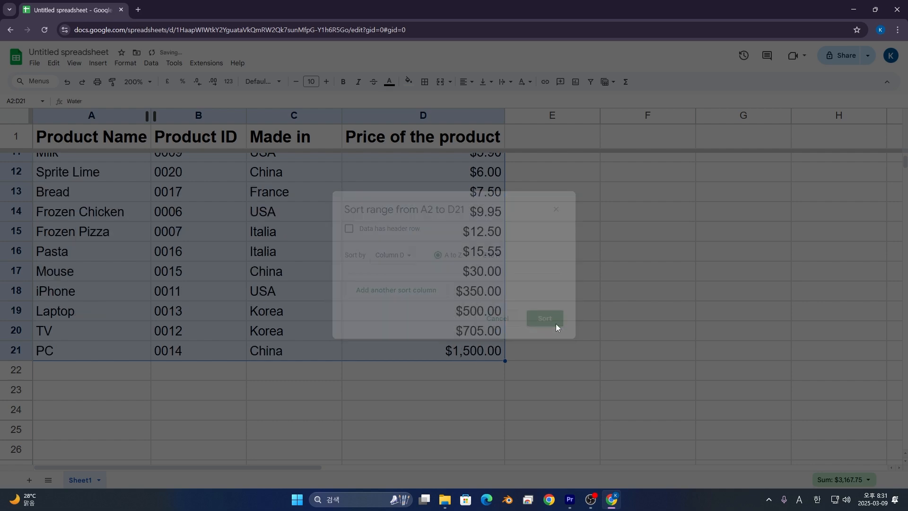
# Look through the sorted rows to check the order of the product prices.
pyautogui.click(469, 179)
pyautogui.scroll(-6, 457, 204)
pyautogui.scroll(2, 440, 251)
pyautogui.scroll(-2, 438, 255)
pyautogui.click(436, 257)
pyautogui.scroll(4, 434, 261)
pyautogui.scroll(2, 434, 264)
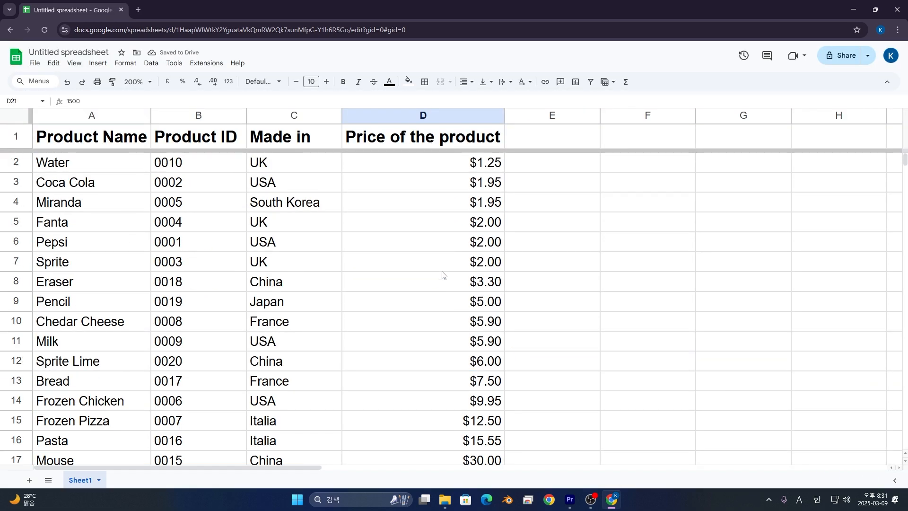
# Create a filter on the product table A1:D21, including its header row.
pyautogui.click(202, 236)
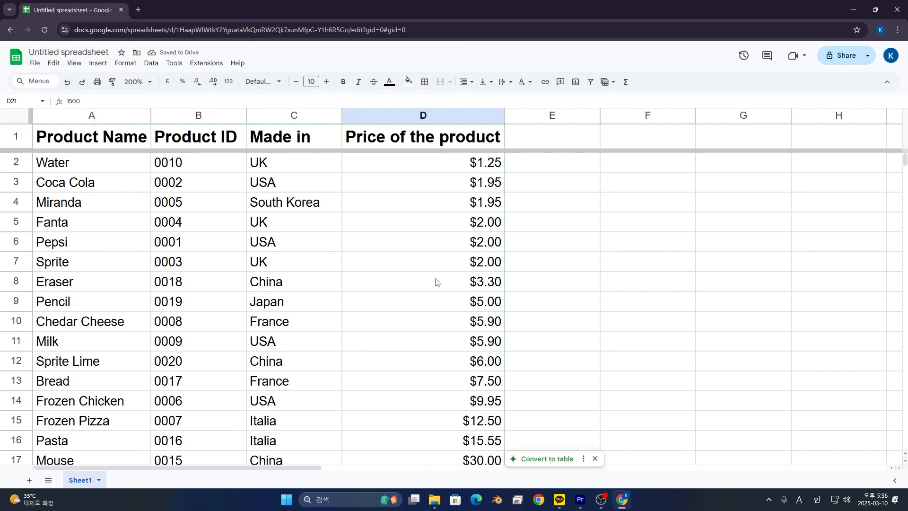
pyautogui.moveTo(124, 149); pyautogui.dragTo(449, 256)
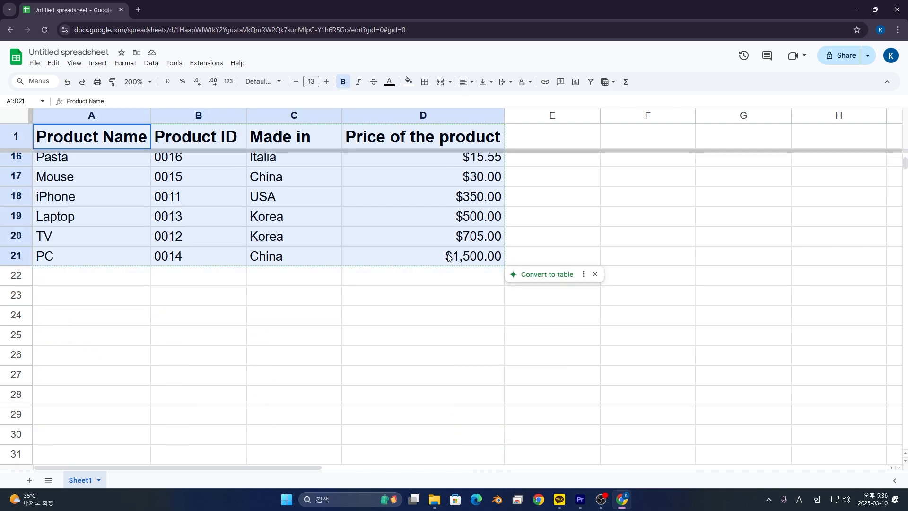
pyautogui.scroll(5, 444, 260)
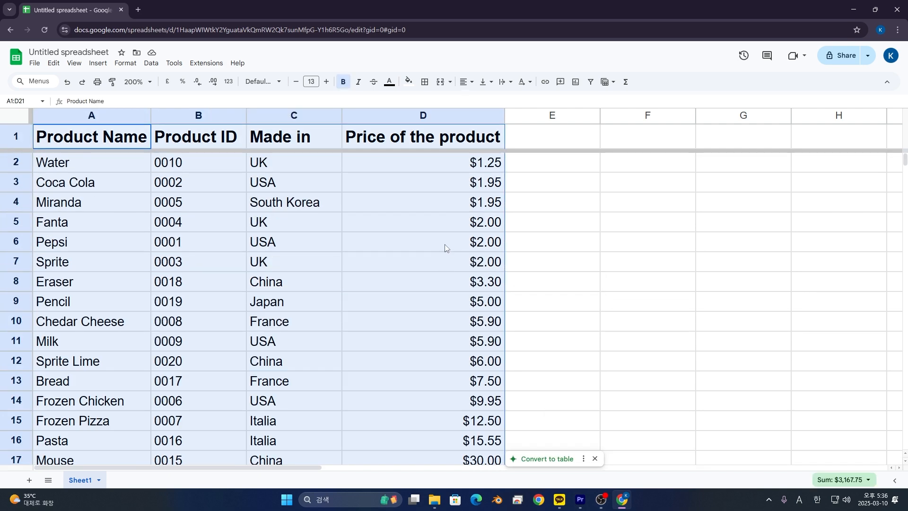
pyautogui.click(590, 87)
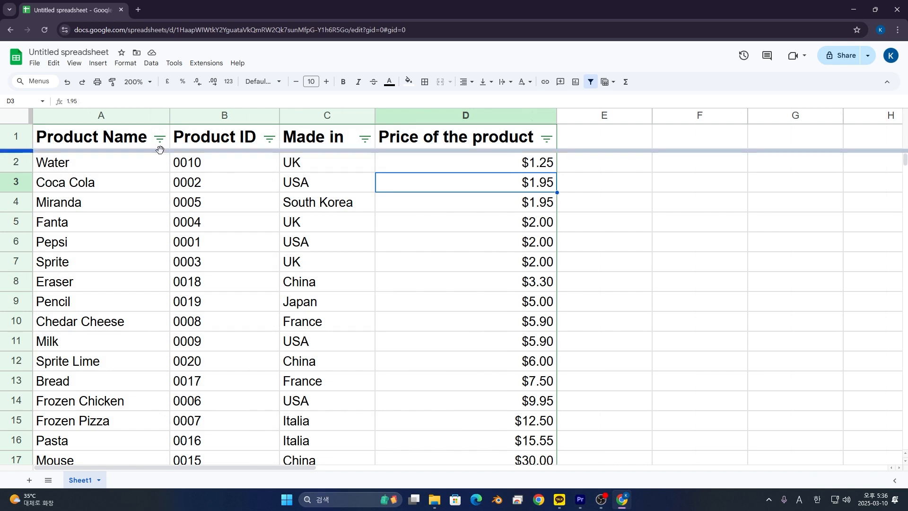
# Use the Product Name filter to sort the table from A to Z and again from Z to A.
pyautogui.click(161, 140)
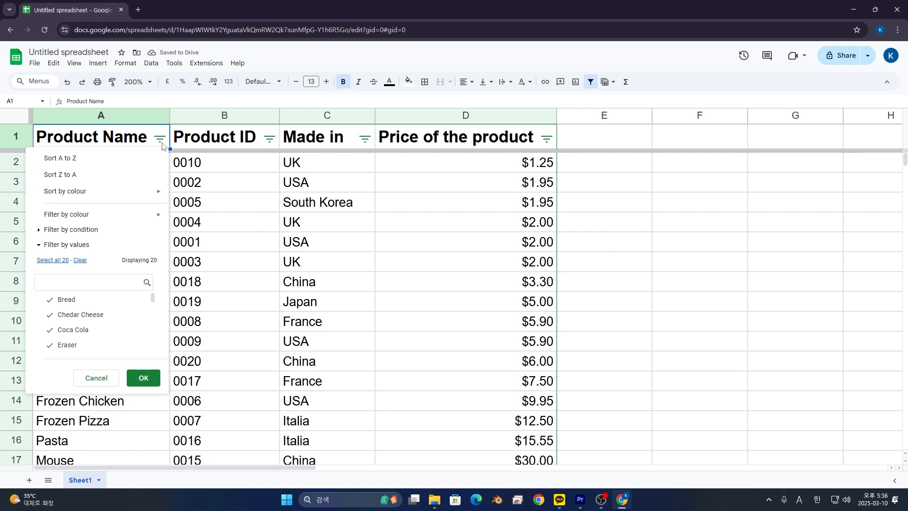
pyautogui.click(121, 167)
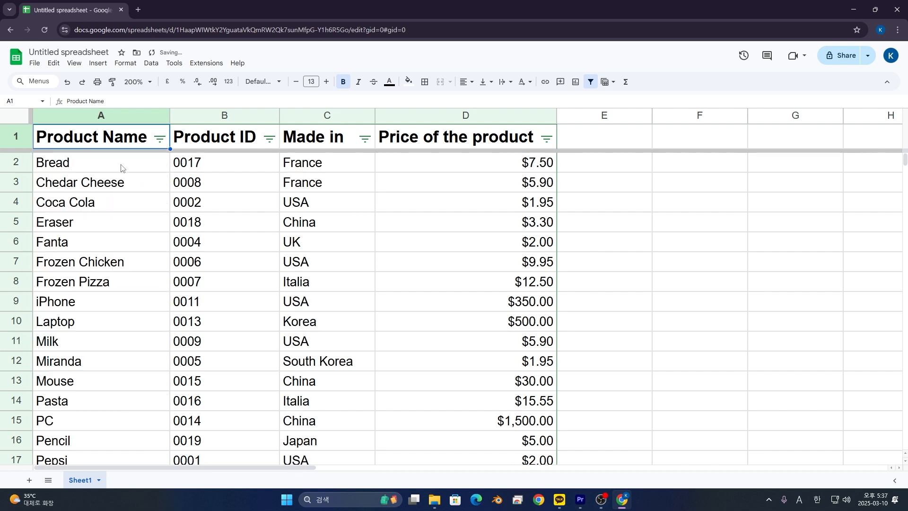
pyautogui.click(160, 138)
pyautogui.click(101, 176)
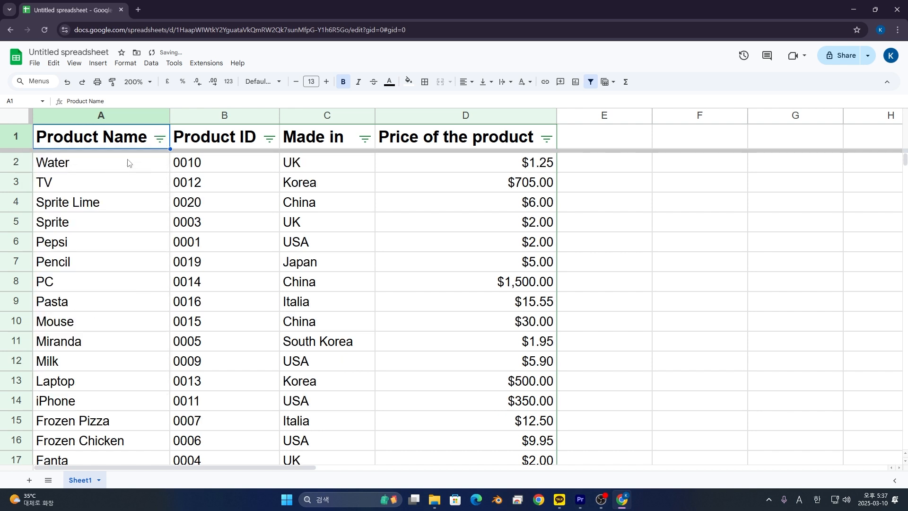
# Examine the colour, condition and value options of the Product Name filter and close it without applying anything.
pyautogui.click(160, 138)
pyautogui.moveTo(126, 190)
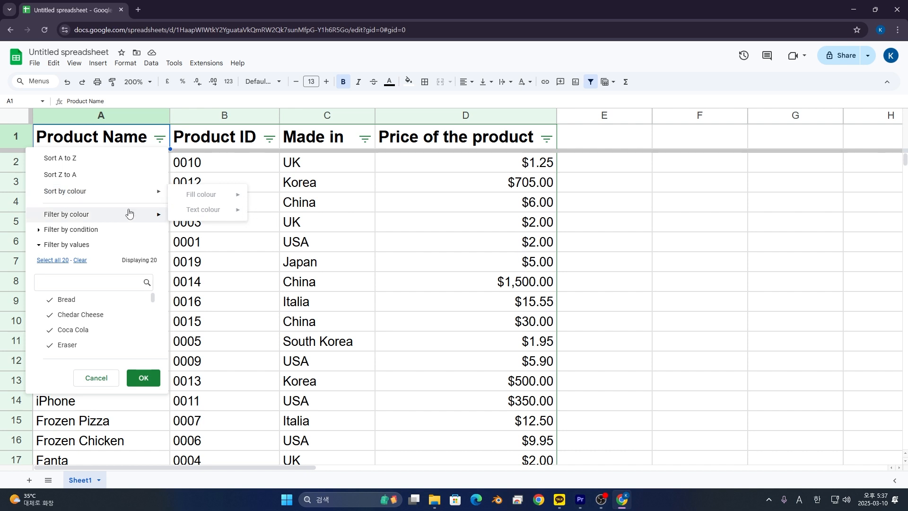
pyautogui.click(41, 232)
pyautogui.click(69, 247)
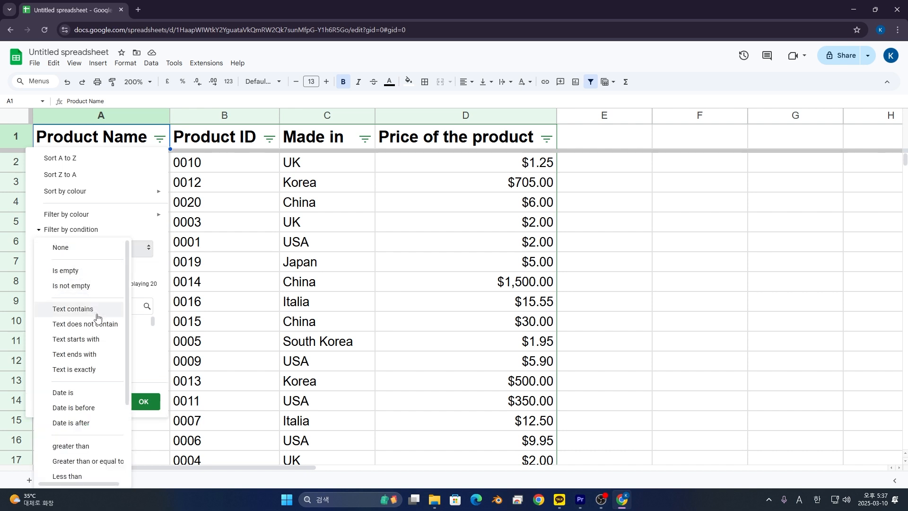
pyautogui.scroll(-1, 99, 324)
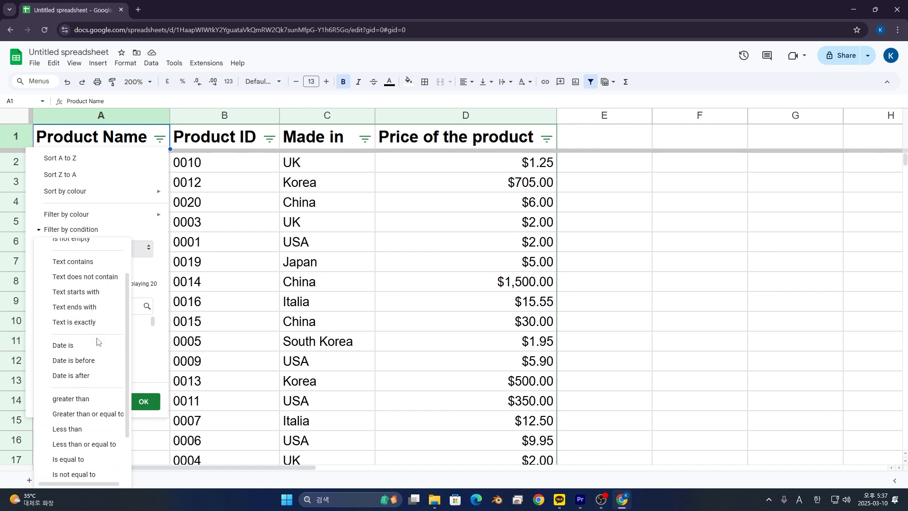
pyautogui.click(149, 252)
pyautogui.click(40, 269)
pyautogui.click(40, 269)
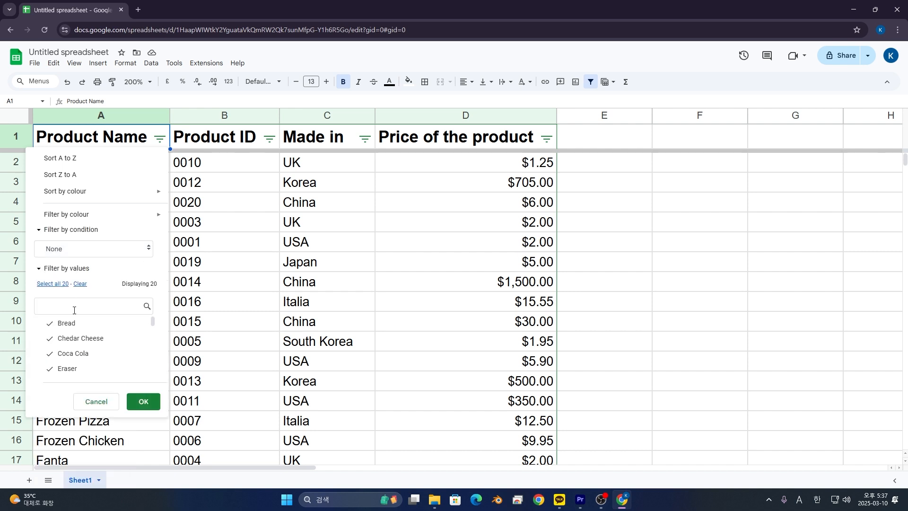
pyautogui.scroll(-5, 74, 340)
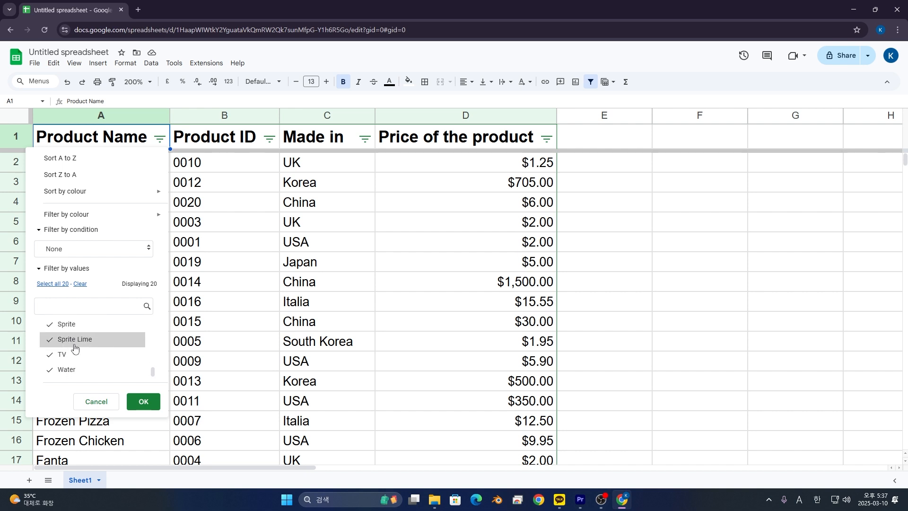
pyautogui.click(105, 402)
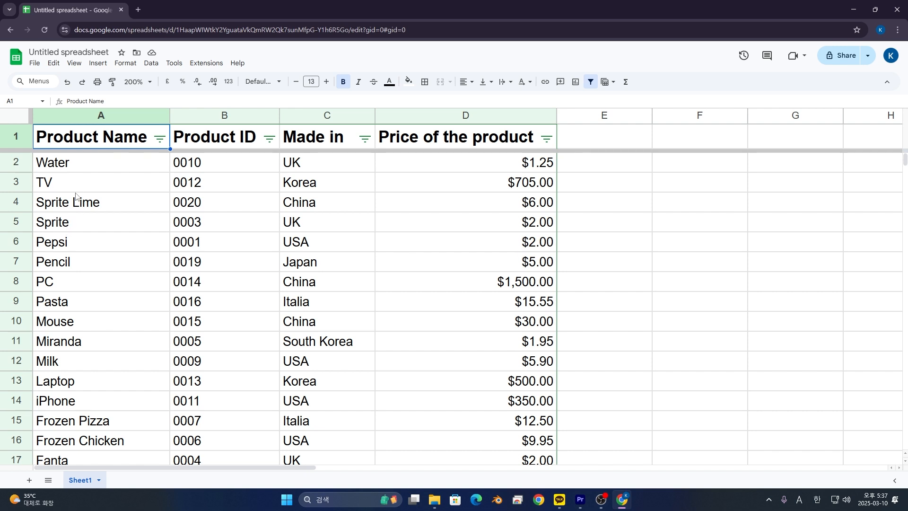
# Filter the Made in column by values so that only the China products are displayed.
pyautogui.click(364, 139)
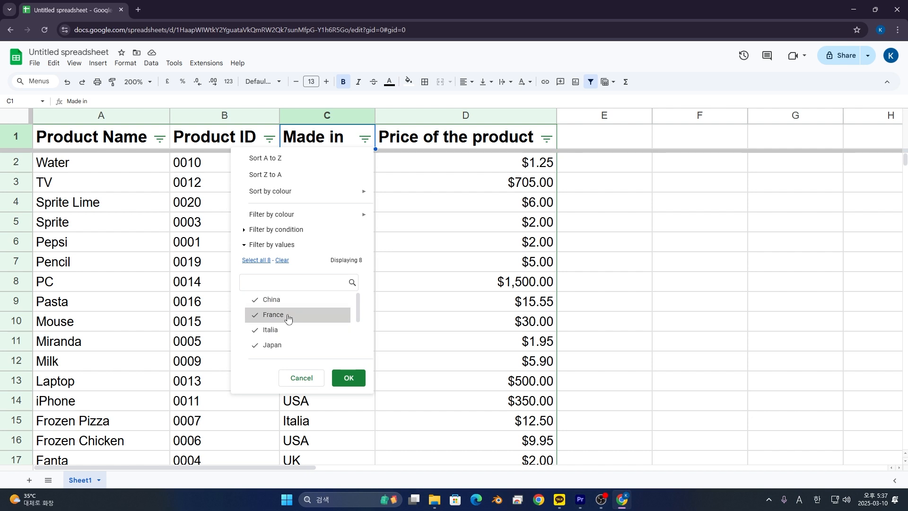
pyautogui.scroll(-1, 288, 330)
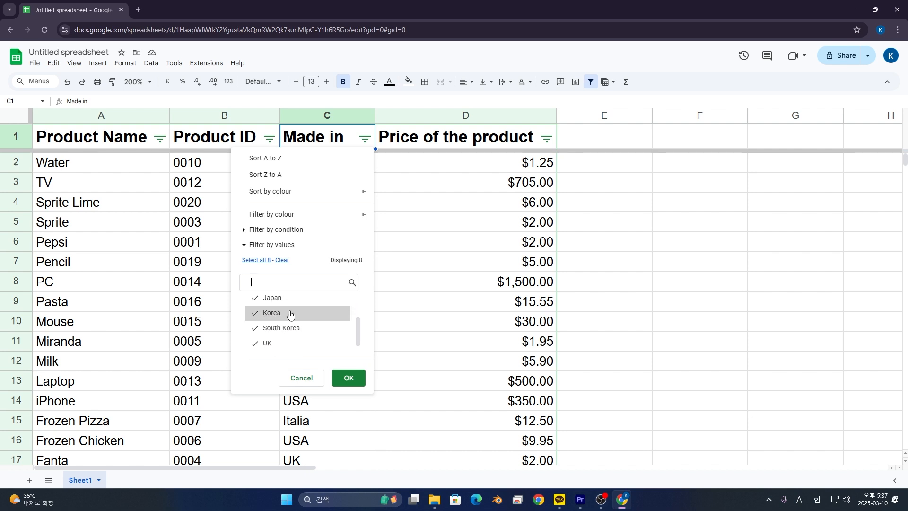
pyautogui.click(292, 298)
pyautogui.click(291, 312)
pyautogui.click(291, 328)
pyautogui.click(290, 343)
pyautogui.scroll(-1, 289, 341)
pyautogui.click(292, 346)
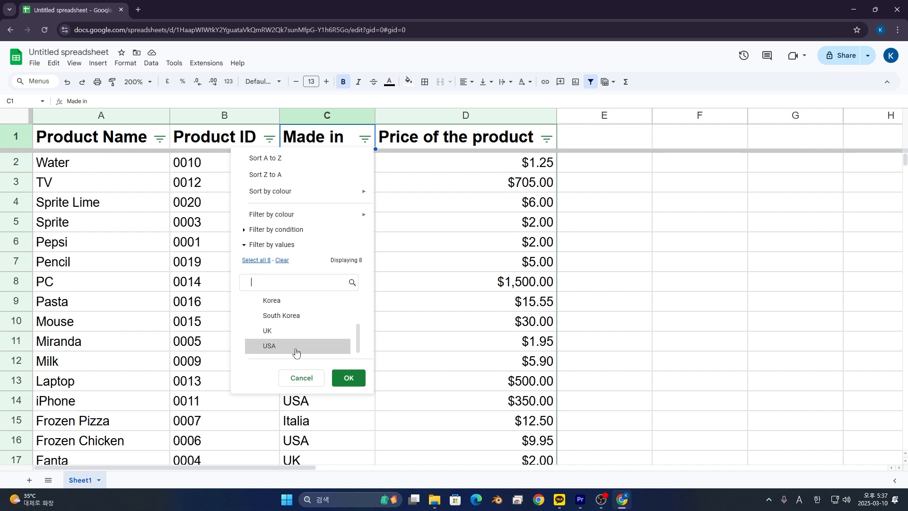
pyautogui.click(357, 383)
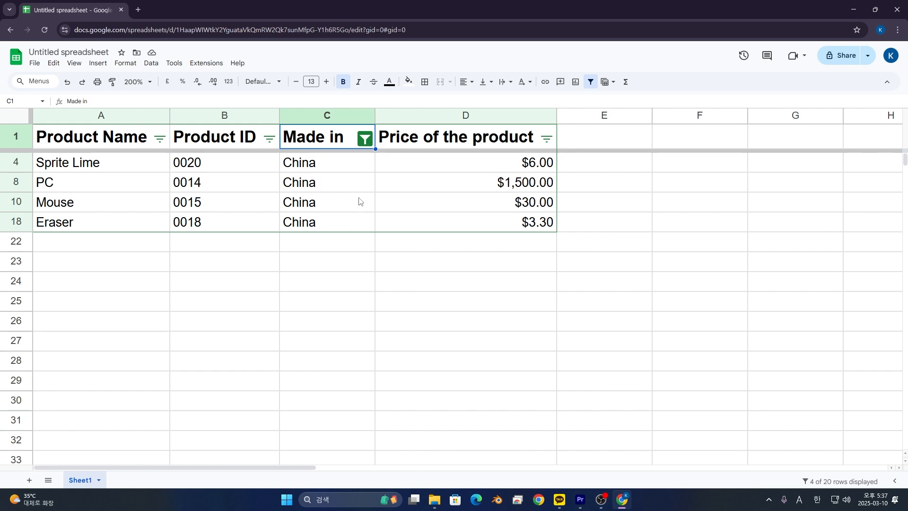
# Clear all values in the Made in filter and apply it, and reselect all of them to restore every row.
pyautogui.click(364, 138)
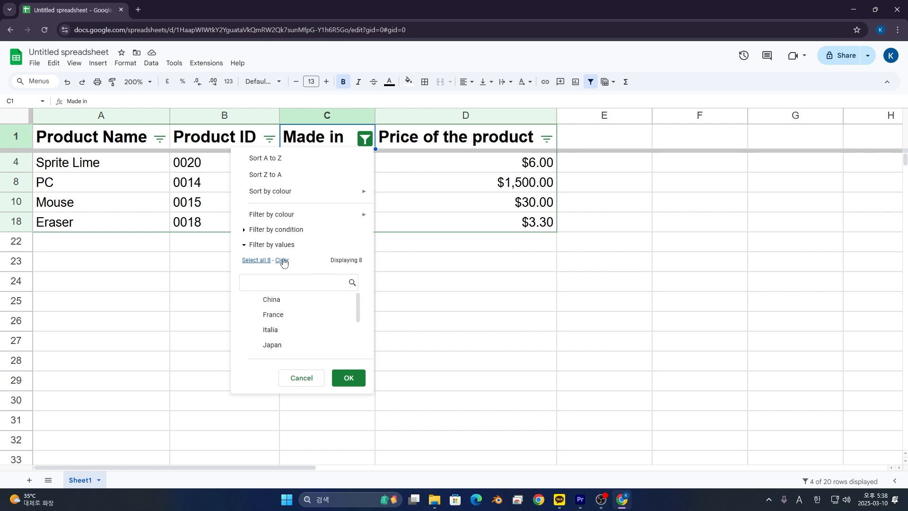
pyautogui.click(355, 375)
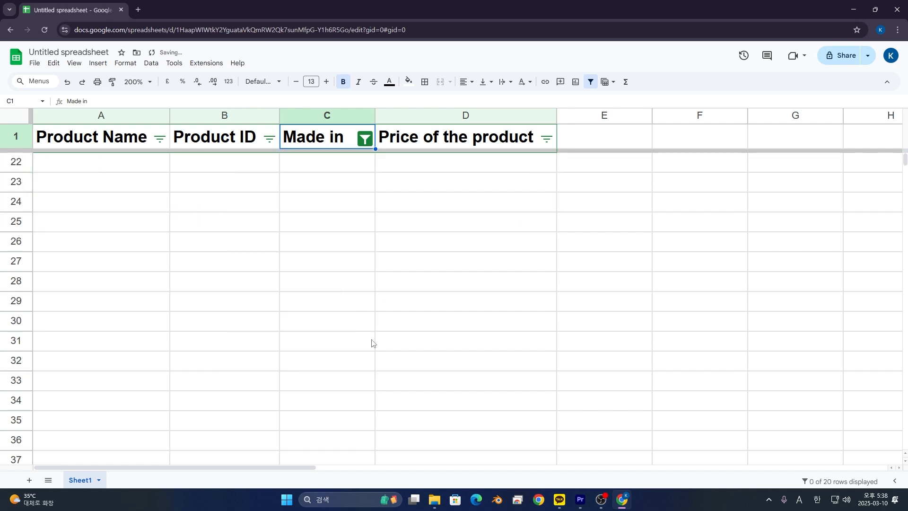
pyautogui.click(365, 138)
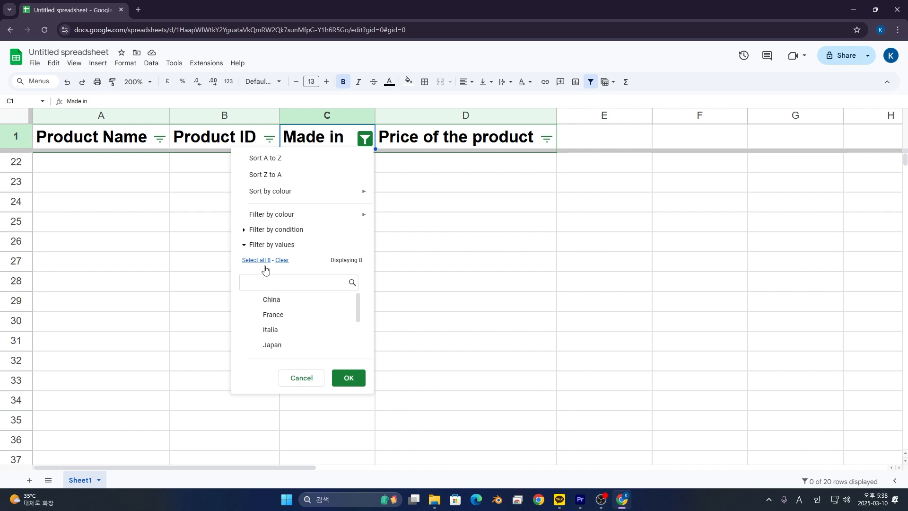
pyautogui.click(348, 378)
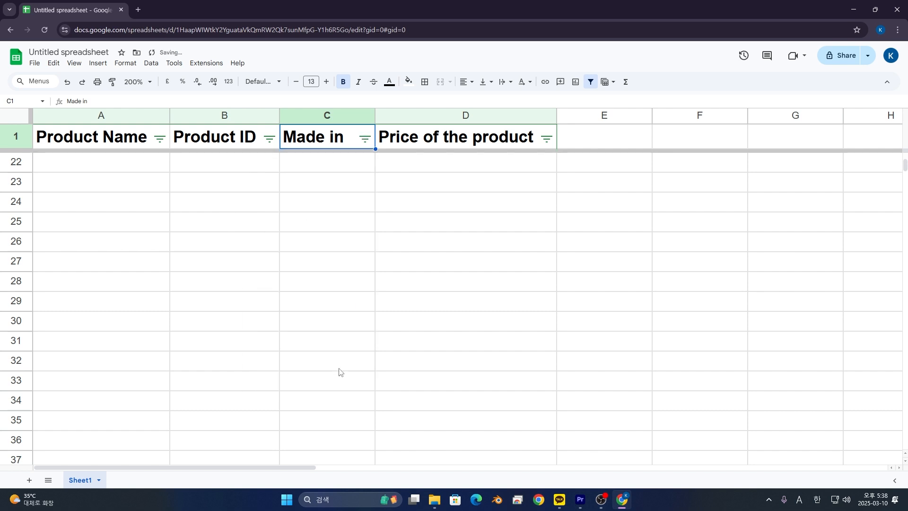
pyautogui.scroll(-5, 350, 320)
pyautogui.scroll(5, 348, 318)
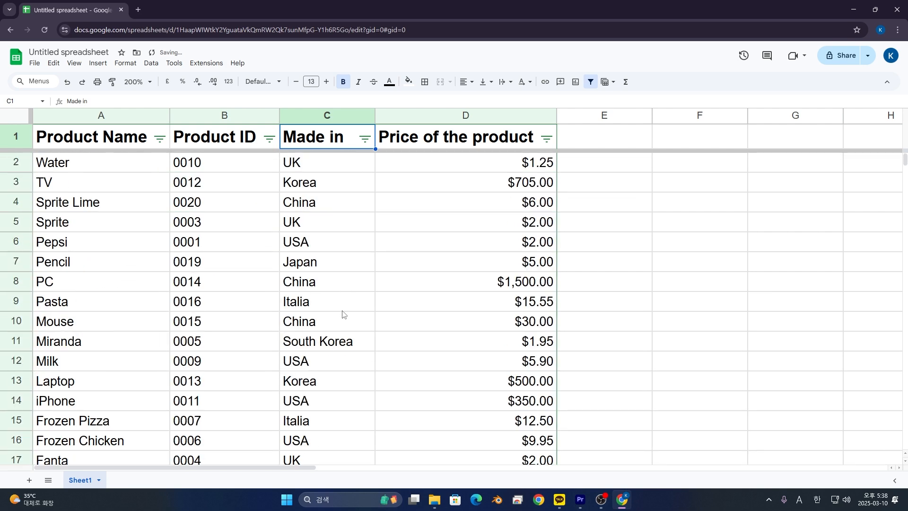
pyautogui.click(348, 226)
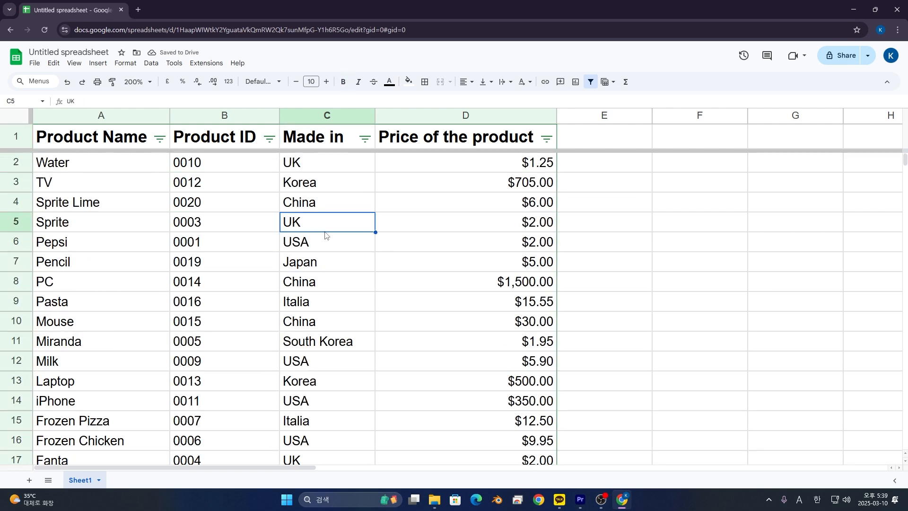
# Filter the Price of the product column by condition to show only prices greater than or equal to 5.
pyautogui.click(444, 137)
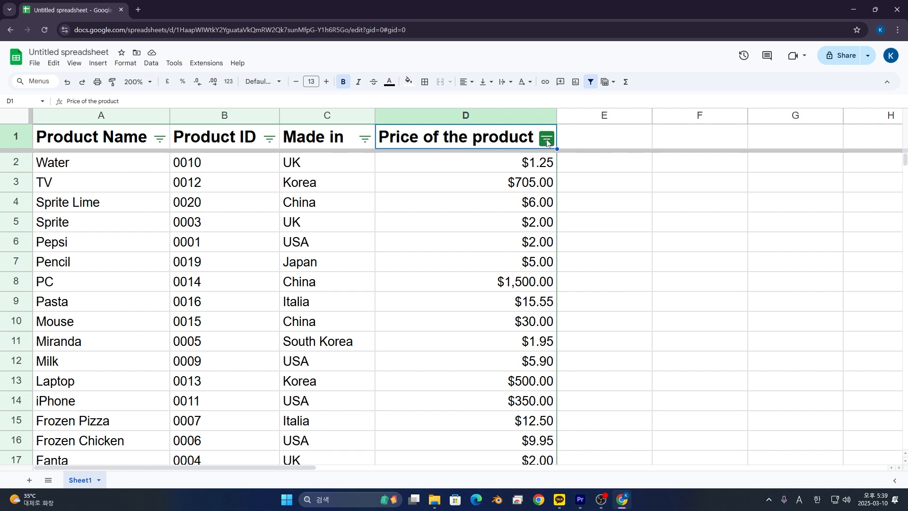
pyautogui.click(547, 139)
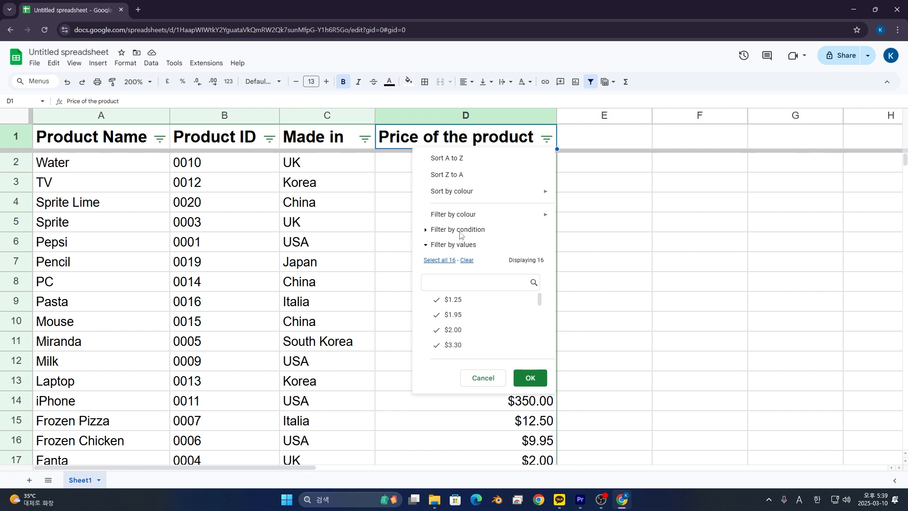
pyautogui.click(426, 230)
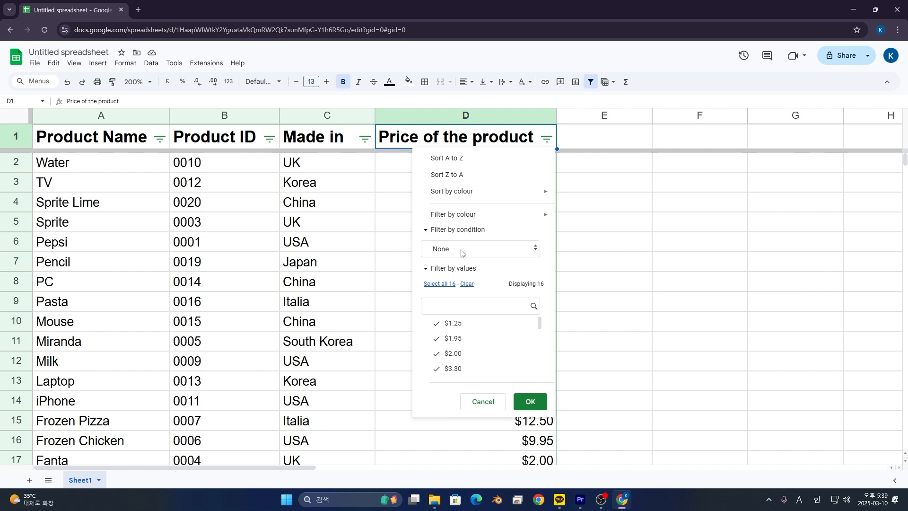
pyautogui.click(487, 247)
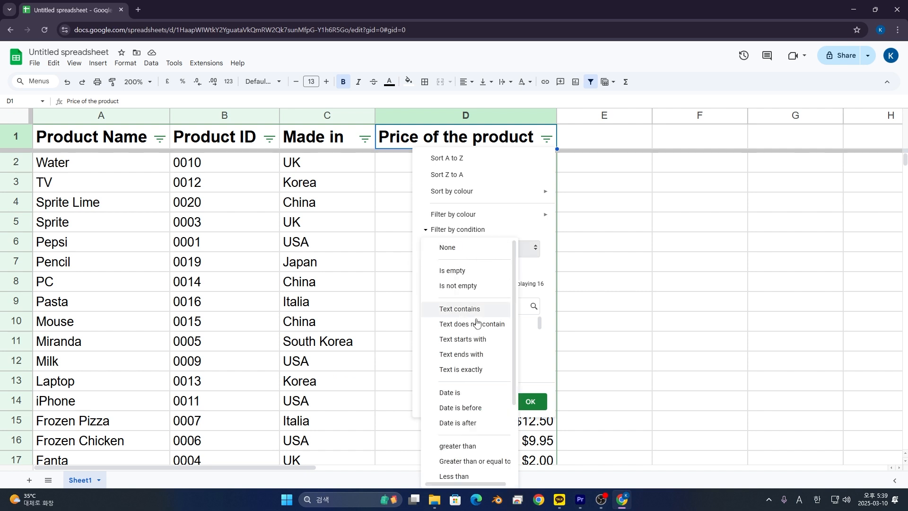
pyautogui.scroll(-1, 485, 402)
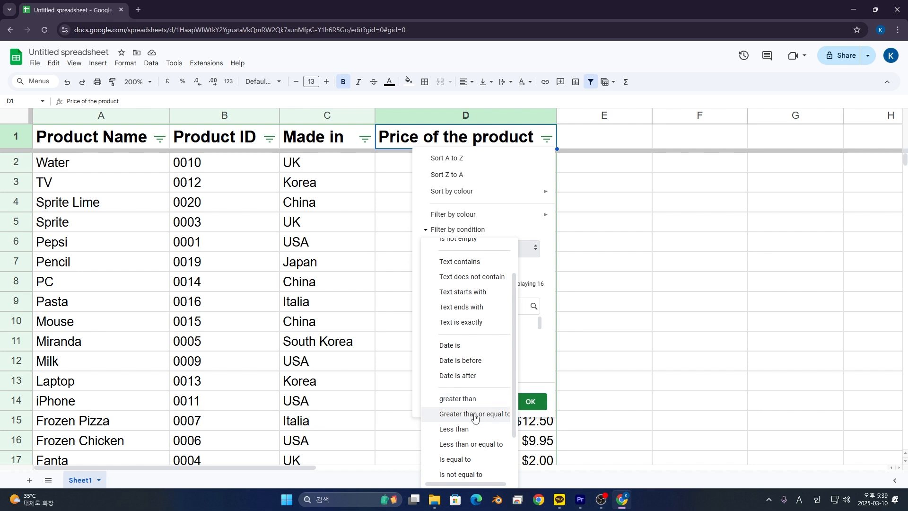
pyautogui.click(475, 419)
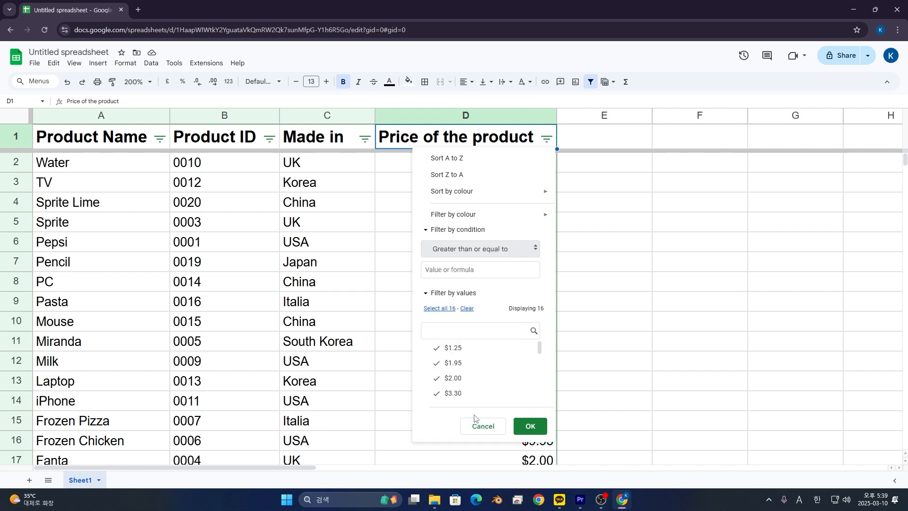
pyautogui.click(469, 269)
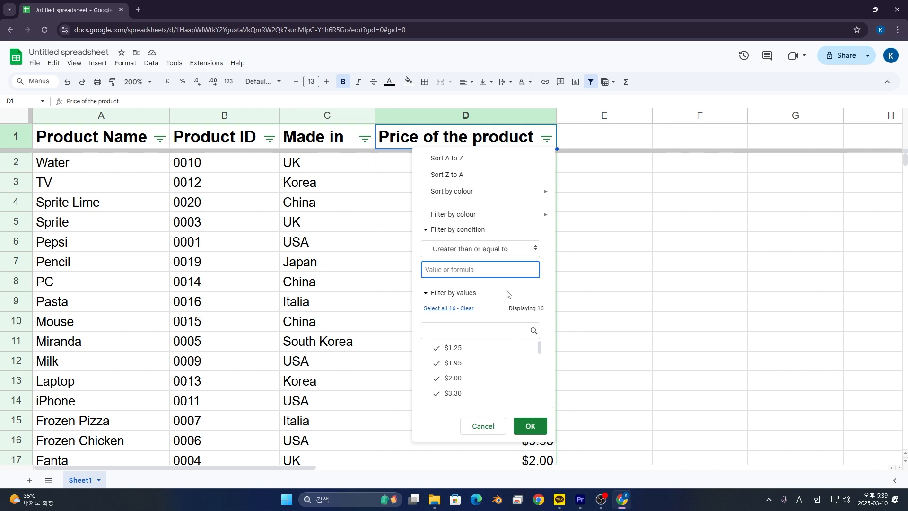
pyautogui.write('5')
pyautogui.click(544, 430)
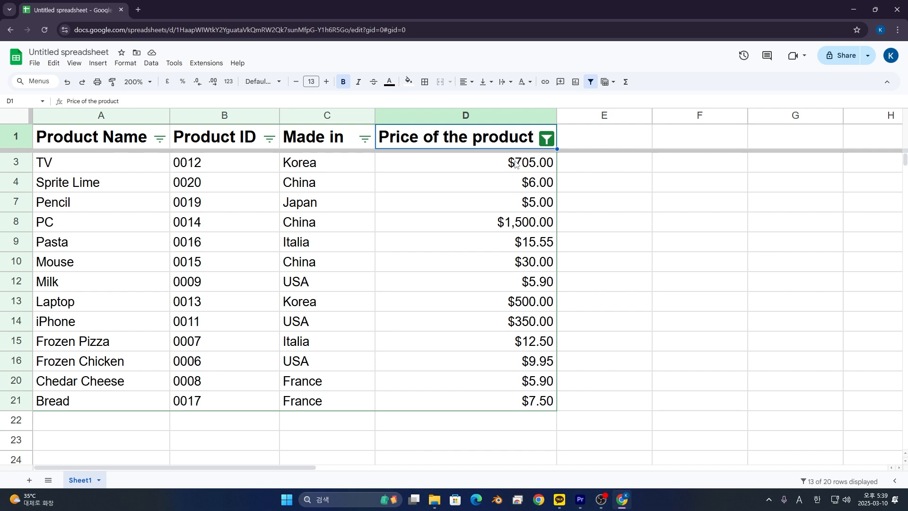
pyautogui.moveTo(515, 162); pyautogui.dragTo(539, 401)
# Change the price filter condition to Less than, keeping 5 as the comparison value, and apply it.
pyautogui.click(546, 138)
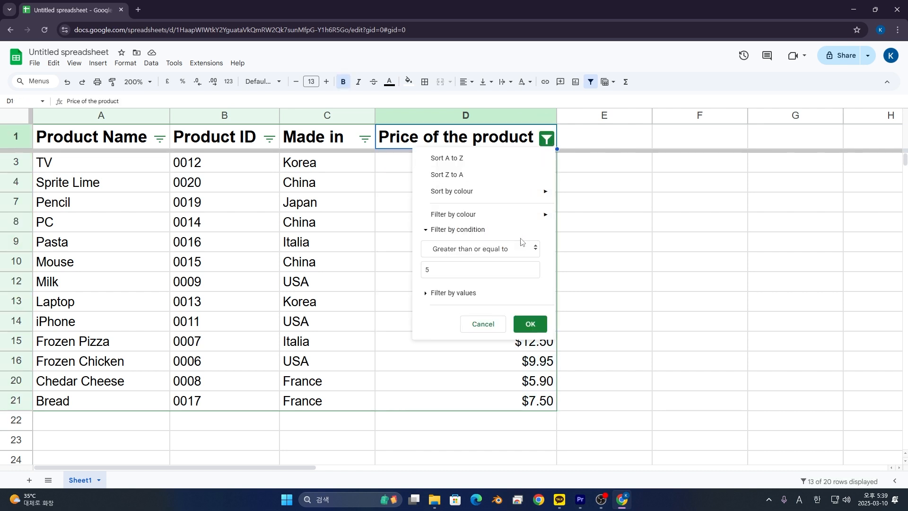
pyautogui.click(533, 248)
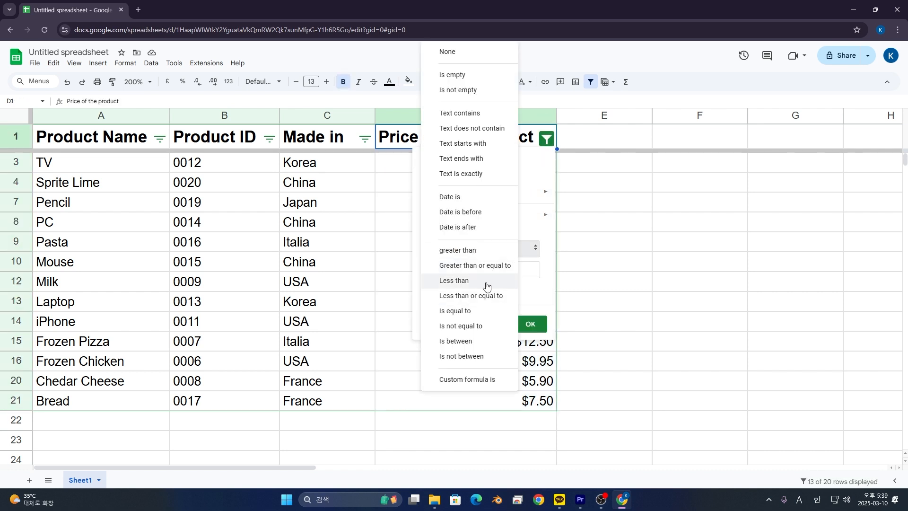
pyautogui.click(487, 281)
pyautogui.click(529, 324)
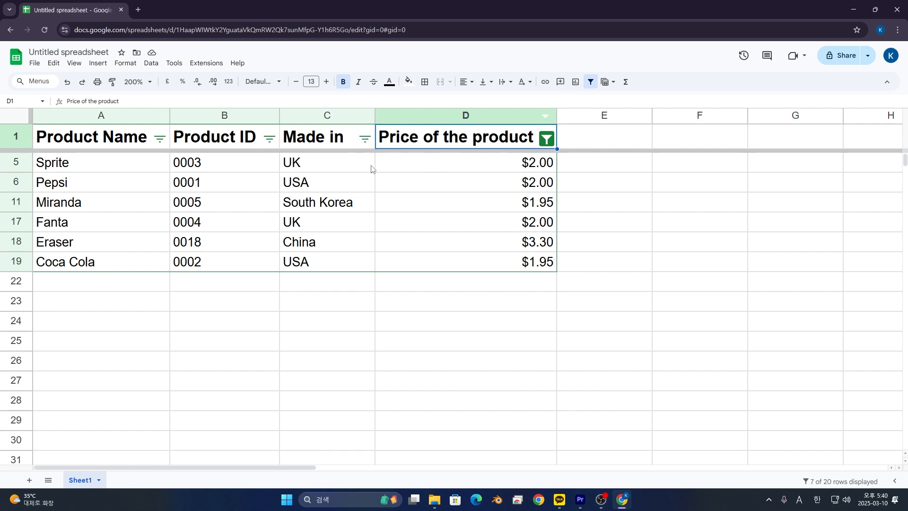
# Change the price filter condition to greater than 5 and apply it.
pyautogui.click(546, 138)
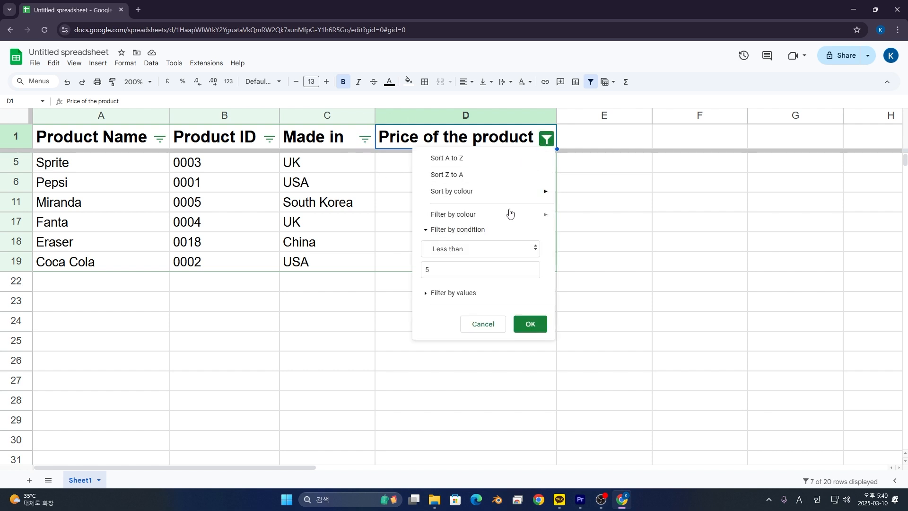
pyautogui.click(504, 249)
pyautogui.click(489, 253)
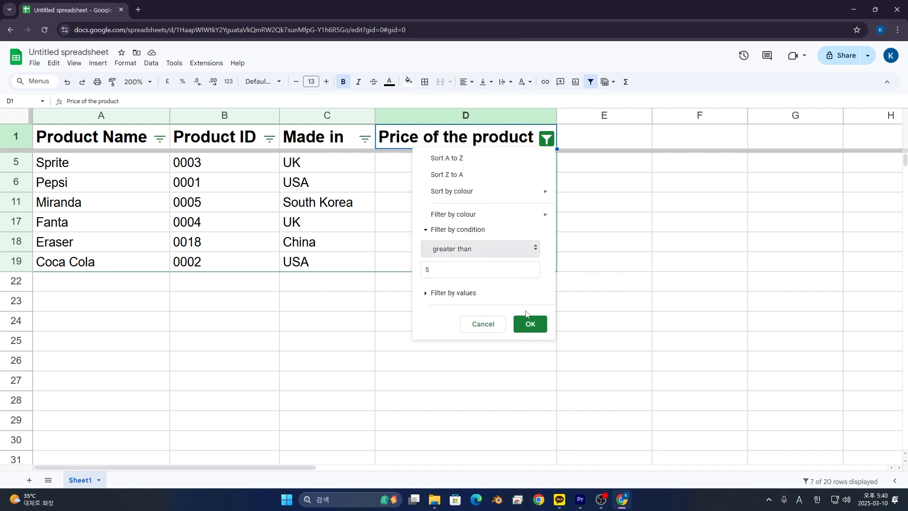
pyautogui.click(529, 324)
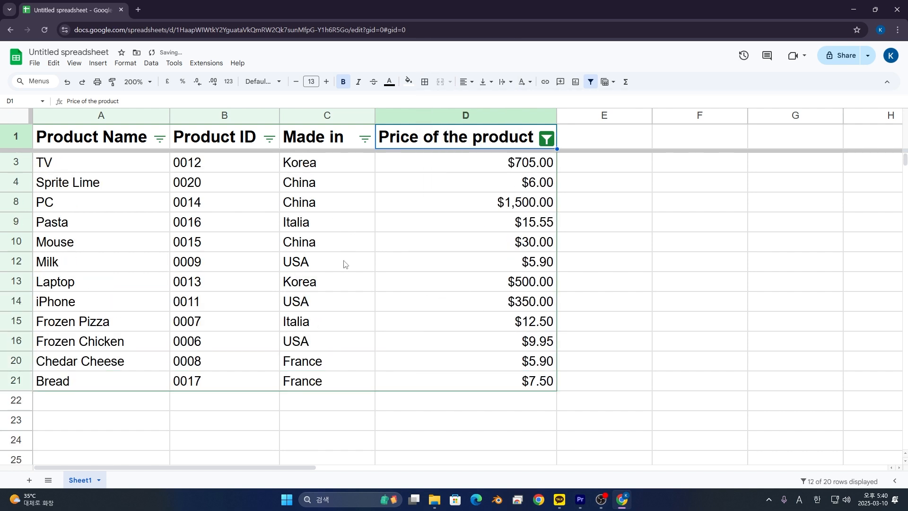
# Filter the Made in column by values so that only China, Italia and Korea remain, excluding France and USA.
pyautogui.click(366, 139)
pyautogui.click(274, 299)
pyautogui.click(279, 315)
pyautogui.click(280, 330)
pyautogui.click(279, 343)
pyautogui.click(277, 332)
pyautogui.click(274, 346)
pyautogui.click(280, 316)
pyautogui.scroll(1, 281, 310)
pyautogui.click(283, 299)
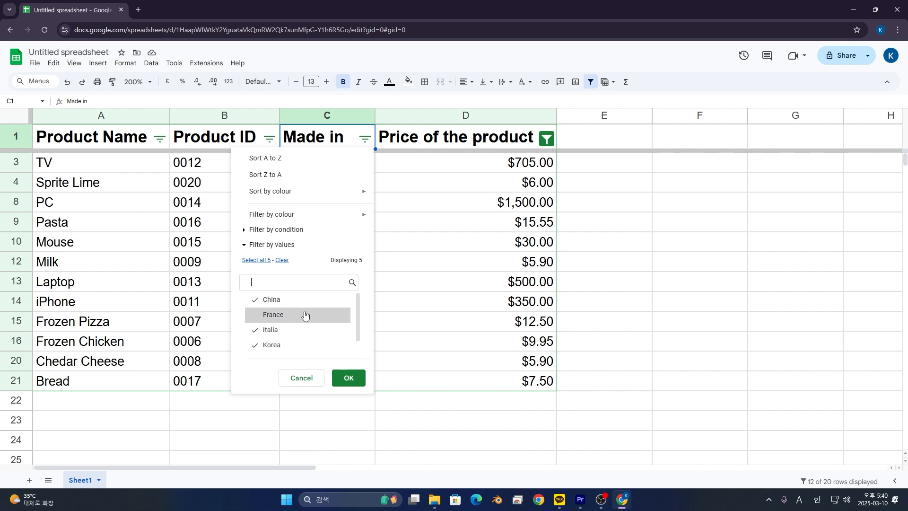
pyautogui.click(348, 377)
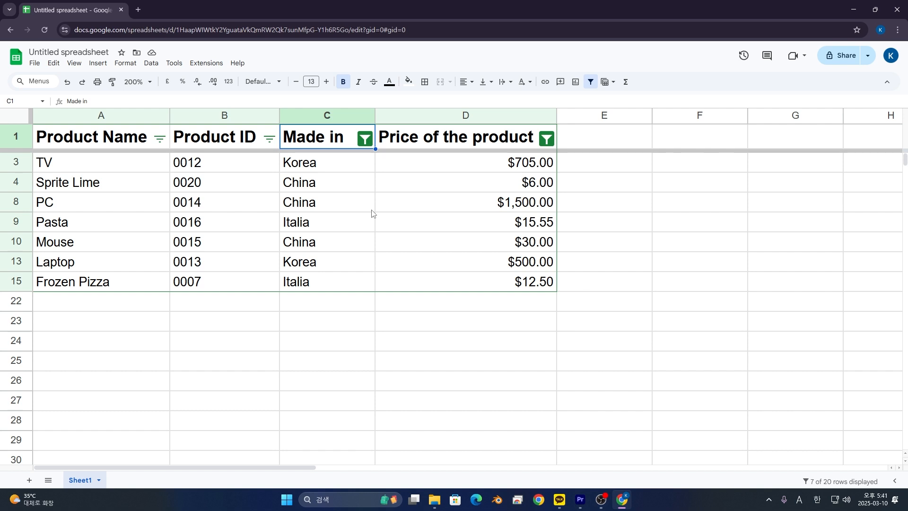
# Select the TV's price cell and remove the filter from the whole product table.
pyautogui.press('Right')
pyautogui.press('Down')
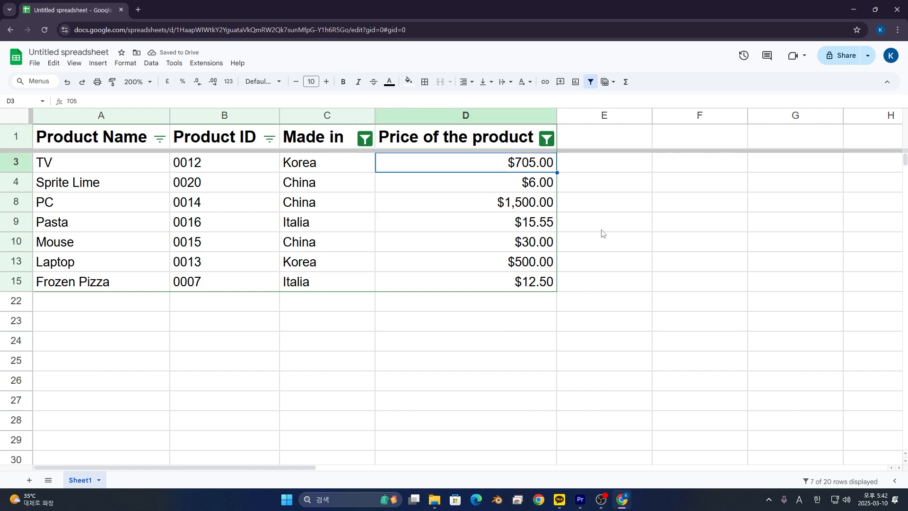
pyautogui.click(590, 82)
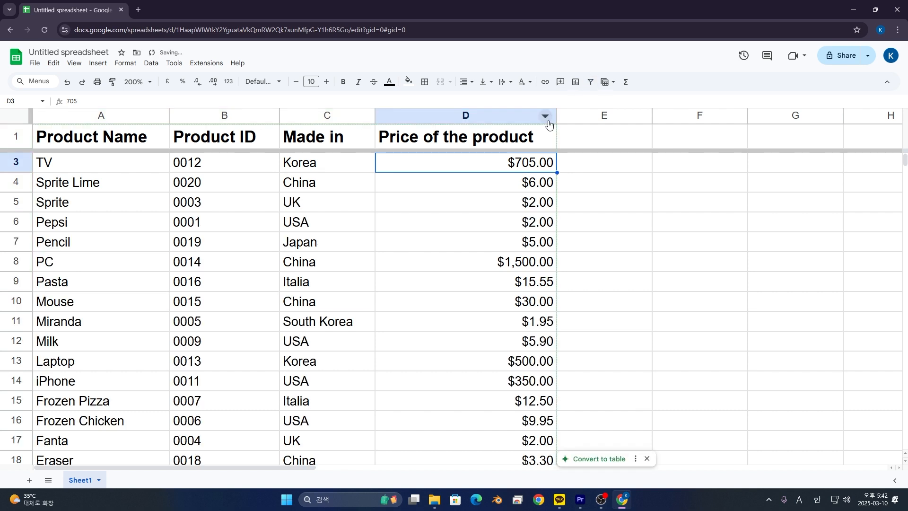